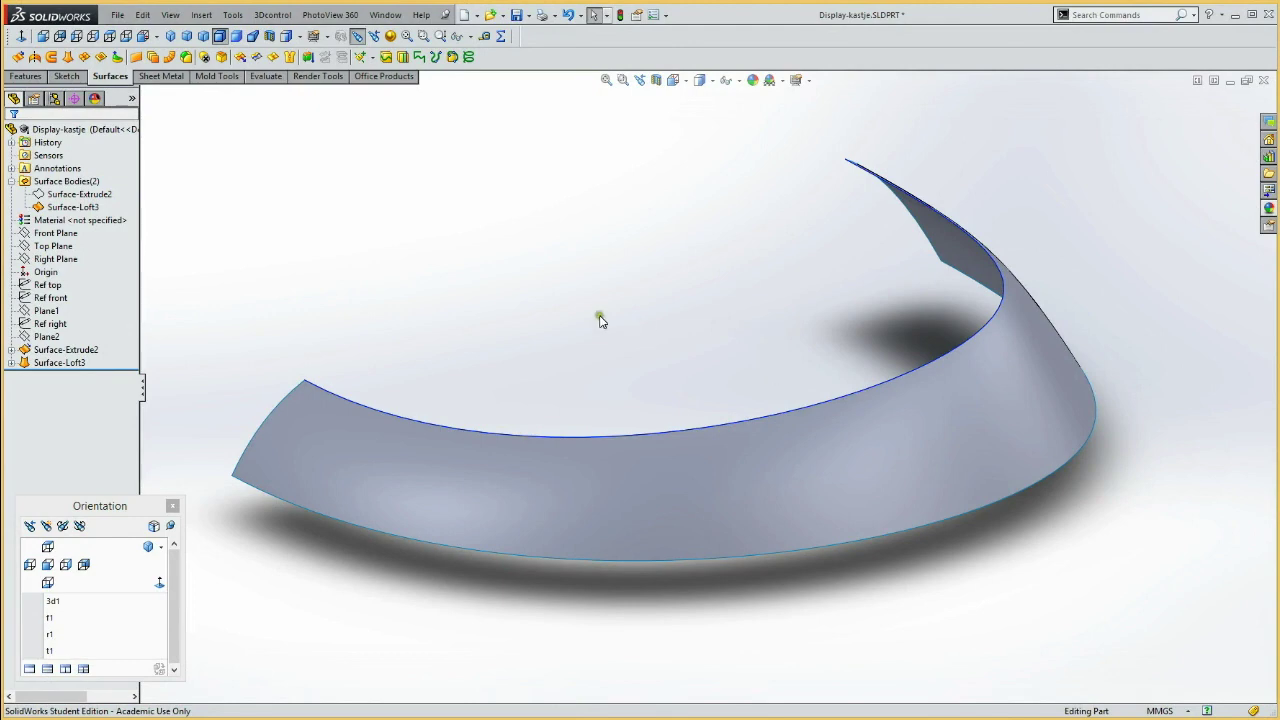
Make the Ref top and Ref front reference sketches visible, then select Top Plane
mouse_move(600, 319)
middle_mouse_down()
mouse_move(611, 294)
mouse_move(700, 280)
mouse_move(694, 351)
mouse_move(751, 256)
mouse_move(760, 323)
middle_mouse_up()
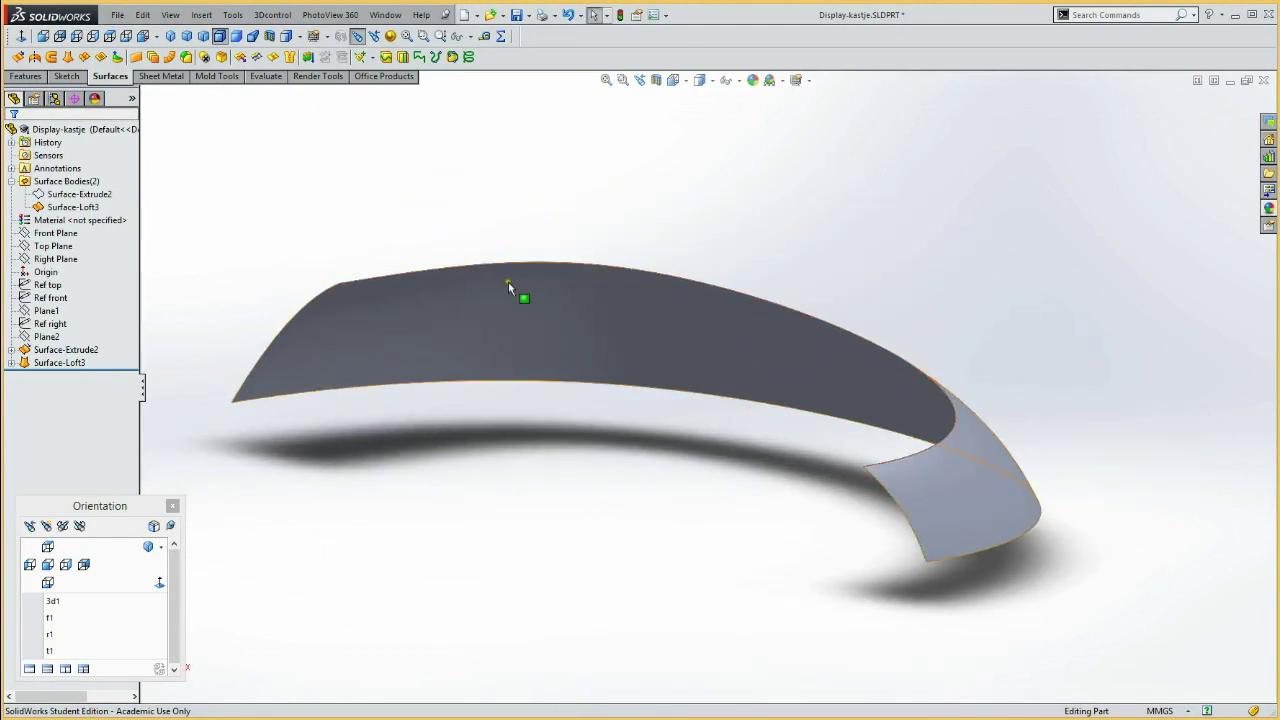
left_click(47, 285)
left_click(57, 262)
left_click(50, 298)
left_click(57, 262)
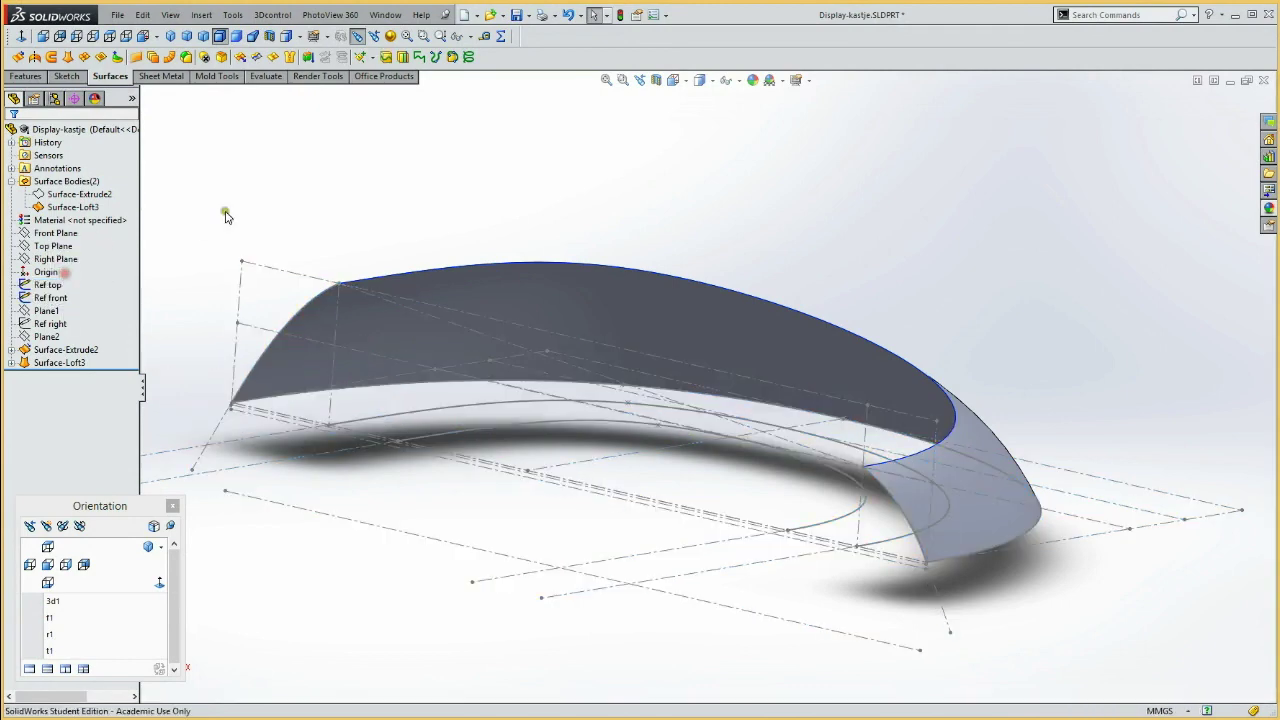
left_click(54, 248)
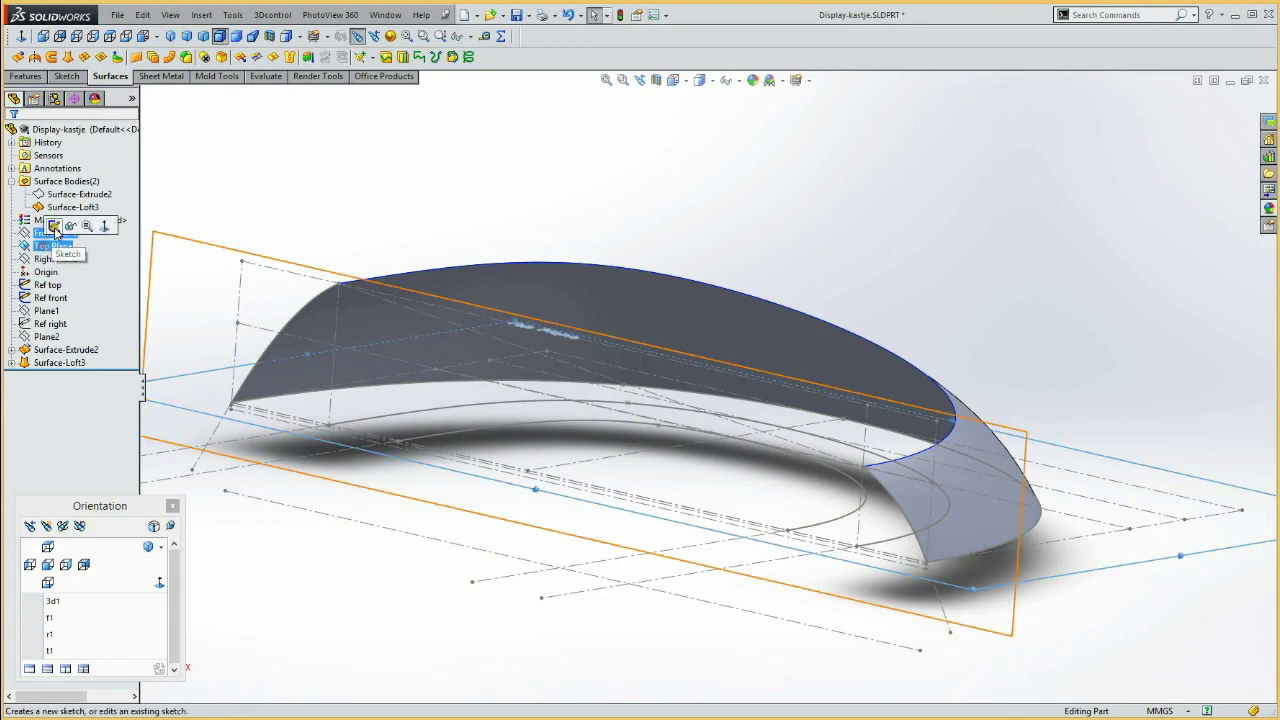
Create Sketch11 on Top Plane by converting the loft's lower edge (336.08 mm)
left_click(52, 224)
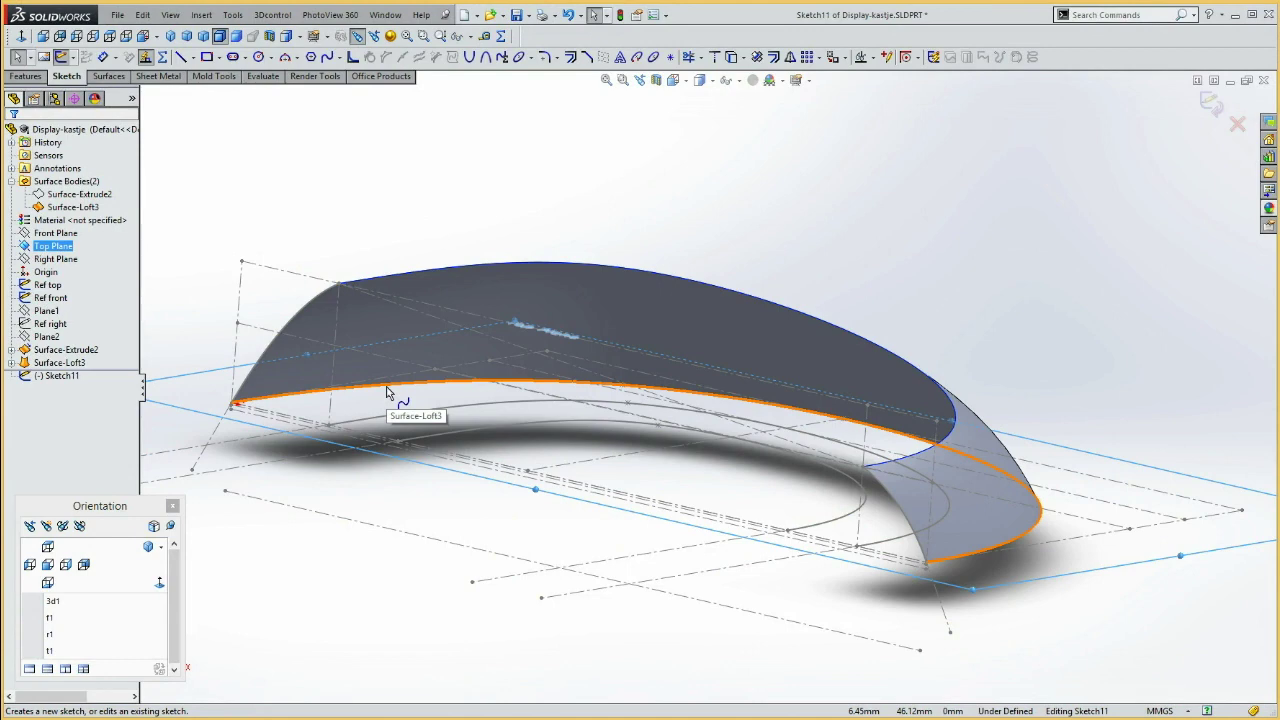
left_click(387, 391)
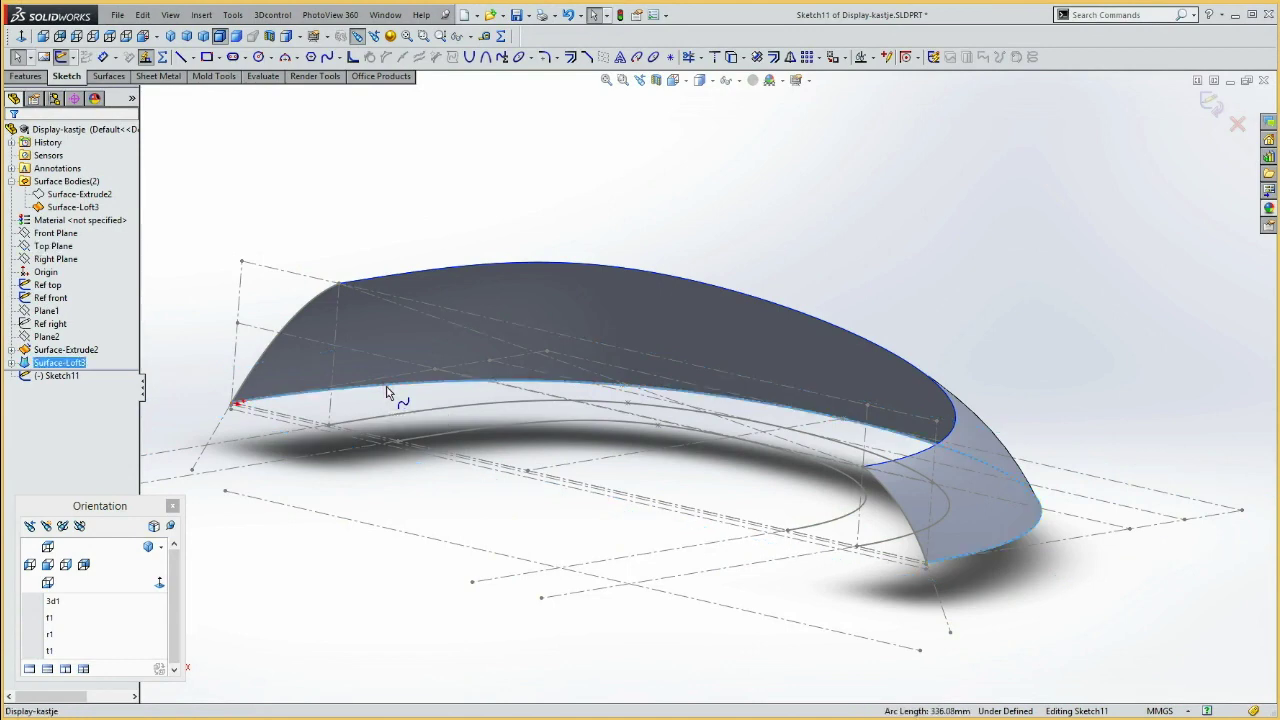
left_click(736, 60)
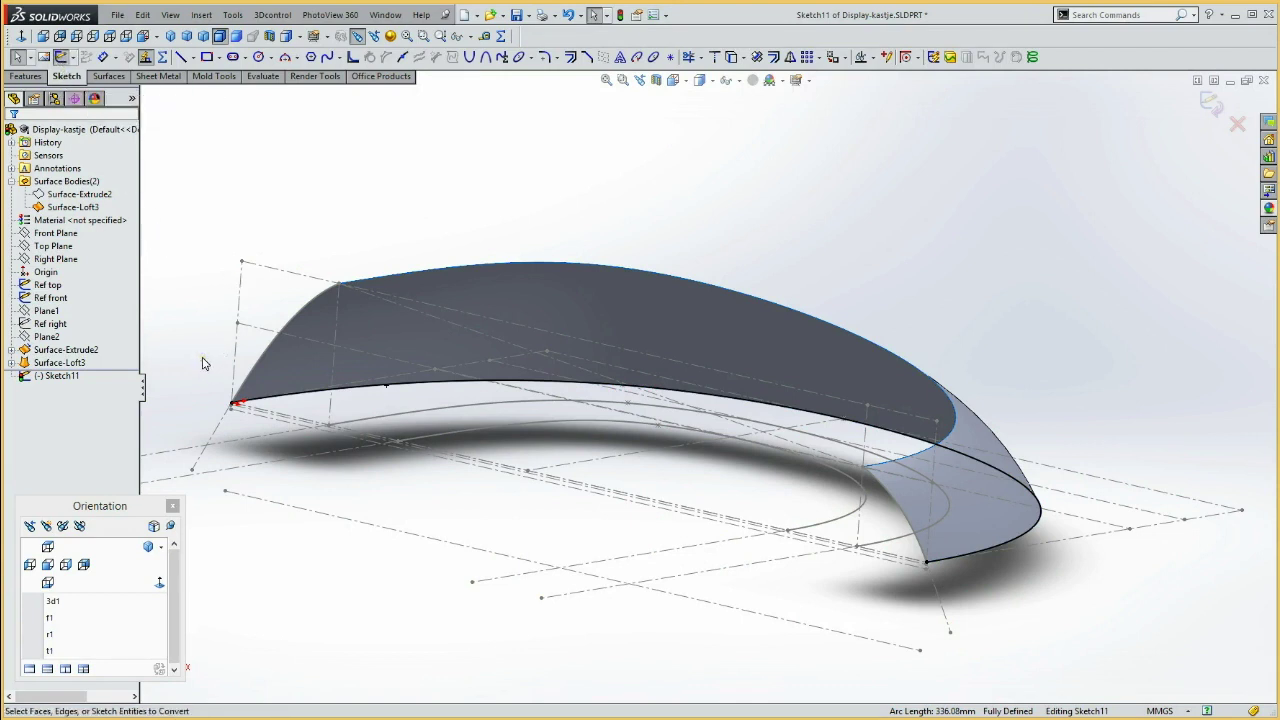
left_click(62, 57)
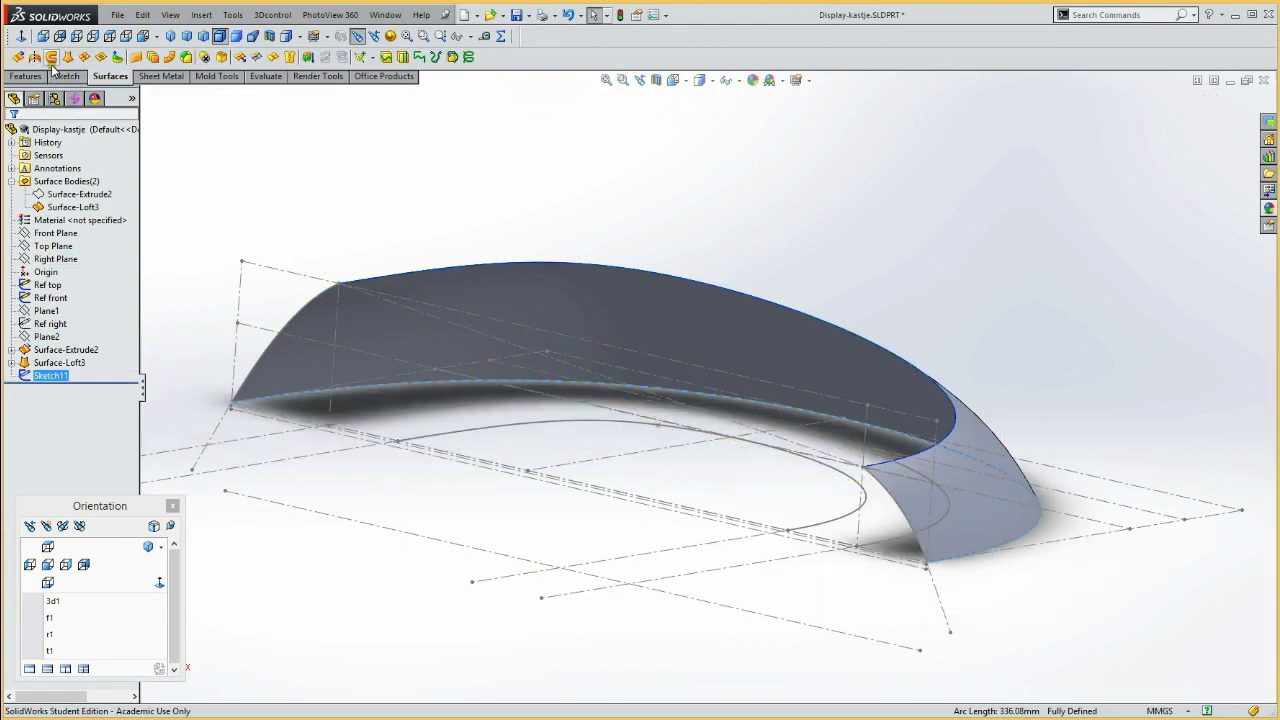
left_click(18, 58)
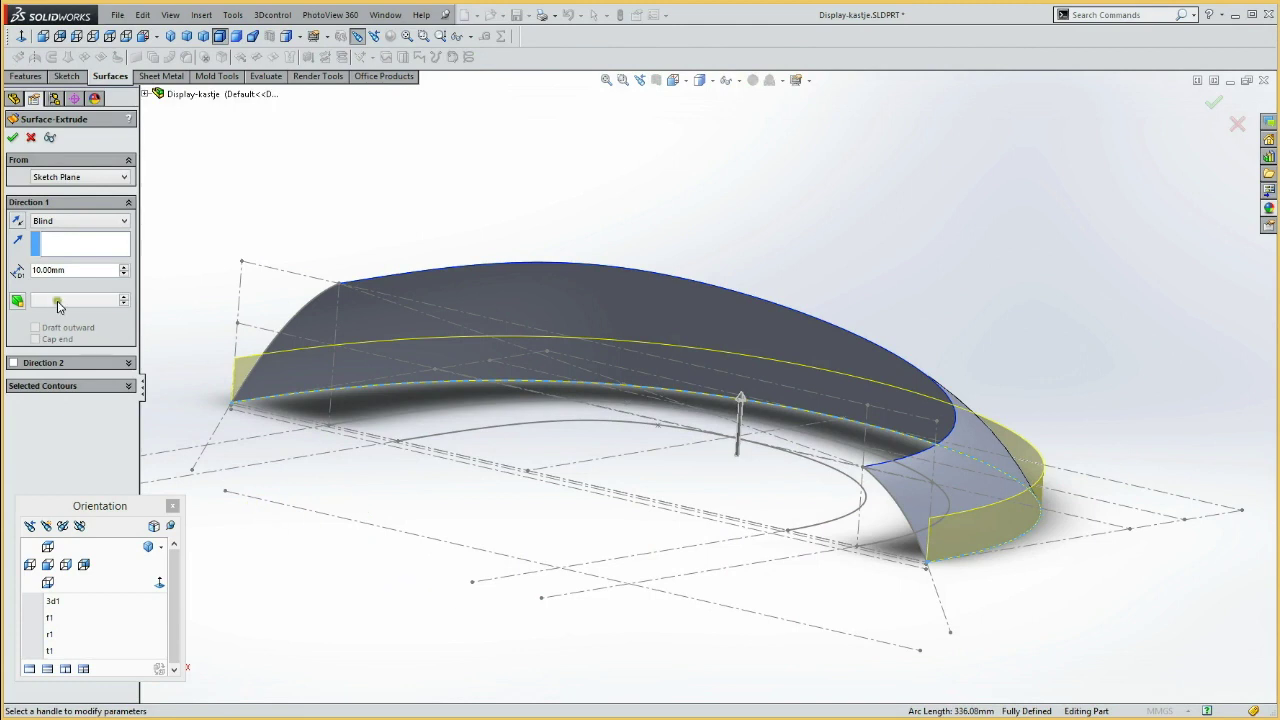
Extrude Sketch11 as a surface up to the Ref front vertex Point13 with a 10° draft
left_click(55, 221)
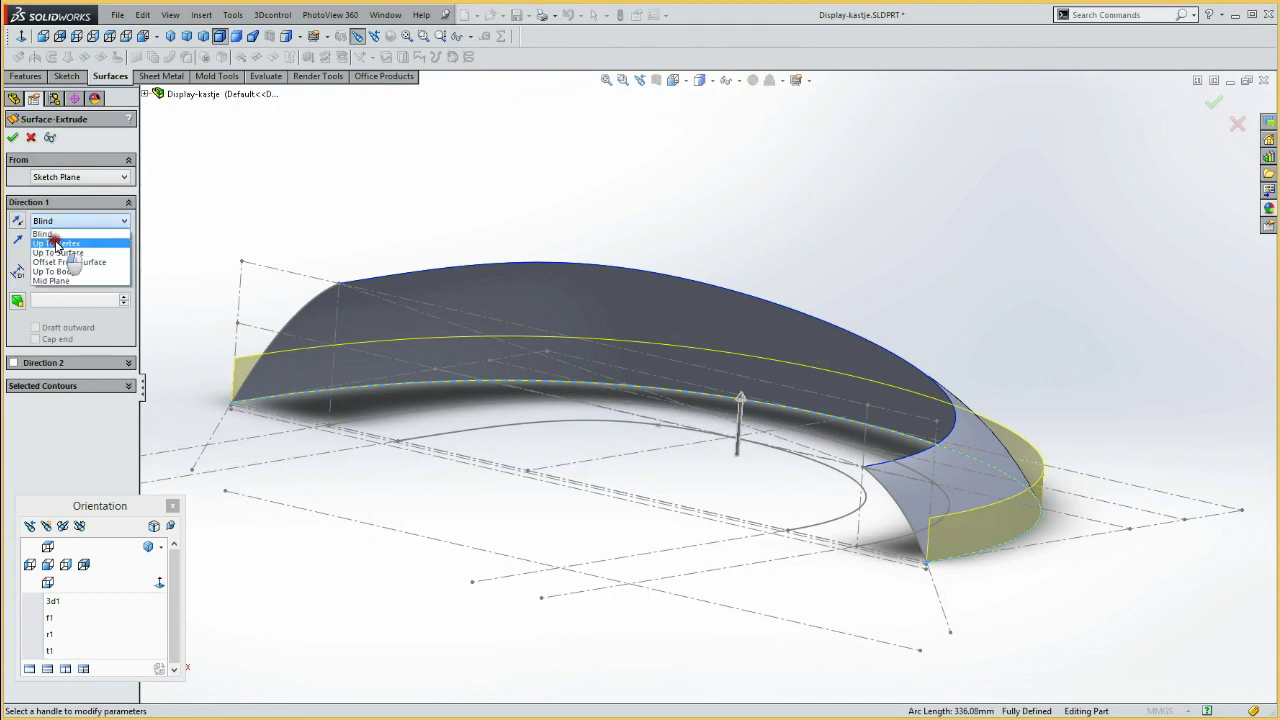
left_click(55, 240)
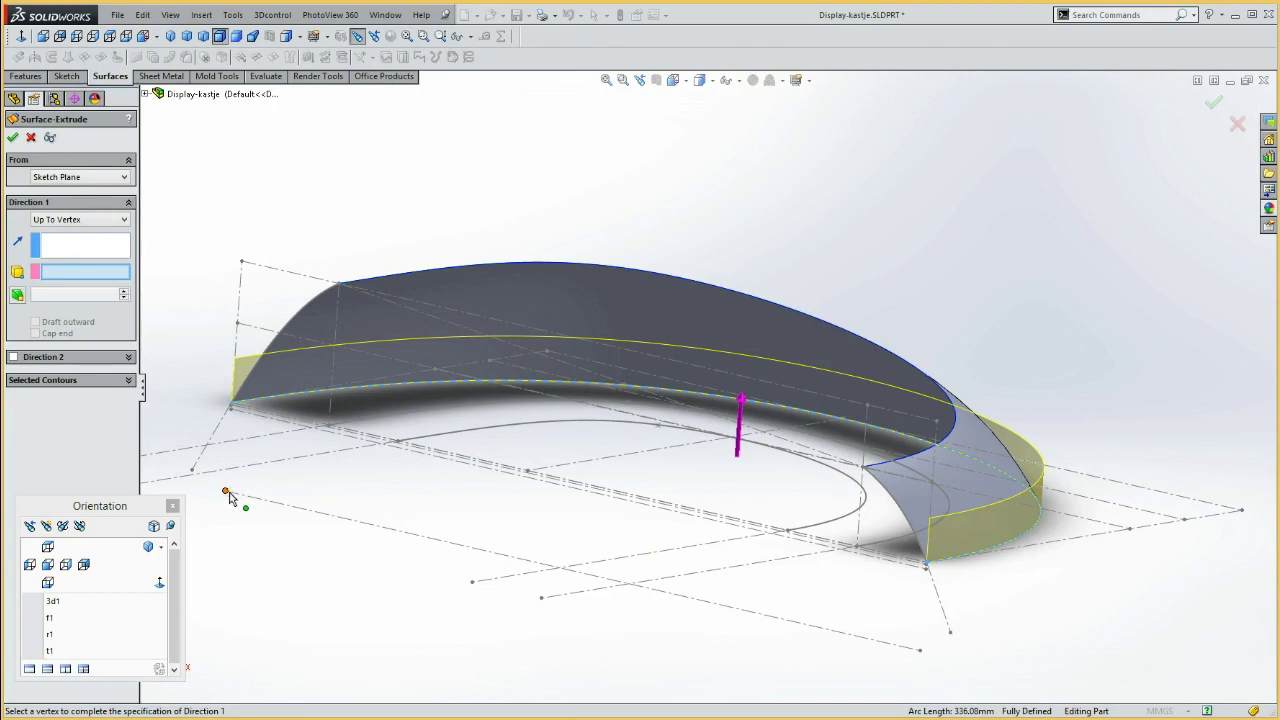
left_click(227, 494)
mouse_move(274, 566)
middle_mouse_down()
mouse_move(310, 558)
mouse_move(262, 560)
middle_mouse_up()
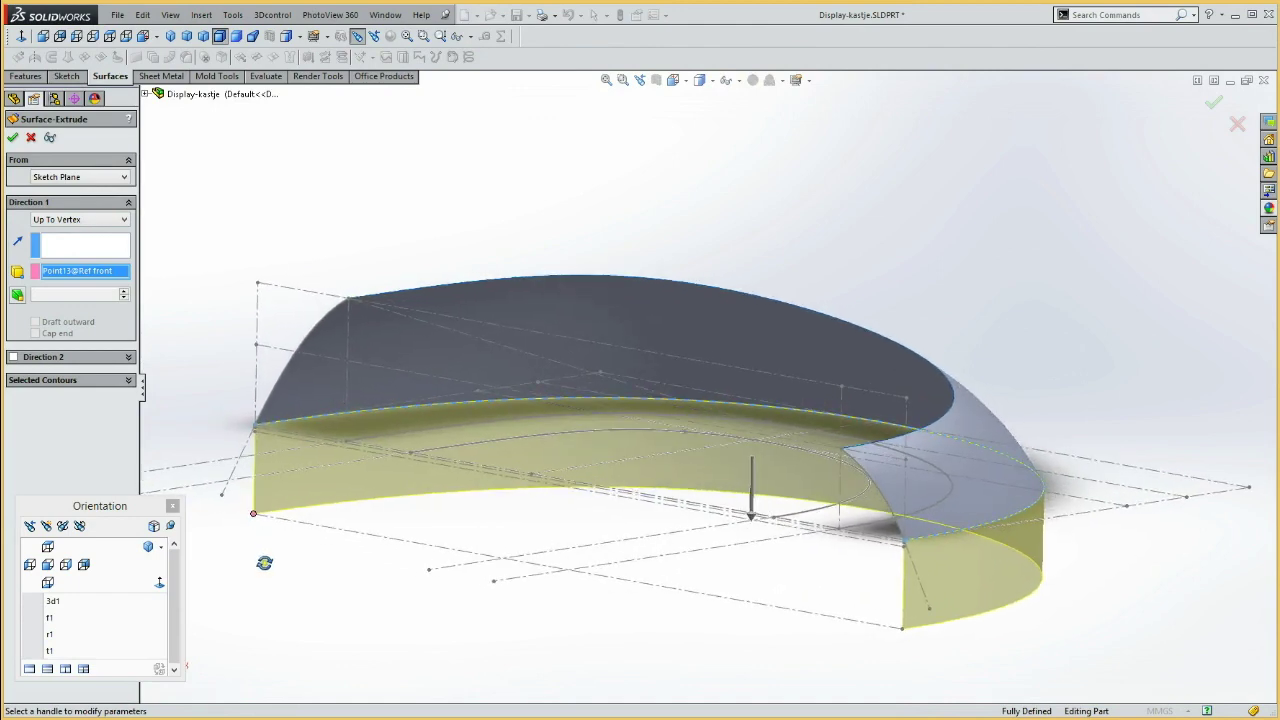
left_click(25, 295)
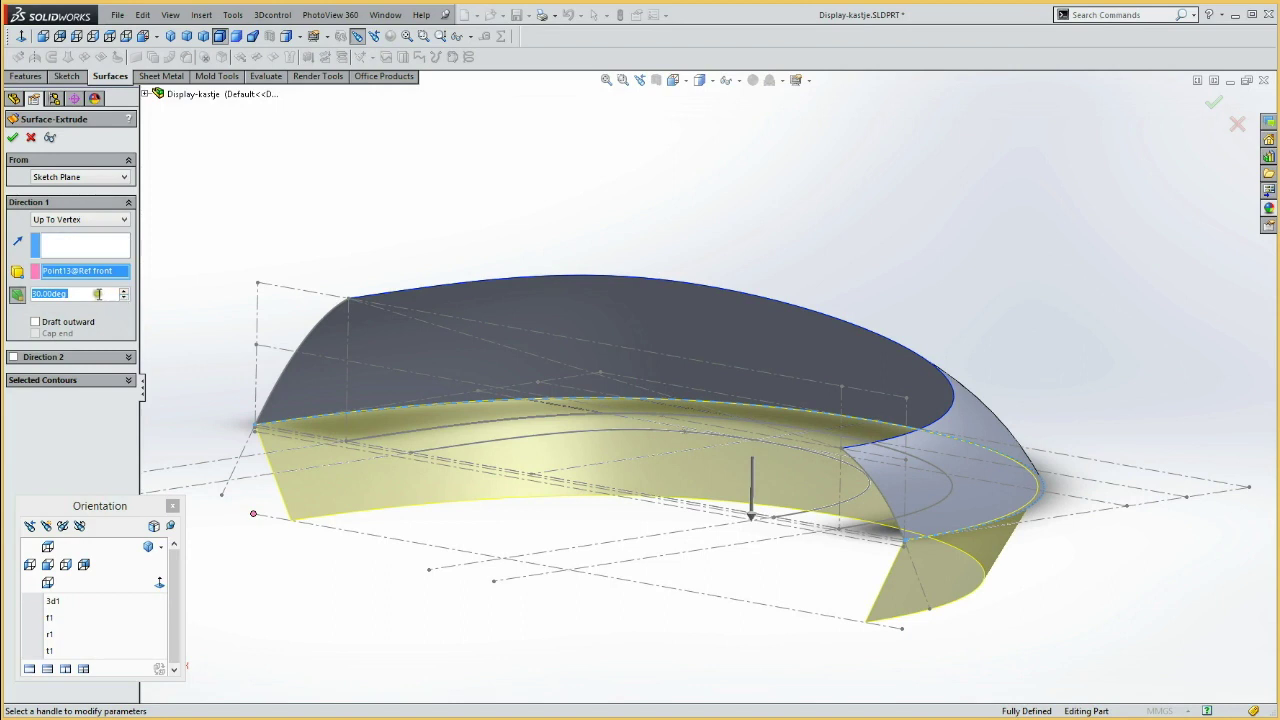
type("10")
key("Return")
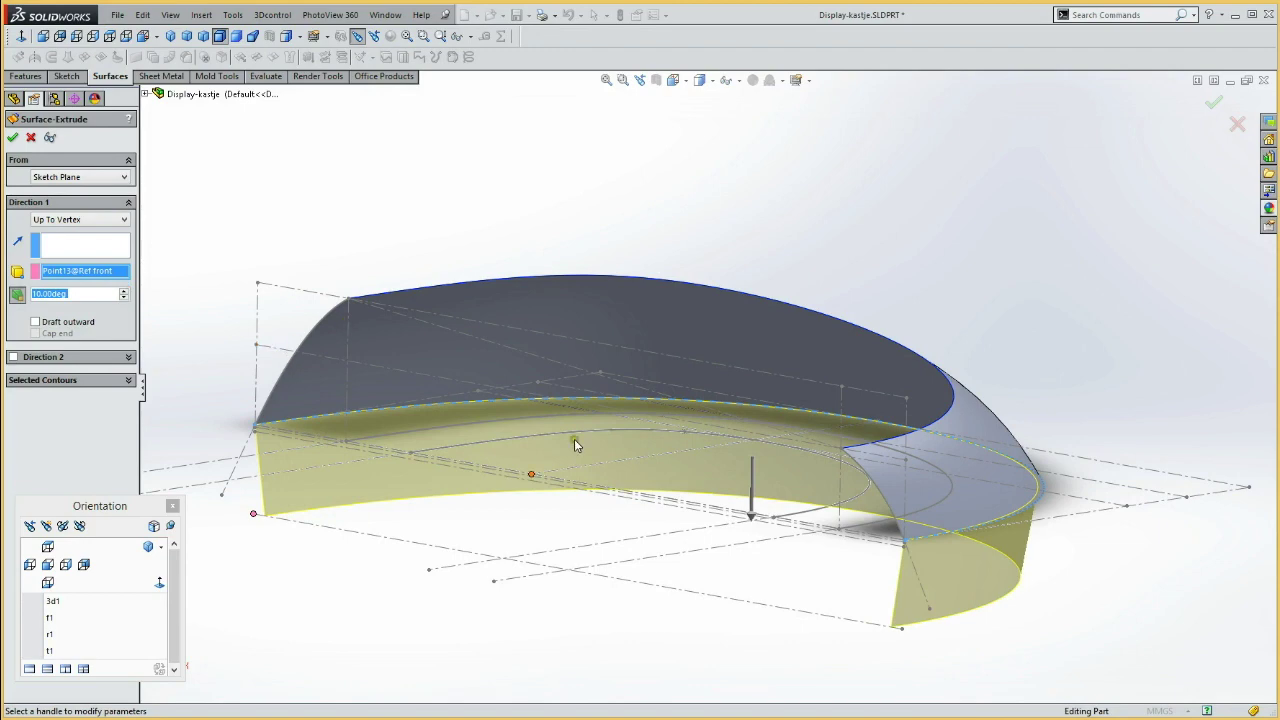
mouse_move(718, 530)
middle_mouse_down()
mouse_move(728, 492)
mouse_move(703, 551)
mouse_move(717, 519)
middle_mouse_up()
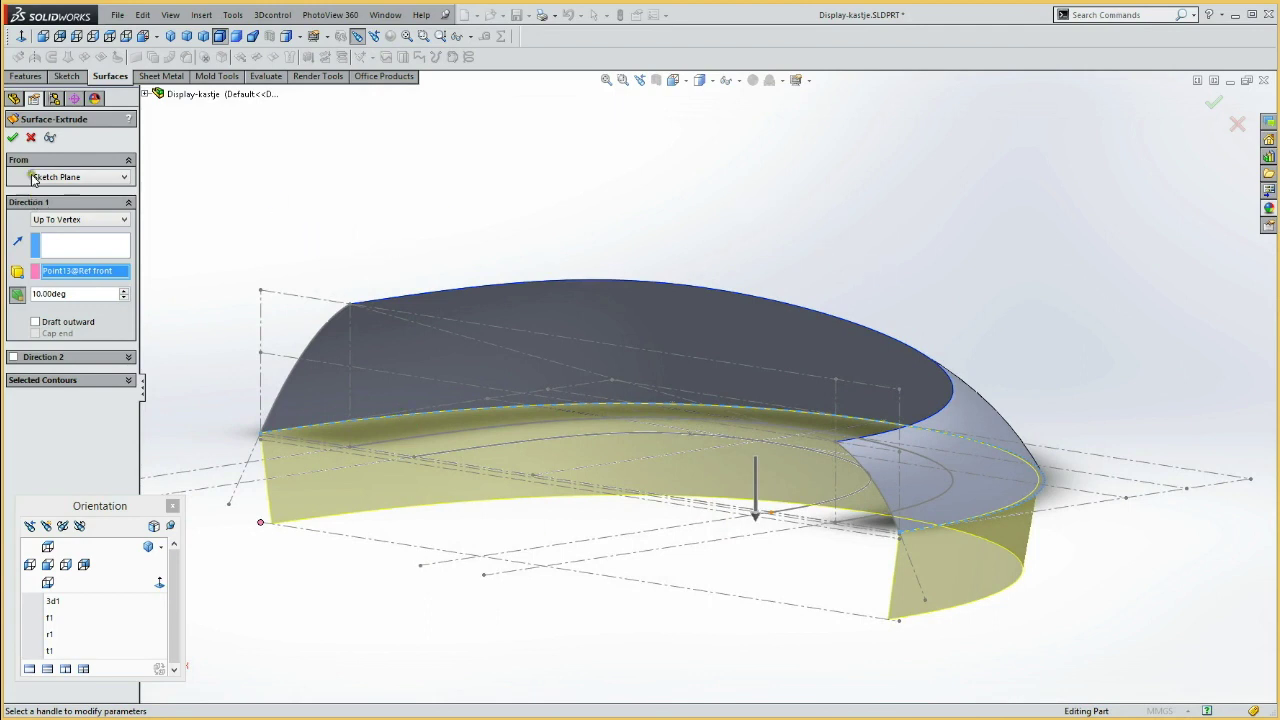
left_click(13, 139)
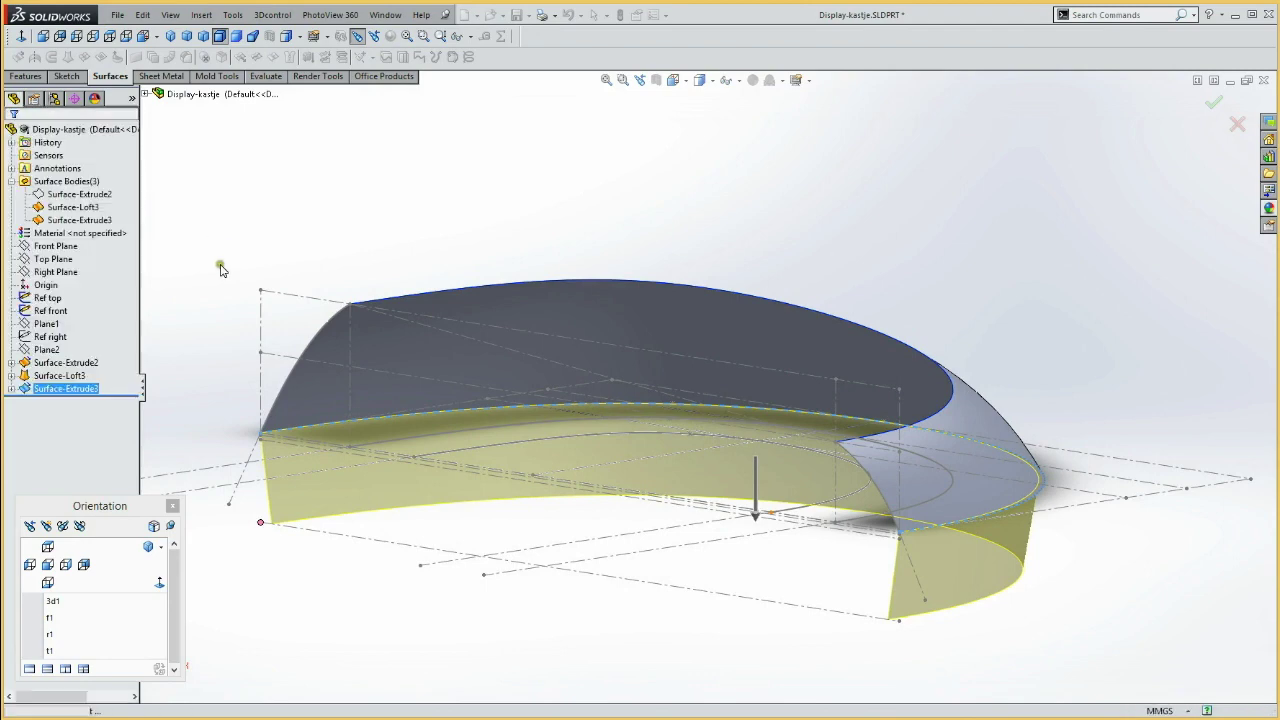
mouse_move(443, 276)
middle_mouse_down()
mouse_move(426, 214)
mouse_move(389, 274)
mouse_move(314, 277)
mouse_move(449, 251)
mouse_move(449, 291)
mouse_move(474, 279)
middle_mouse_up()
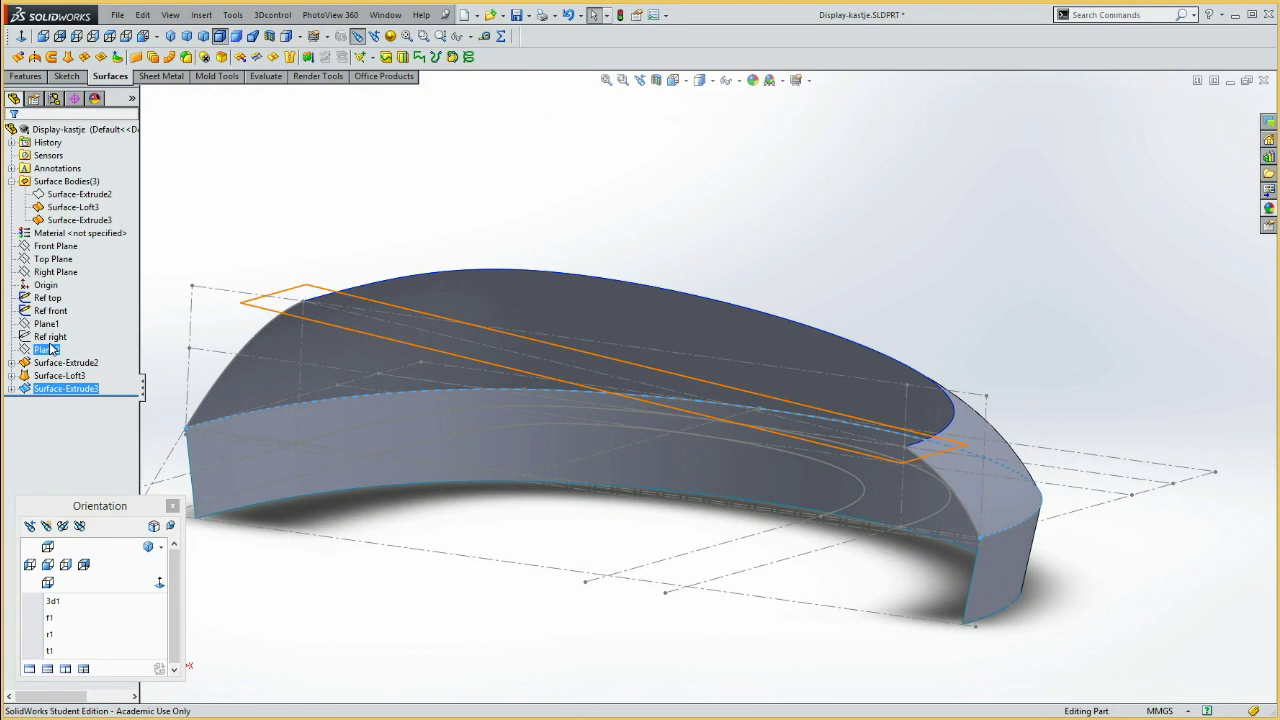
Sketch on Plane2 the converted loft top edge plus a straight line joining its ends
left_click(53, 350)
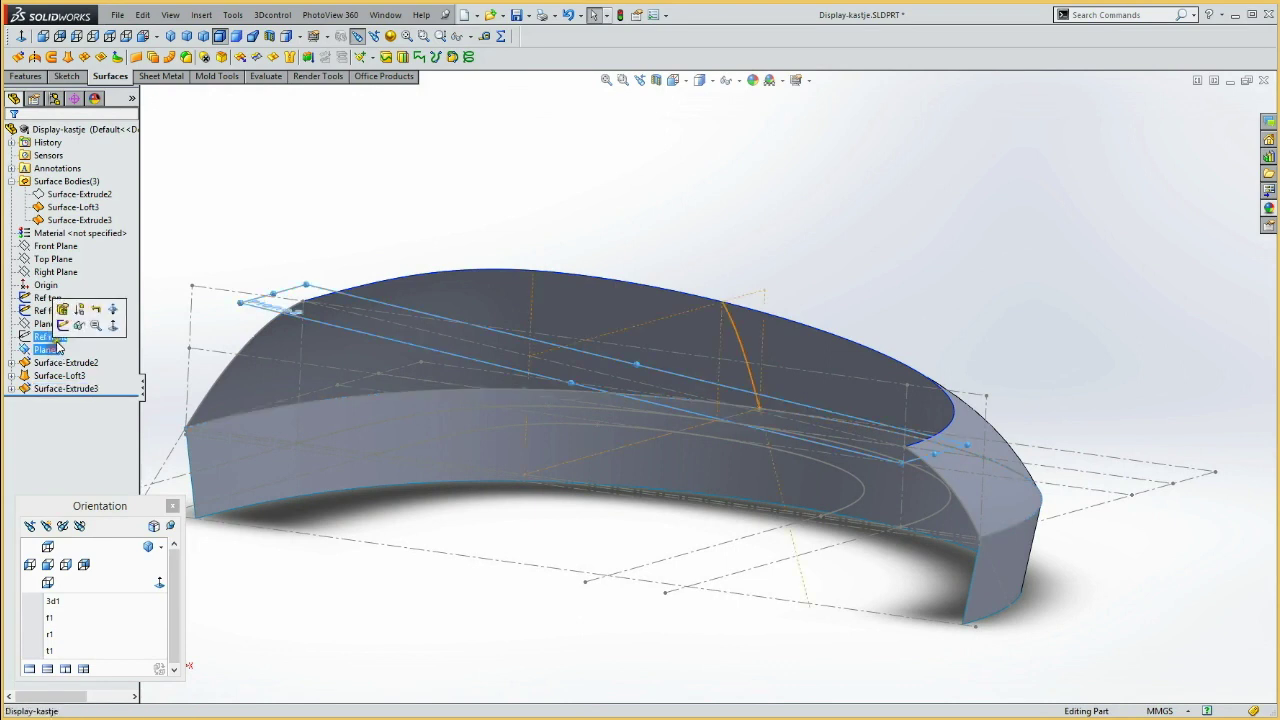
left_click(62, 326)
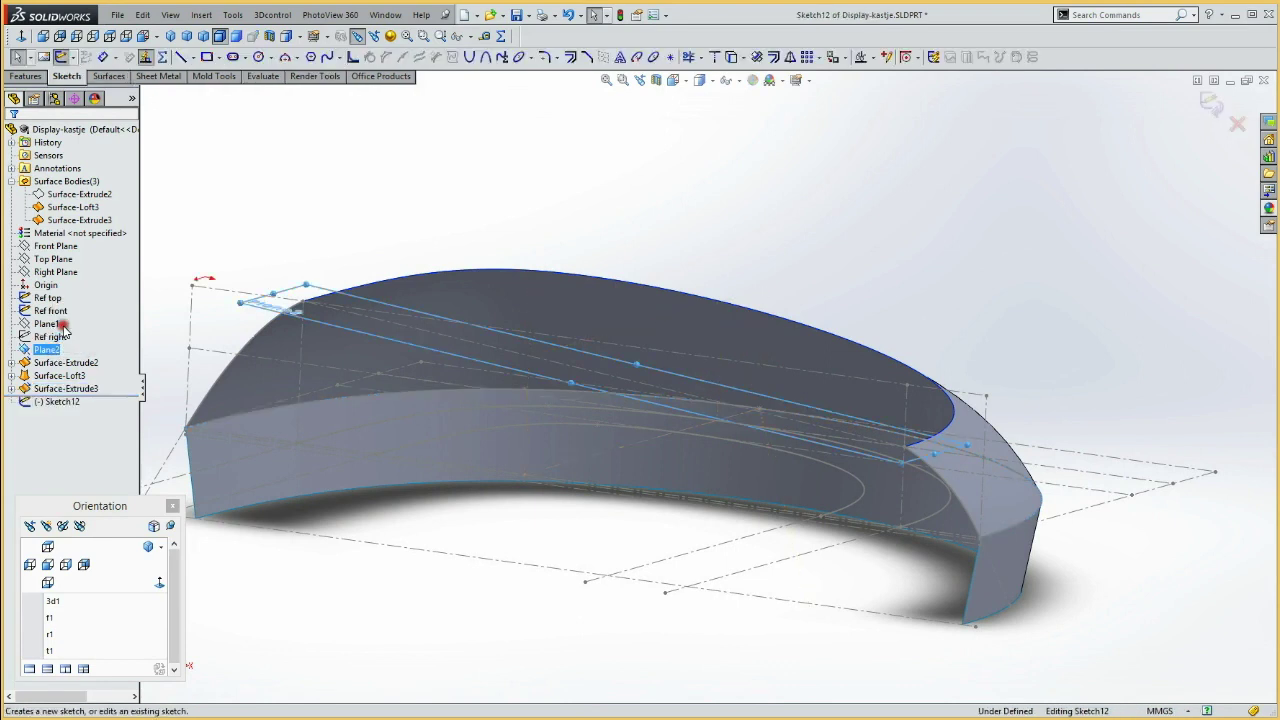
left_click(397, 286)
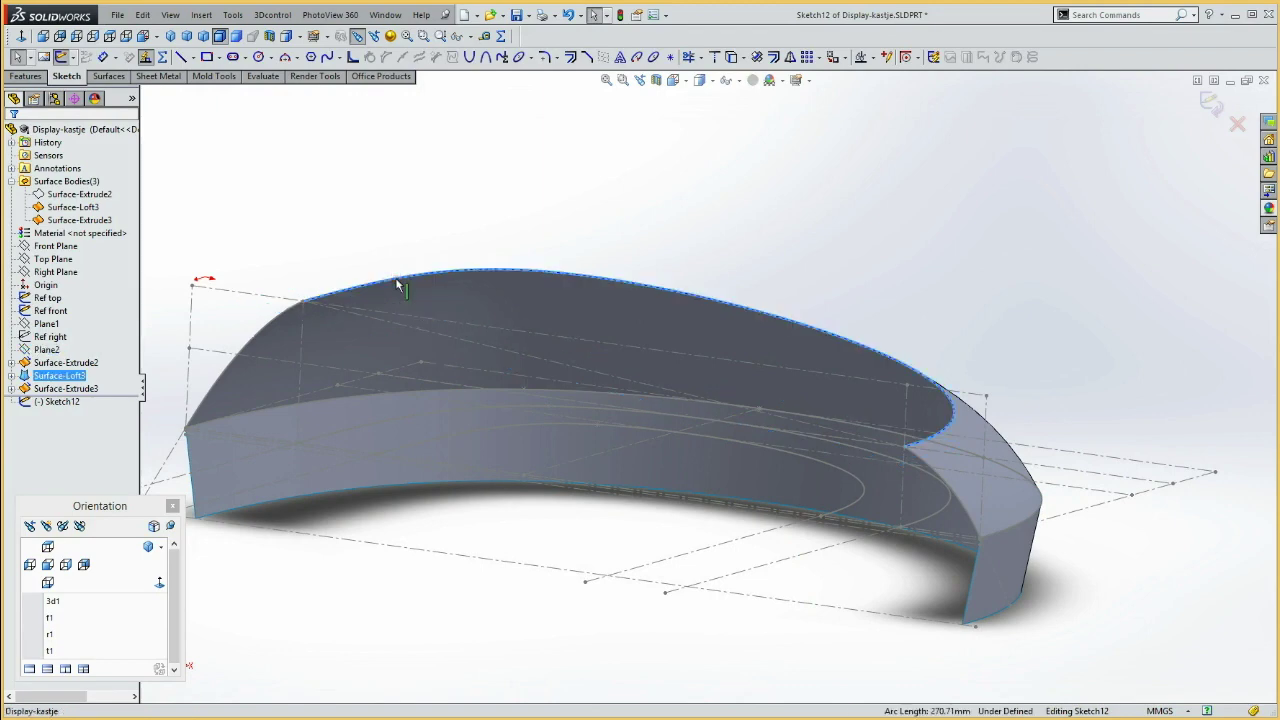
left_click(731, 57)
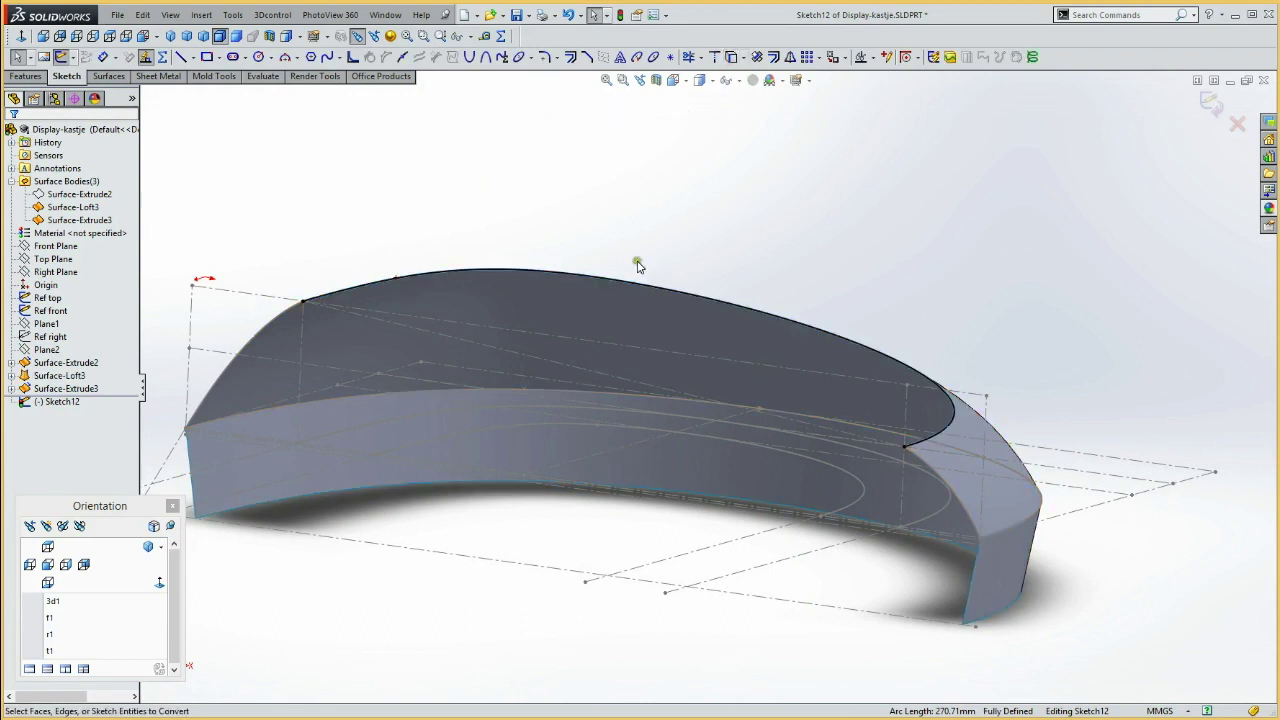
key("l")
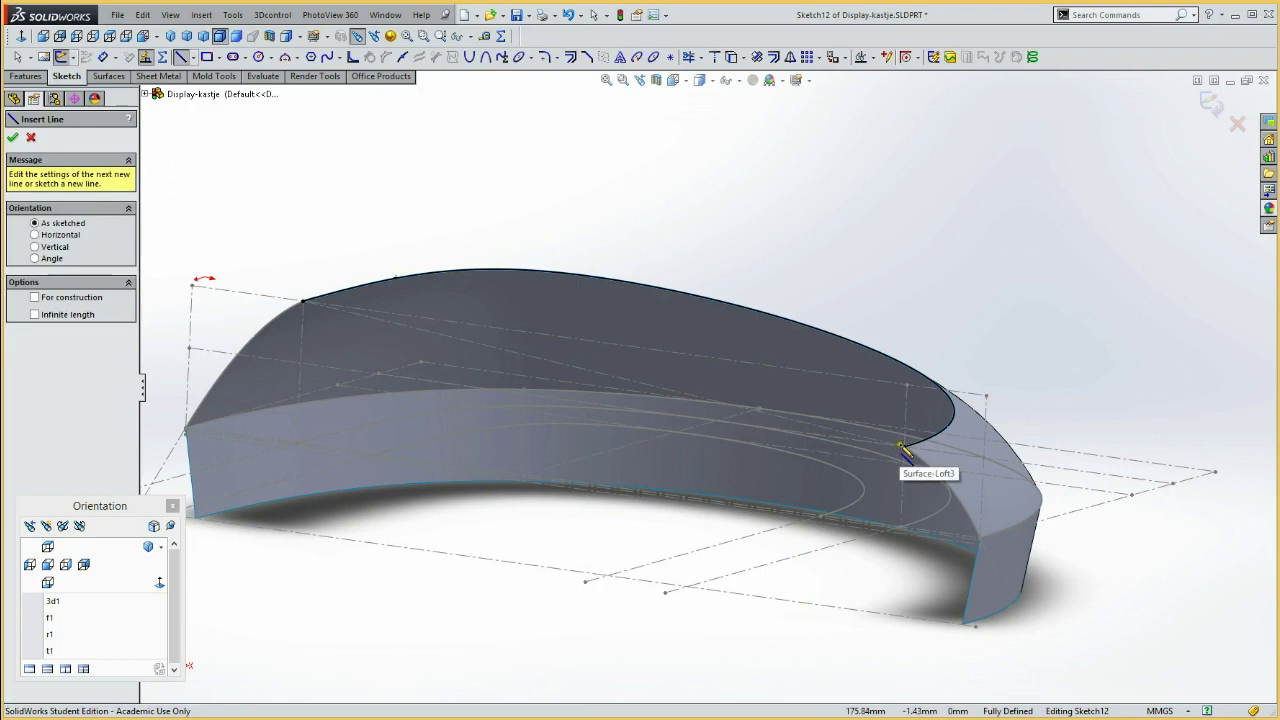
left_click(905, 447)
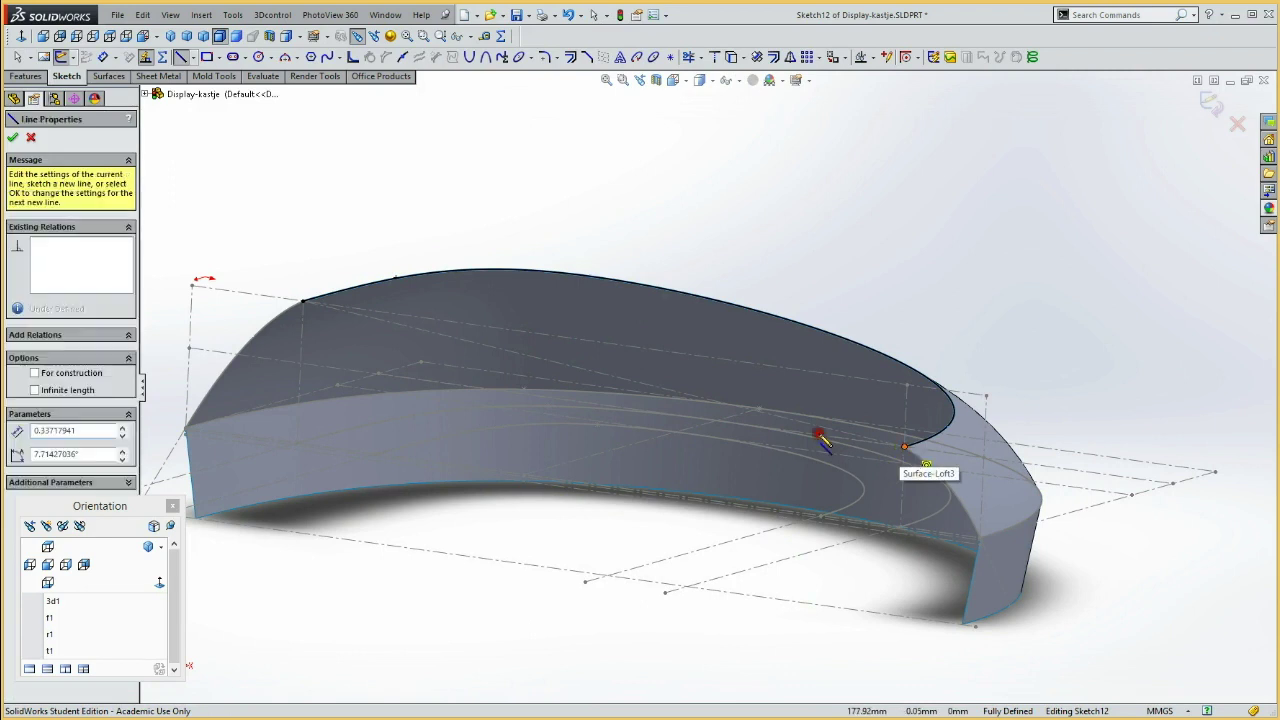
double_click(303, 300)
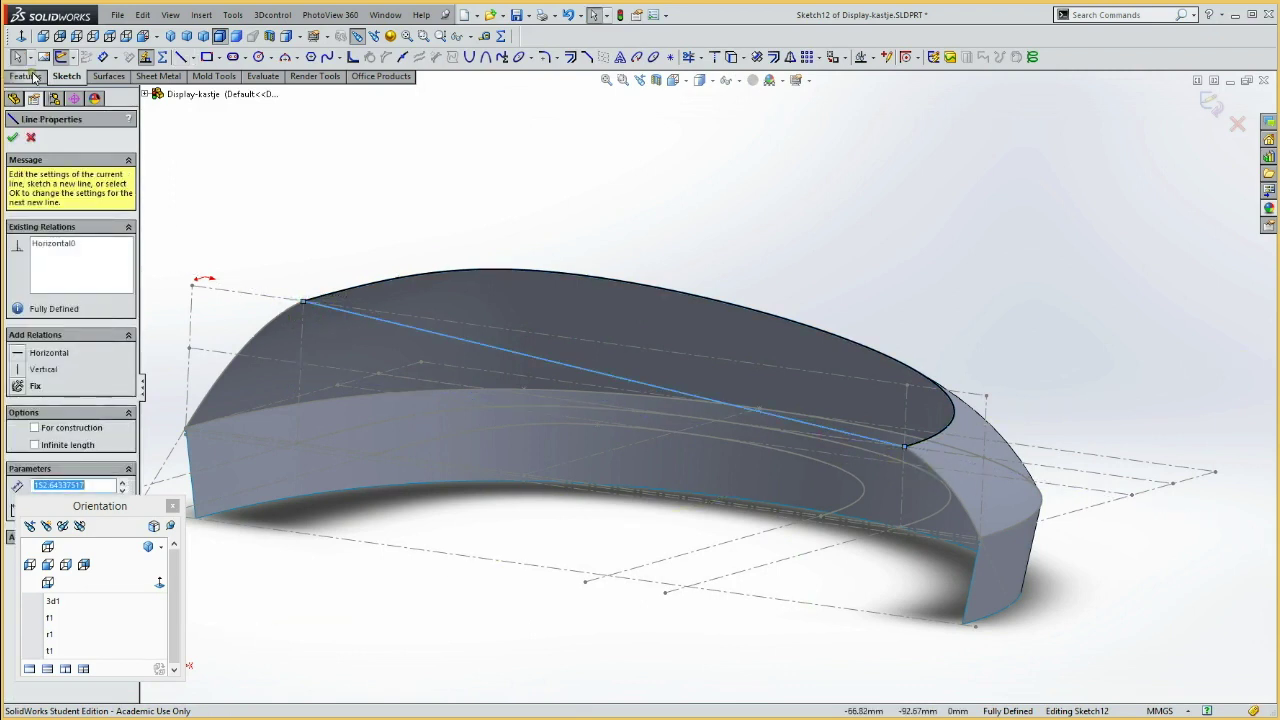
Fill the closed Plane2 sketch with the planar surface Surface-Plane1
left_click(105, 77)
left_click(134, 58)
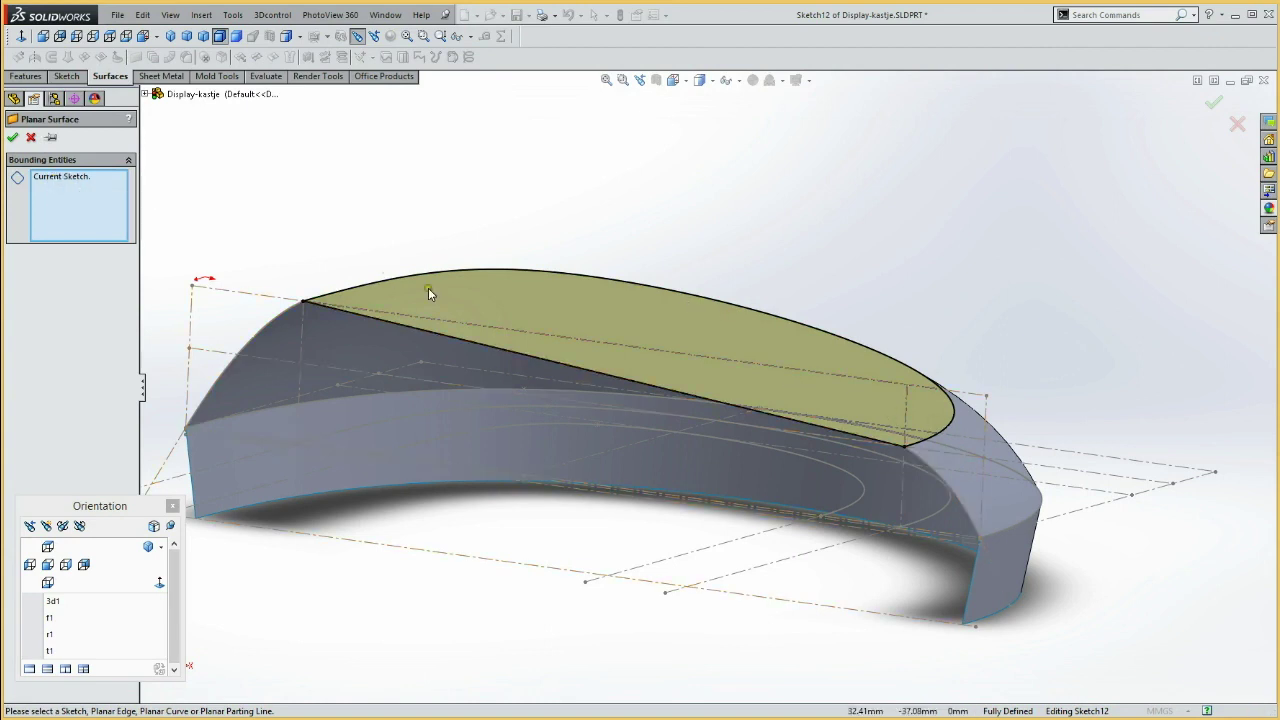
left_click(12, 137)
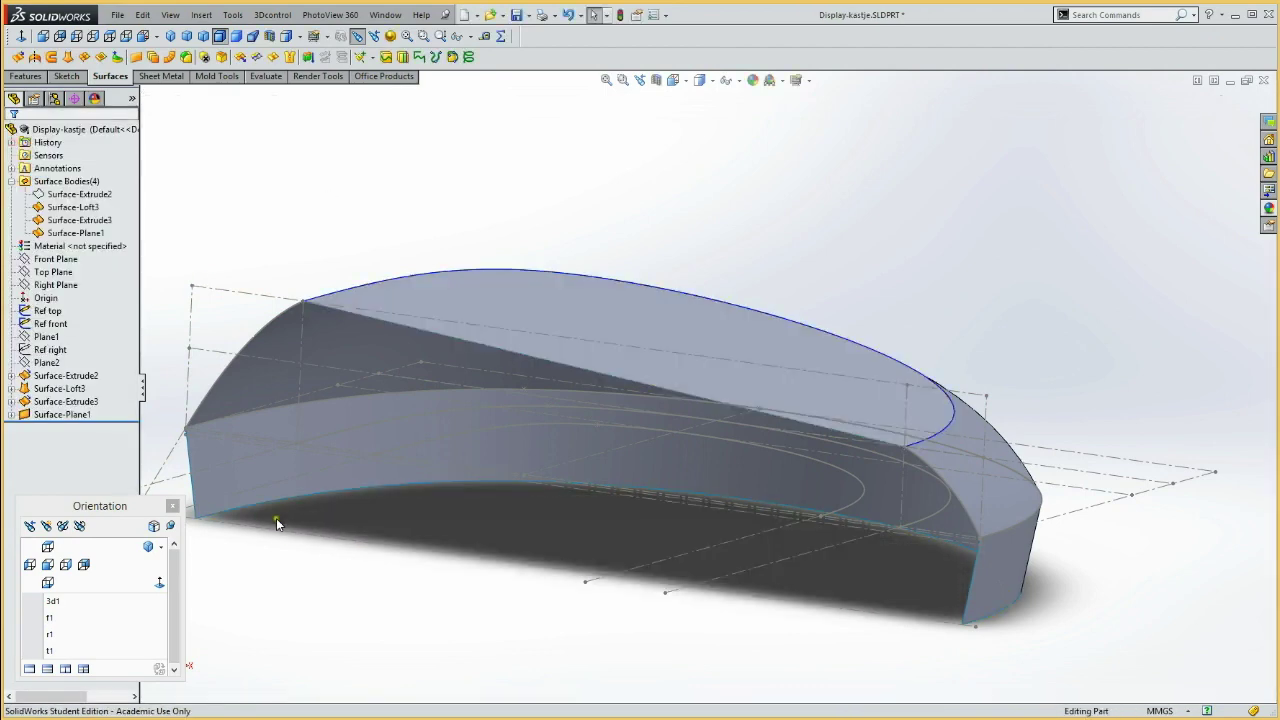
mouse_move(291, 574)
middle_mouse_down()
mouse_move(337, 466)
mouse_move(291, 531)
mouse_move(284, 471)
mouse_move(286, 486)
middle_mouse_up()
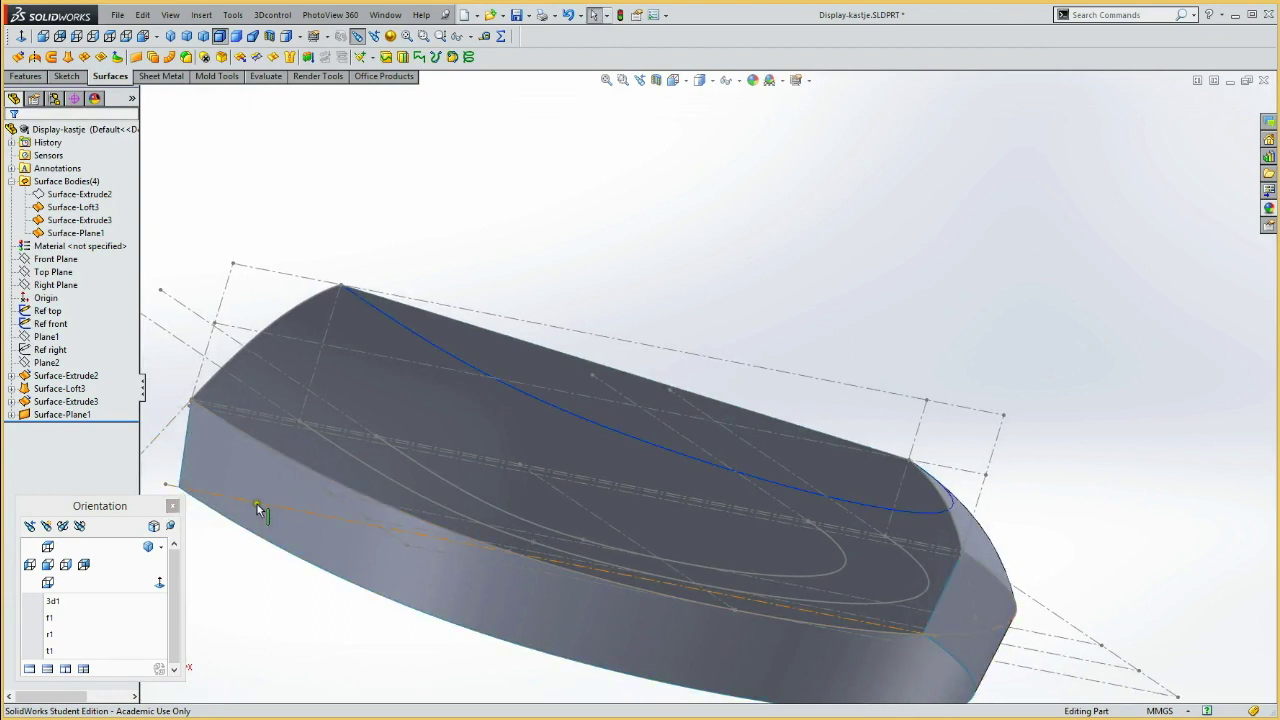
Create reference plane Plane3 through Line8 of Ref front, perpendicular to Front Plane
left_click(254, 508)
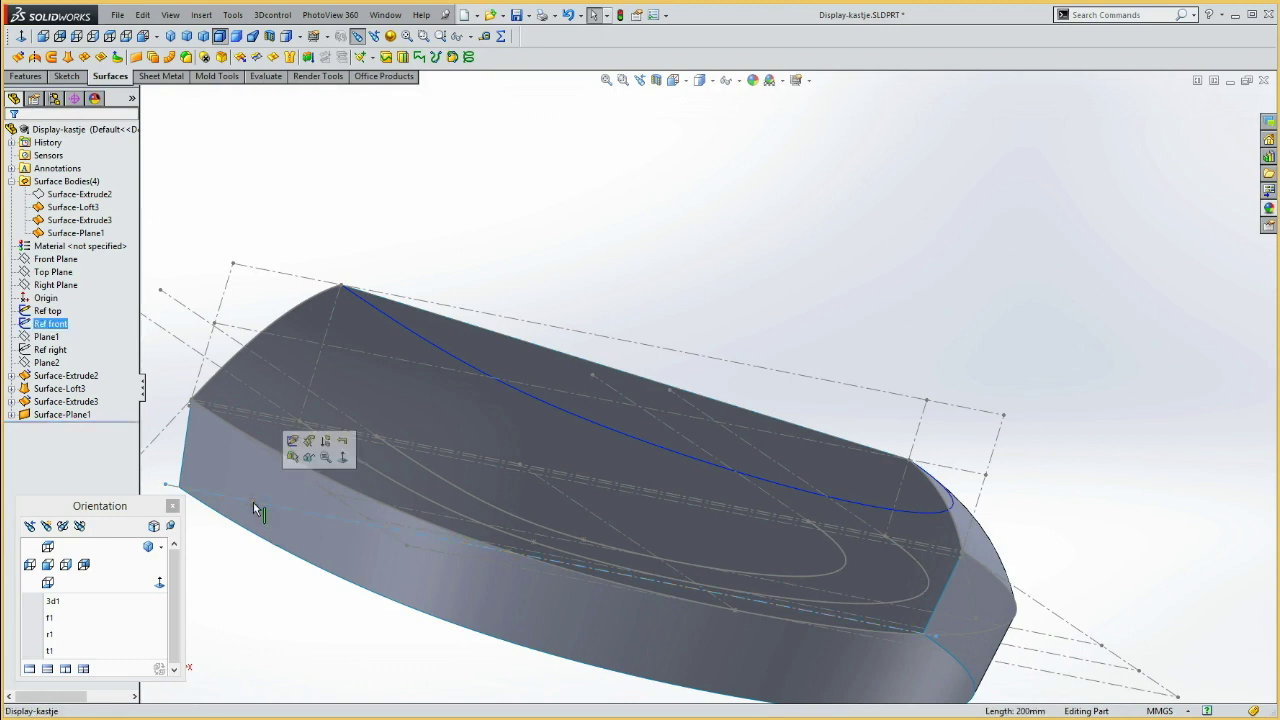
left_click(57, 260)
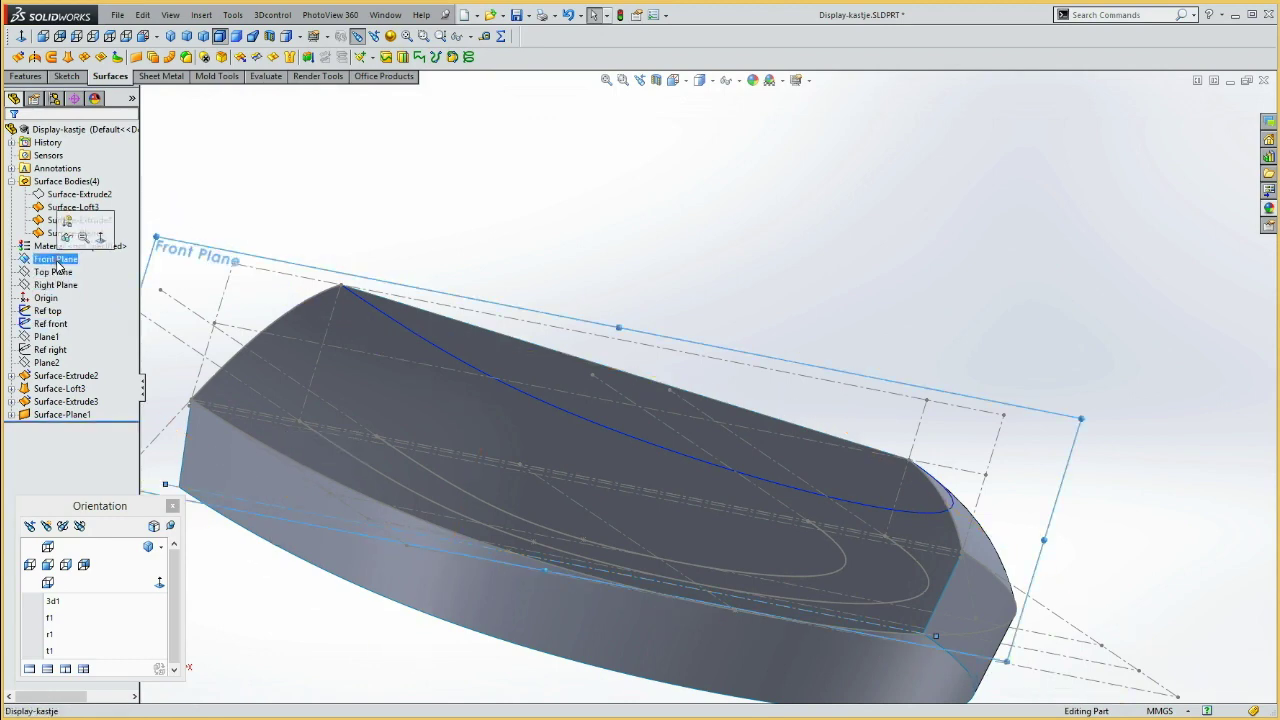
left_click(201, 15)
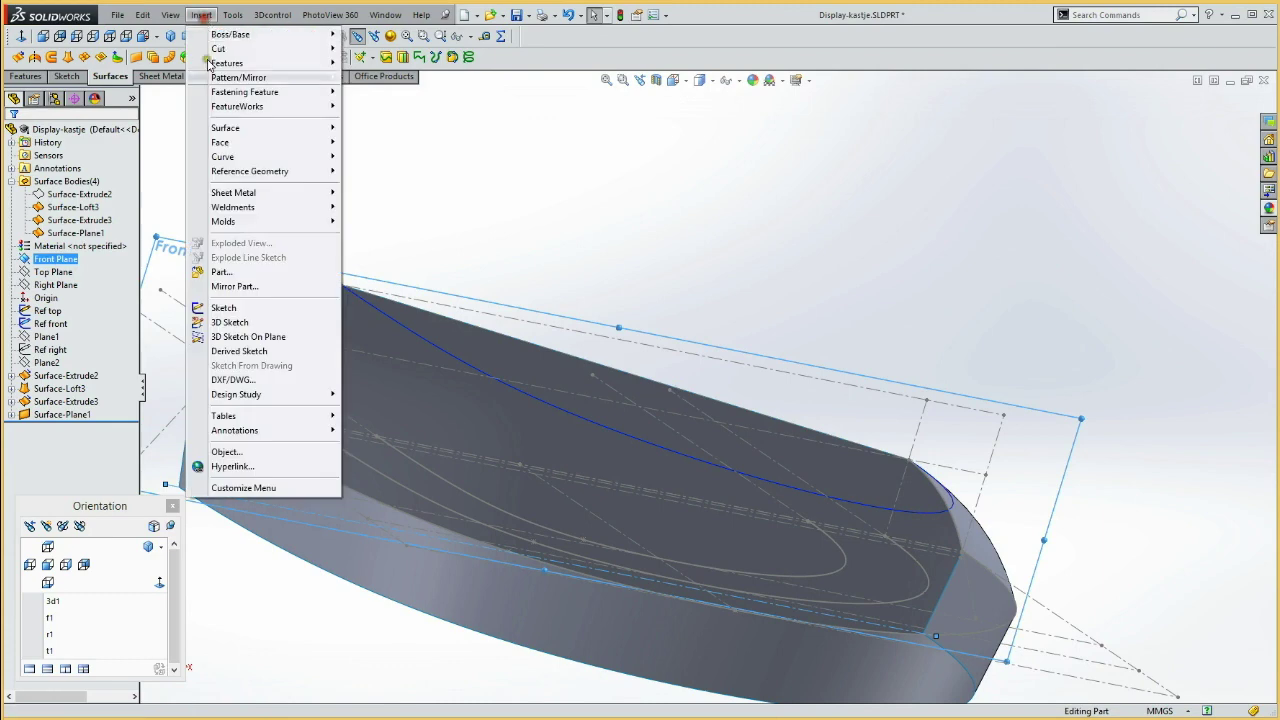
mouse_move(250, 171)
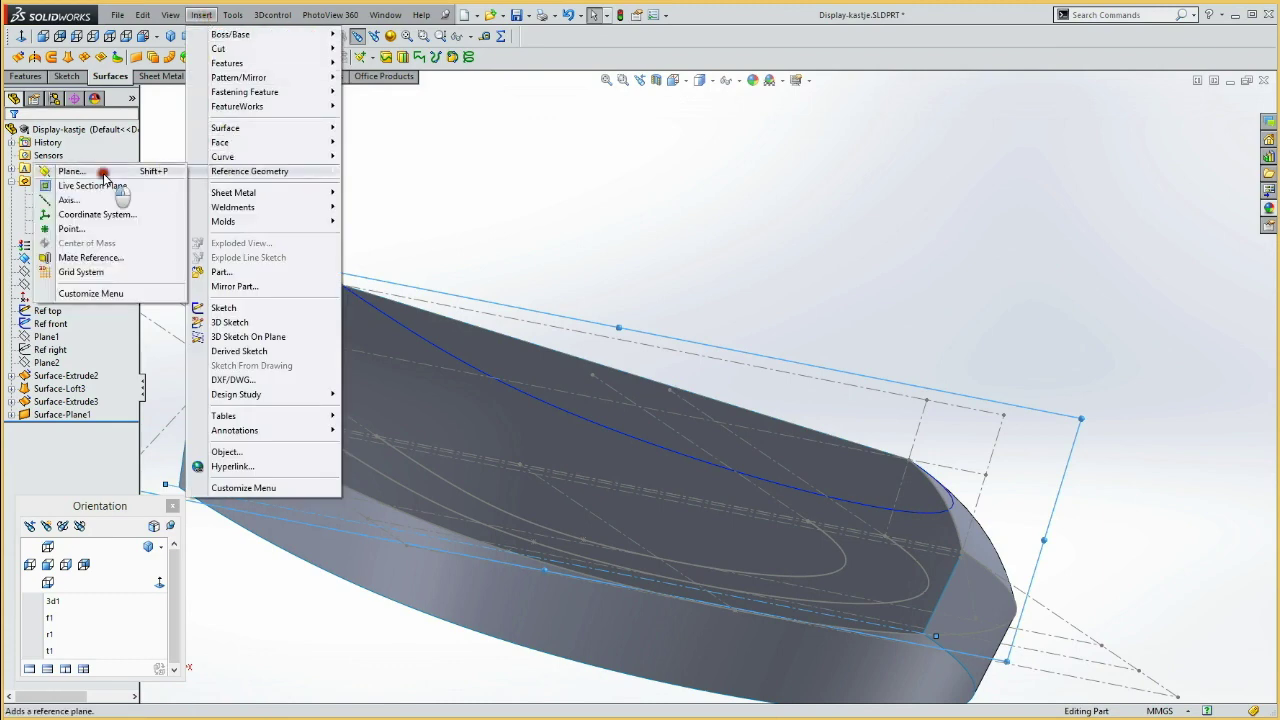
left_click(103, 173)
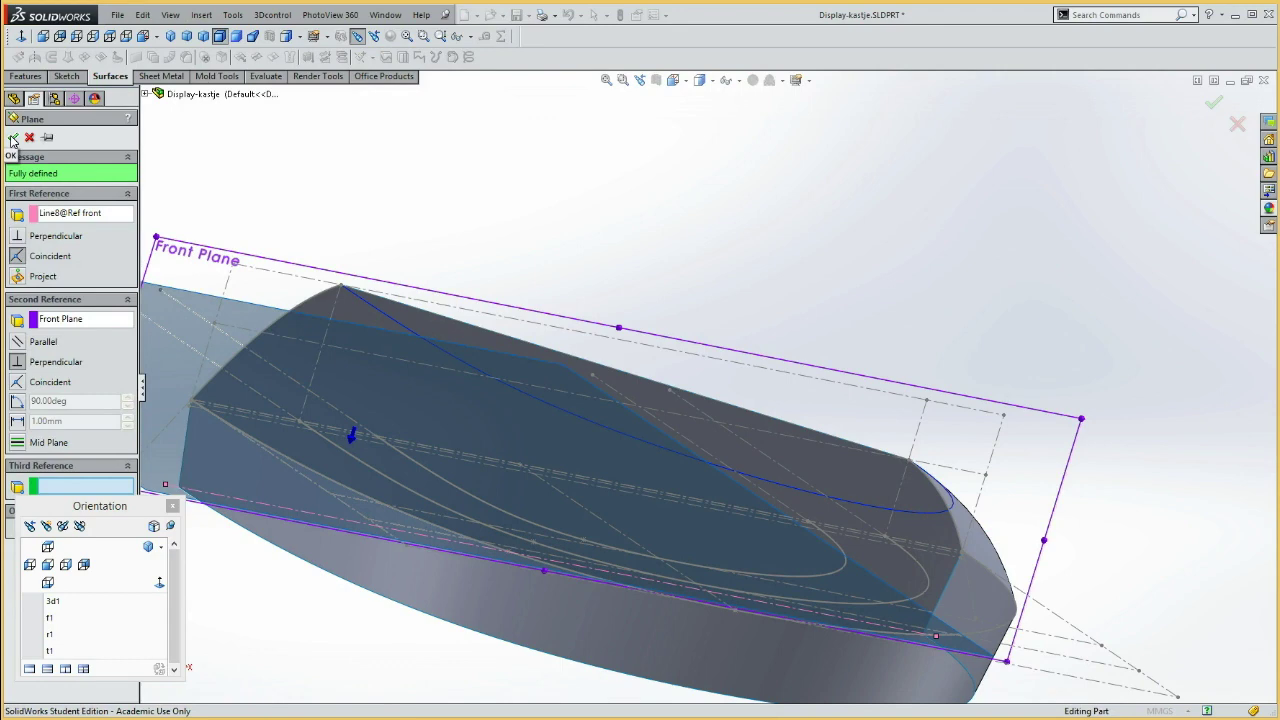
left_click(12, 139)
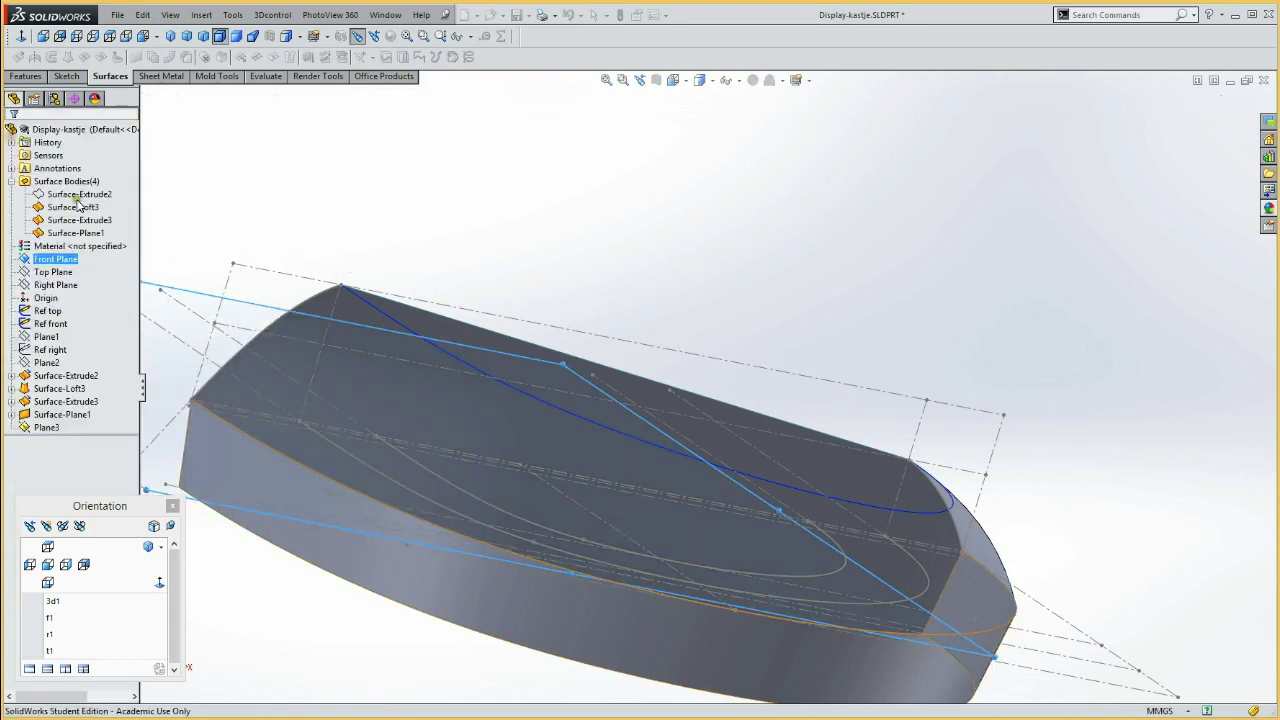
mouse_move(569, 283)
middle_mouse_down()
mouse_move(503, 274)
mouse_move(520, 189)
mouse_move(550, 264)
middle_mouse_up()
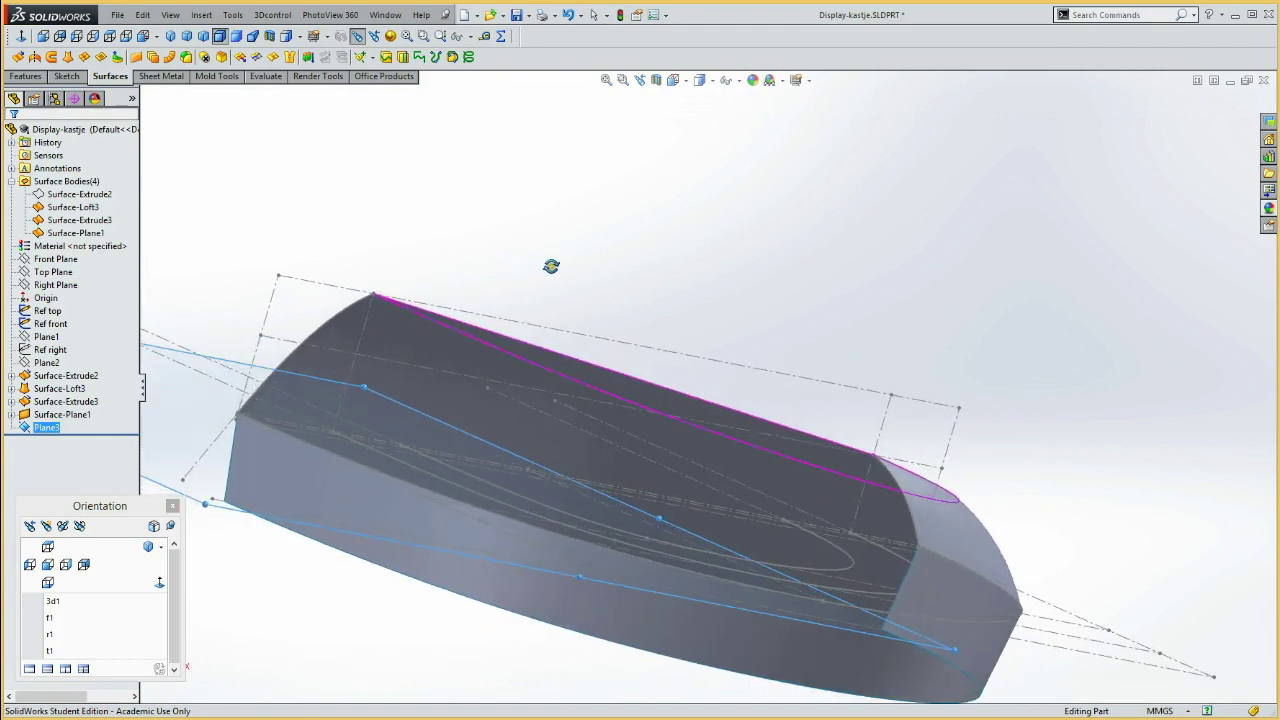
Start a sketch on Plane3 with the converted curved bottom edge, and hide Plane3
left_click(67, 76)
left_click(61, 57)
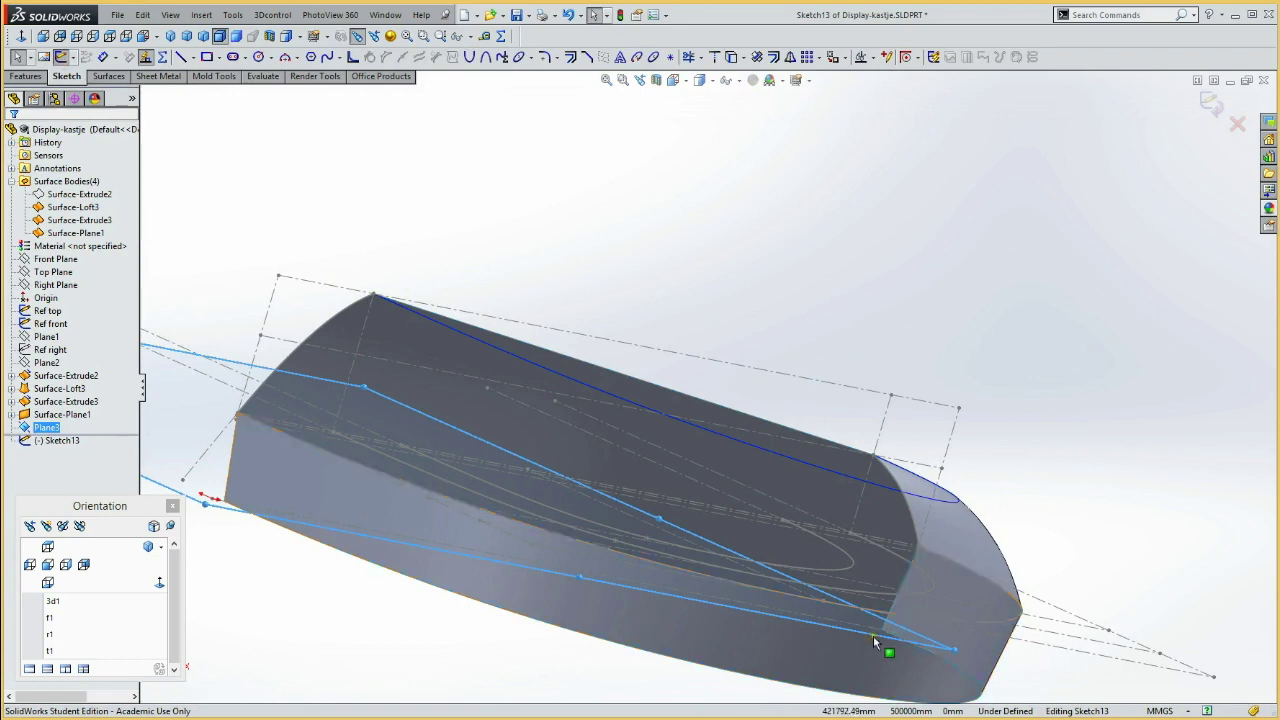
left_click(522, 621)
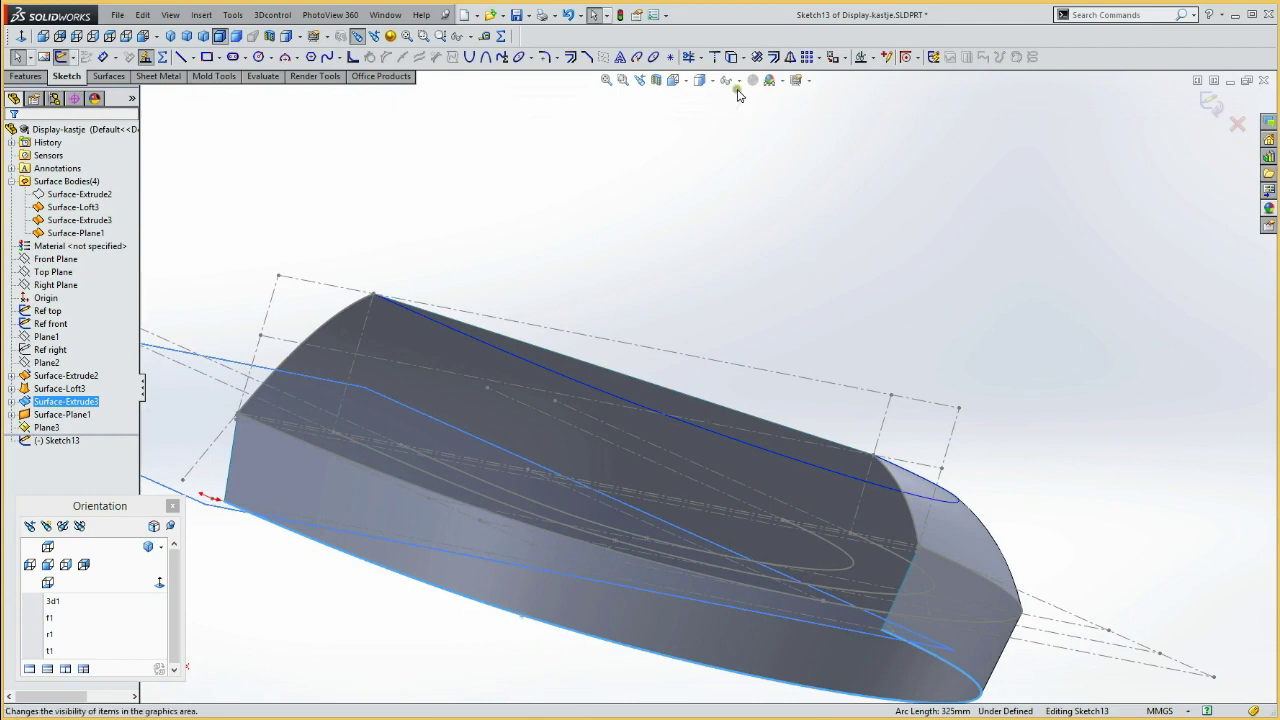
left_click(733, 57)
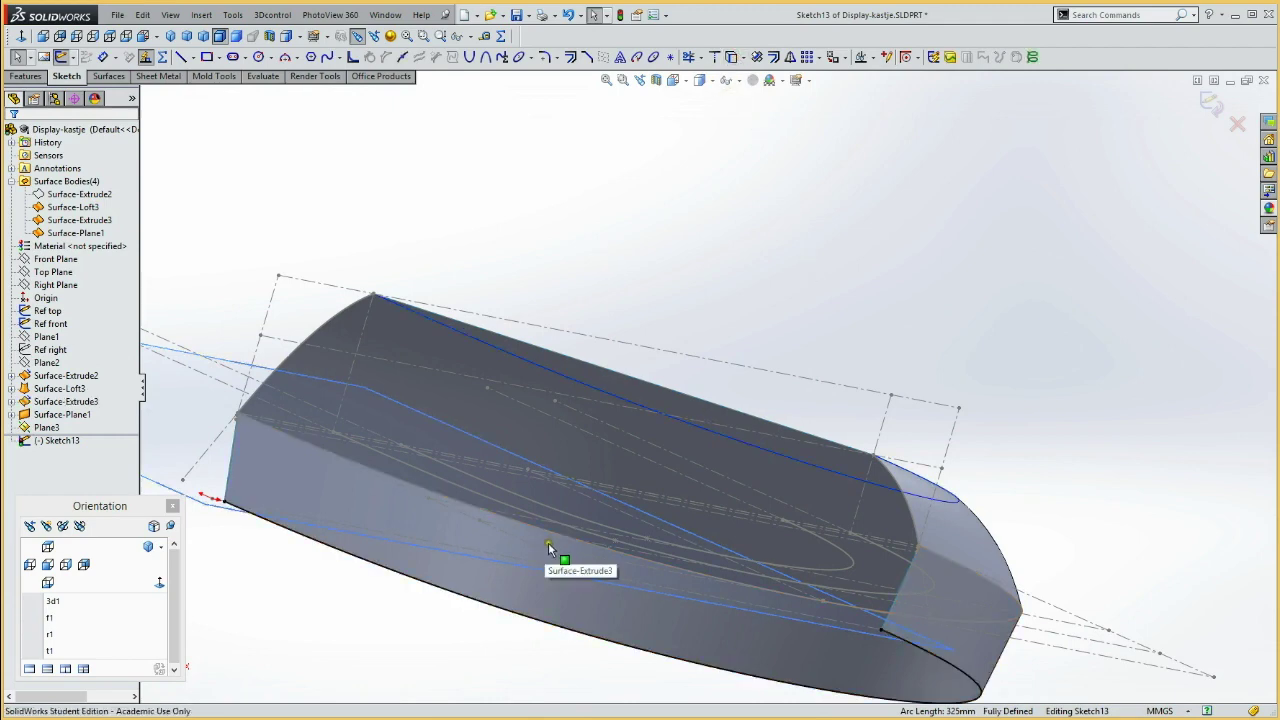
key("l")
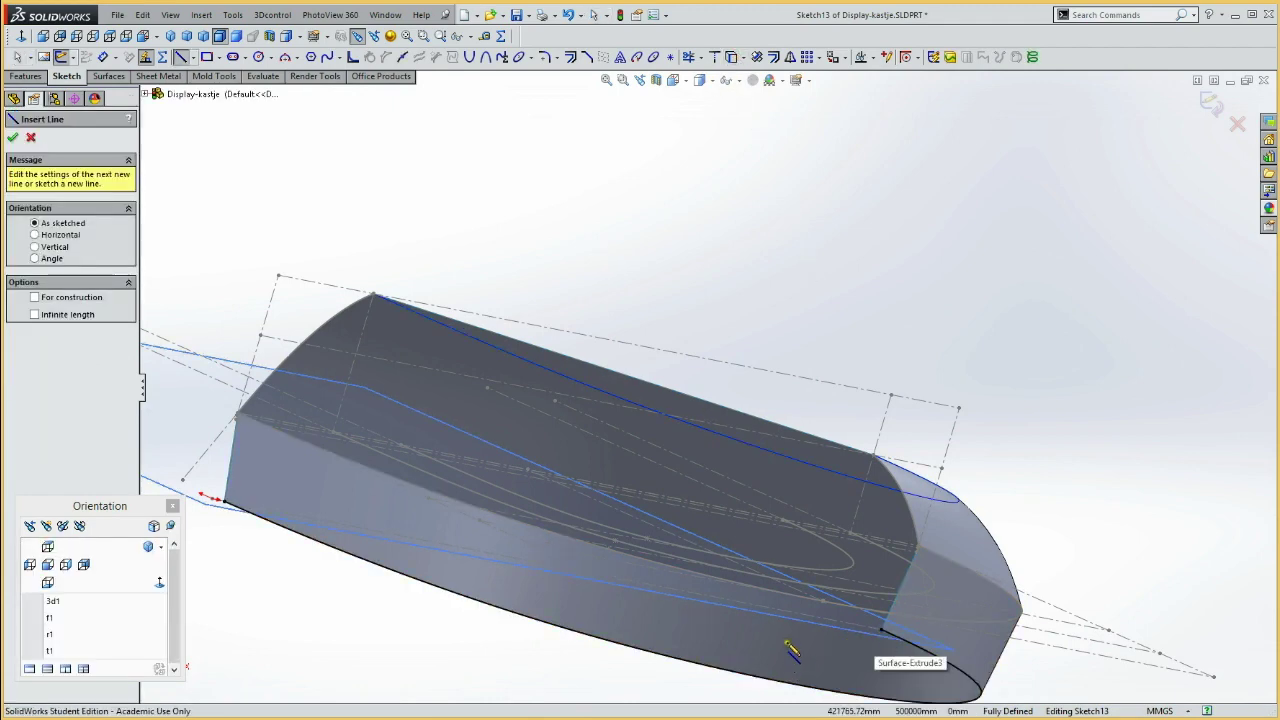
left_click(18, 140)
middle_click_drag(249, 571, 279, 528)
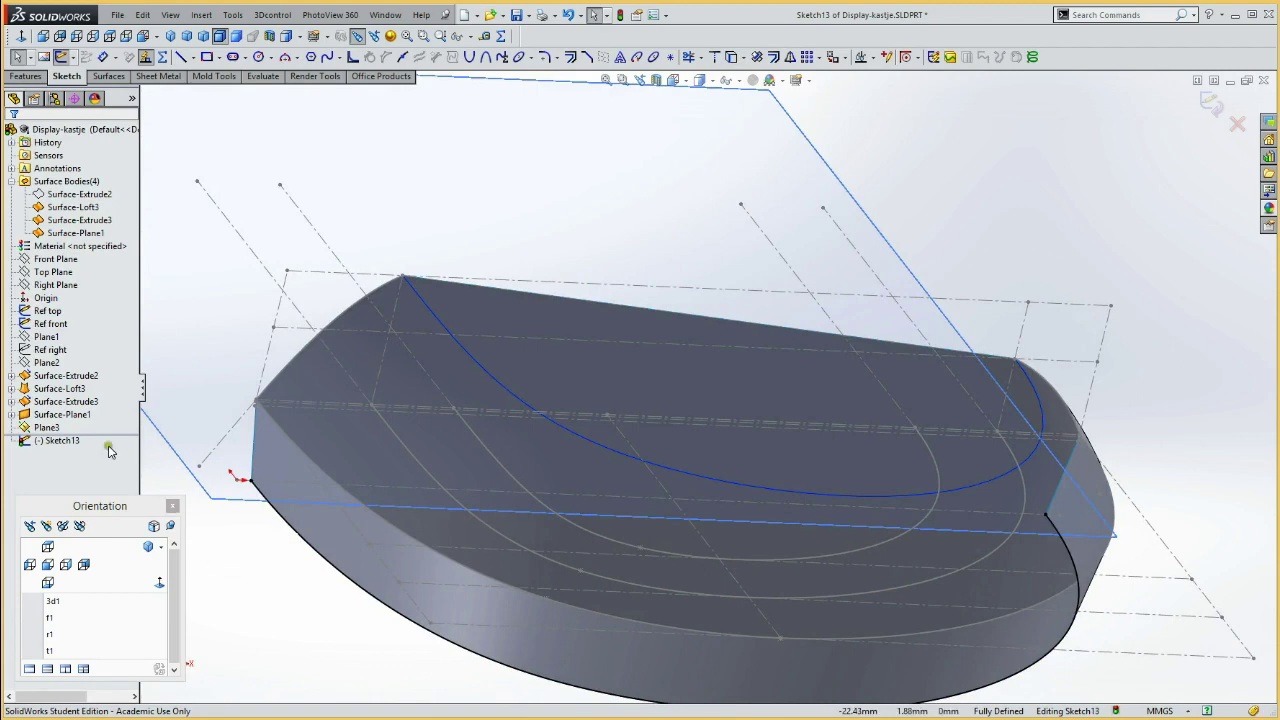
left_click(46, 427)
left_click(71, 409)
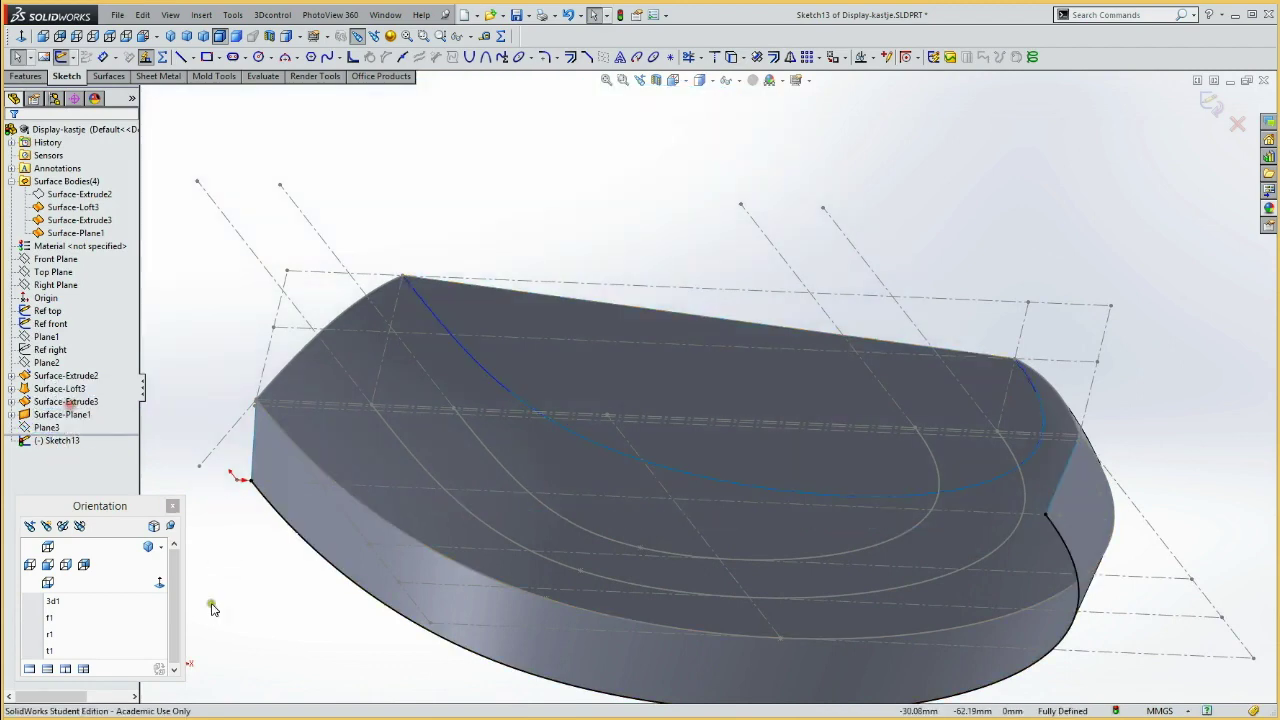
Draw a horizontal line across the bottom to close the Plane3 sketch
key("l")
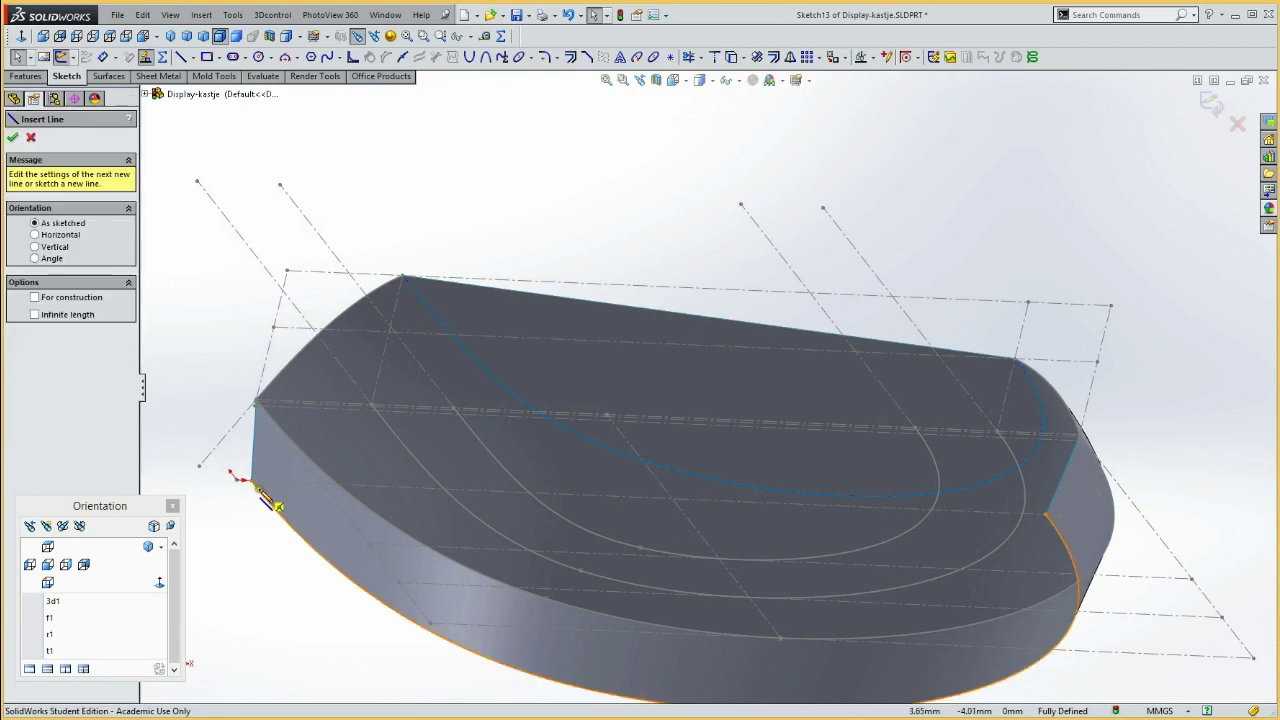
left_click(250, 481)
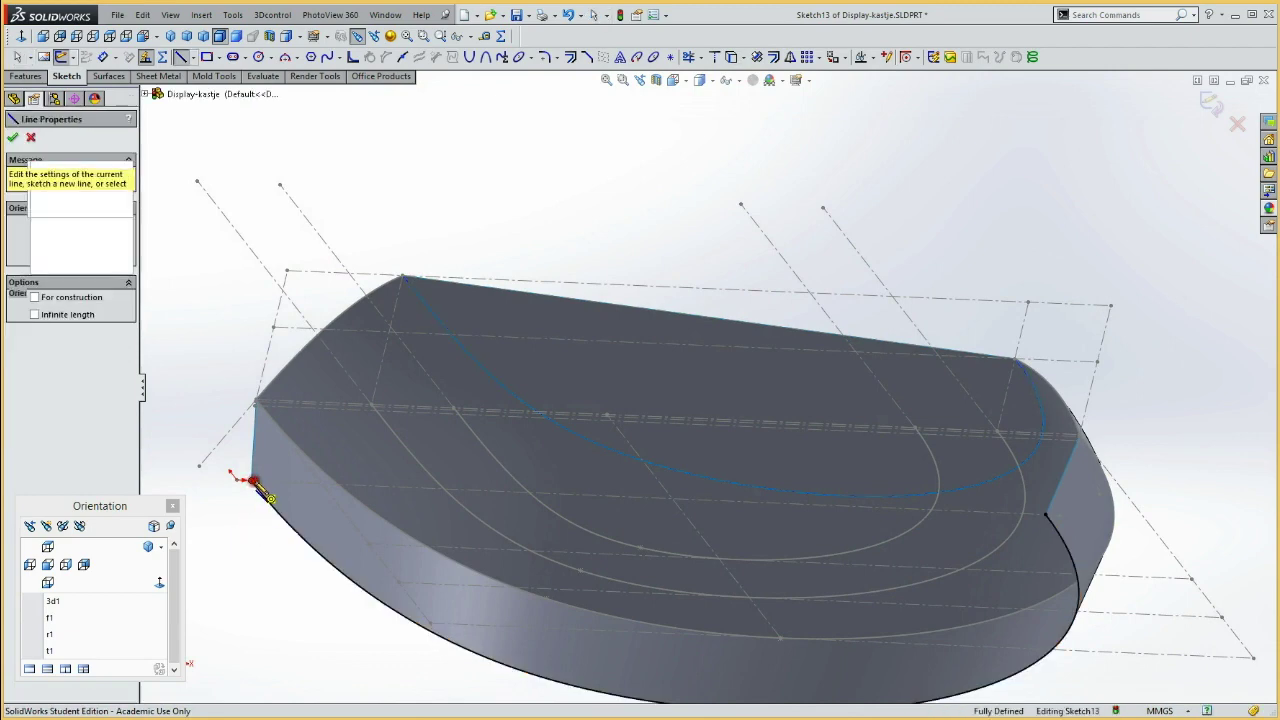
double_click(1045, 514)
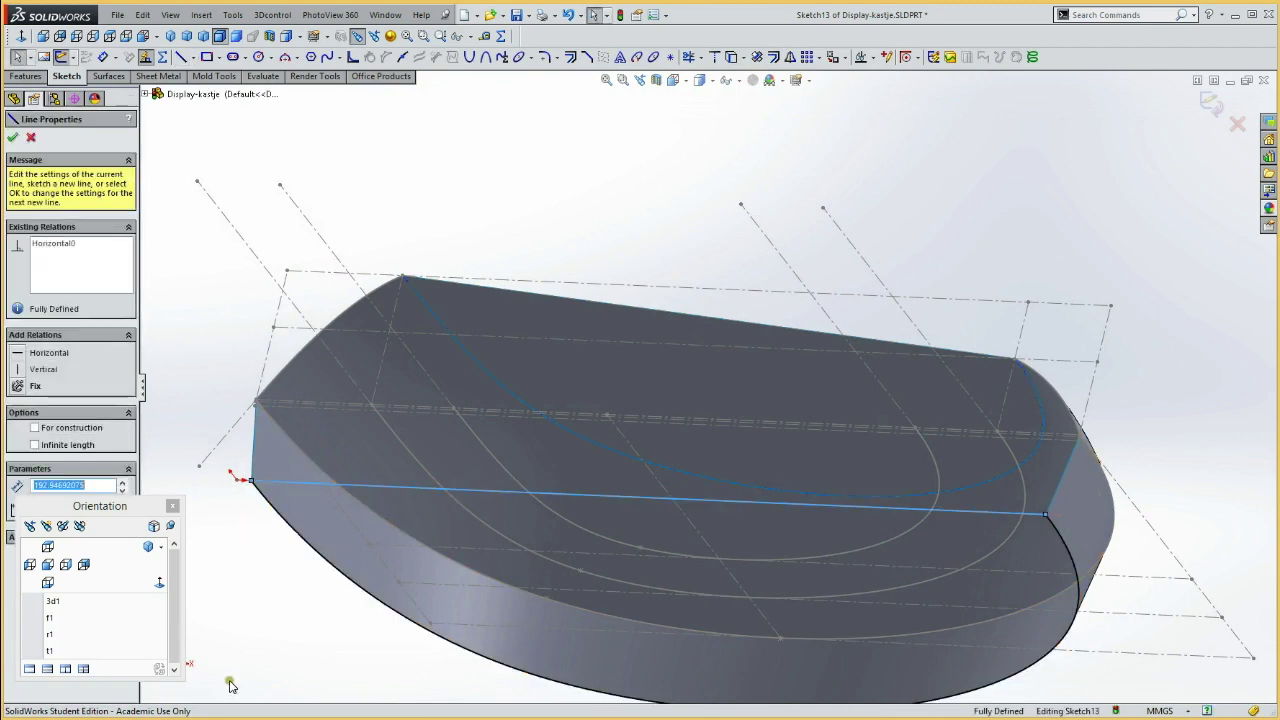
key("Escape")
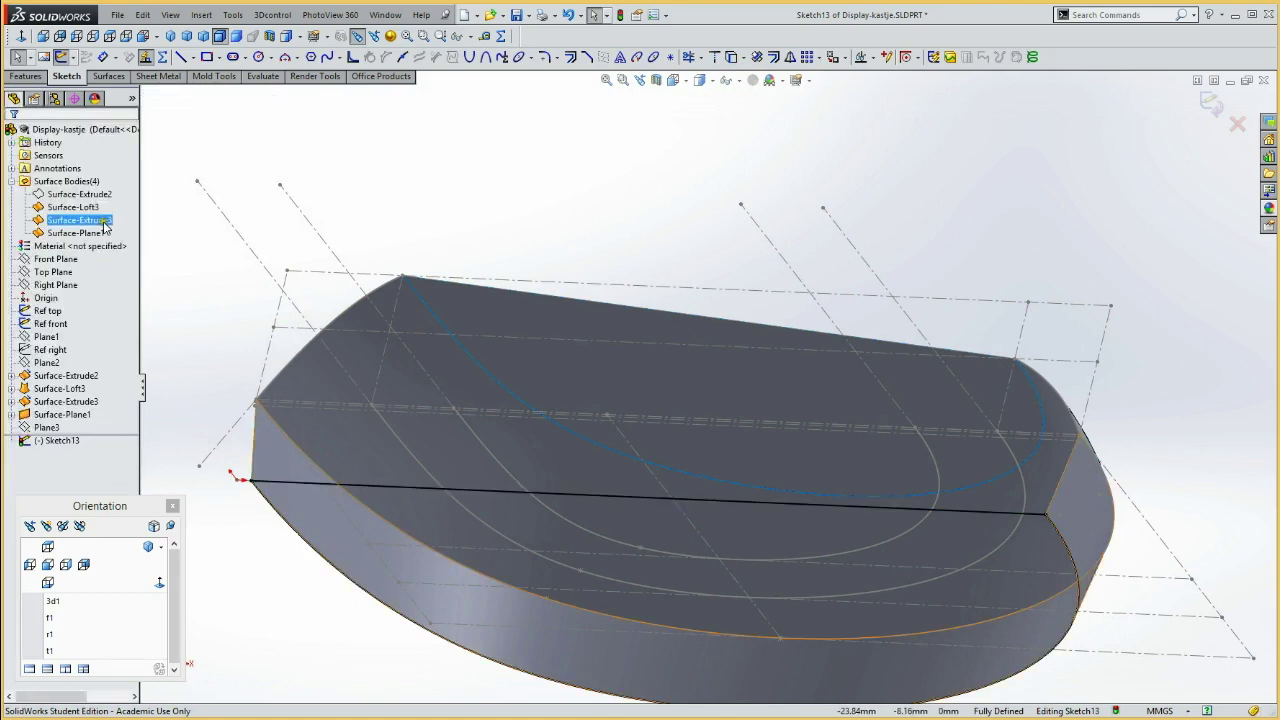
Create the flat bottom surface Surface-Plane2 from the Plane3 sketch
left_click(110, 77)
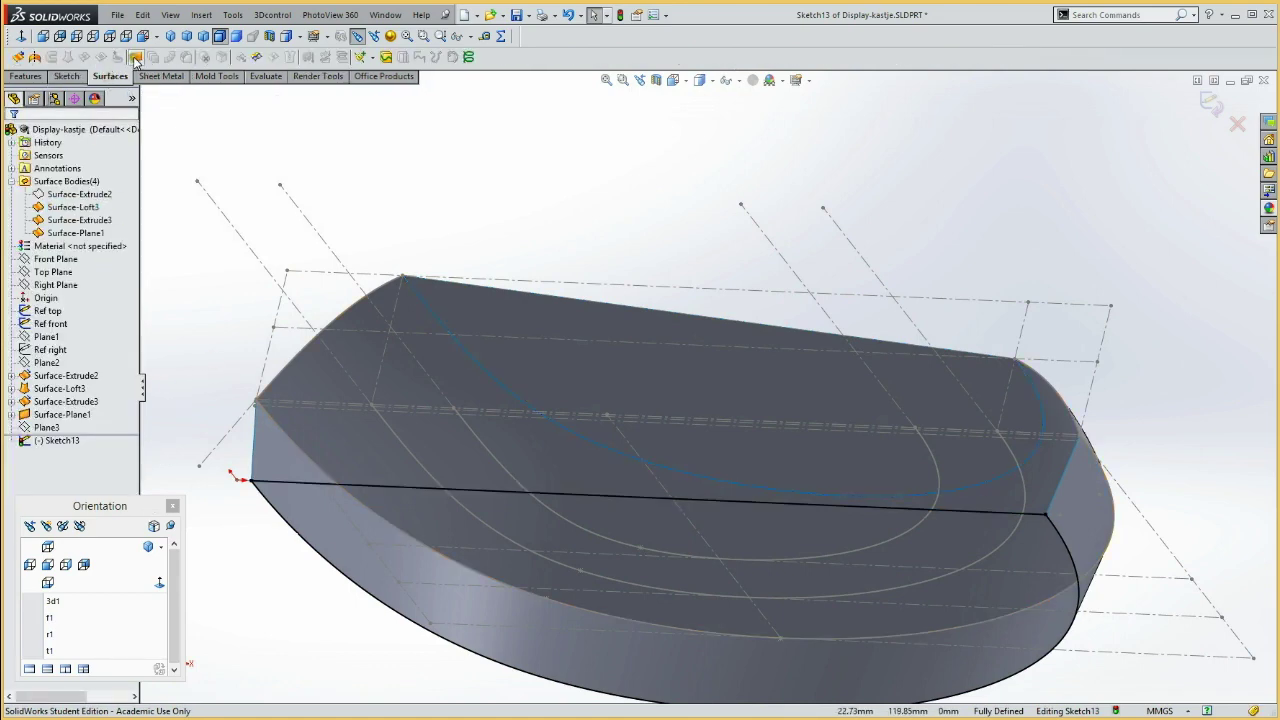
left_click(137, 57)
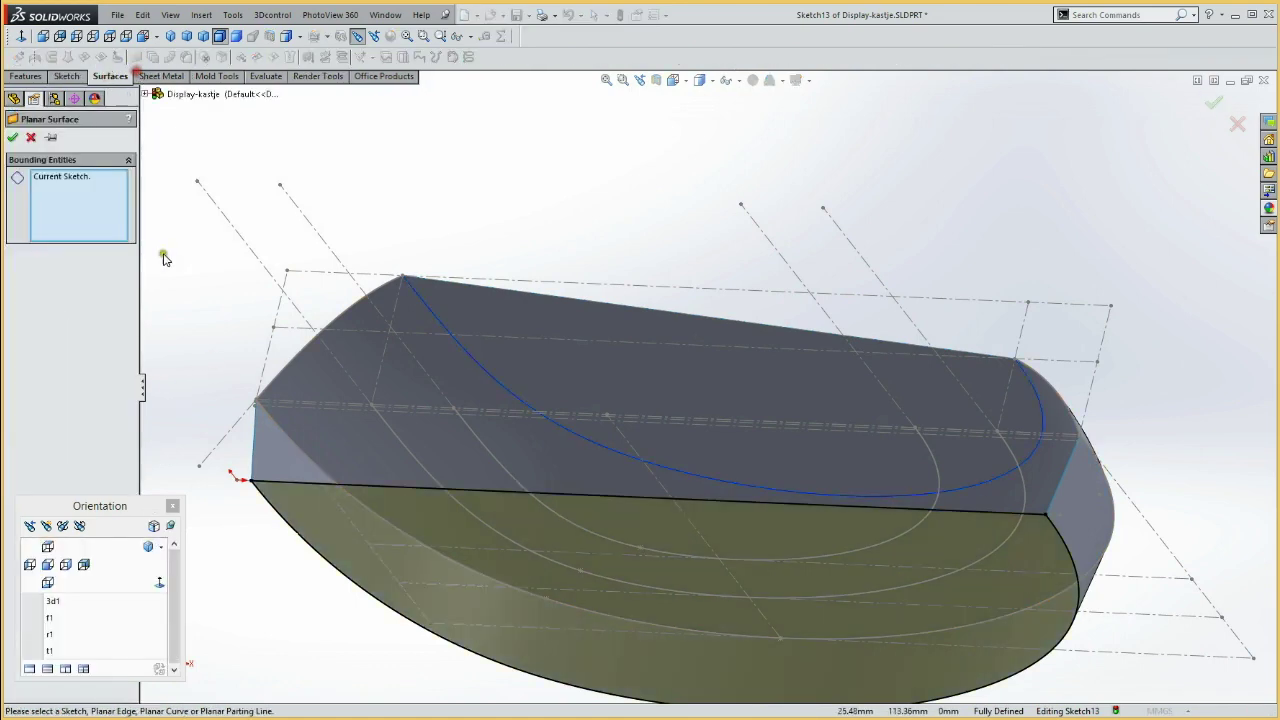
left_click(13, 139)
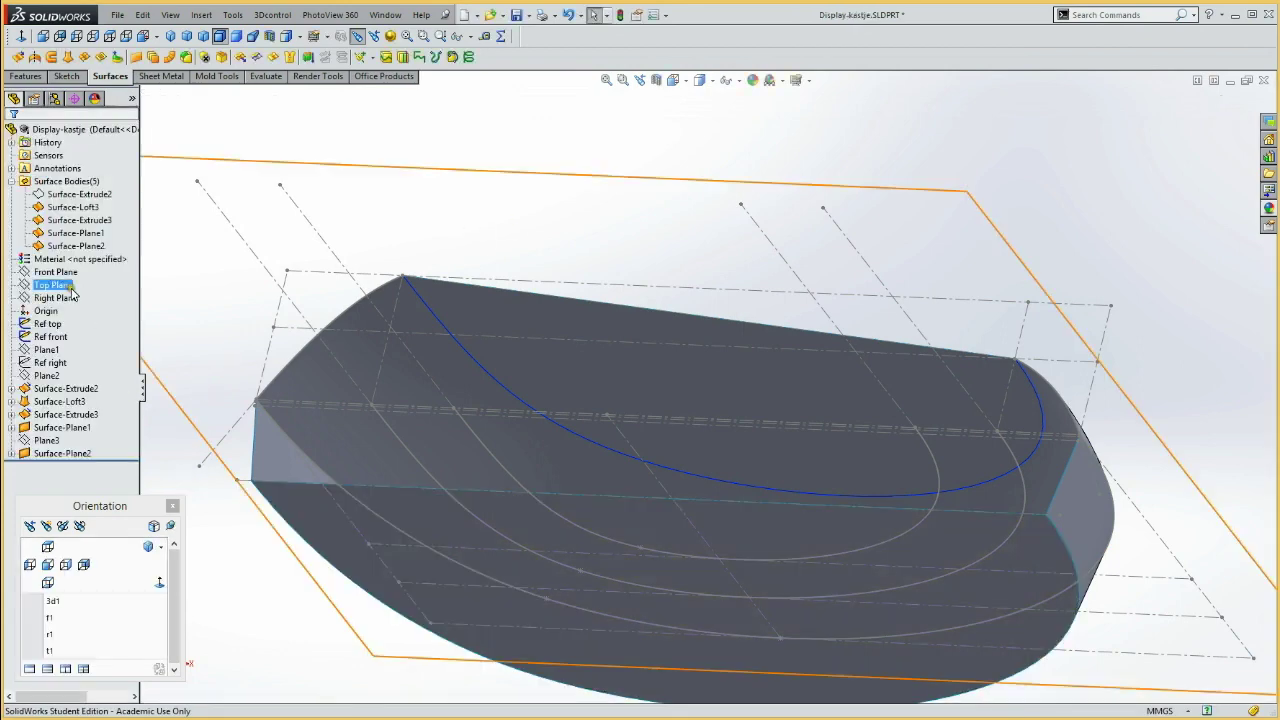
left_click(45, 272)
Start Sketch14 on Front Plane and hide the Ref top reference sketch
left_click(57, 248)
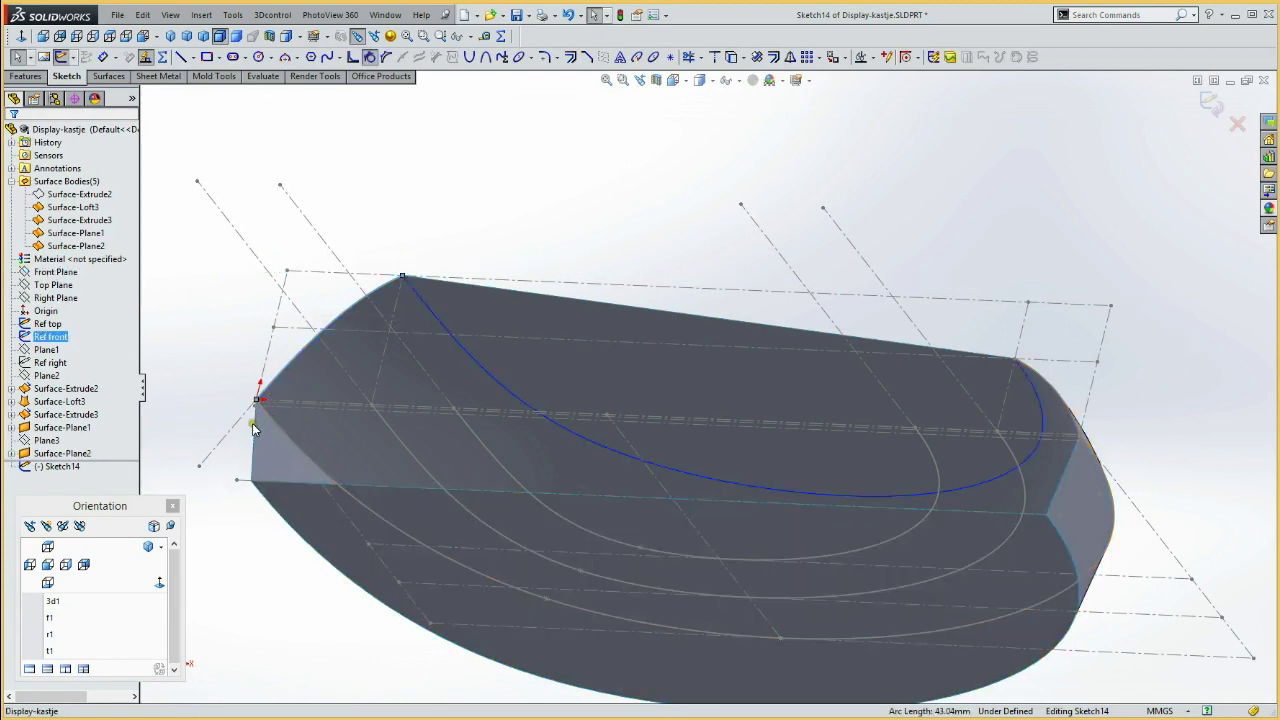
left_click(285, 483)
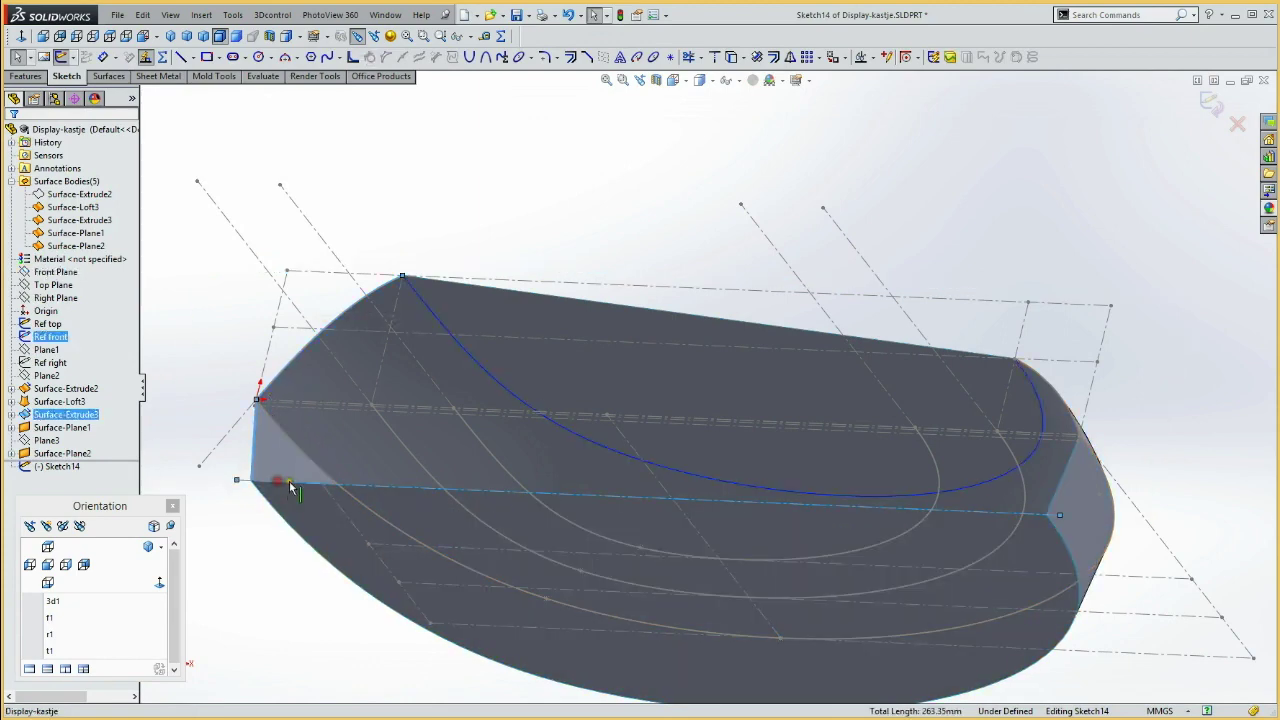
left_click(1057, 490)
left_click(198, 240)
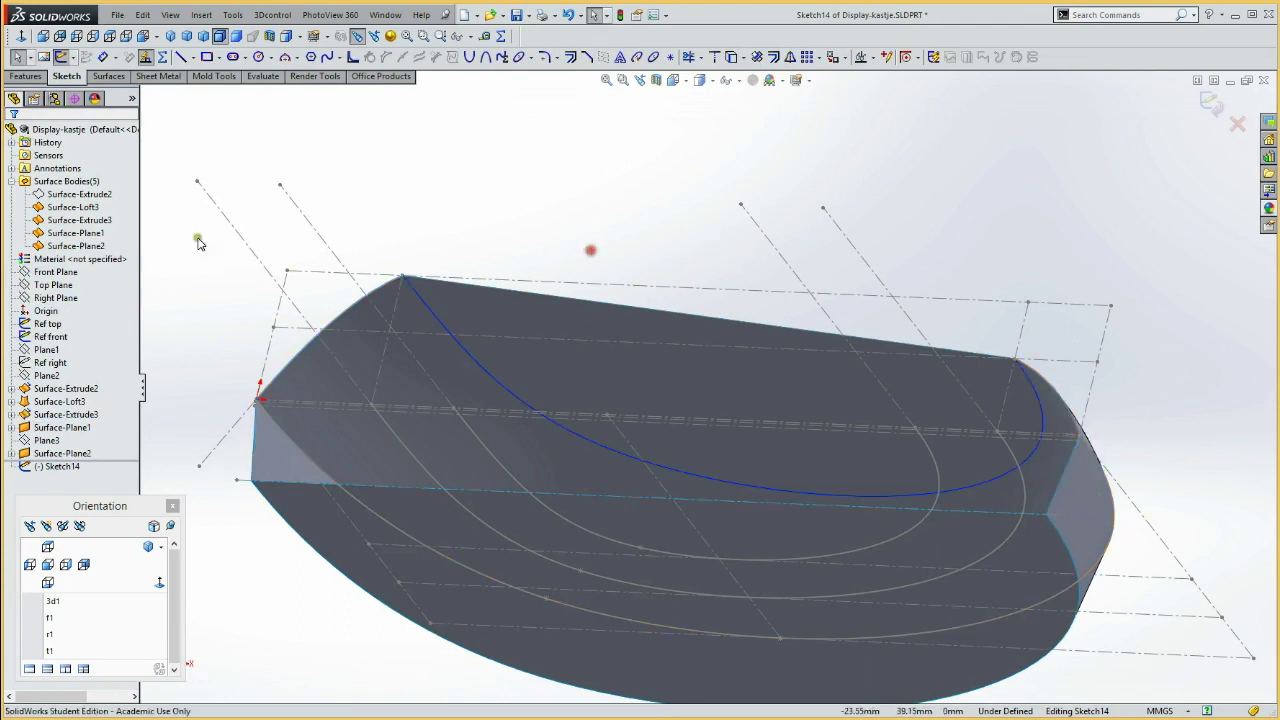
left_click(42, 326)
left_click(209, 260)
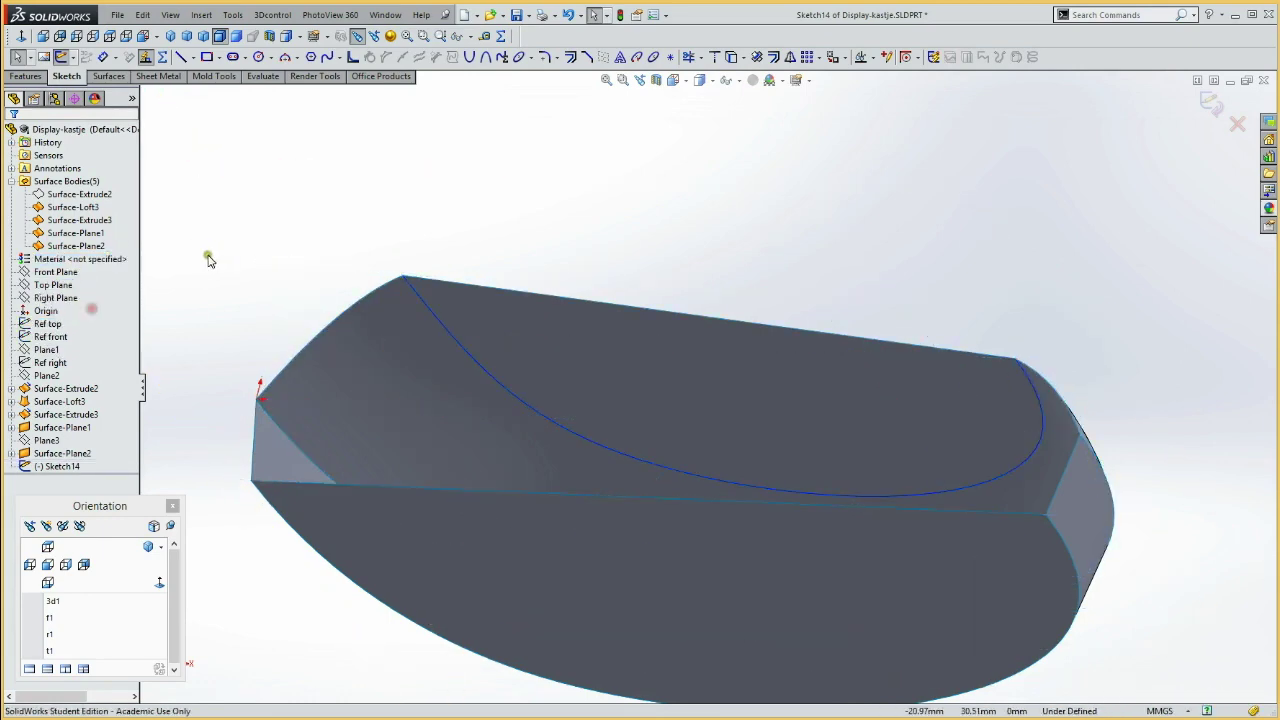
Convert the side's bottom, top, rounded corner and short right edges into Sketch14 (456.64 mm)
left_click(284, 485)
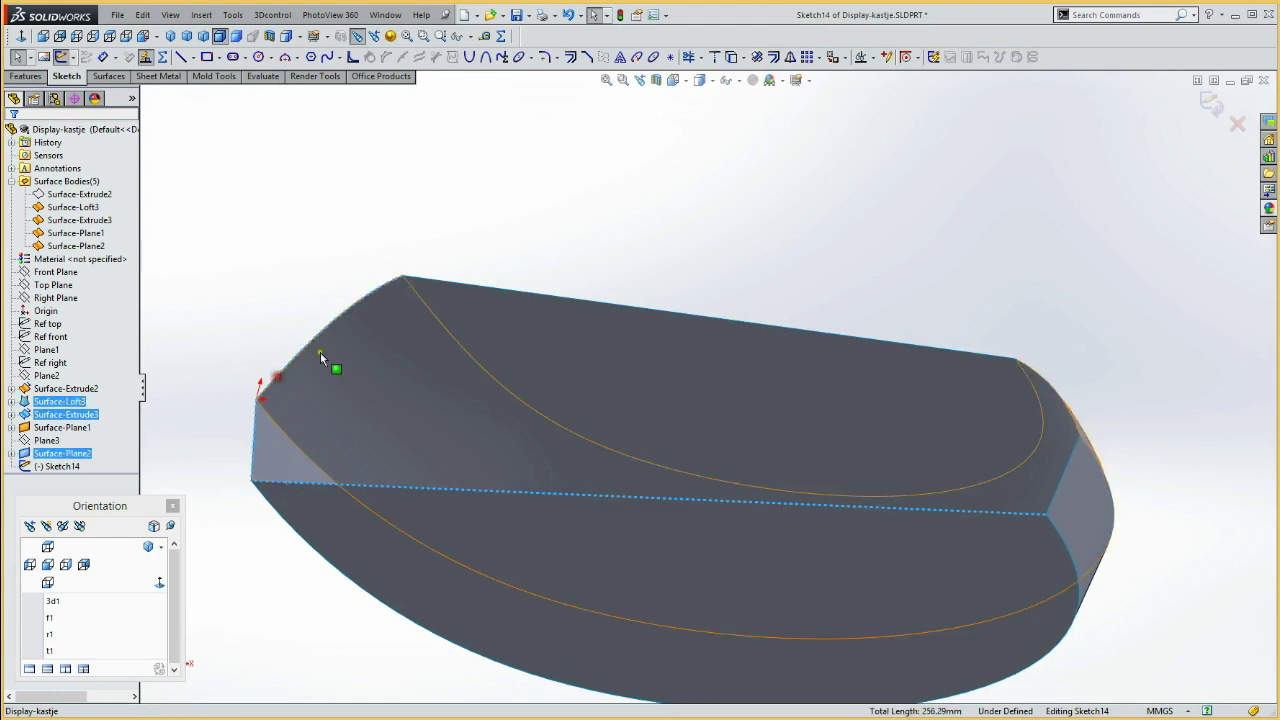
left_click(474, 285)
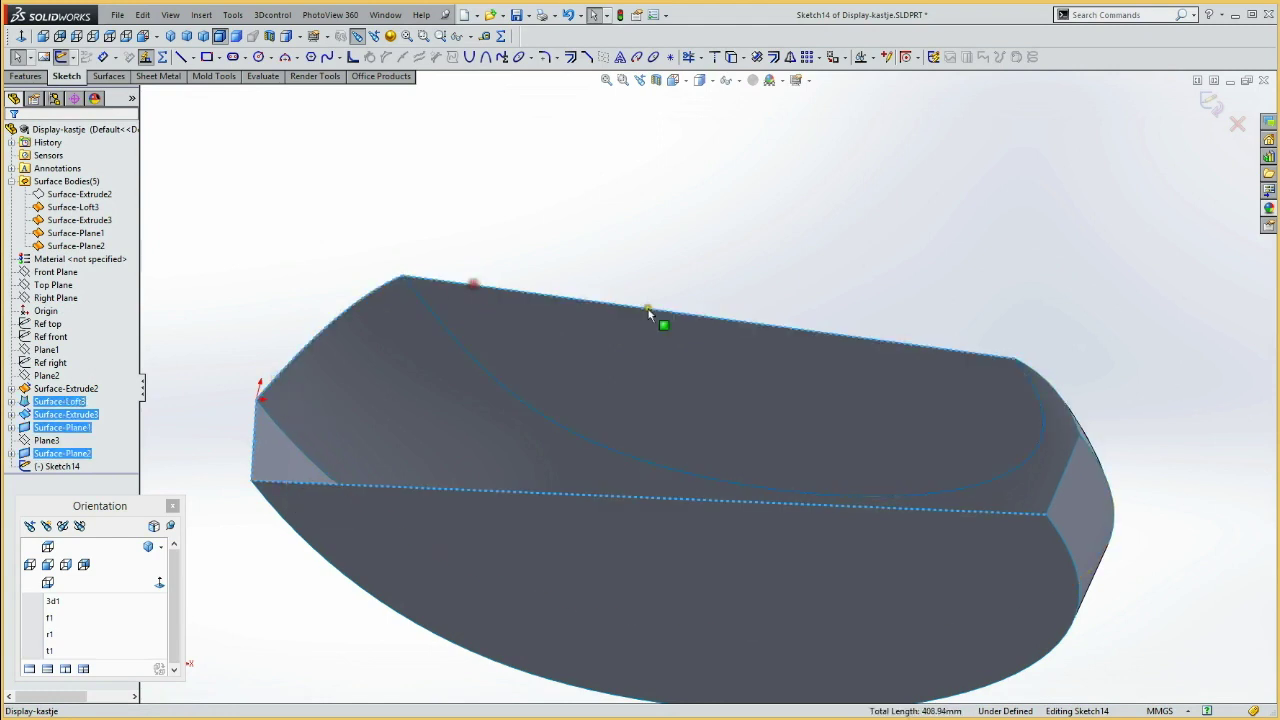
left_click(1050, 390)
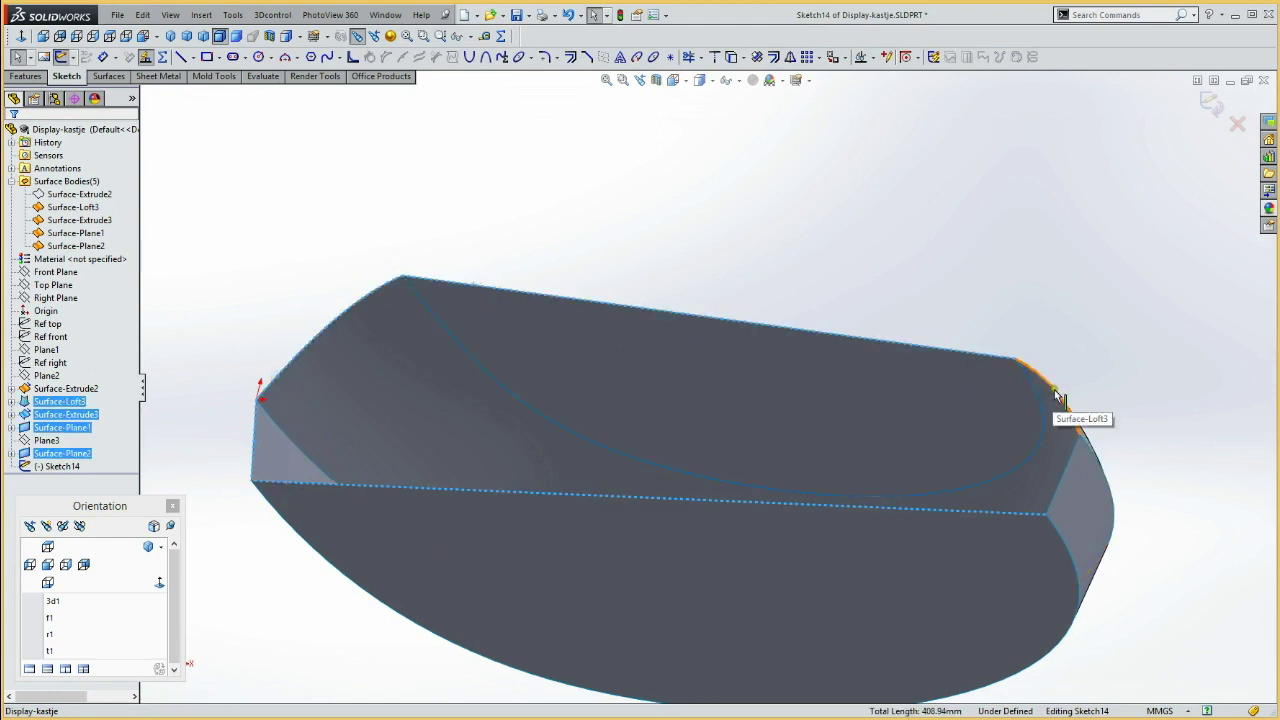
left_click(1070, 456)
left_click(688, 58)
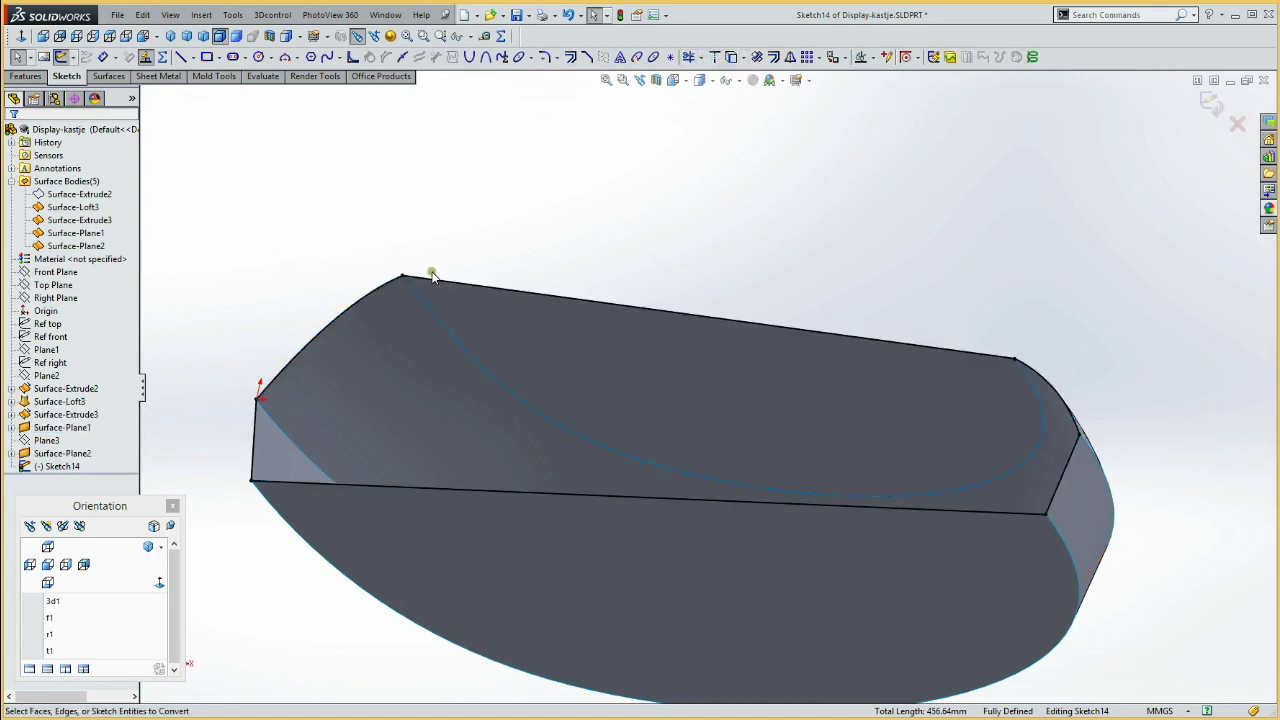
key("Down")
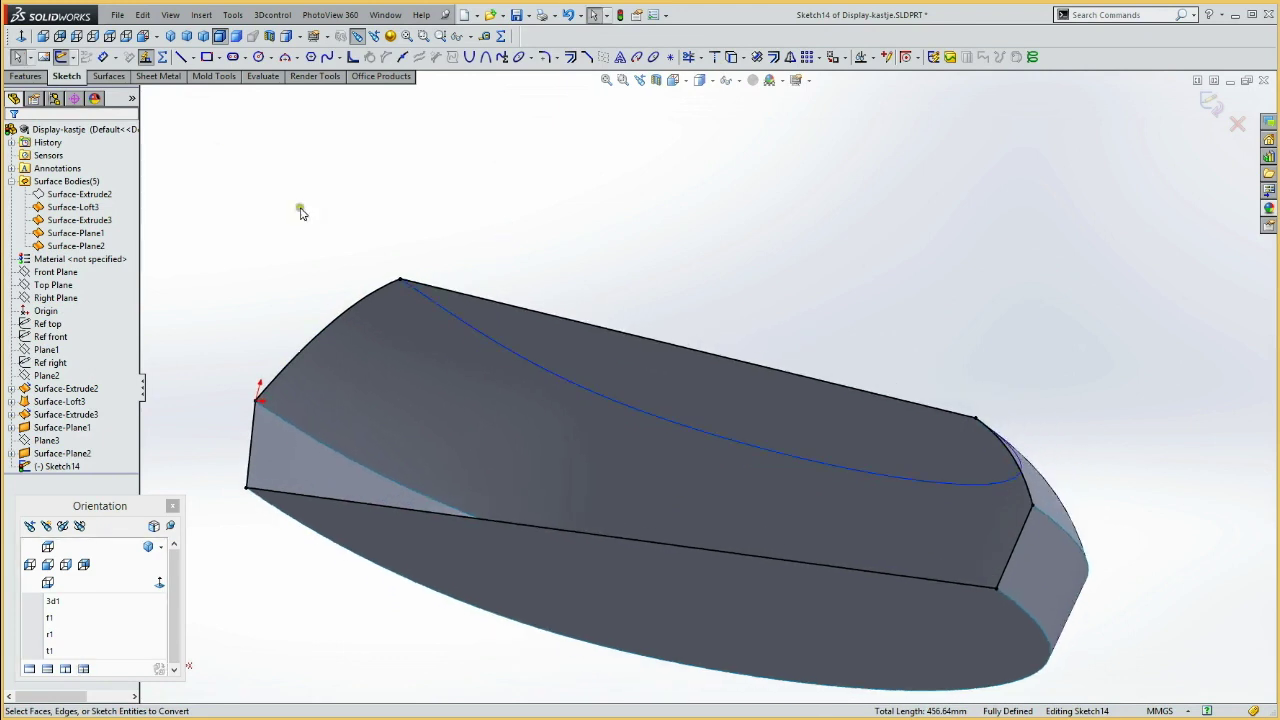
left_click(103, 77)
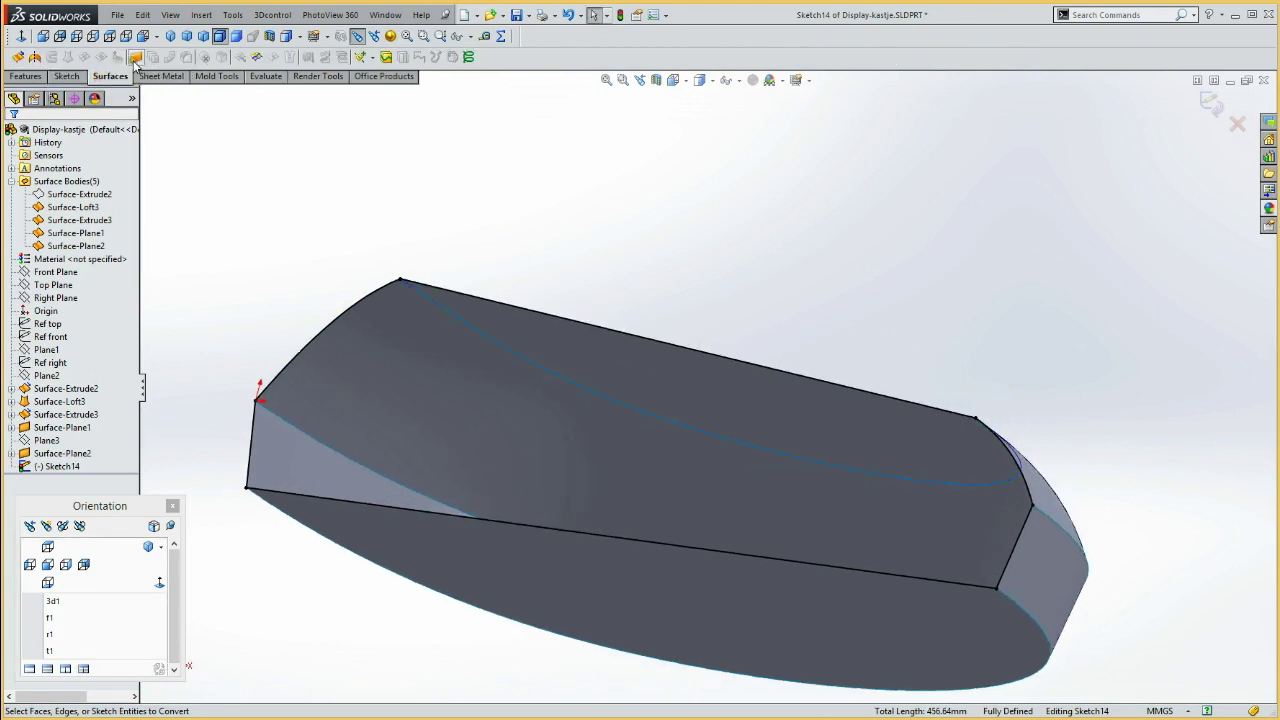
left_click(137, 58)
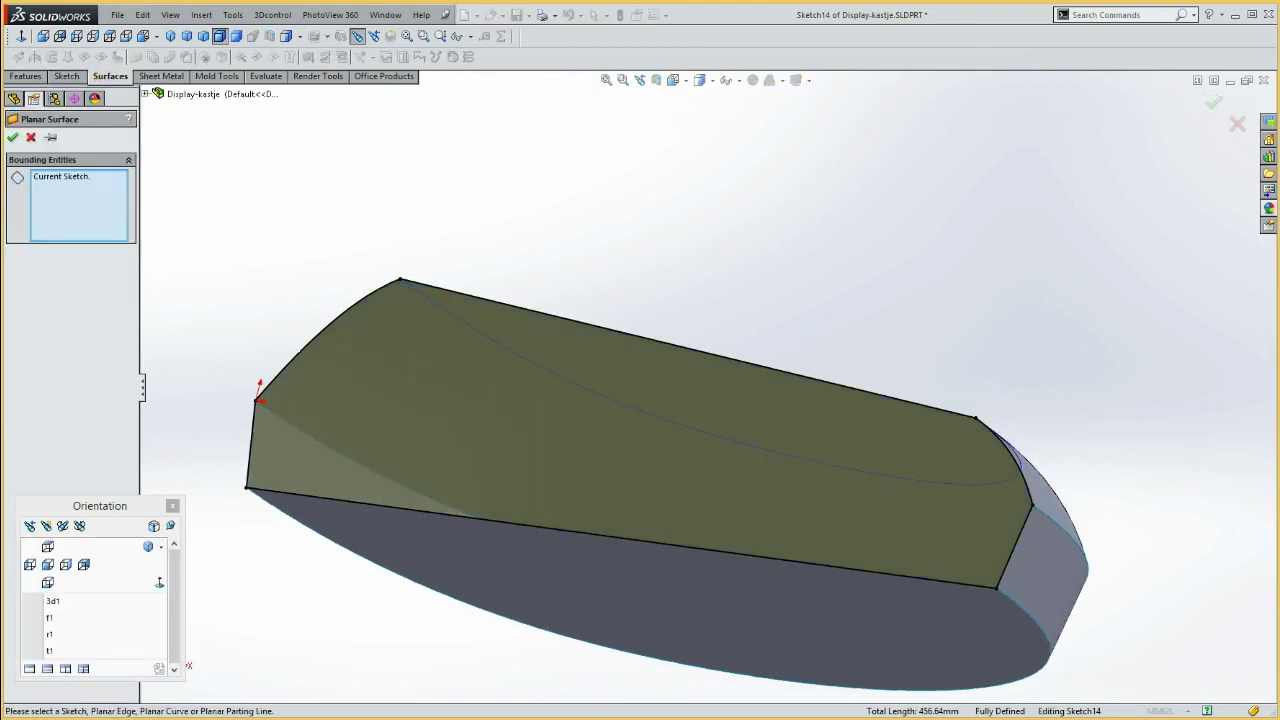
Accept the planar side surface Surface-Plane3 from Sketch14
left_click(14, 138)
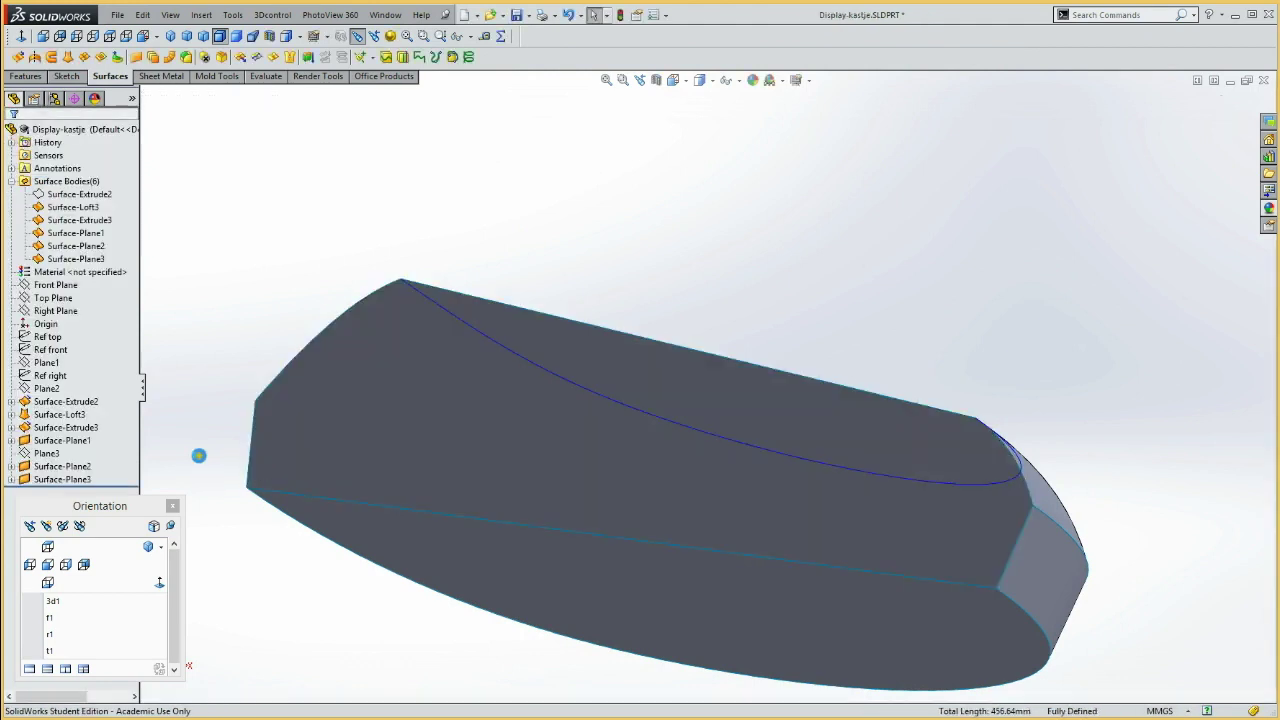
left_click(62, 207)
left_click(61, 246)
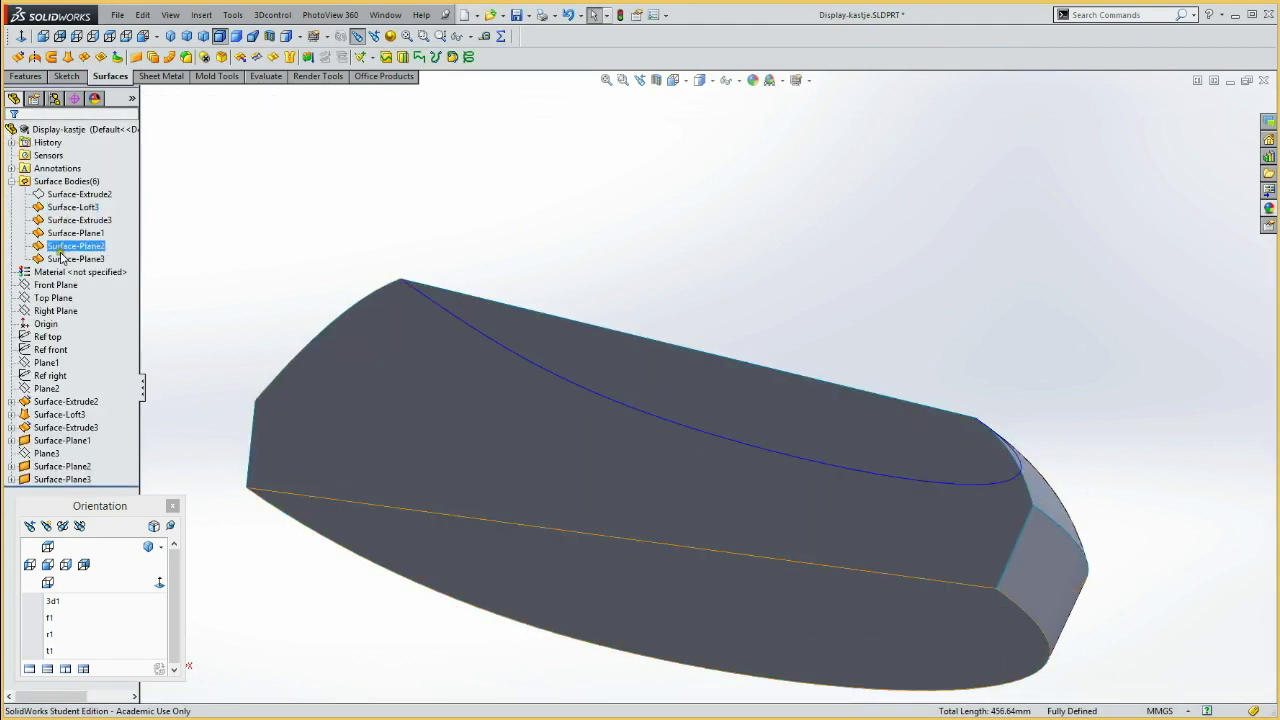
left_click(522, 242)
mouse_move(474, 240)
middle_mouse_down()
mouse_move(394, 226)
mouse_move(386, 163)
mouse_move(426, 197)
mouse_move(300, 238)
mouse_move(366, 177)
mouse_move(420, 229)
mouse_move(394, 177)
mouse_move(346, 206)
mouse_move(331, 180)
middle_mouse_up()
Select the five surfaces Surface-Loft3 through Surface-Plane3 and knit them together
left_click(60, 207)
left_click(60, 259, "ctrl")
left_click(60, 259, "shift")
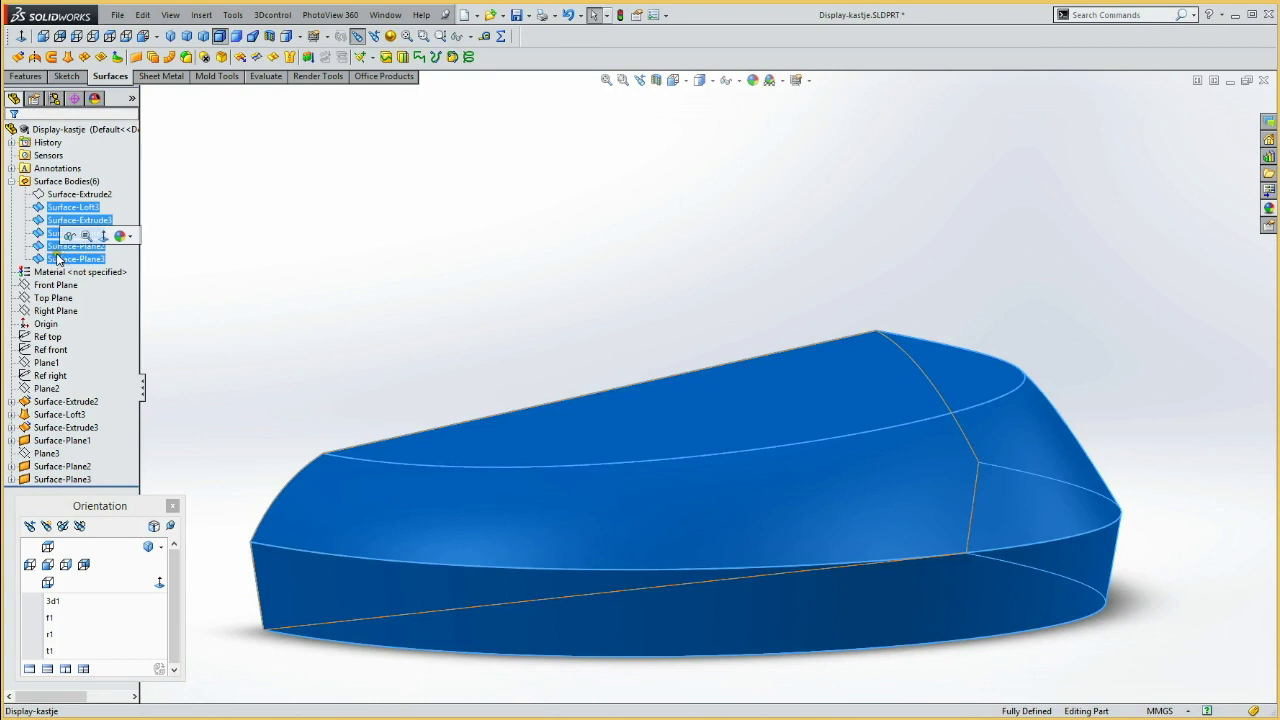
left_click(289, 58)
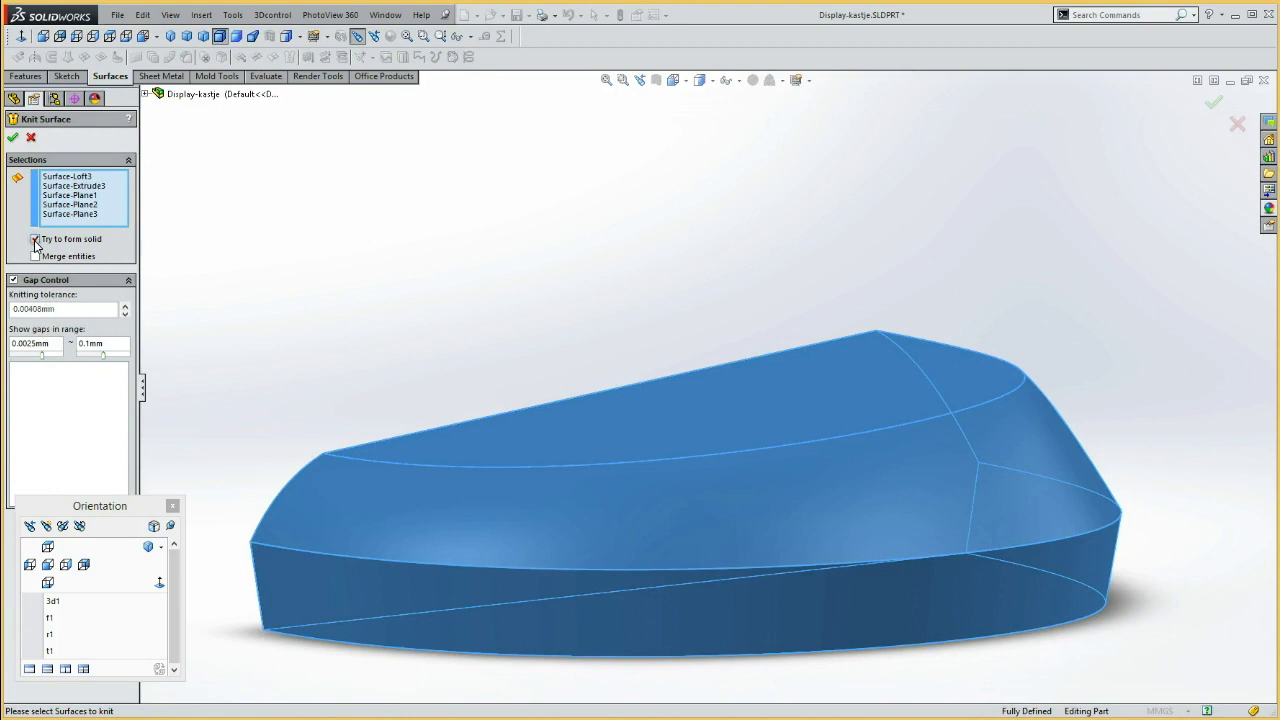
Confirm the knit with Try to form solid, creating the solid body Surface-Knit1
left_click(13, 138)
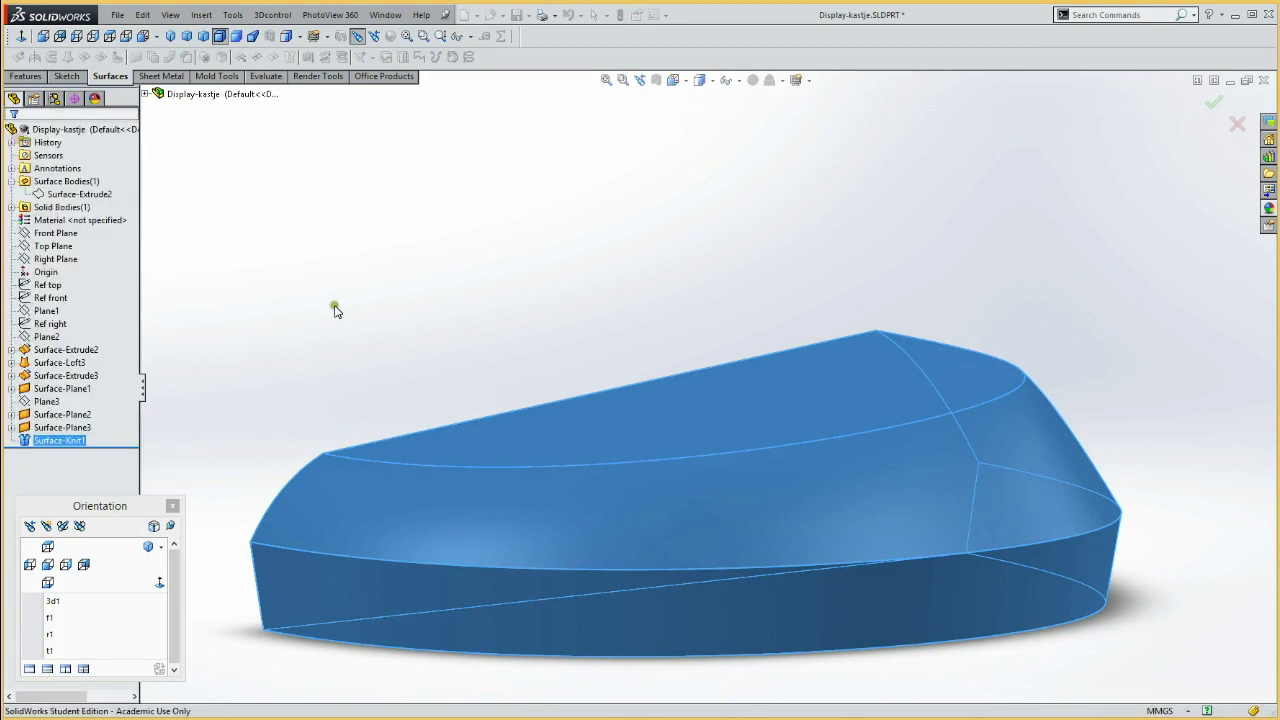
left_click(58, 220)
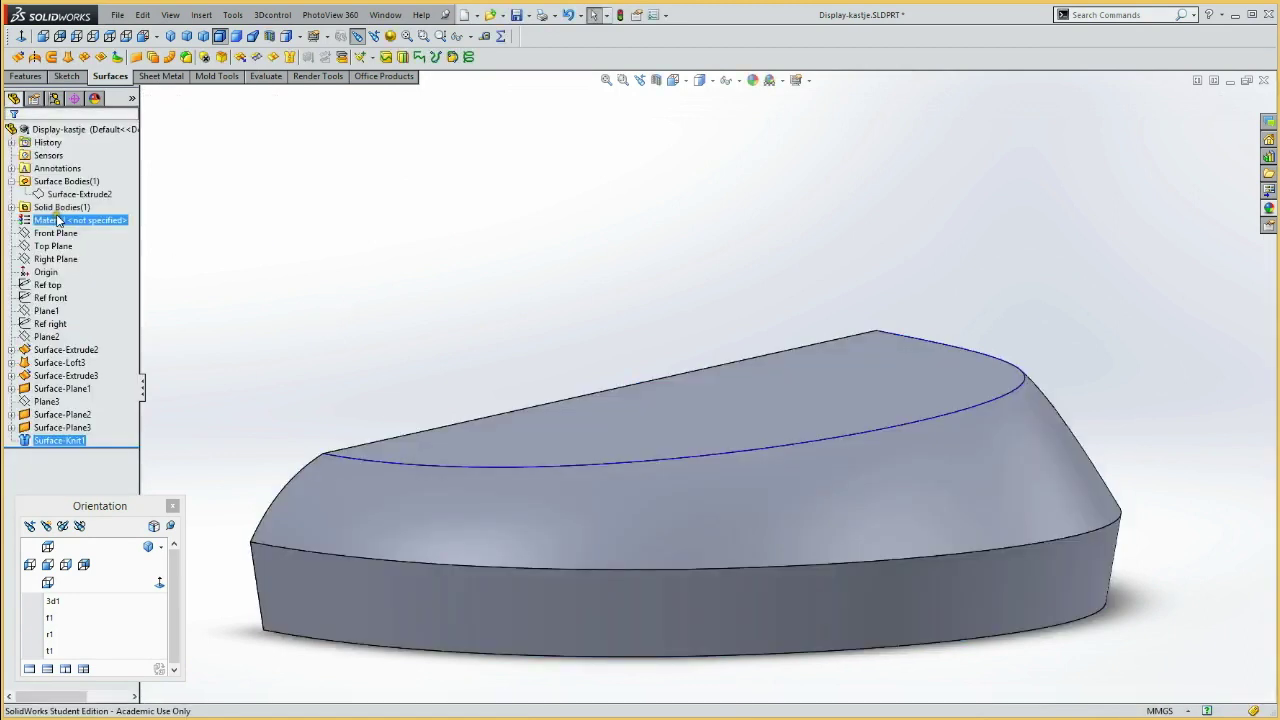
left_click(11, 207)
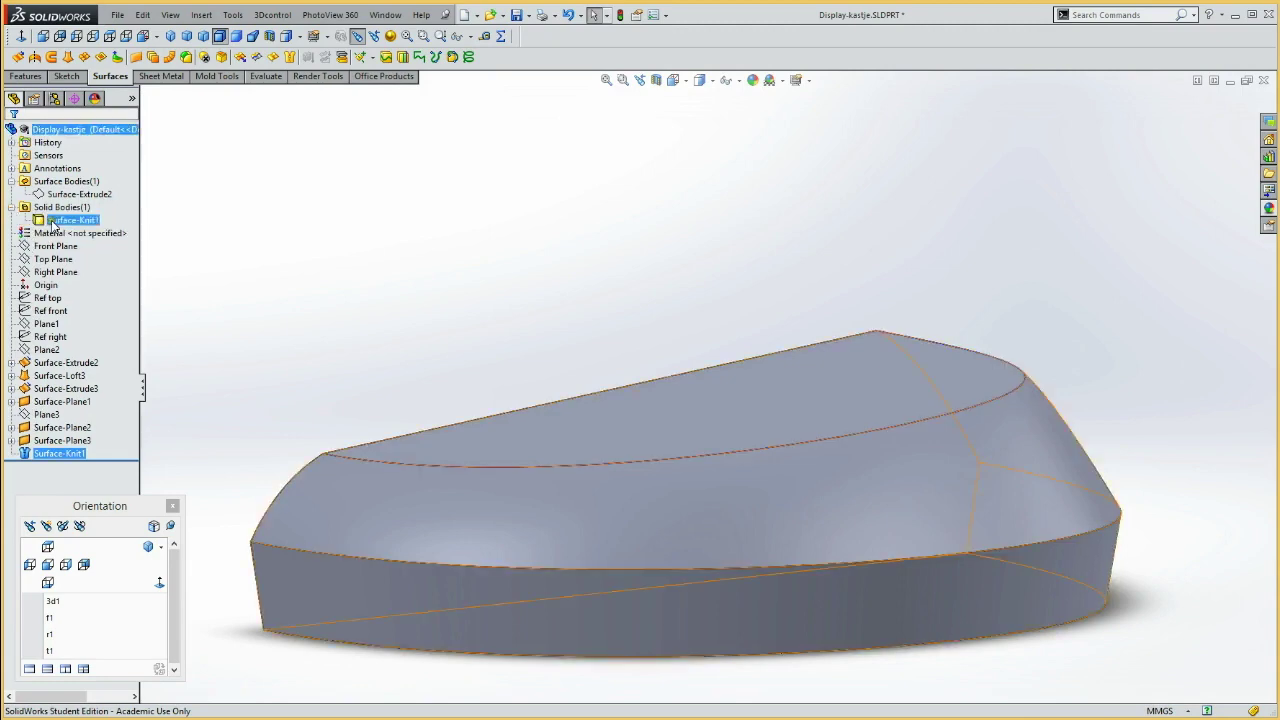
left_click(72, 220)
Select the solid case's flat front face as the opening
mouse_move(246, 290)
middle_mouse_down()
mouse_move(400, 217)
mouse_move(440, 297)
mouse_move(448, 227)
mouse_move(397, 240)
mouse_move(449, 254)
mouse_move(446, 266)
middle_mouse_up()
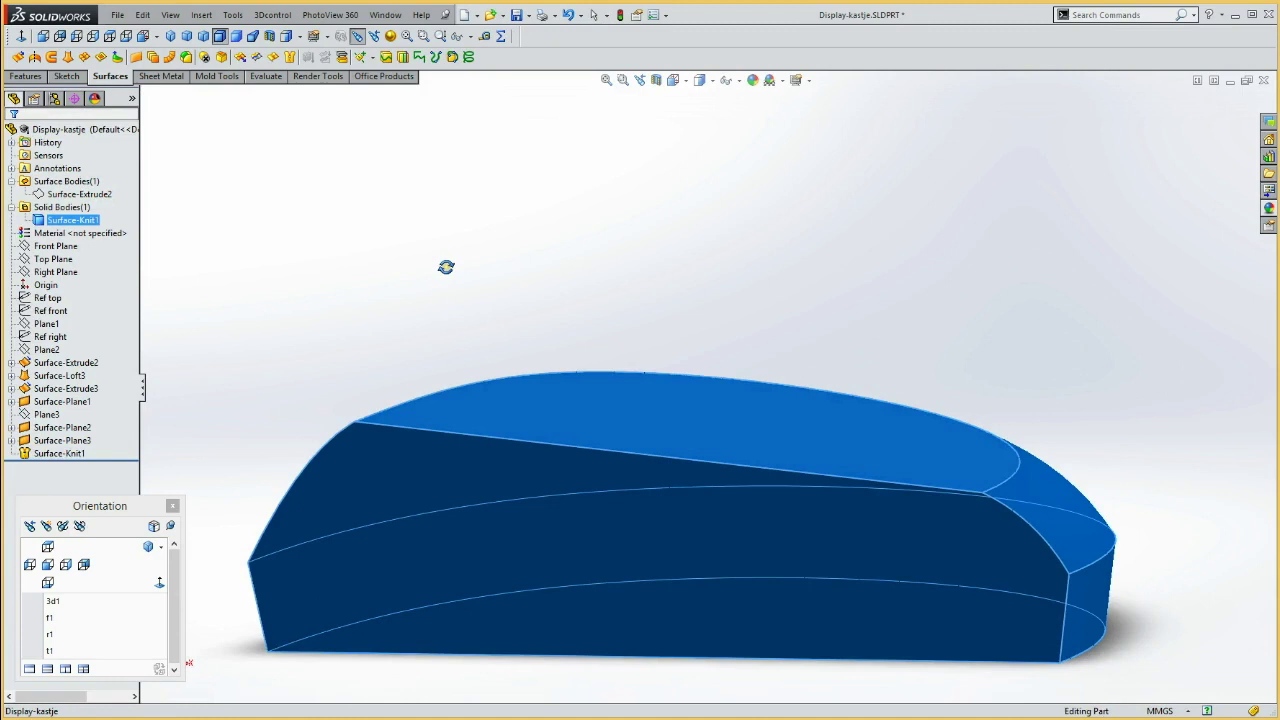
left_click(290, 308)
left_click(428, 536)
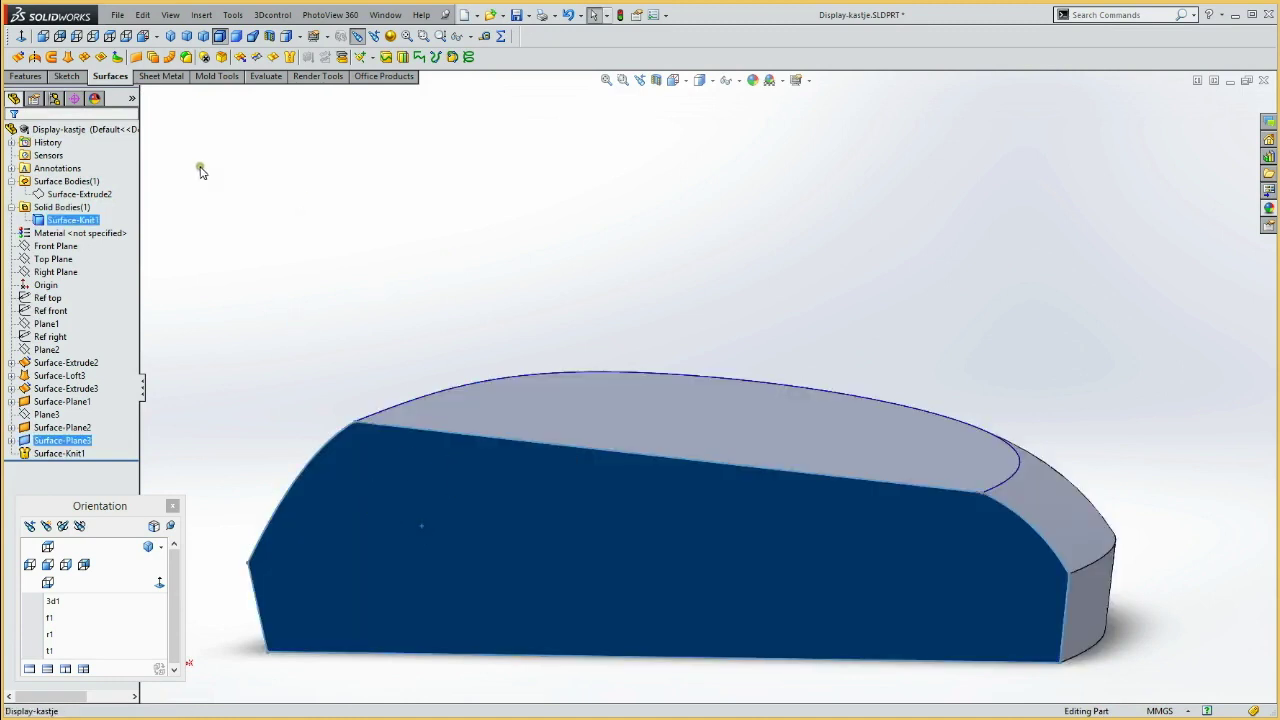
left_click(26, 76)
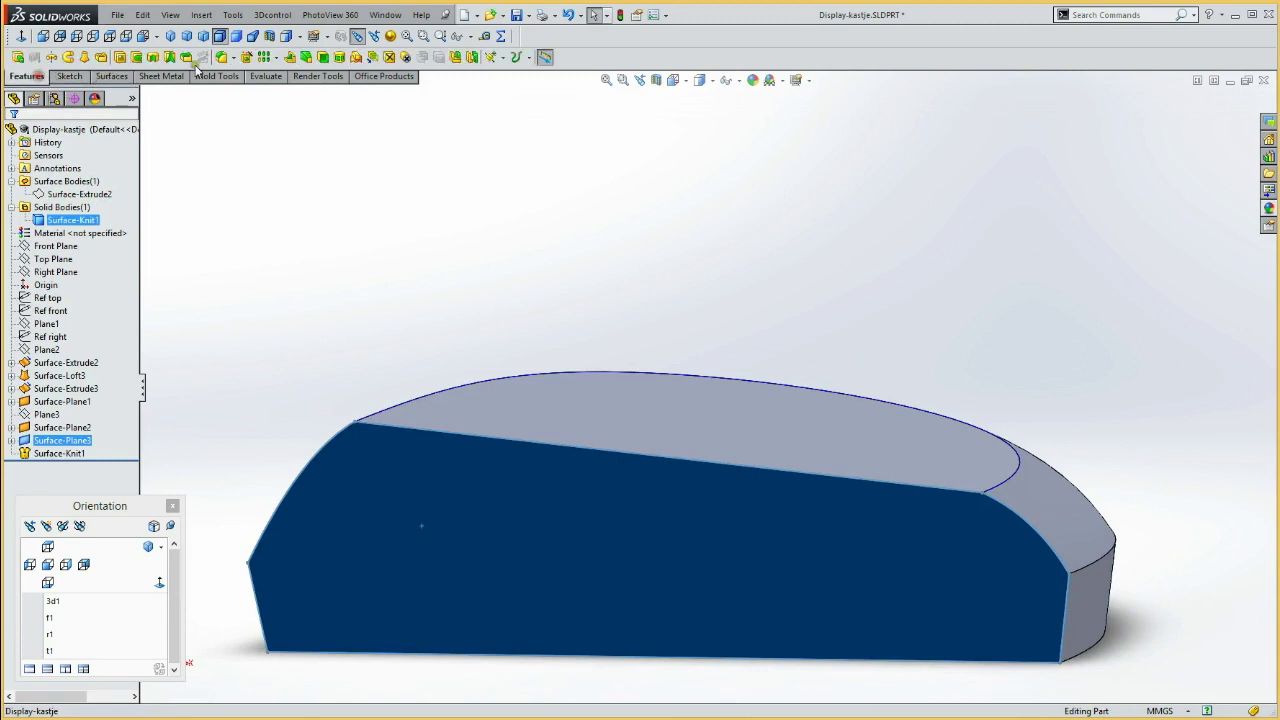
Shell the solid with 2 mm walls, removing the flat front face (Face<1>)
left_click(310, 57)
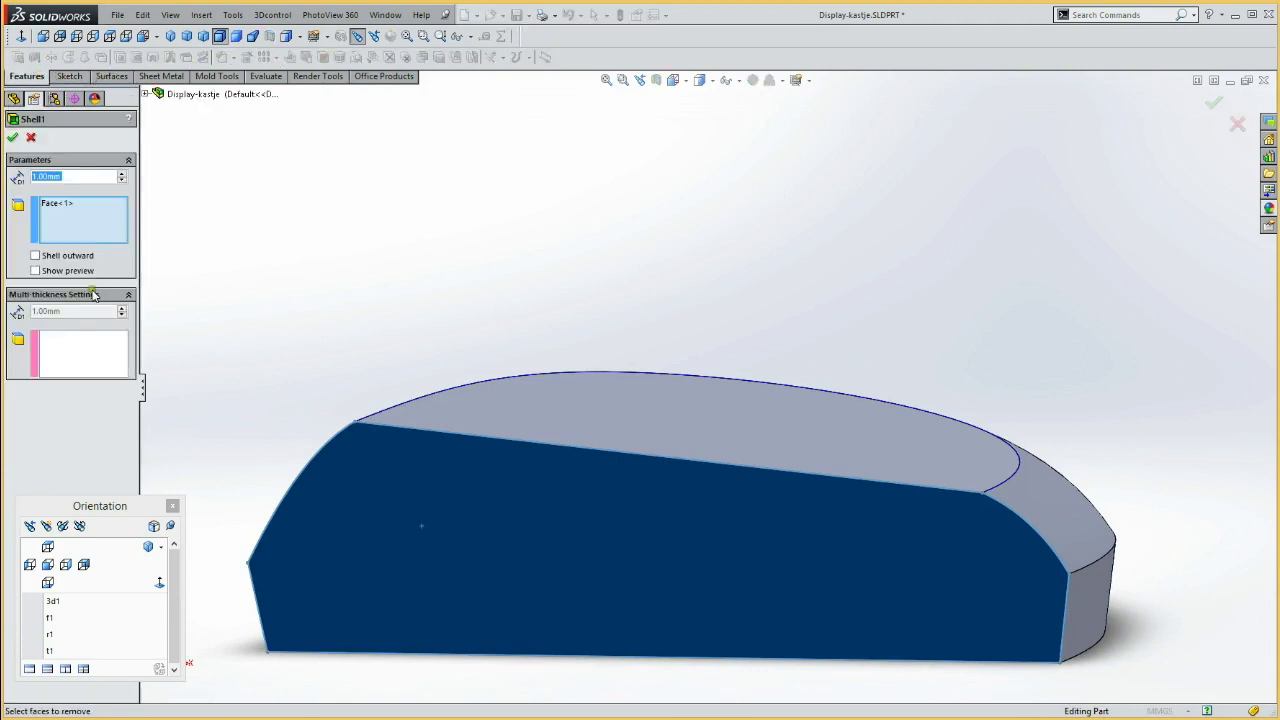
left_click(123, 174)
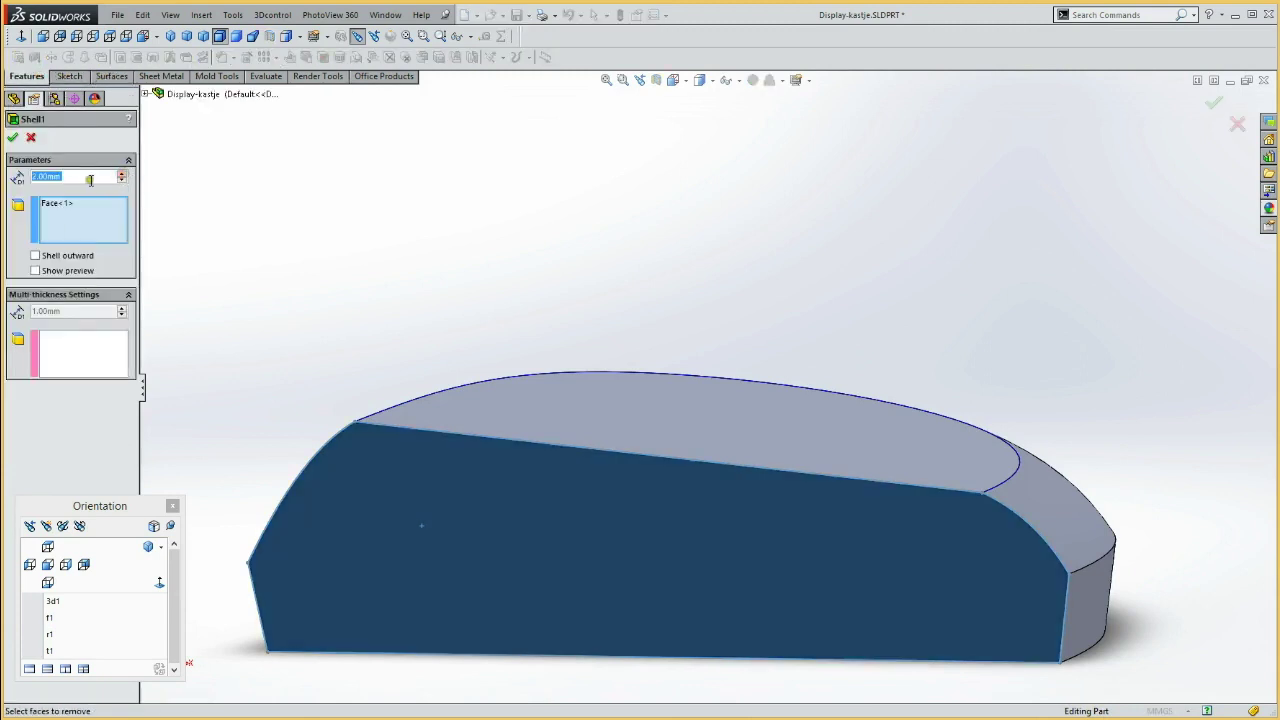
left_click(14, 139)
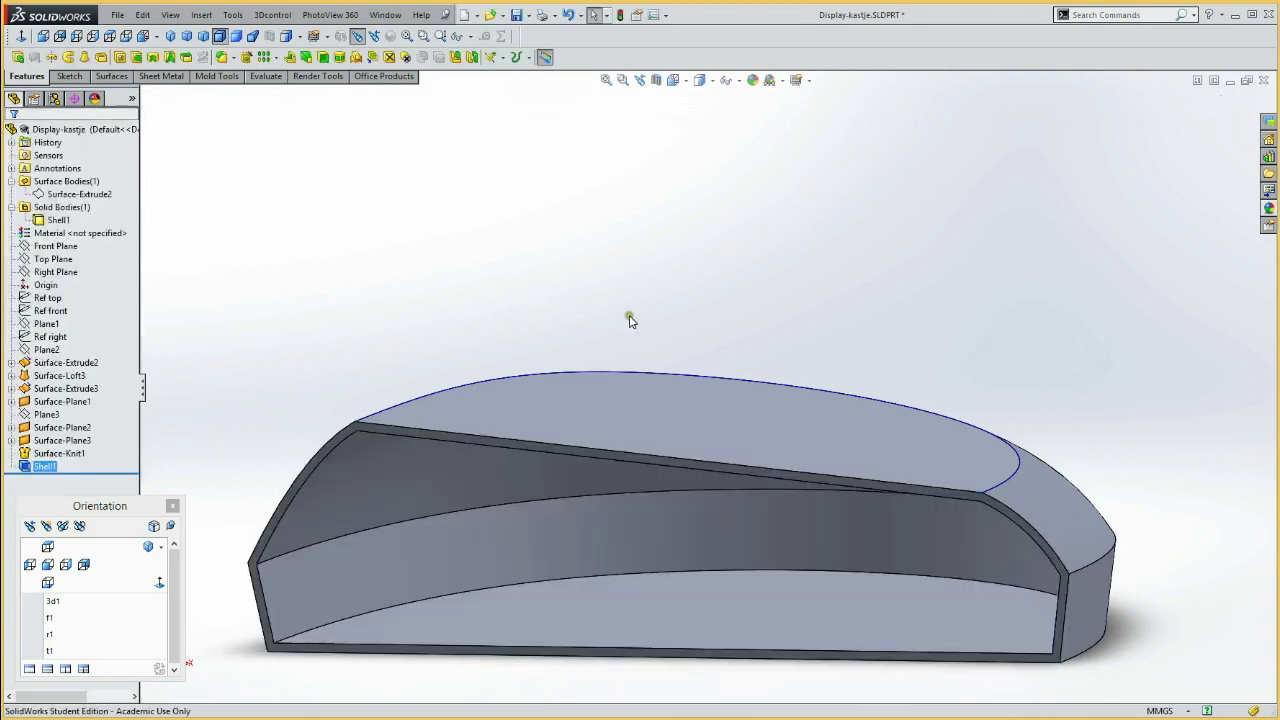
mouse_move(505, 308)
middle_mouse_down()
mouse_move(487, 242)
mouse_move(457, 223)
mouse_move(438, 240)
middle_mouse_up()
key("Escape")
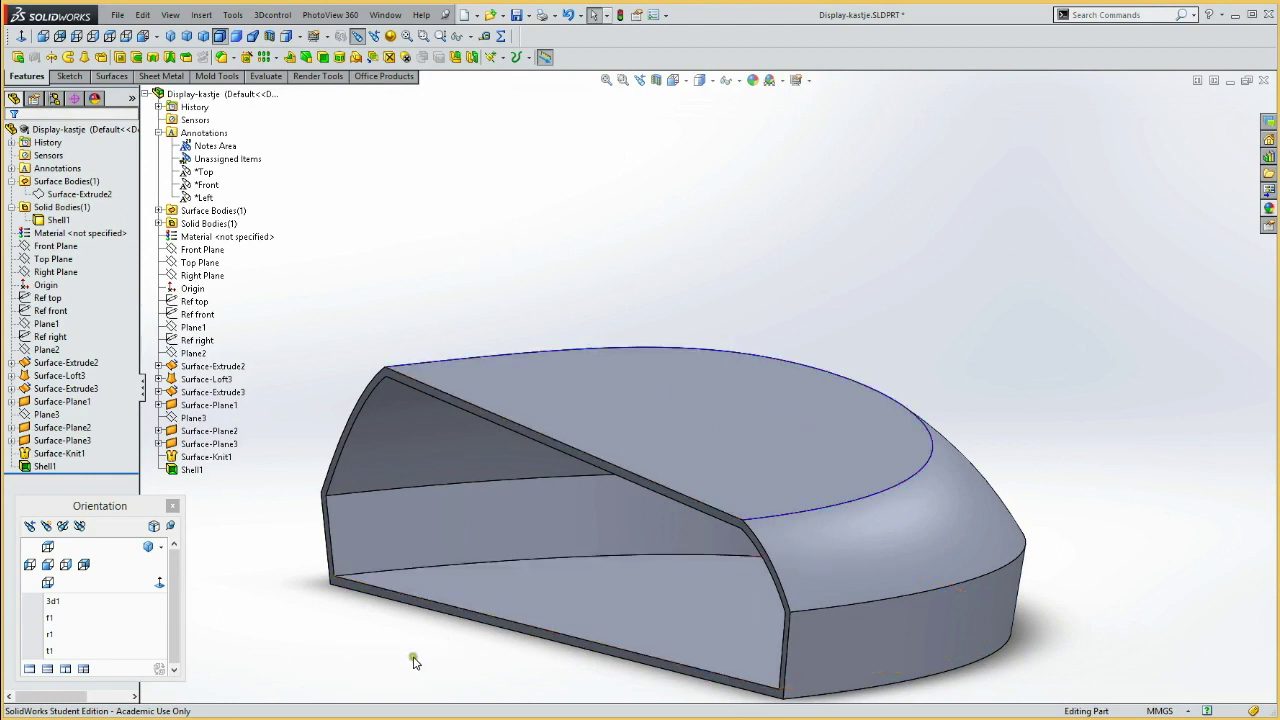
Group the reference items Ref top through Plane2 into a new folder named Ref
mouse_move(388, 648)
middle_mouse_down("ctrl")
mouse_move(480, 534)
mouse_move(474, 514)
middle_mouse_up("ctrl")
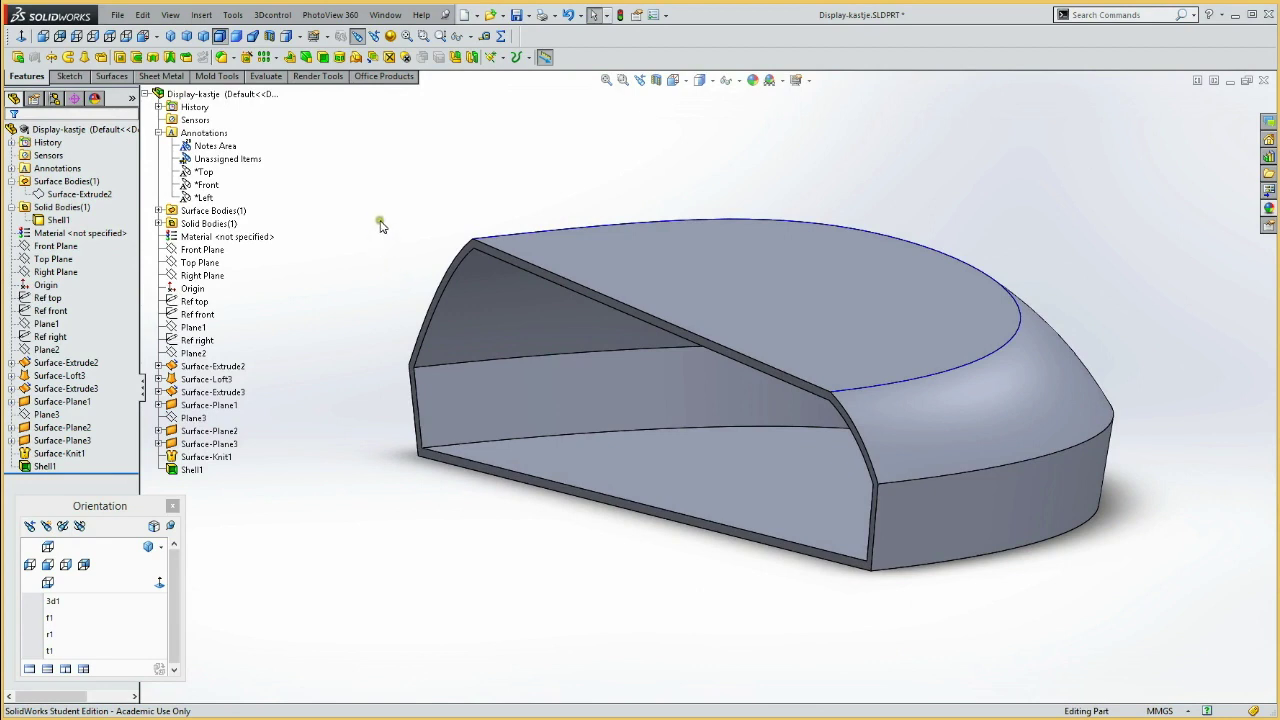
left_click(45, 441)
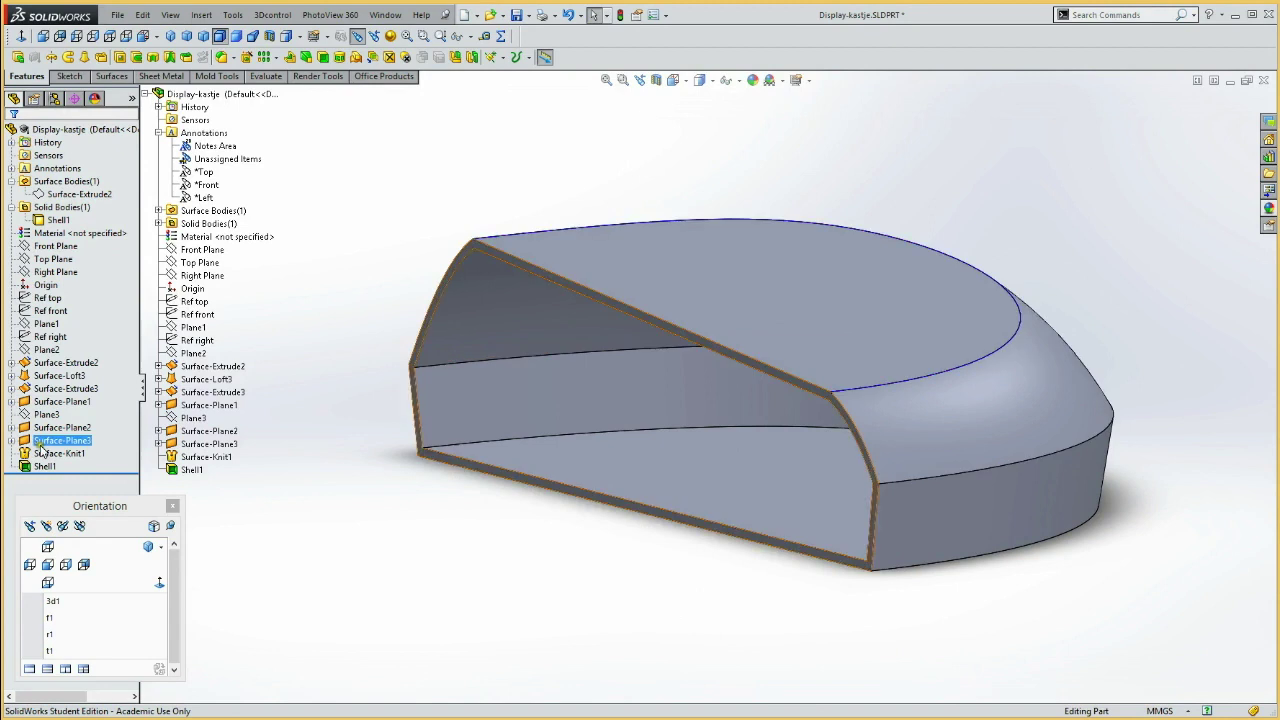
left_click(45, 299)
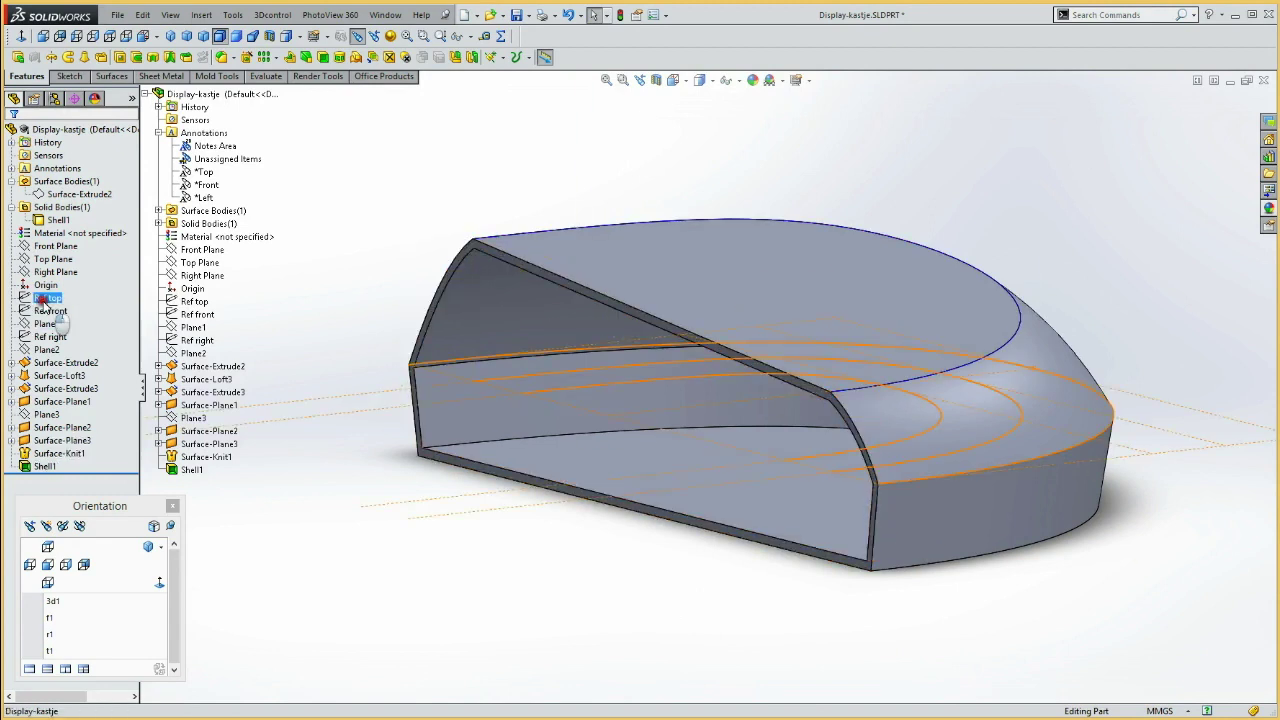
left_click(45, 349, "shift")
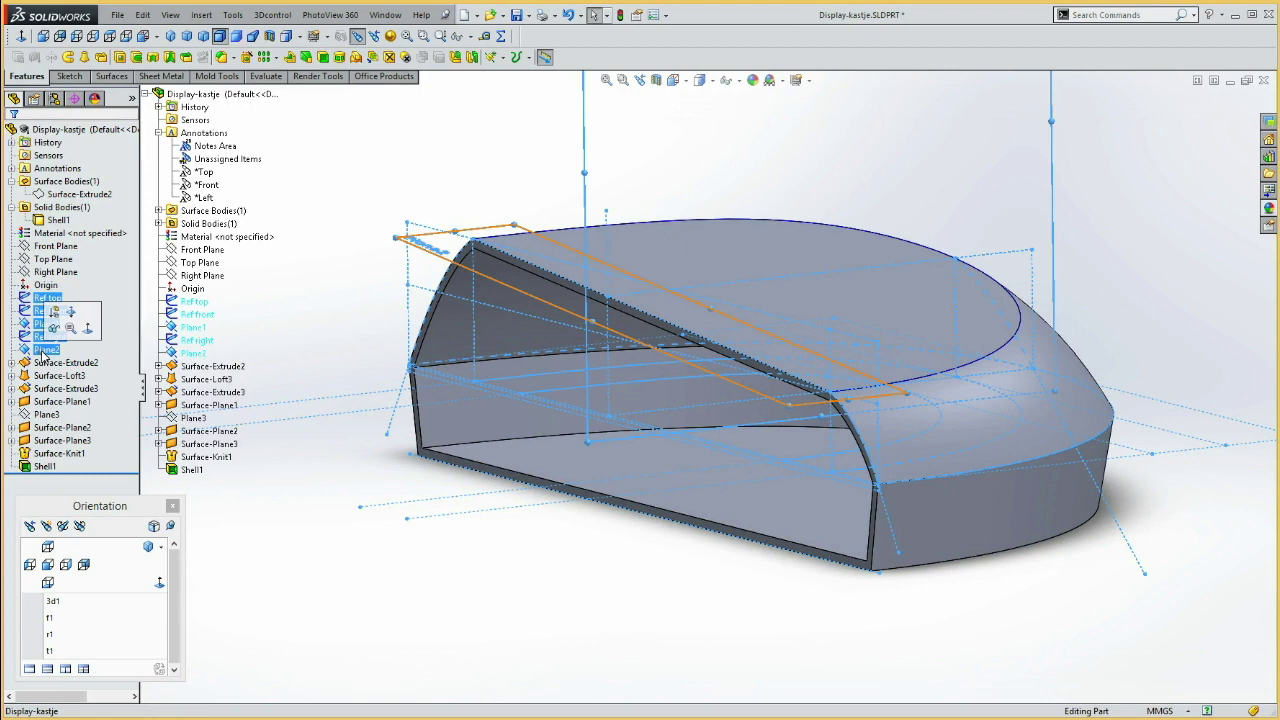
right_click(43, 356)
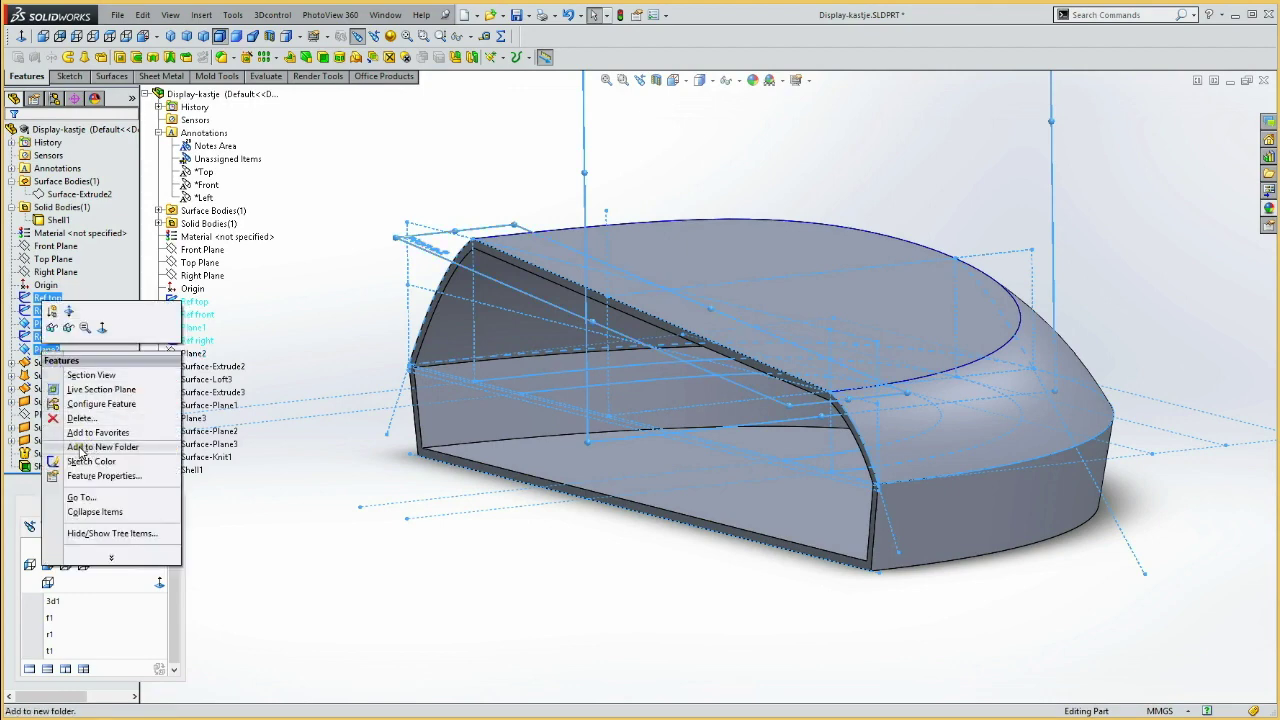
left_click(82, 449)
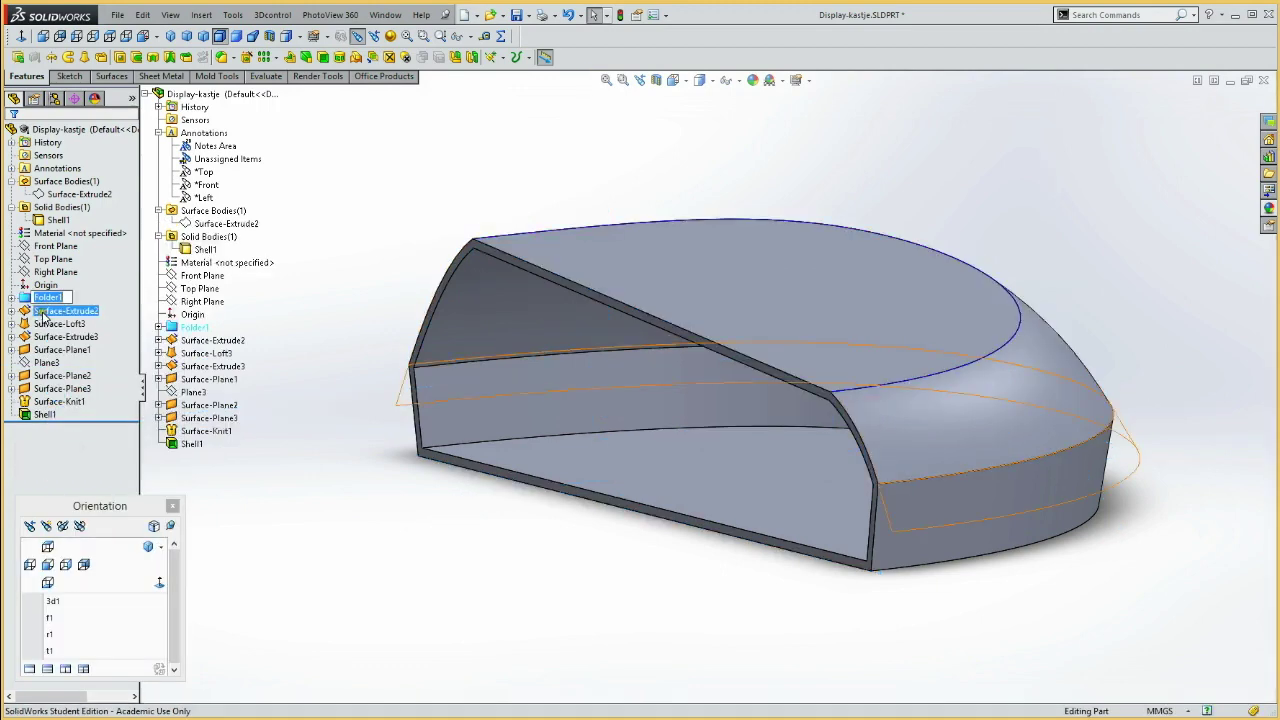
type("Ref")
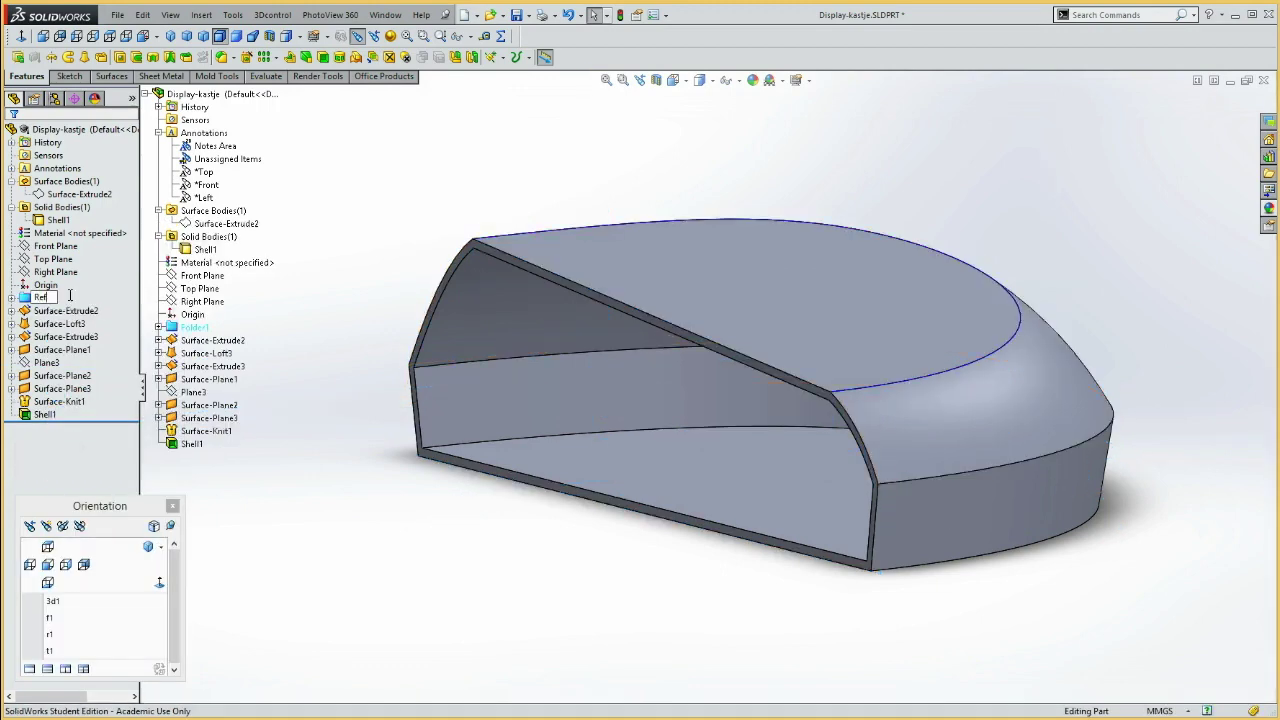
Group the features Surface-Extrude2 through Shell1 into a new folder named Hoofdvorm
left_click(60, 312)
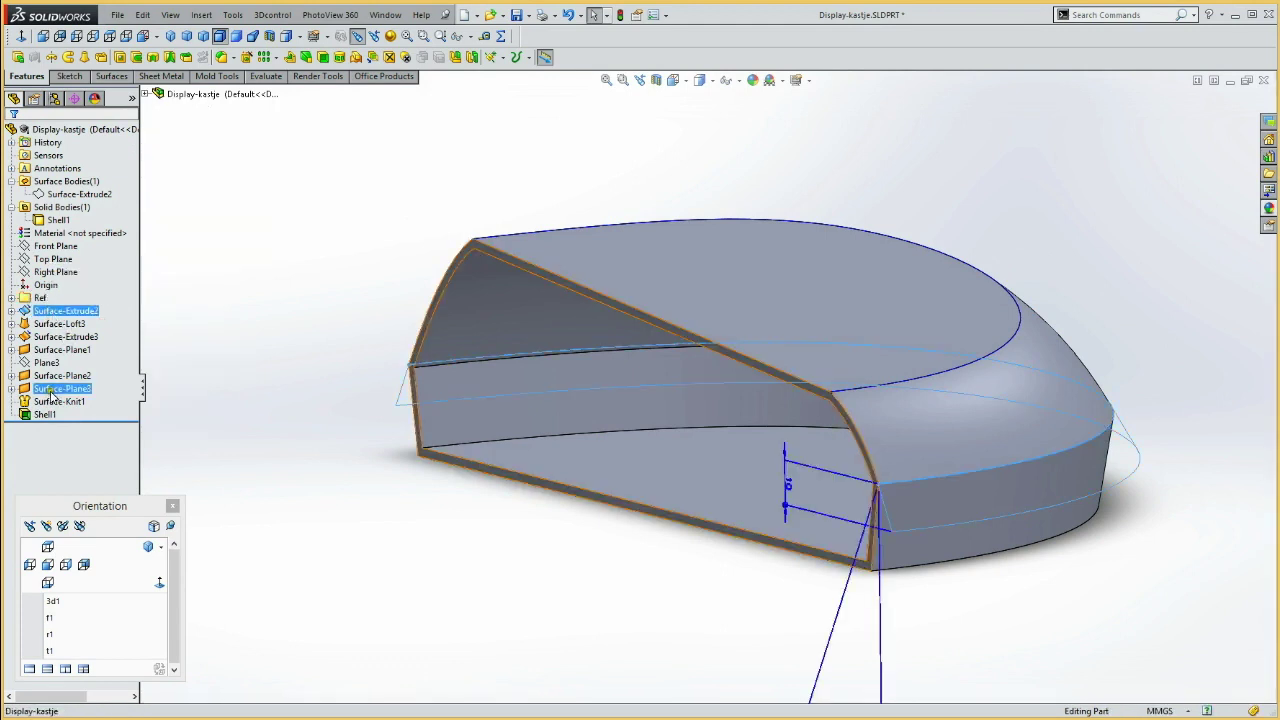
left_click(44, 414)
left_click(44, 414, "shift")
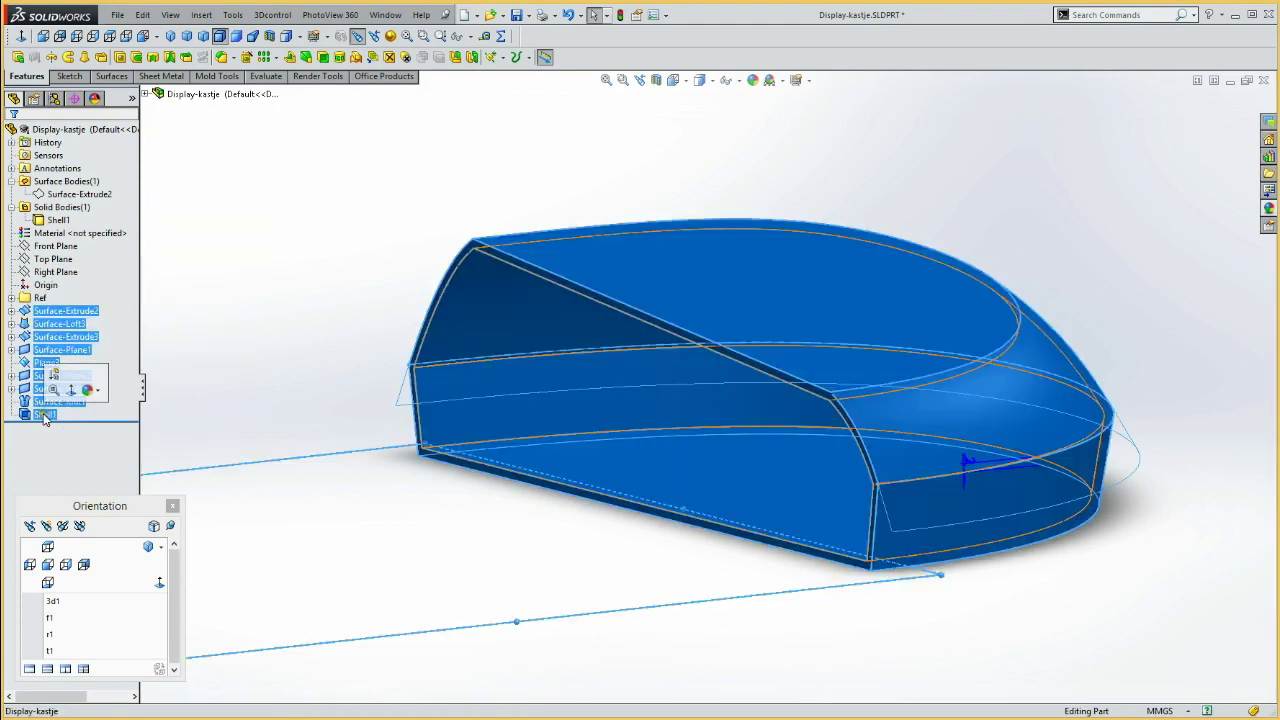
right_click(43, 418)
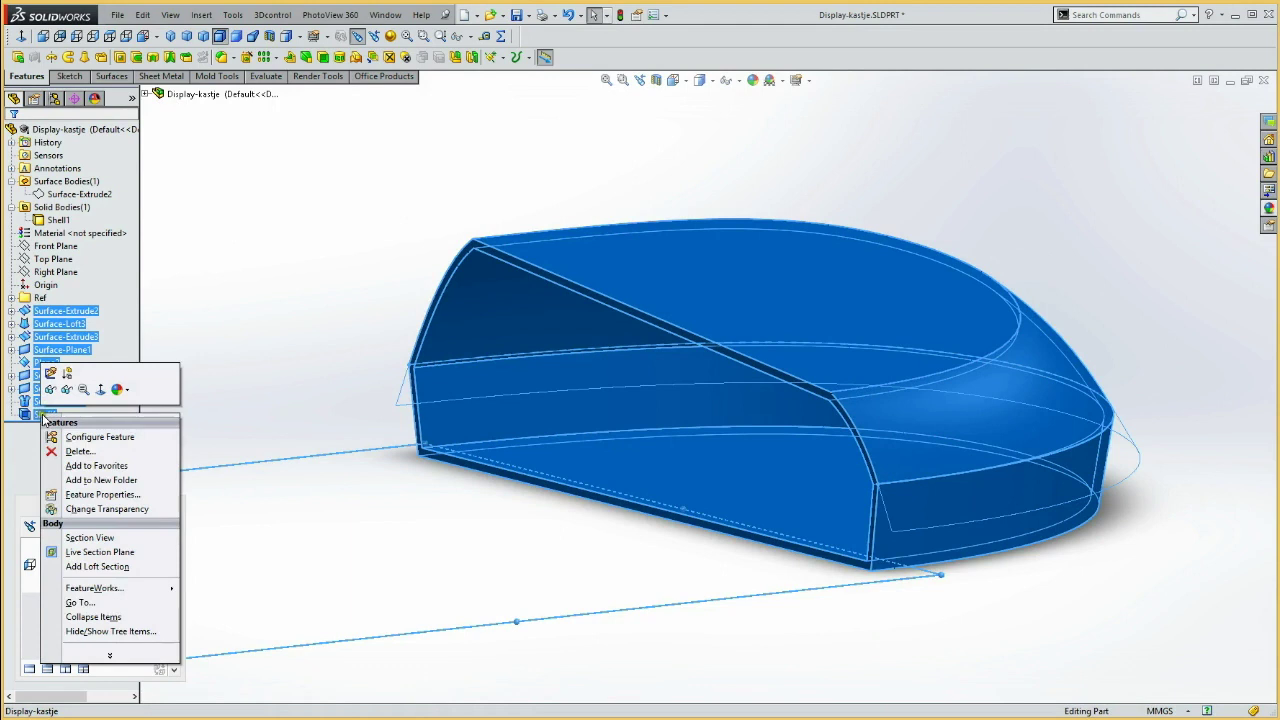
left_click(100, 480)
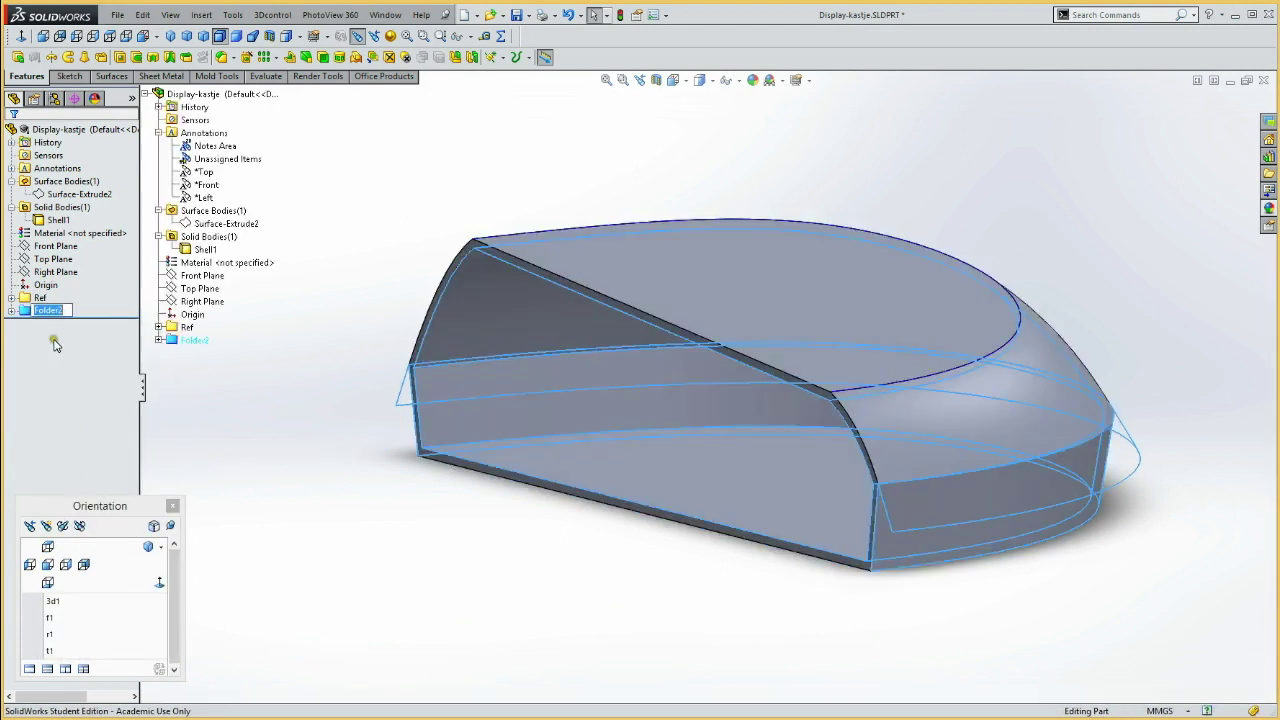
type("H")
left_click(295, 475)
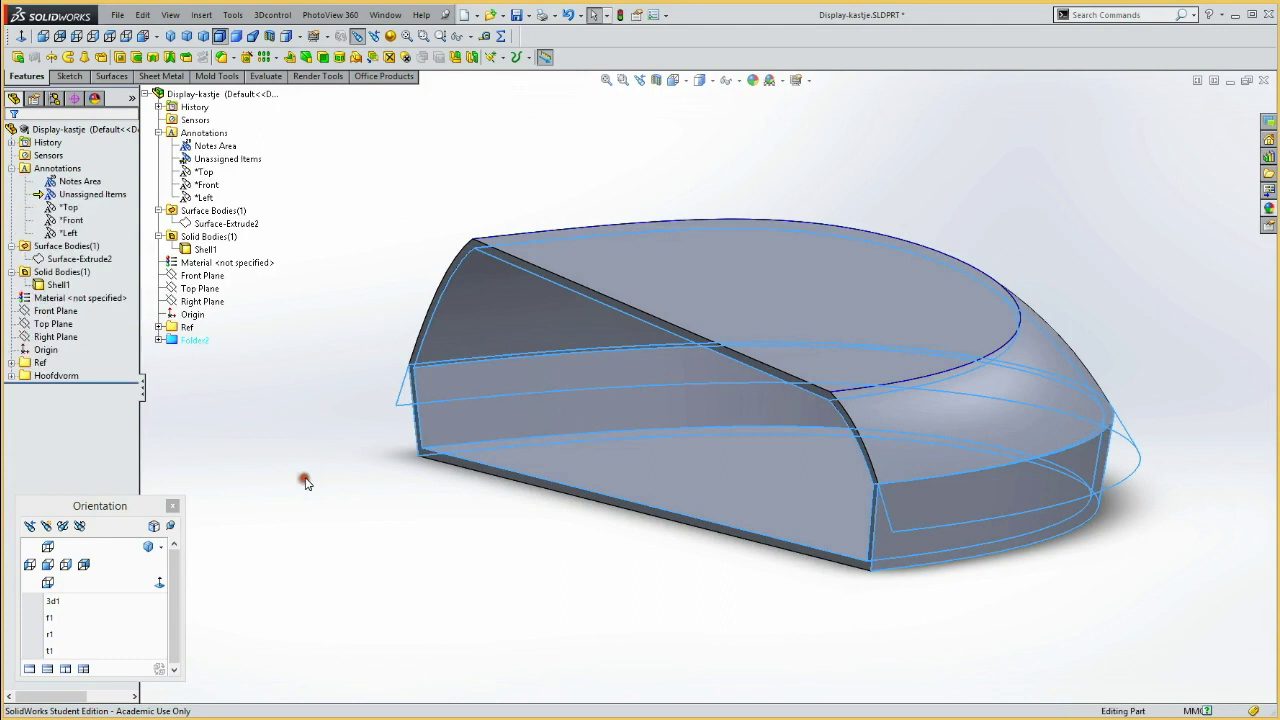
Collapse the body lists, expand the Ref and Hoofdvorm folders, and highlight Surface-Plane2 and Plane2
left_click(11, 272)
left_click(12, 247)
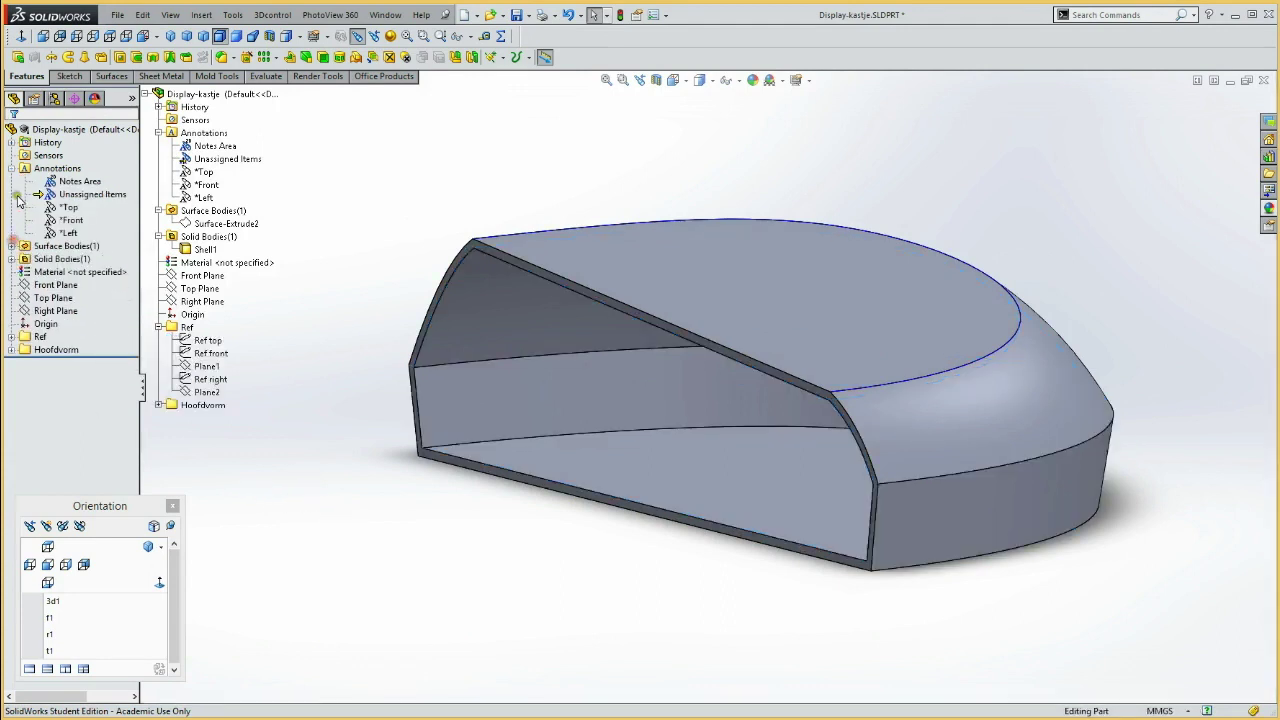
left_click(11, 168)
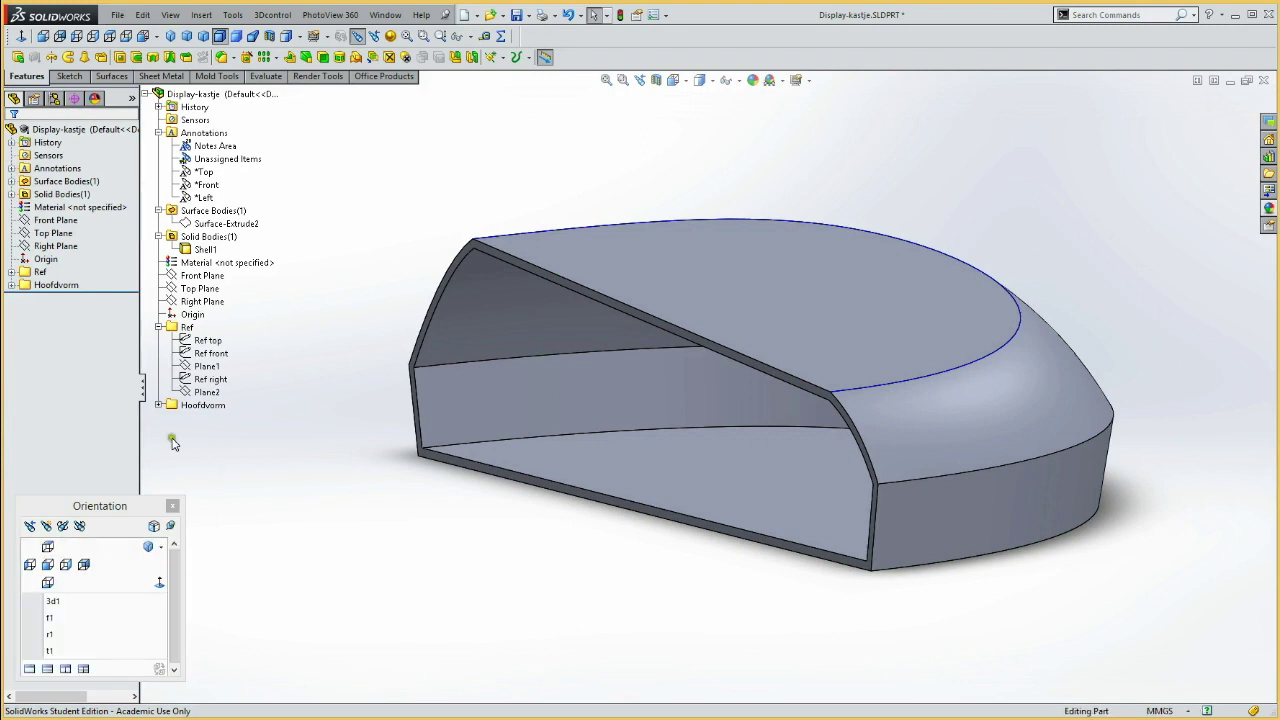
mouse_move(377, 236)
middle_mouse_down()
mouse_move(403, 203)
mouse_move(391, 220)
middle_mouse_up()
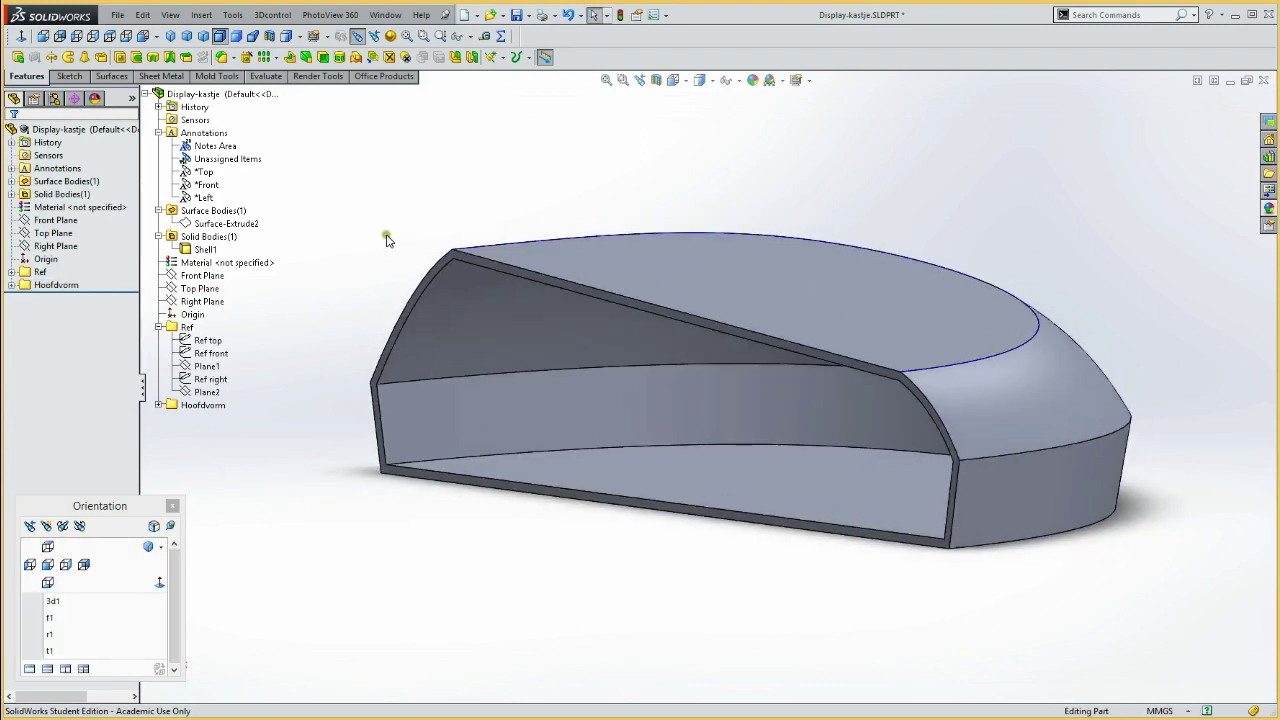
left_click(11, 285)
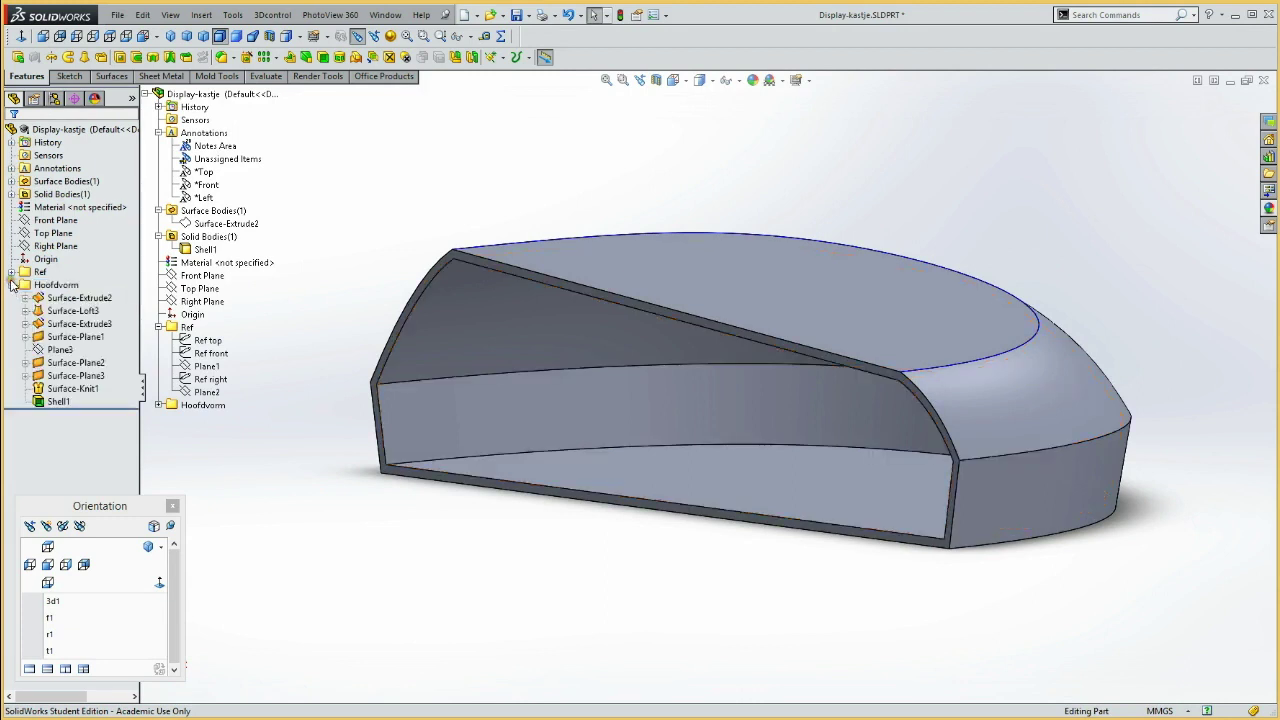
left_click(11, 272)
left_click(60, 429)
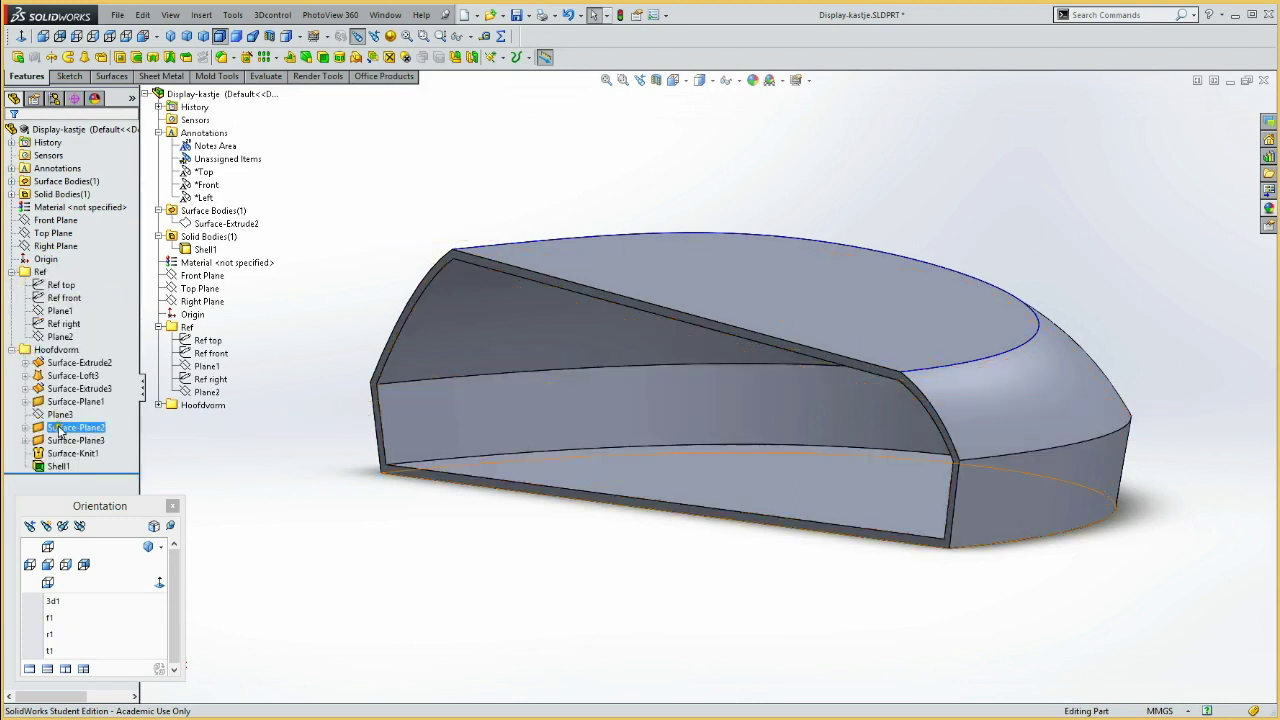
left_click(60, 336)
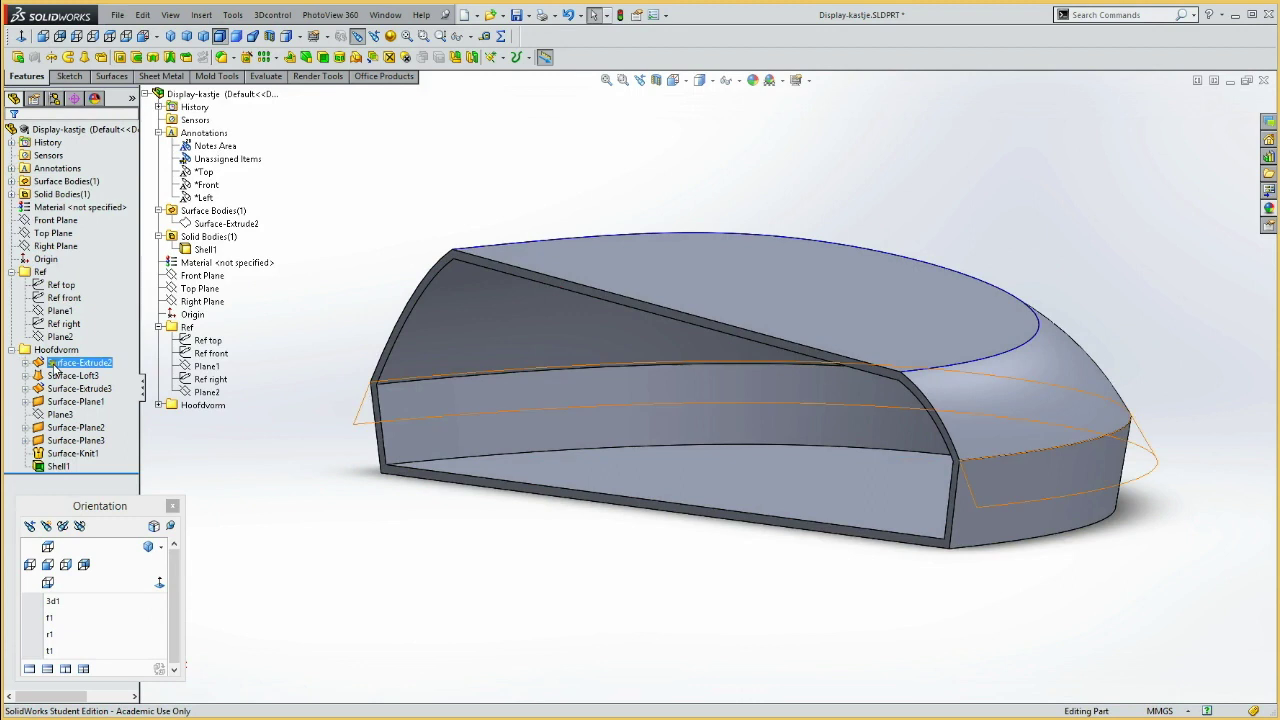
left_click(320, 588)
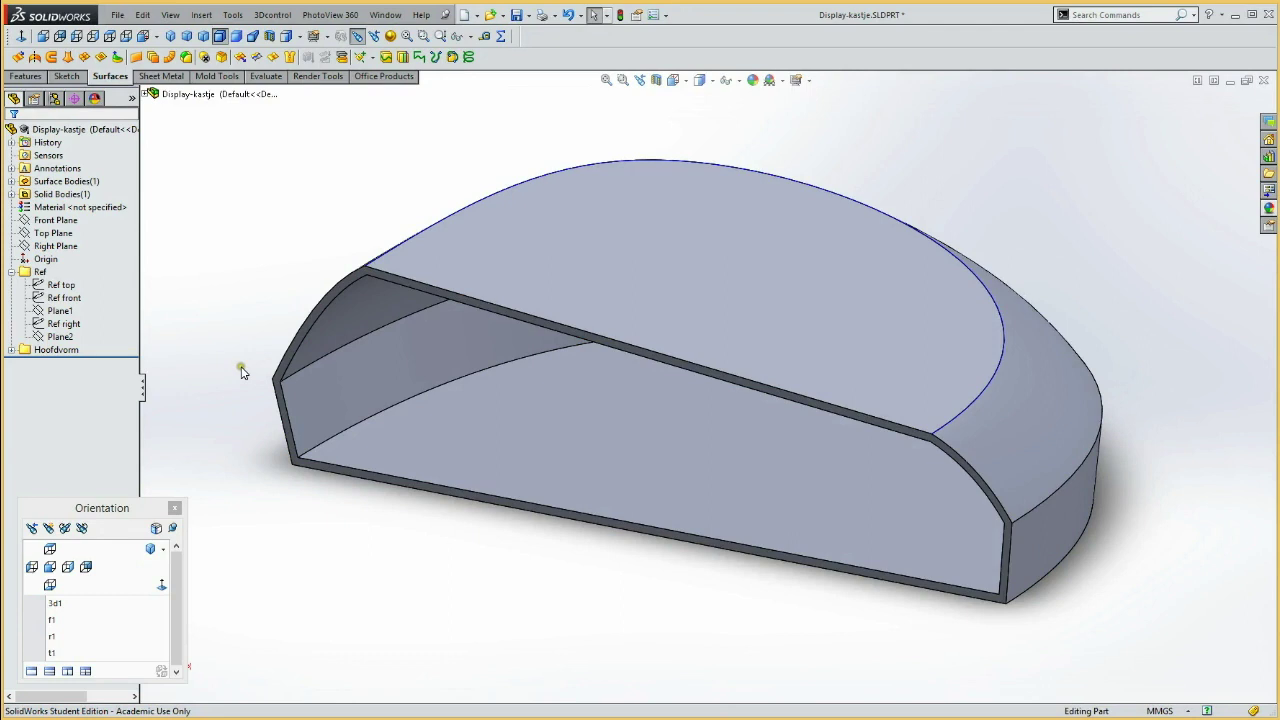
Hide the Ref top and Ref front sketches, then begin a sketch on Front Plane
left_click(210, 357)
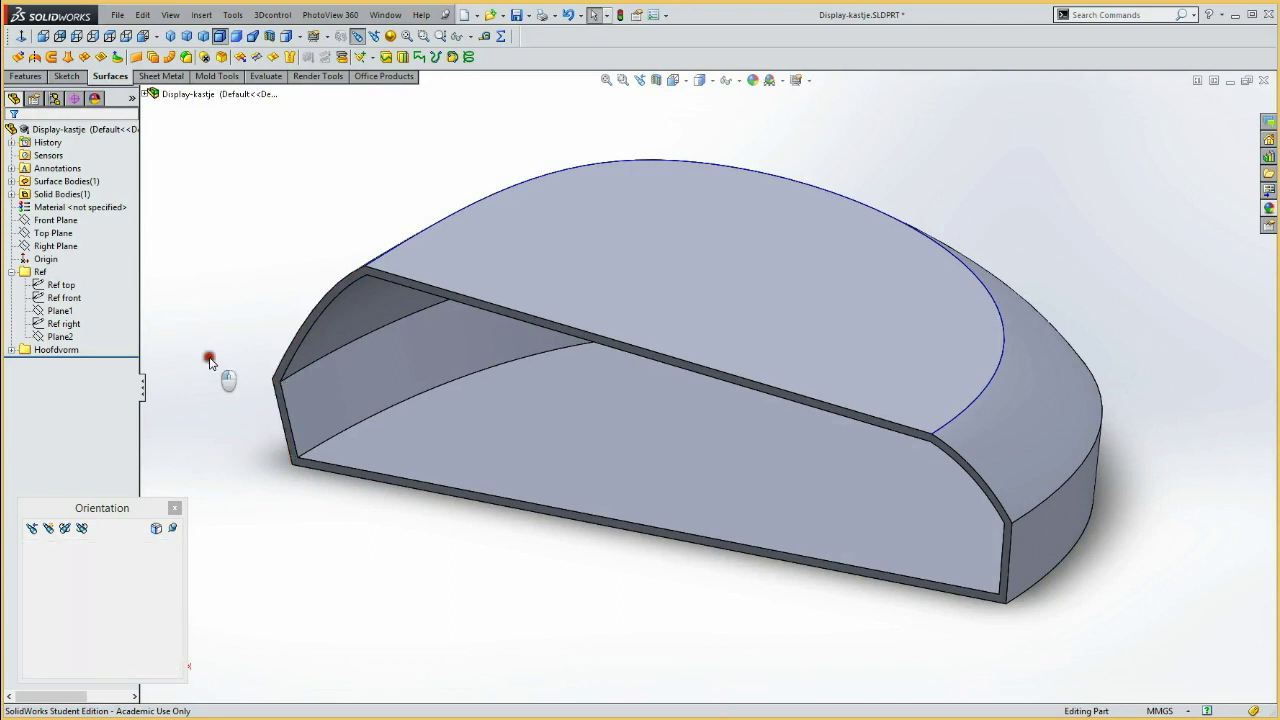
left_click(62, 298)
left_click(62, 285, "ctrl")
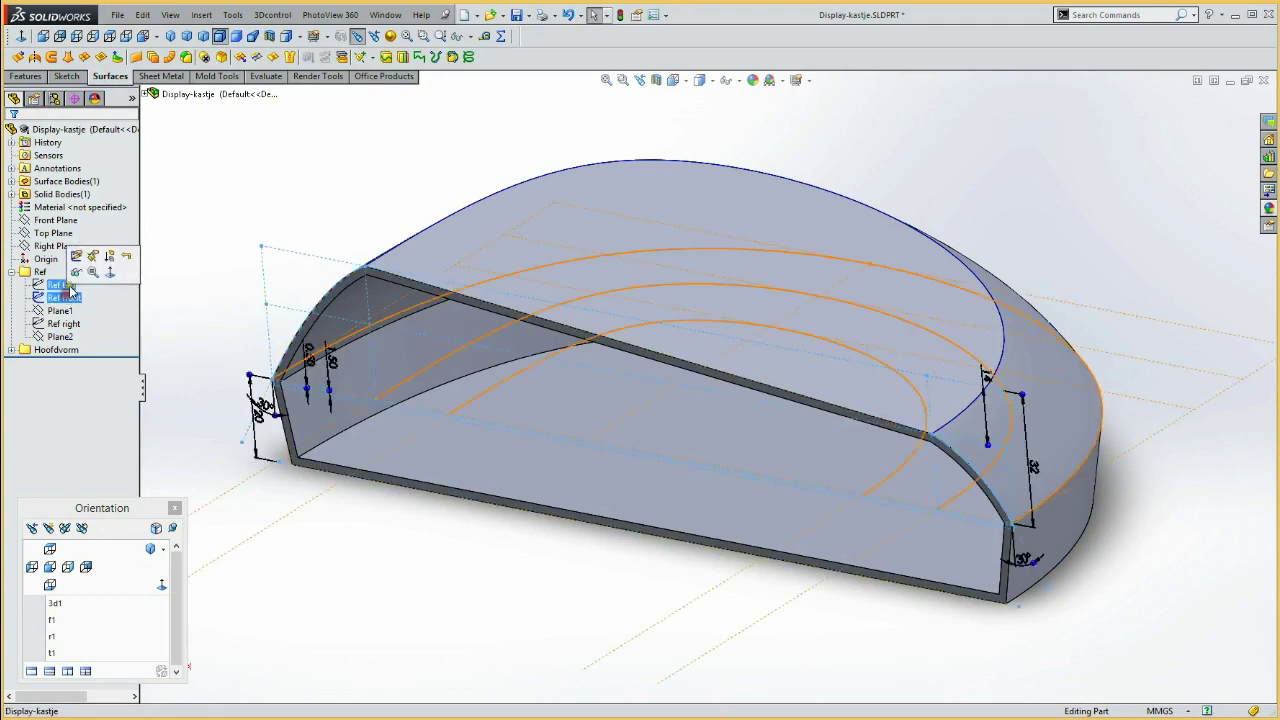
left_click(77, 276)
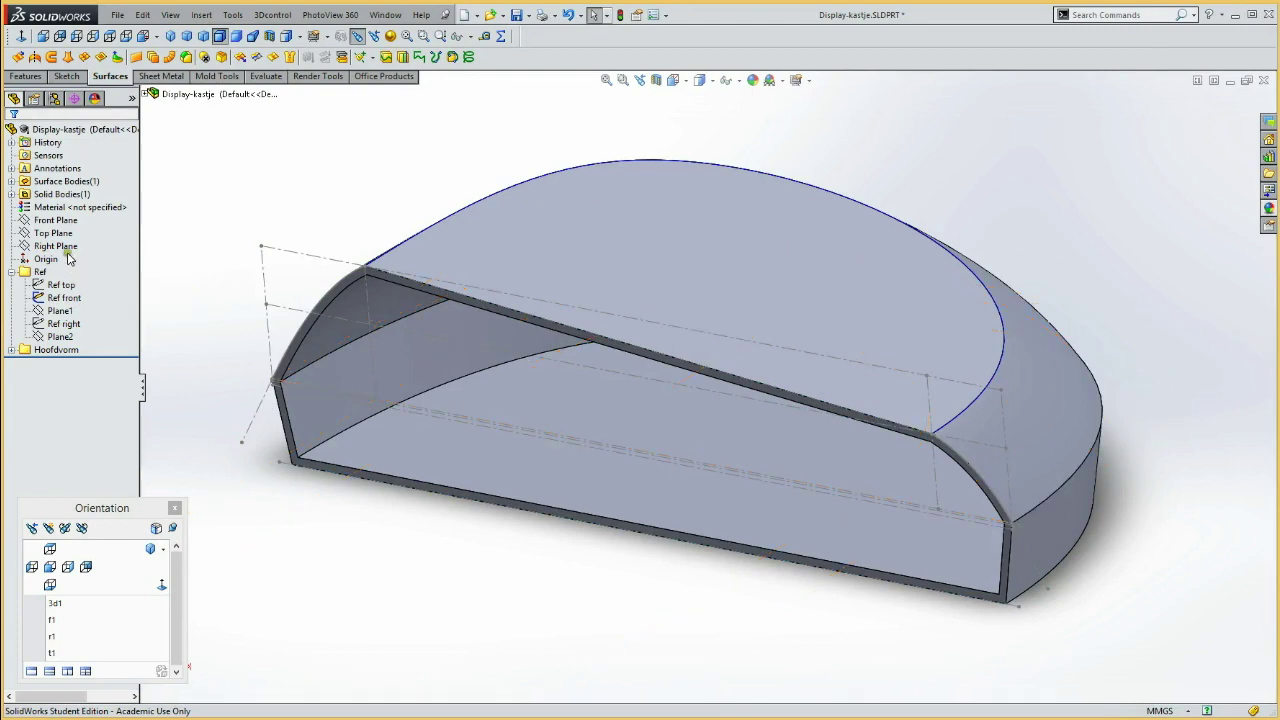
left_click(55, 220)
left_click(100, 202)
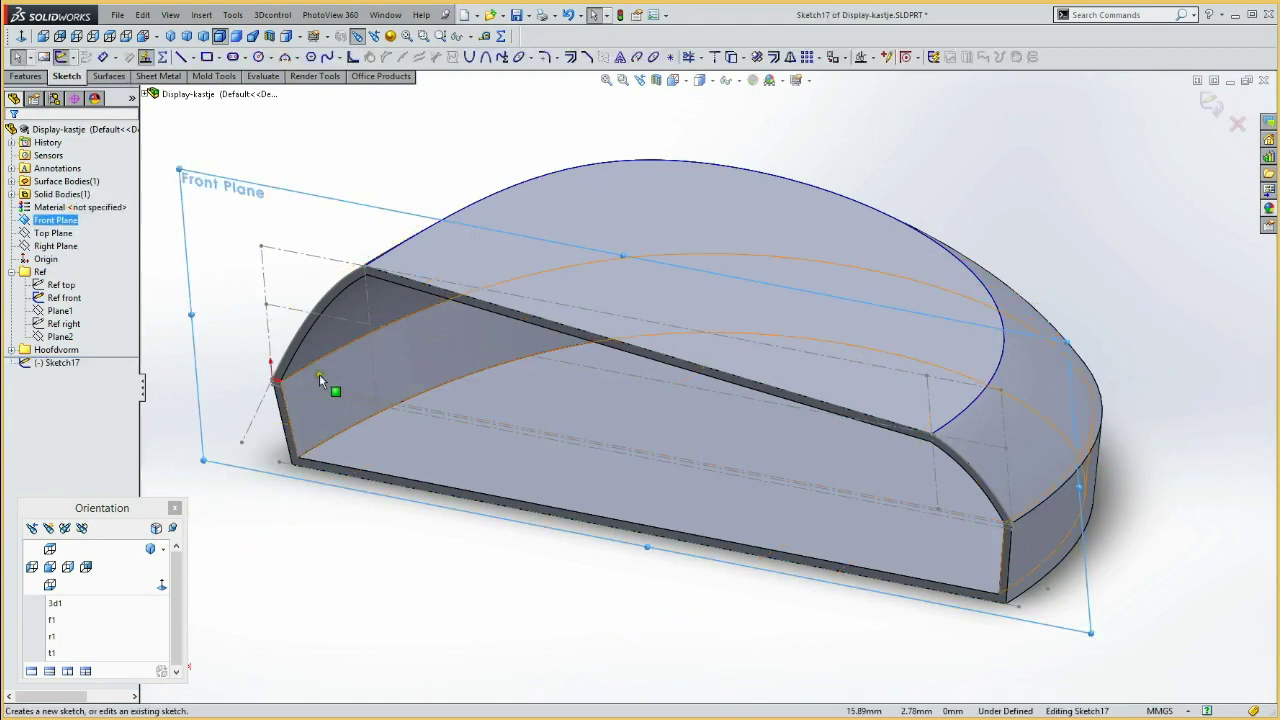
Convert the Ref front line into Sketch17 and drag both its ends out past the case
left_click(405, 407)
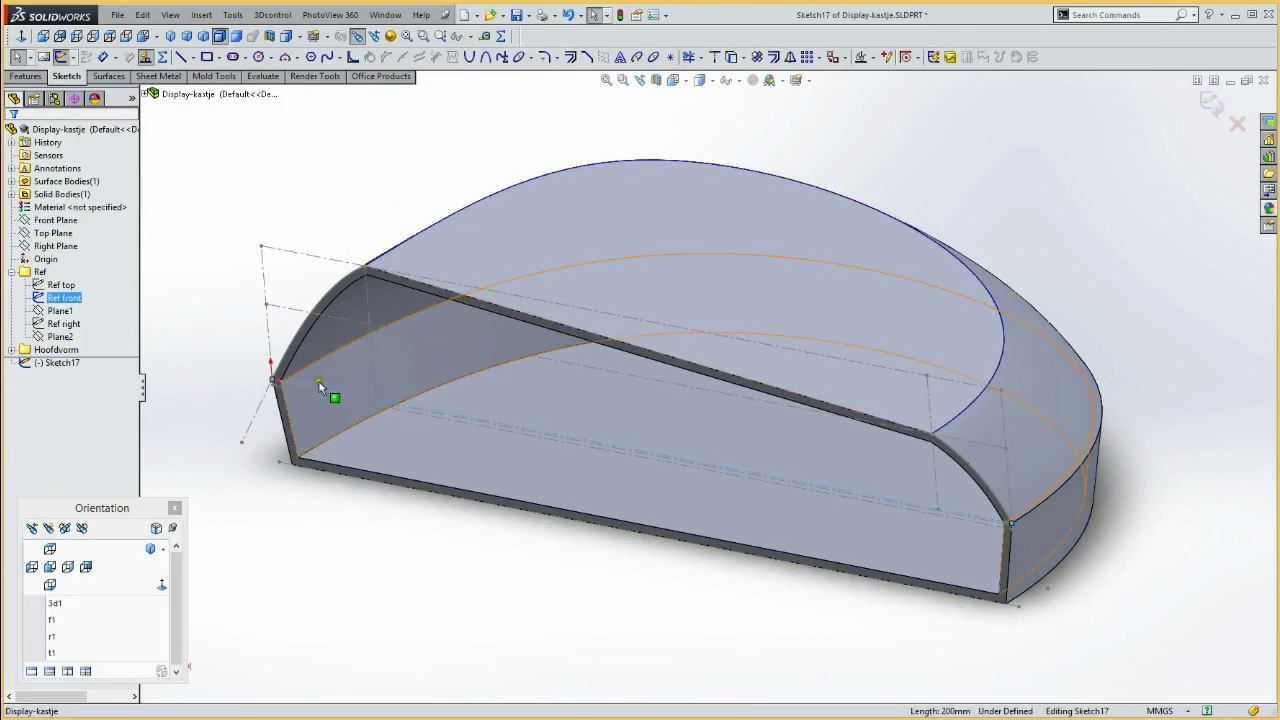
left_click(733, 58)
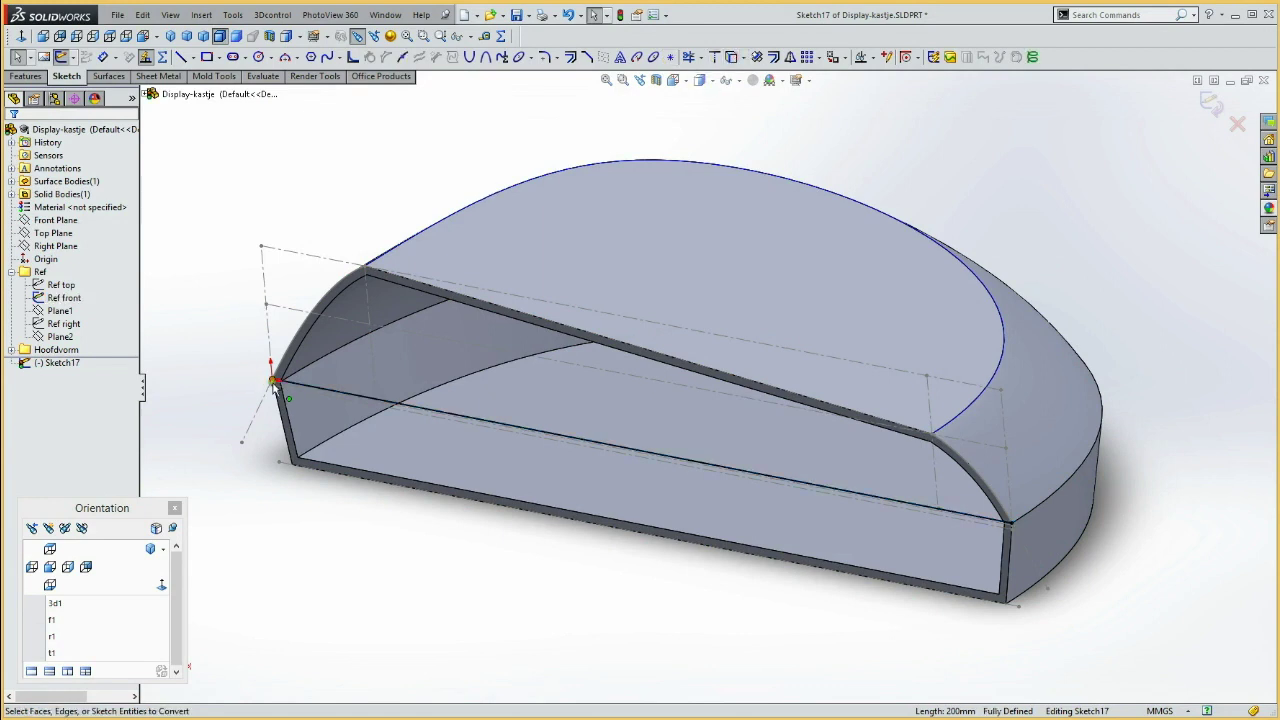
left_click(274, 382)
left_click(178, 368)
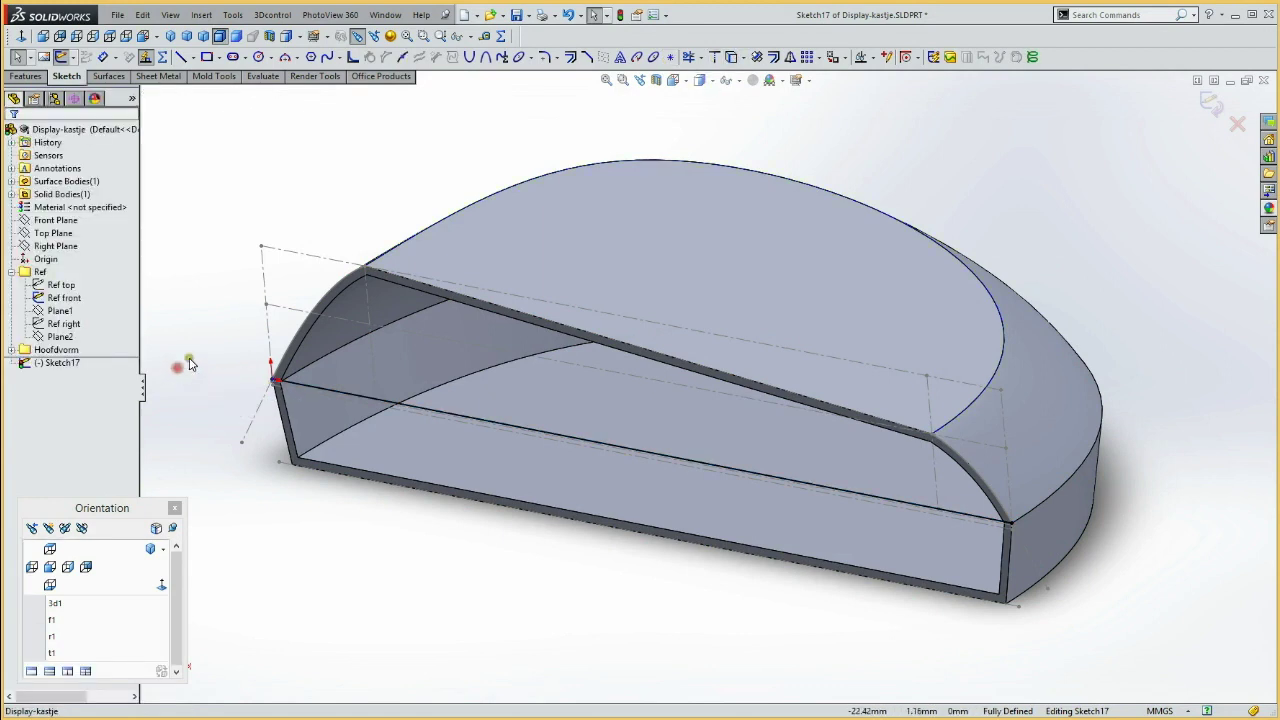
left_click_drag(275, 380, 183, 361)
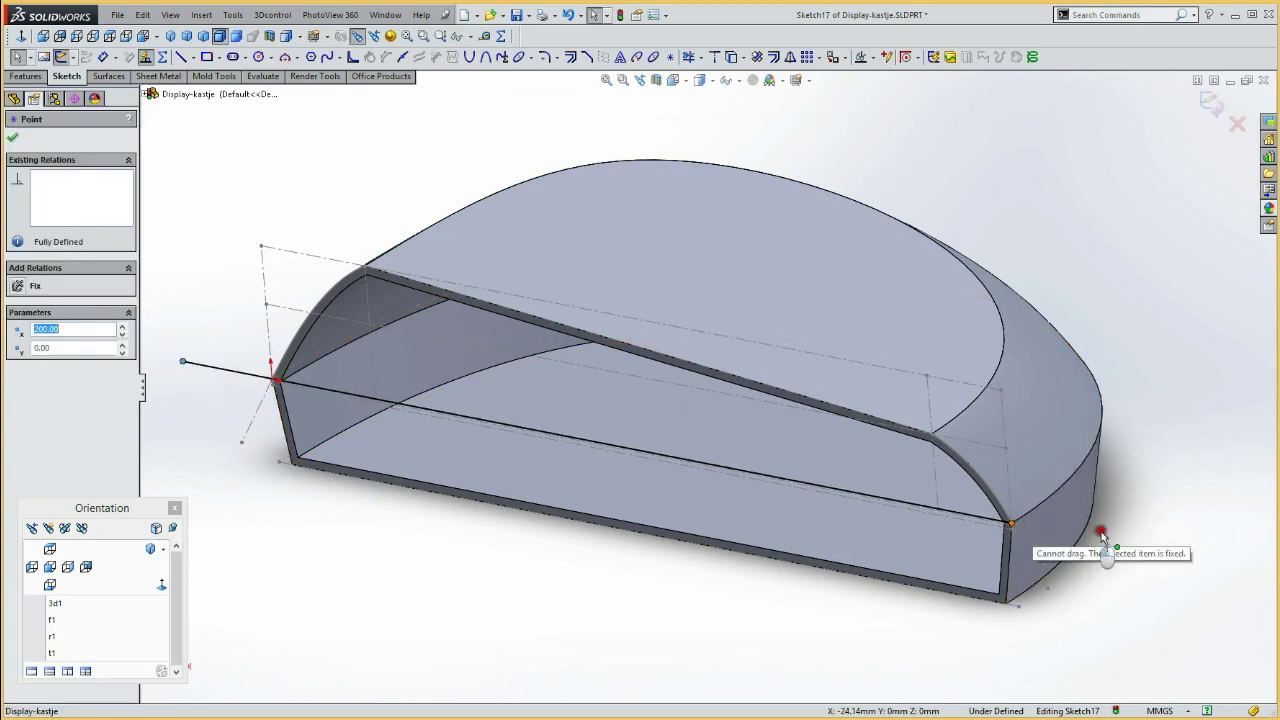
left_click(1115, 534)
mouse_move(1012, 521)
left_mouse_down()
mouse_move(1165, 545)
mouse_move(1145, 548)
left_mouse_up()
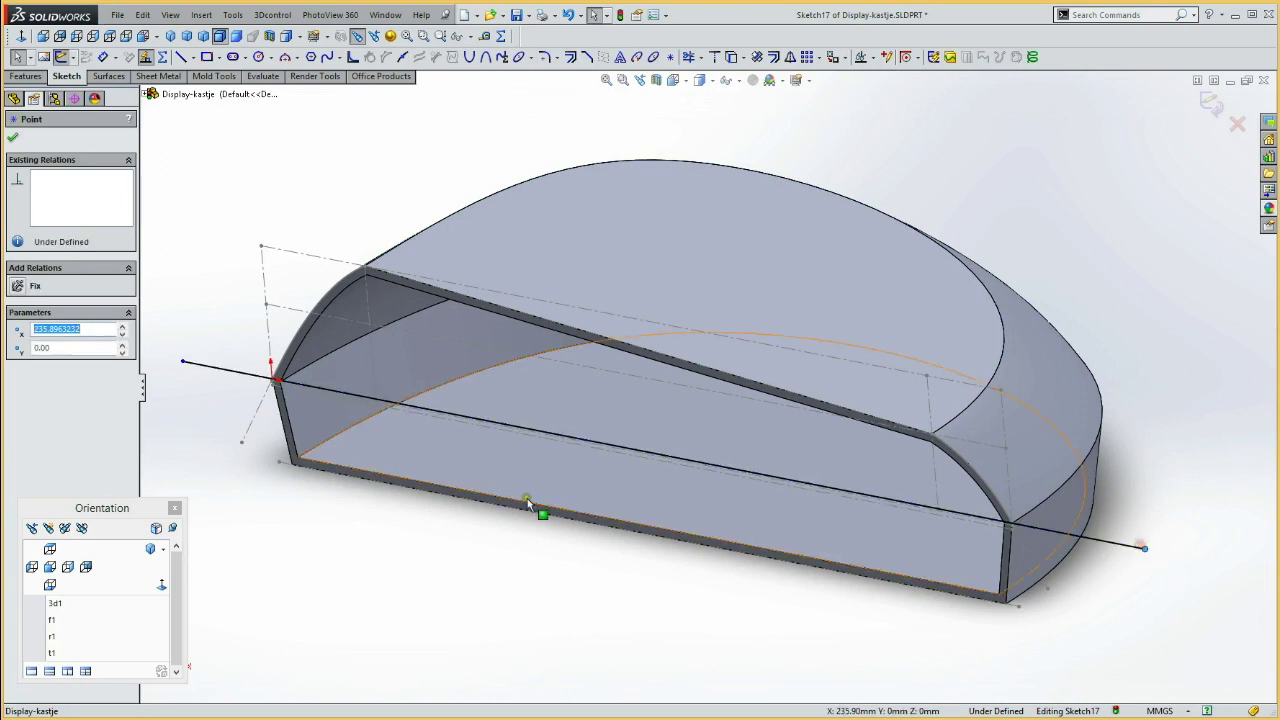
left_click(234, 346)
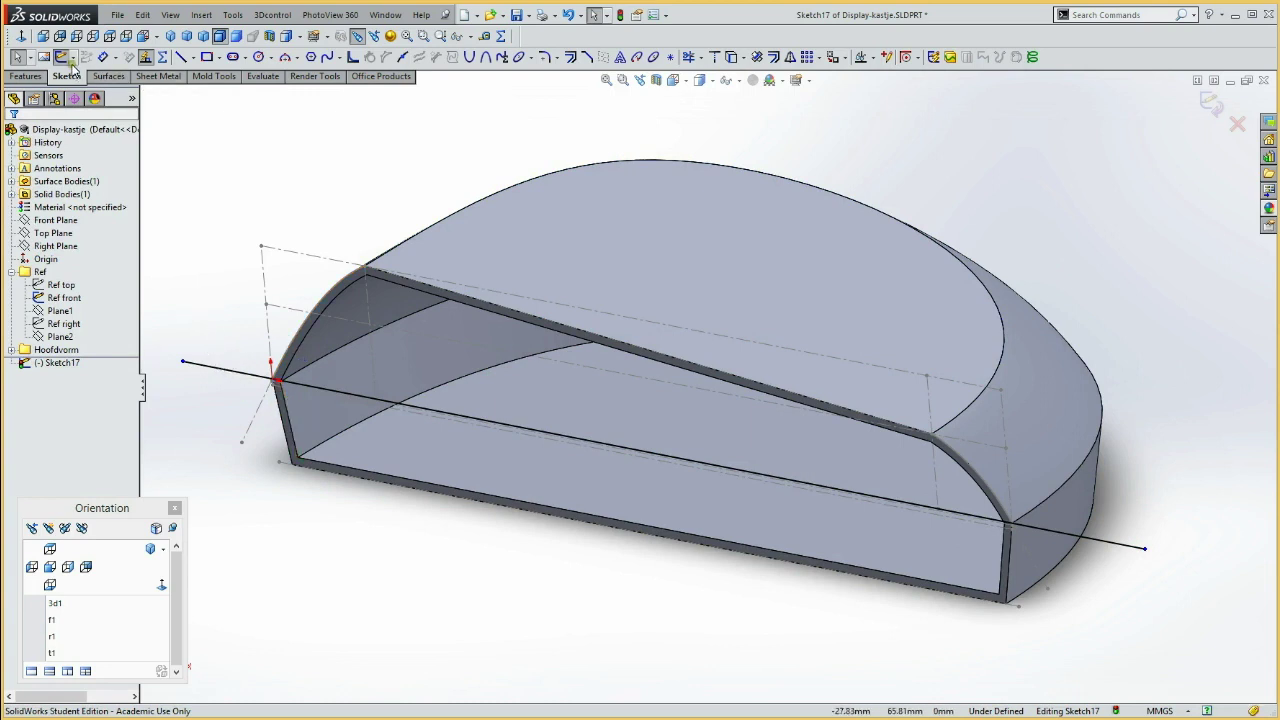
Extrude Sketch17's line upward 132 mm Blind as the cutting surface Surface-Extrude5
left_click(109, 76)
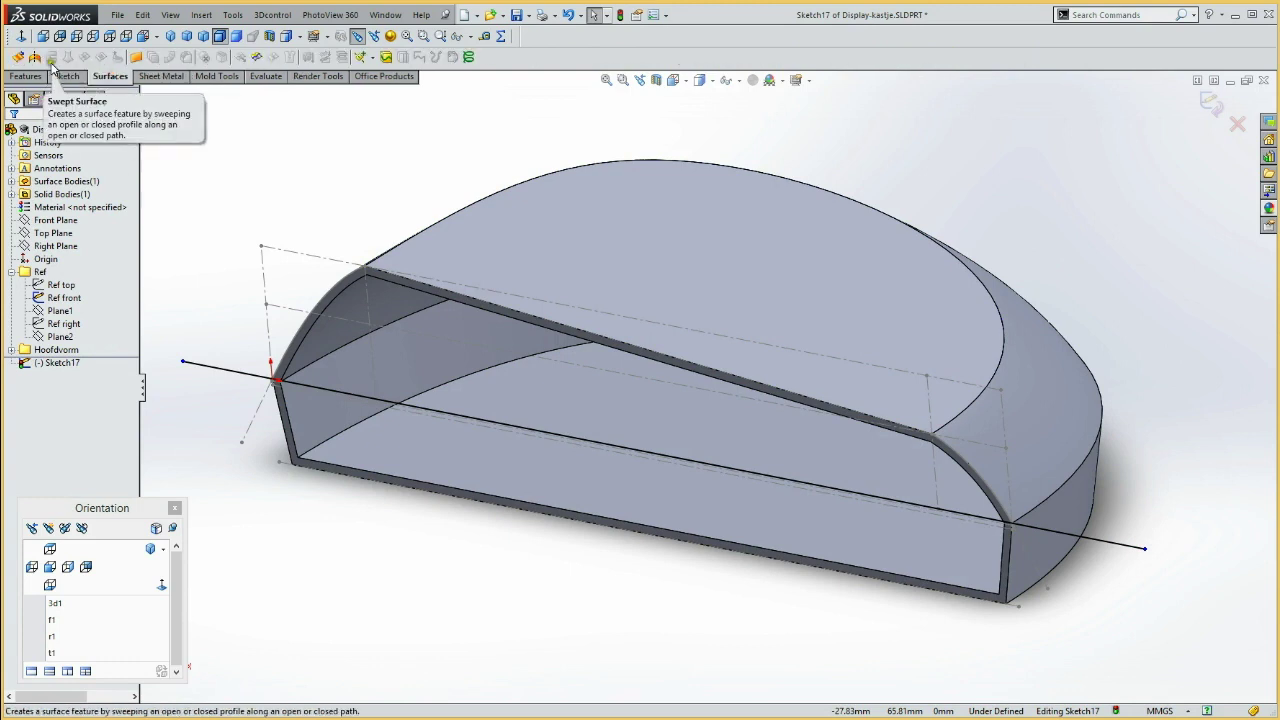
left_click(20, 58)
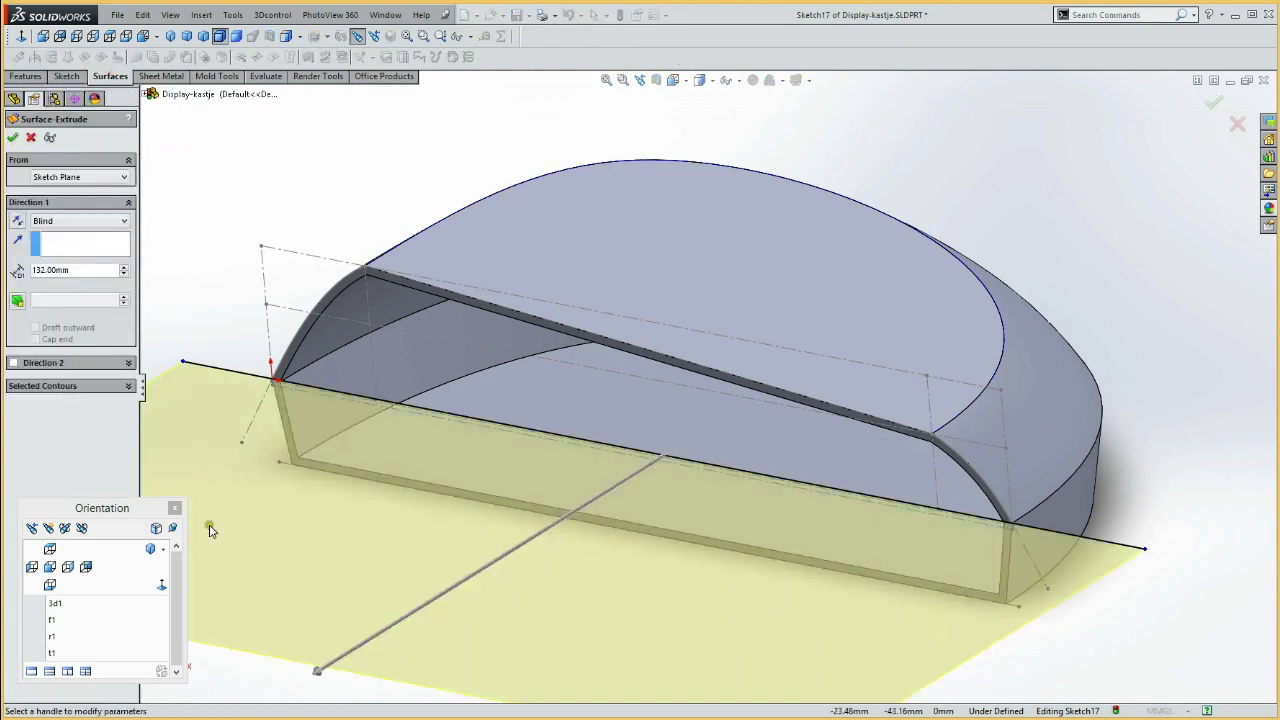
left_click(17, 221)
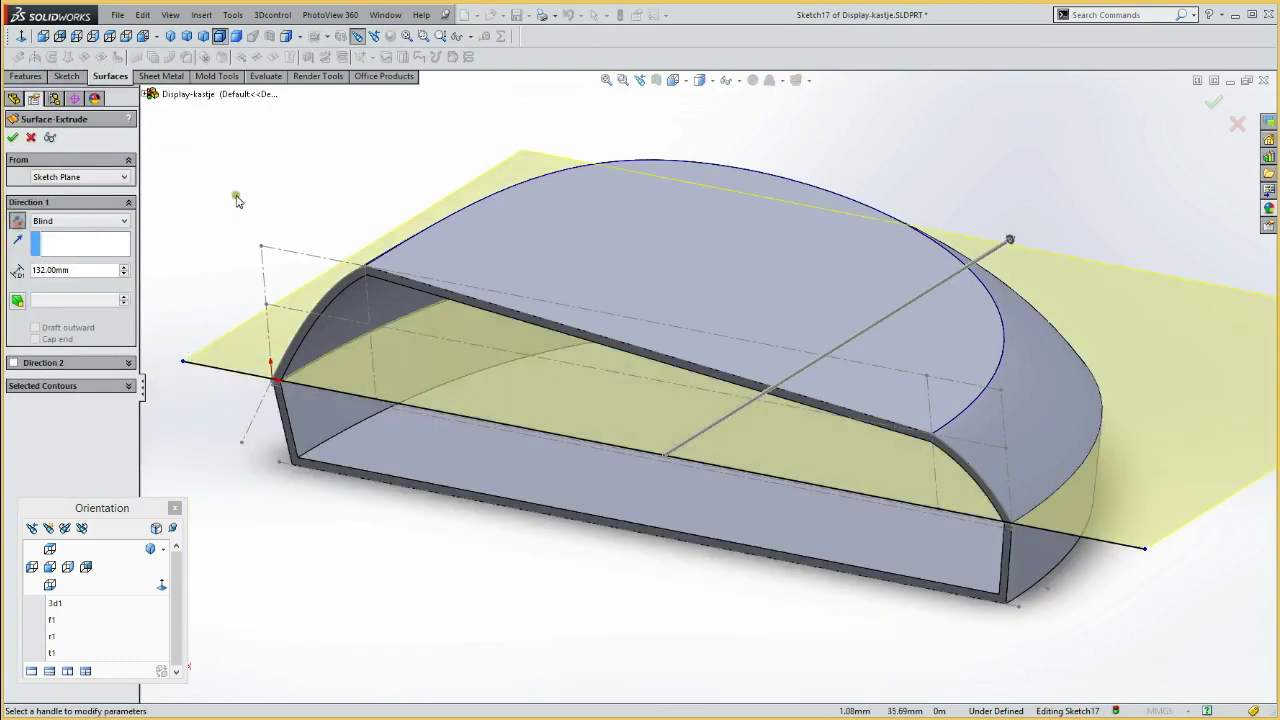
left_click(49, 548)
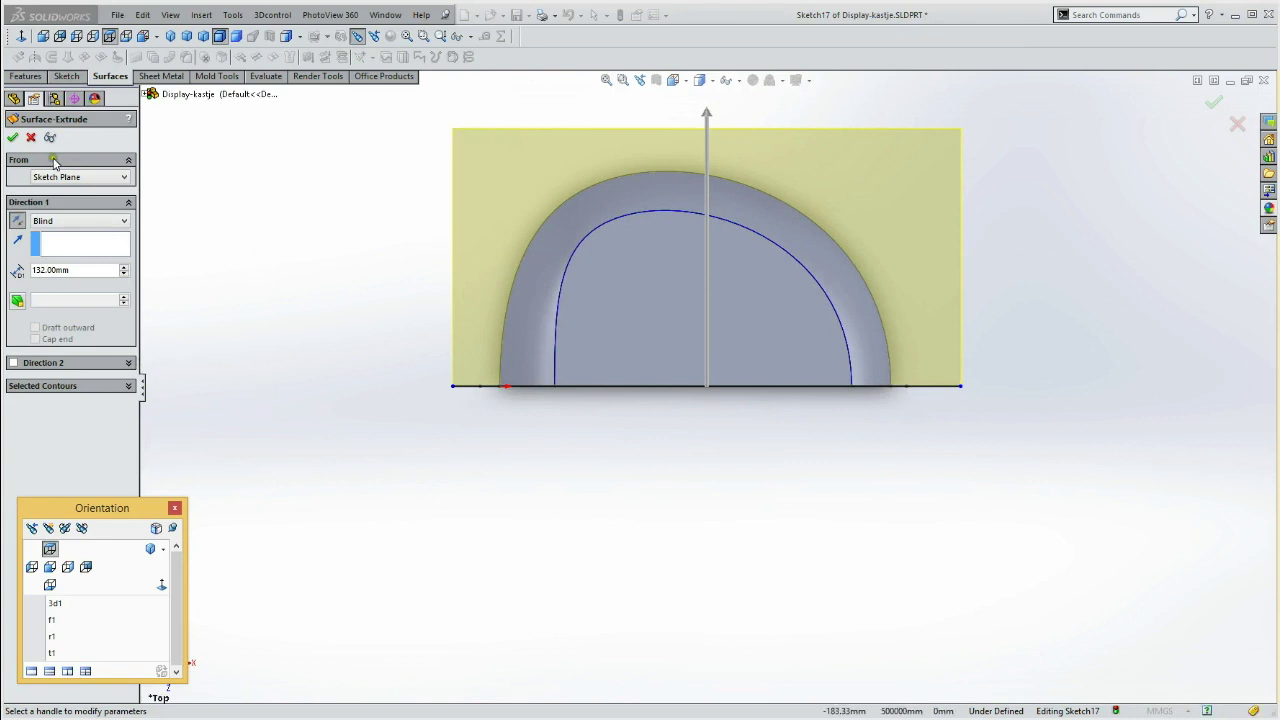
left_click(12, 137)
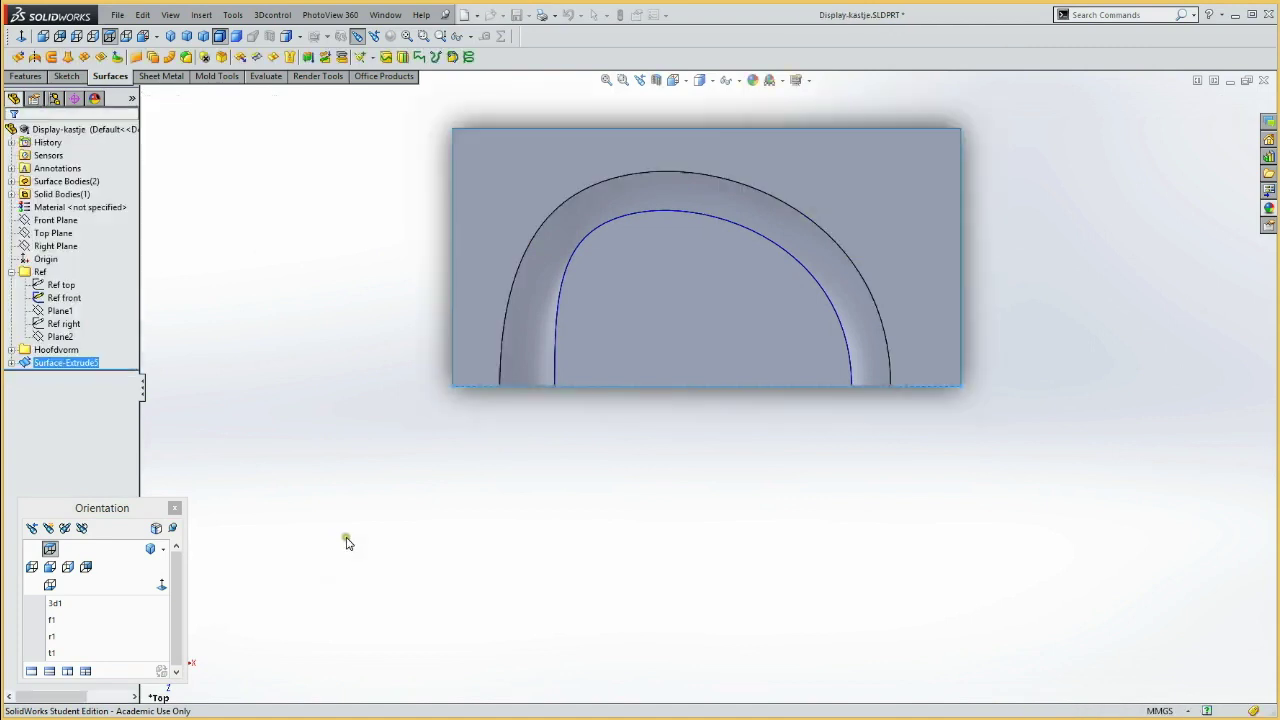
Hide the Surface-Extrude5 cutting surface body
mouse_move(370, 568)
middle_mouse_down()
mouse_move(312, 353)
mouse_move(266, 383)
middle_mouse_up()
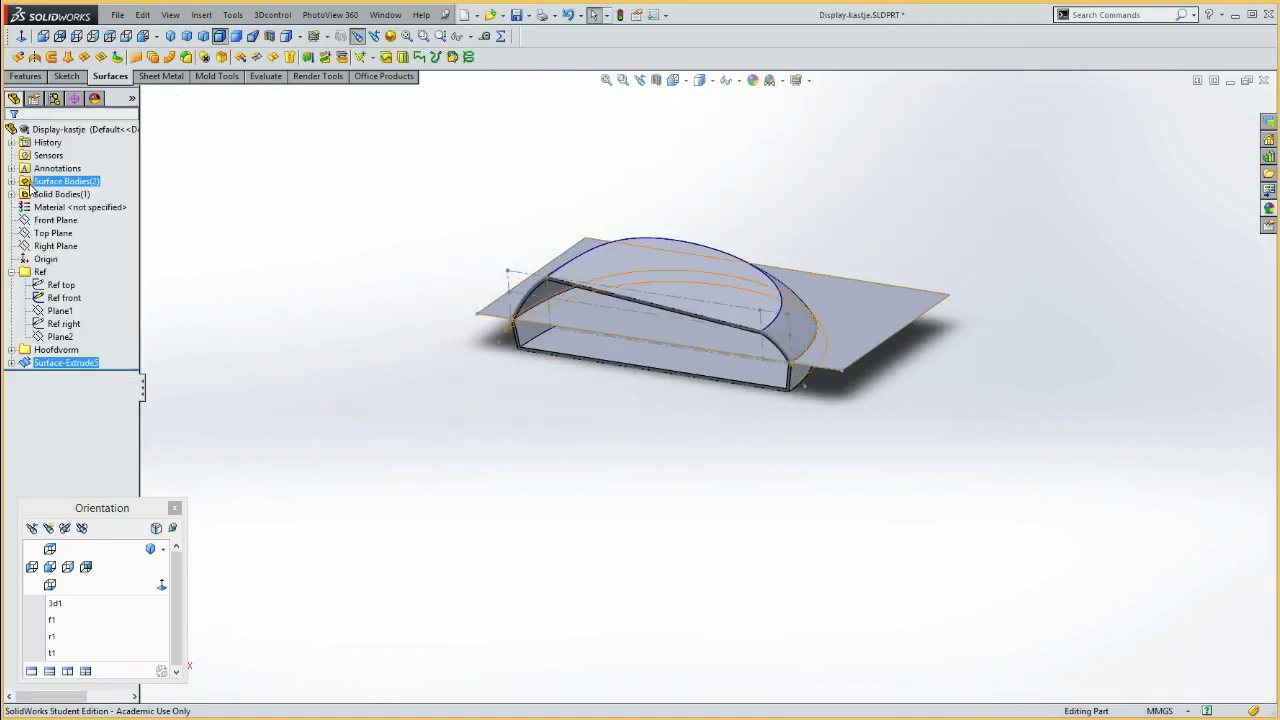
left_click(10, 181)
left_click(62, 207)
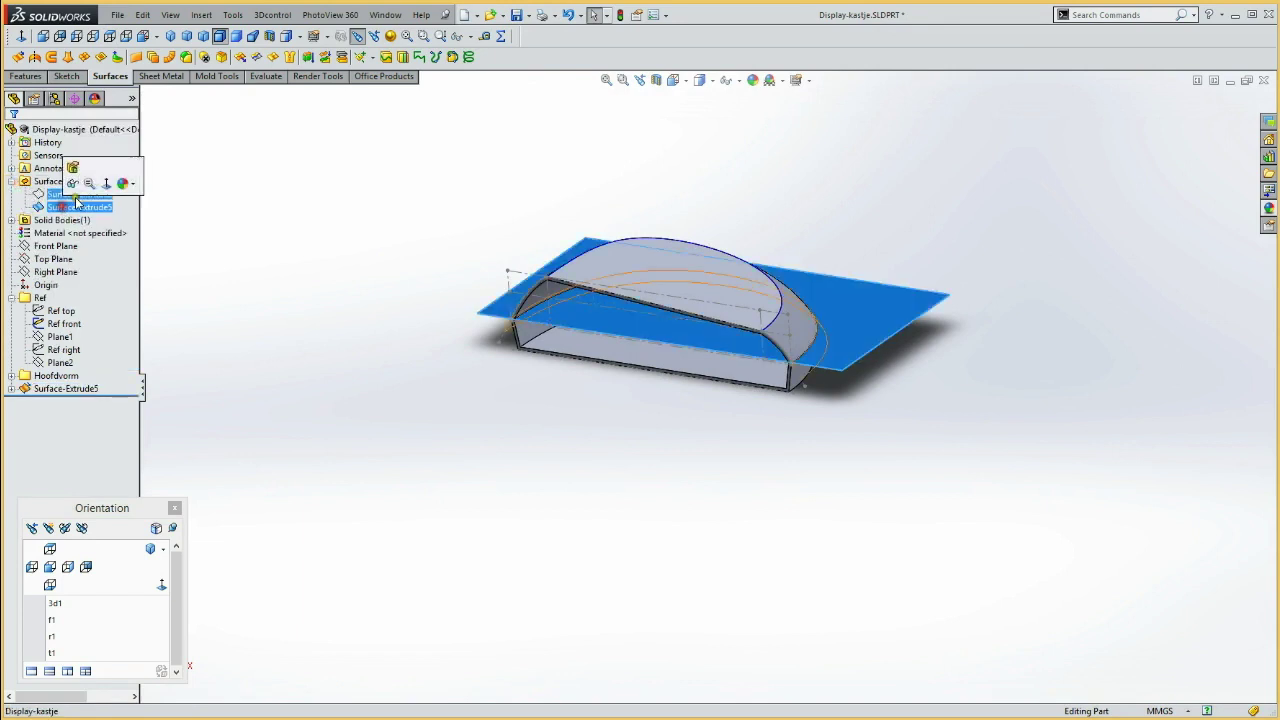
left_click(73, 184)
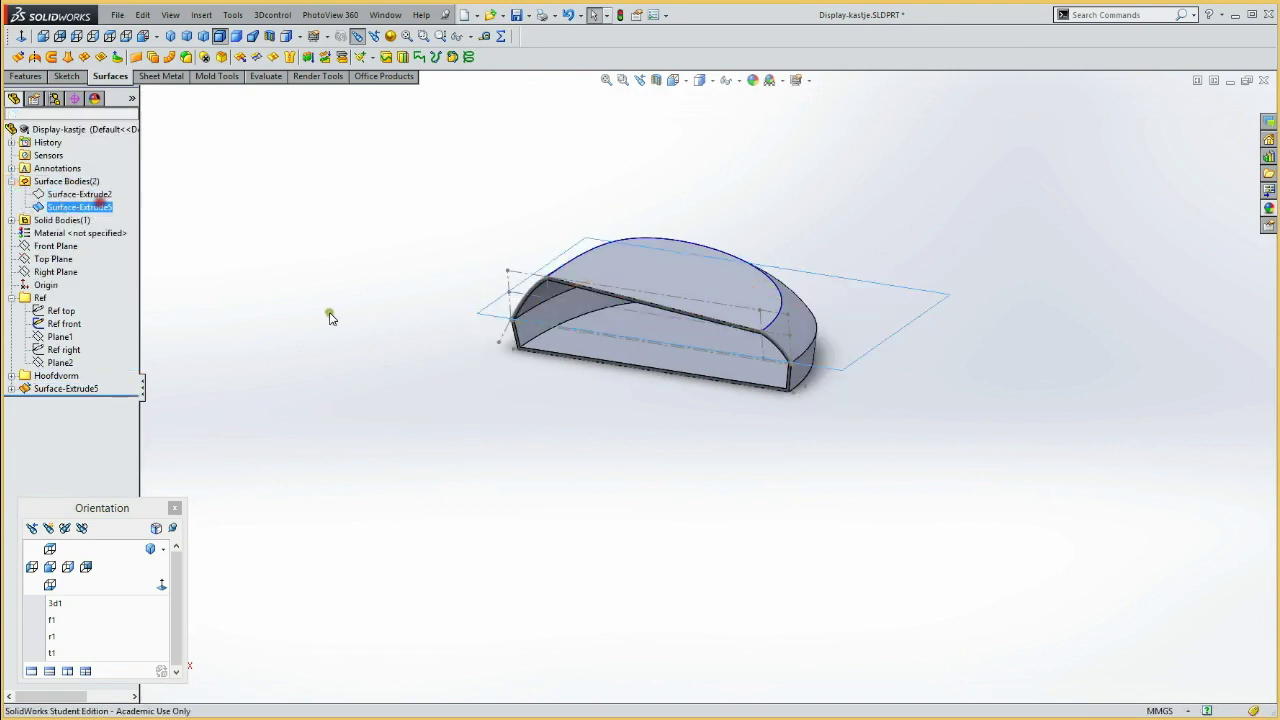
left_click(402, 447)
Show the Ref top reference sketch on the model
left_click(60, 323)
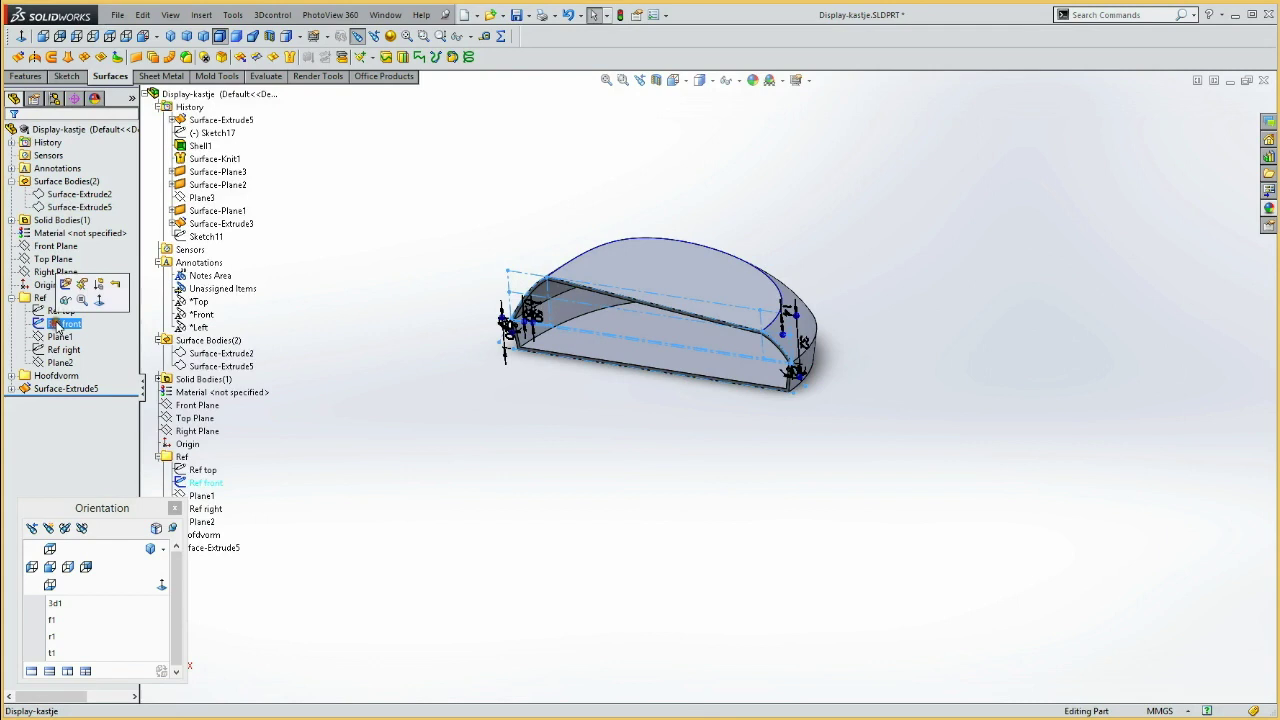
left_click(60, 311)
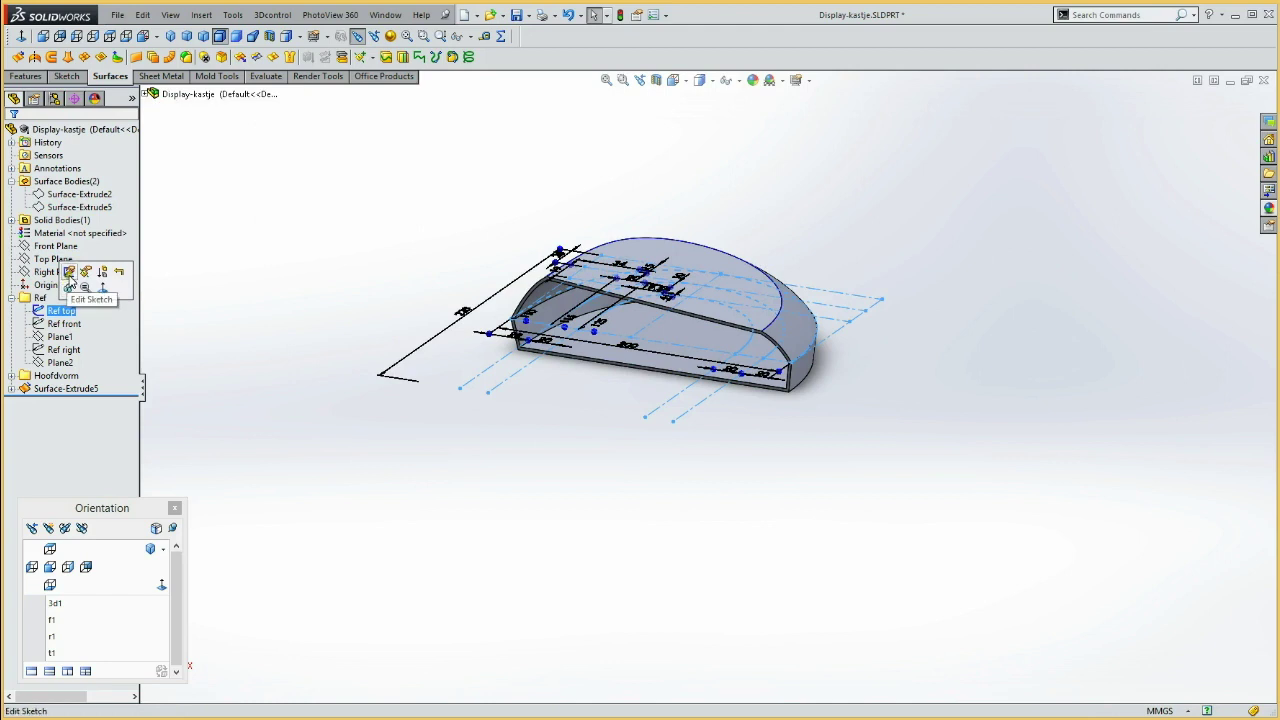
left_click(68, 289)
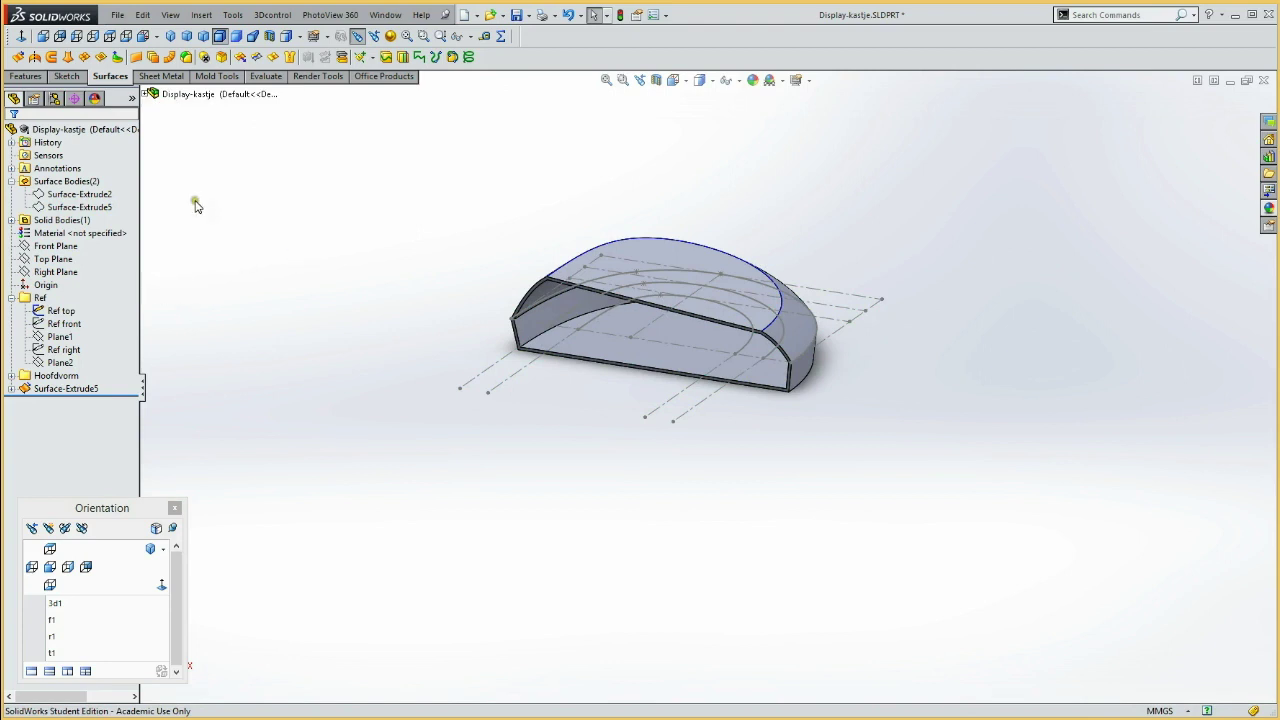
left_click(55, 258)
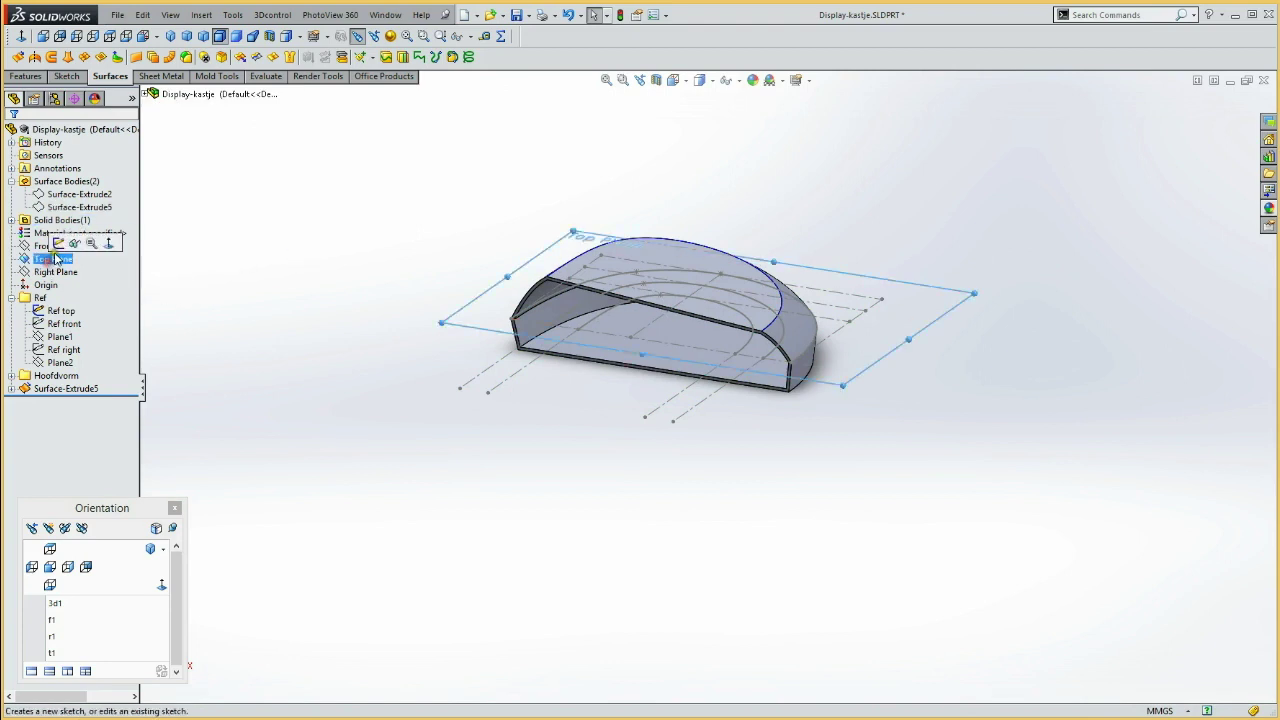
Convert the case's outer top edge into a new sketch on Top Plane
left_click(59, 243)
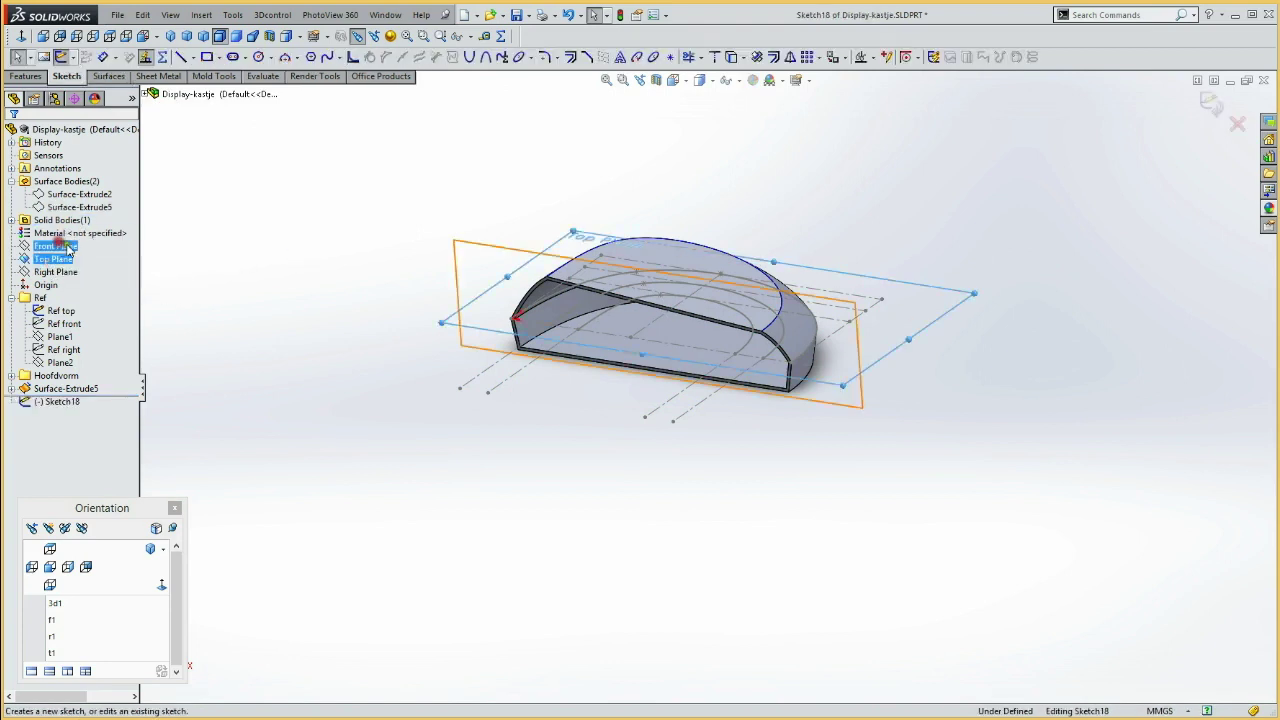
left_click(802, 353)
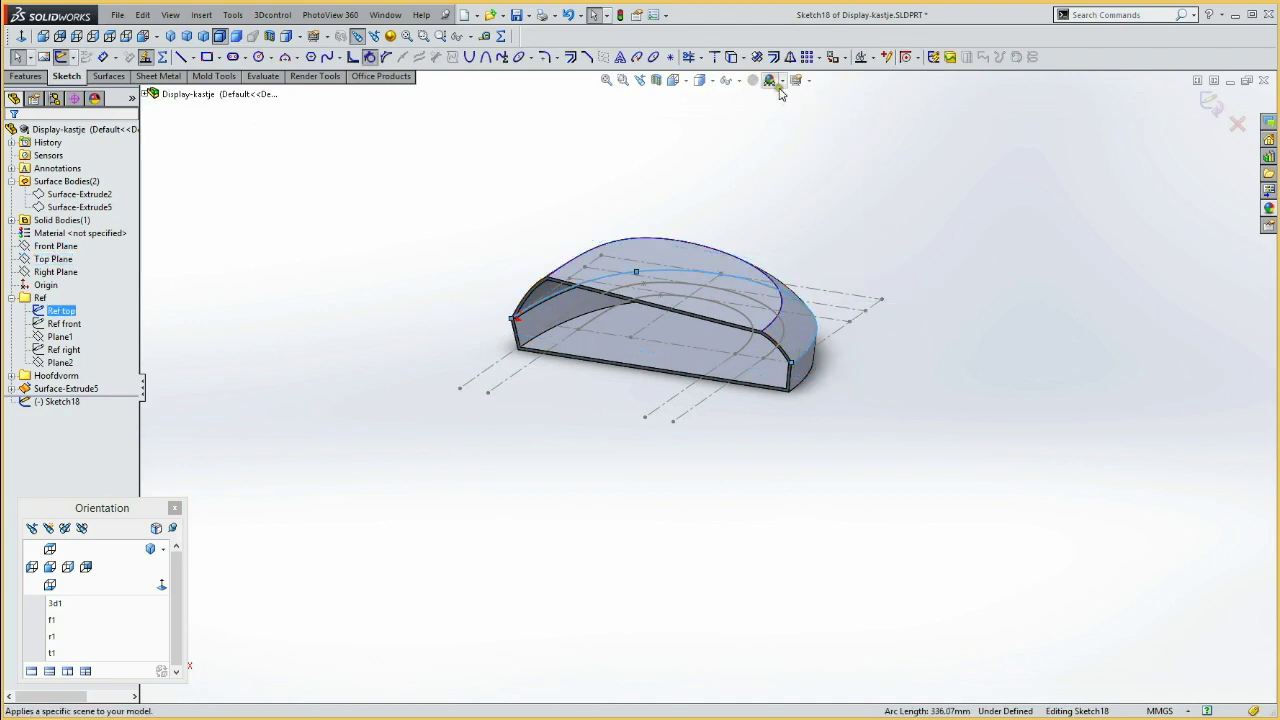
left_click(731, 57)
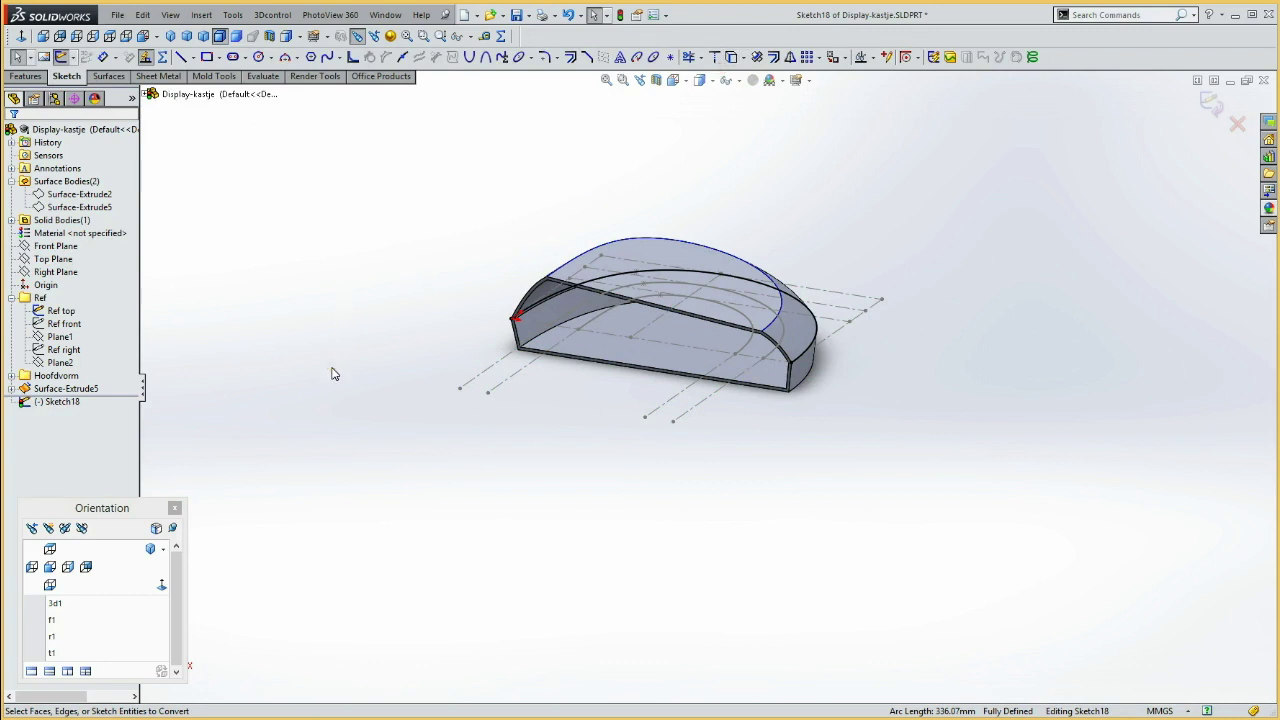
Hide Shell1 and Ref top, view from the top, and make the converted curve construction
left_click(12, 220)
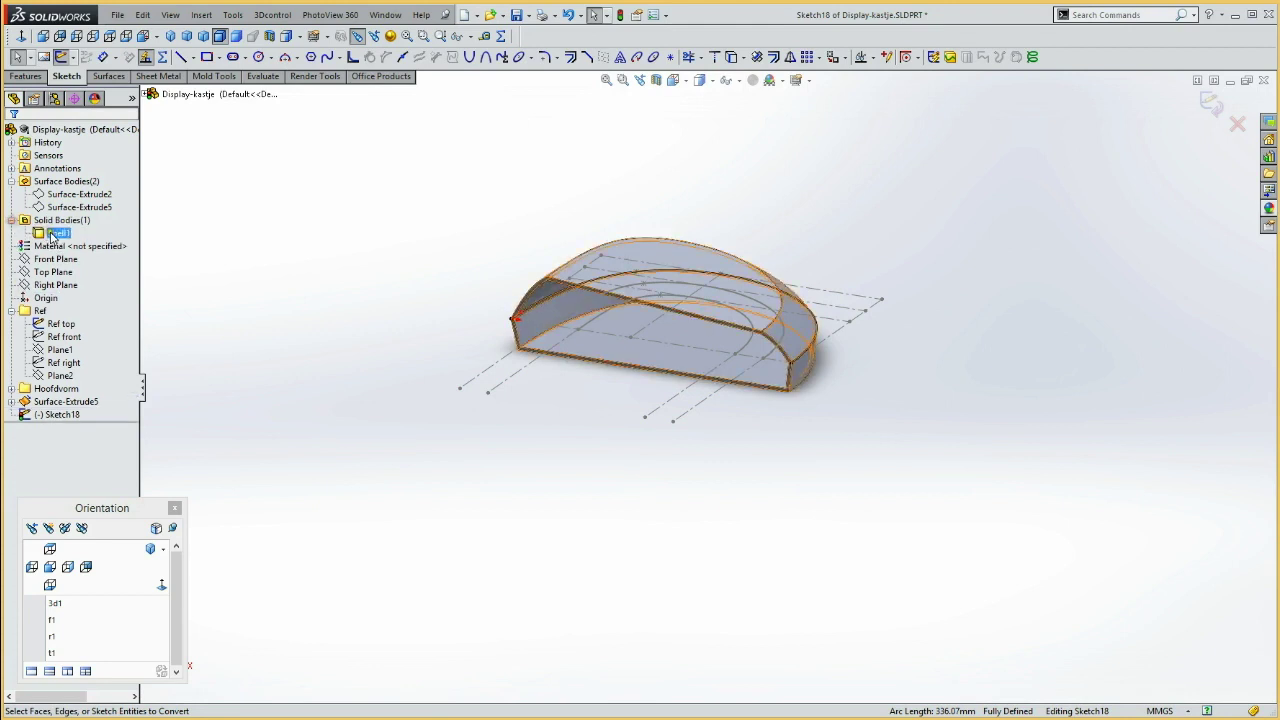
left_click(58, 232)
left_click(60, 210)
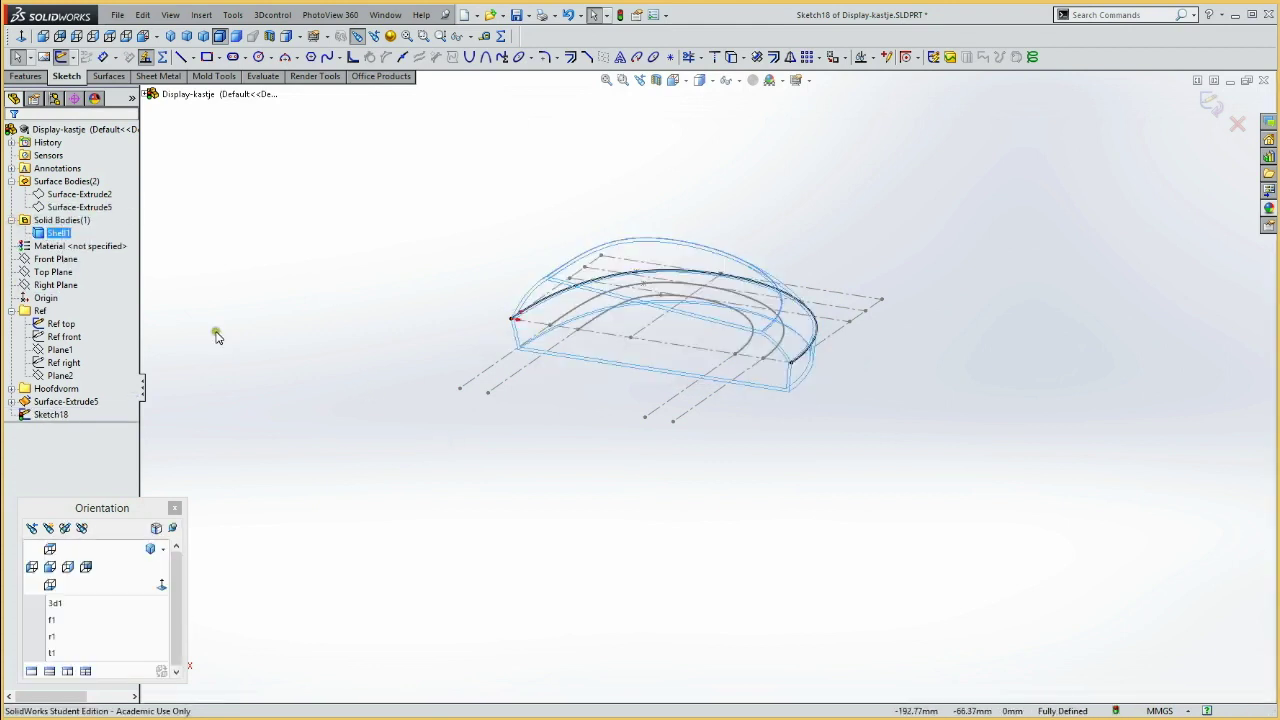
left_click(62, 323)
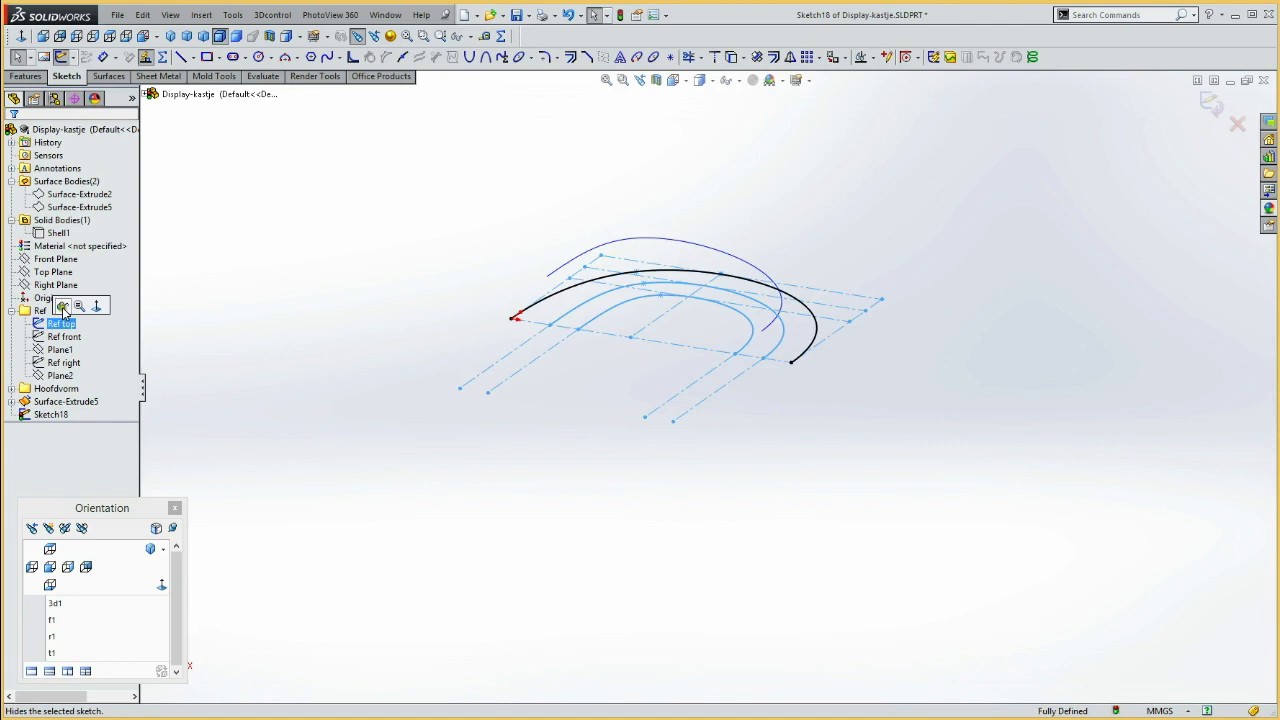
left_click(63, 307)
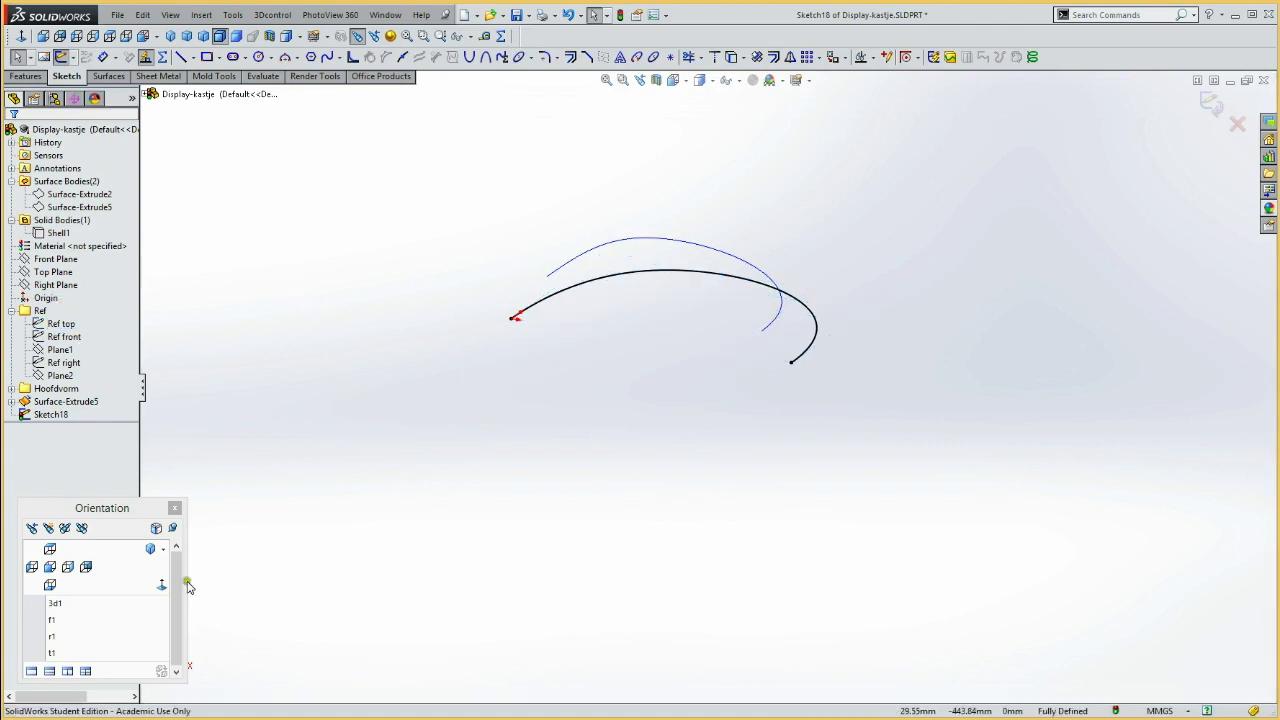
left_click(50, 548)
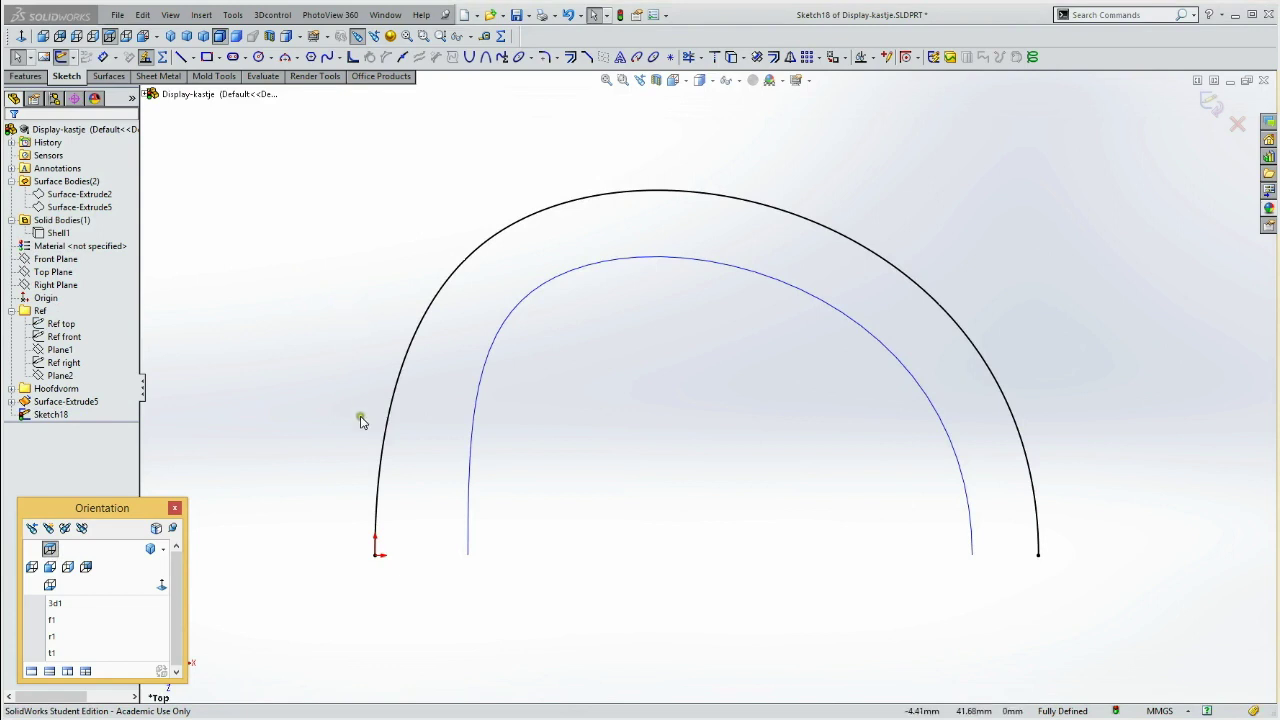
left_click(389, 424)
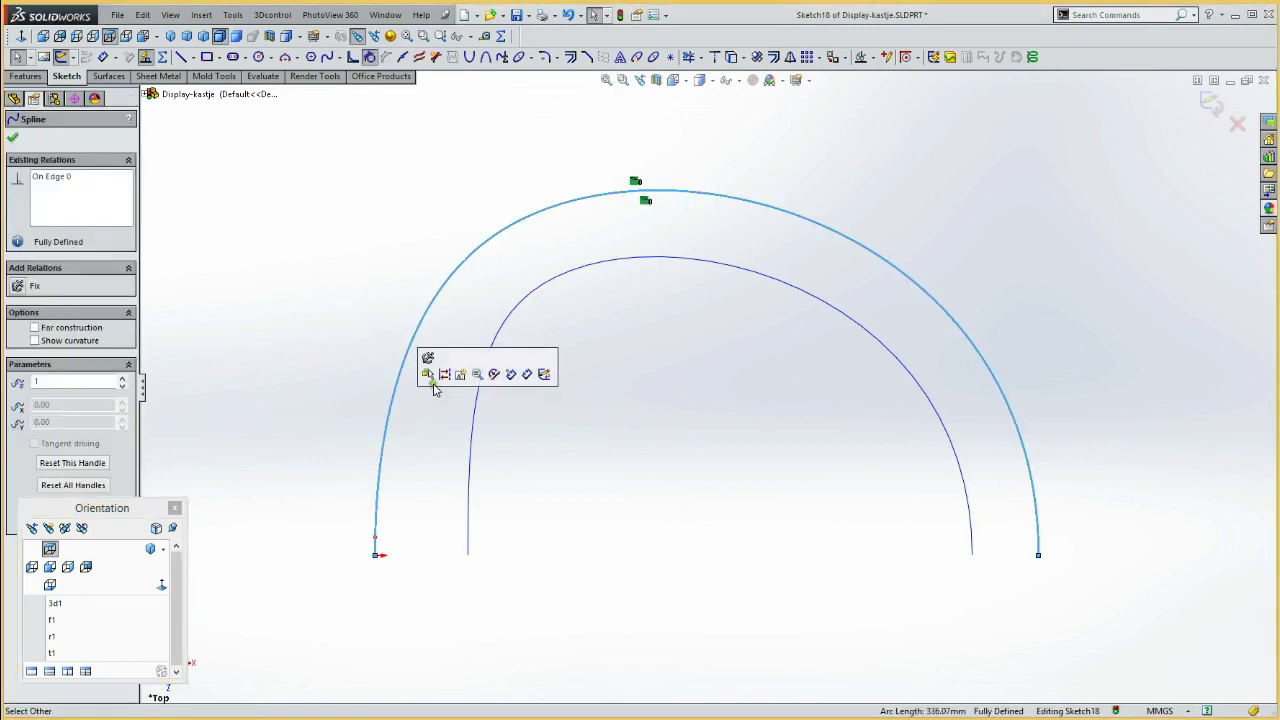
left_click(435, 377)
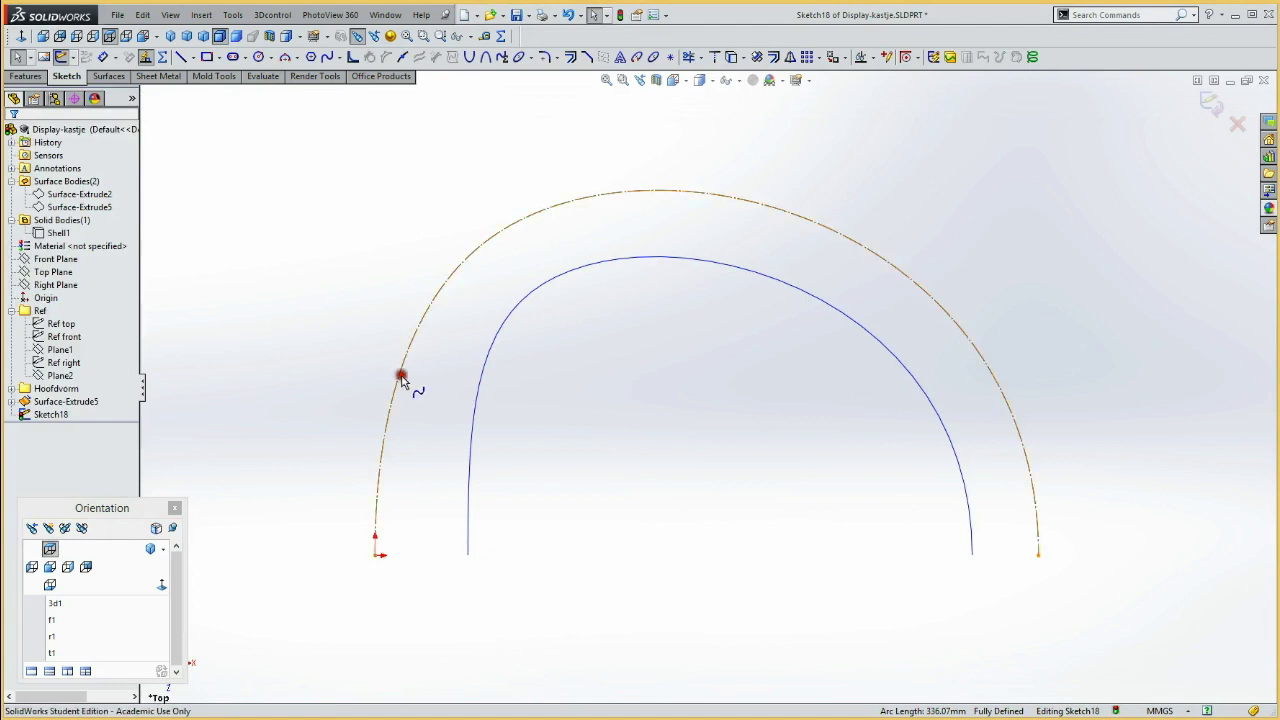
Offset the construction curve by 1.00 mm in Sketch18
left_click(403, 377)
left_click(570, 57)
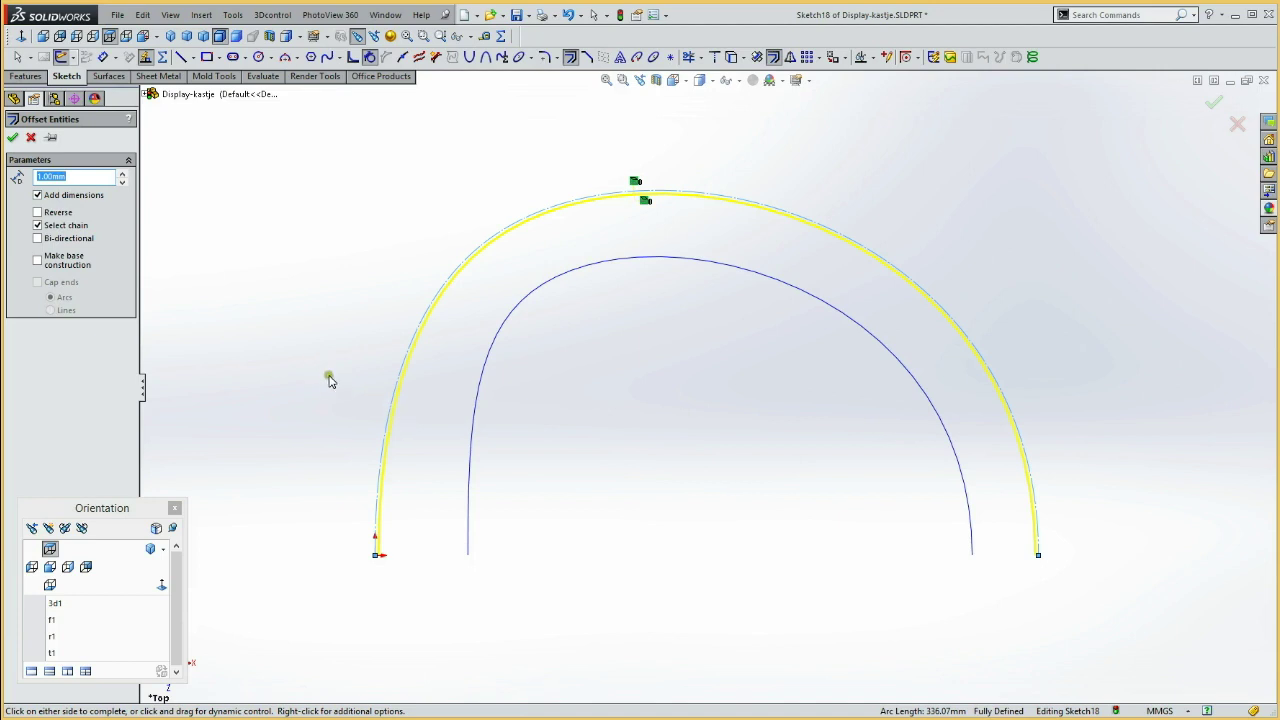
left_click(13, 137)
mouse_move(224, 381)
middle_mouse_down()
mouse_move(186, 251)
mouse_move(200, 314)
mouse_move(209, 239)
middle_mouse_up()
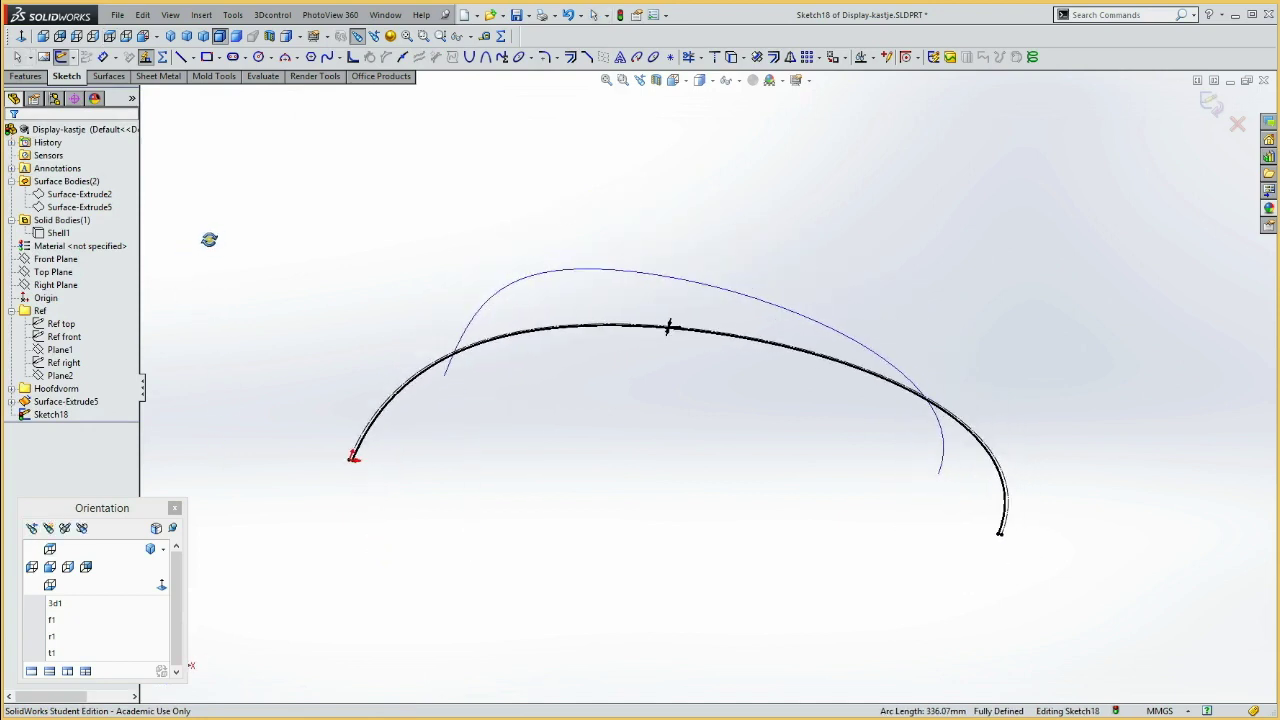
left_click(105, 75)
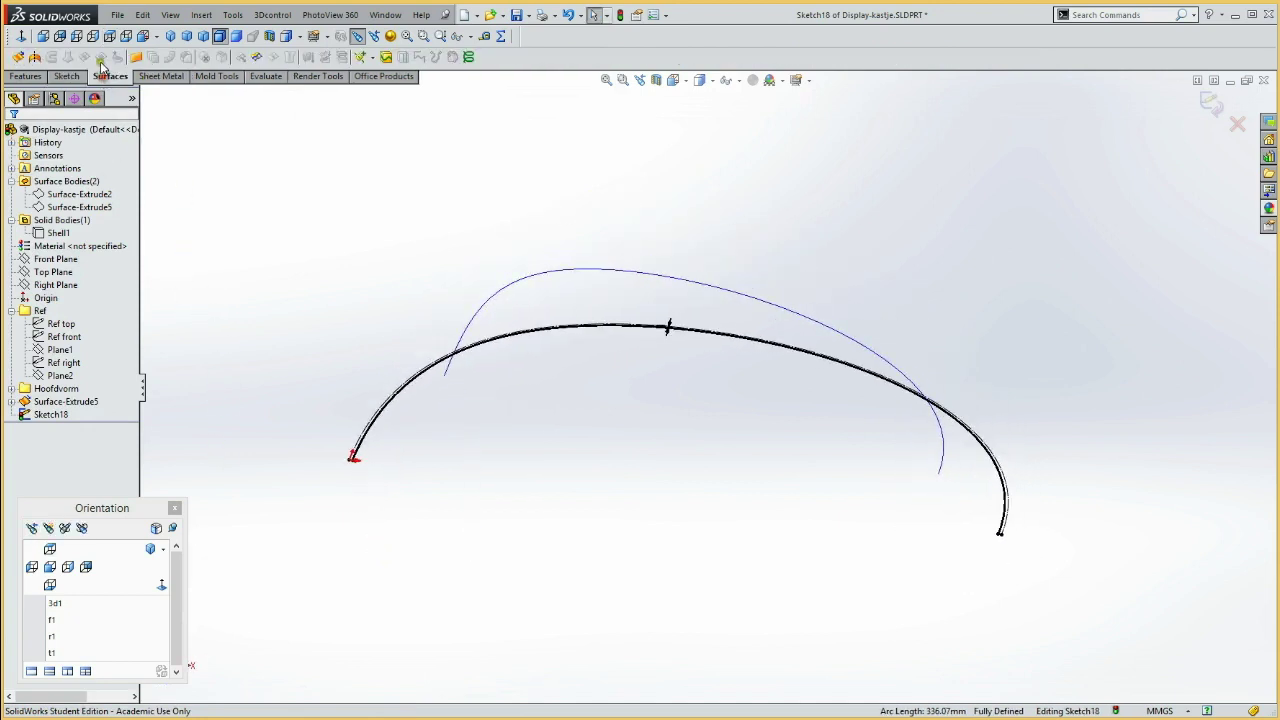
Start a surface extrusion of the offset curve, reversed downward with 5 mm depth
left_click(20, 60)
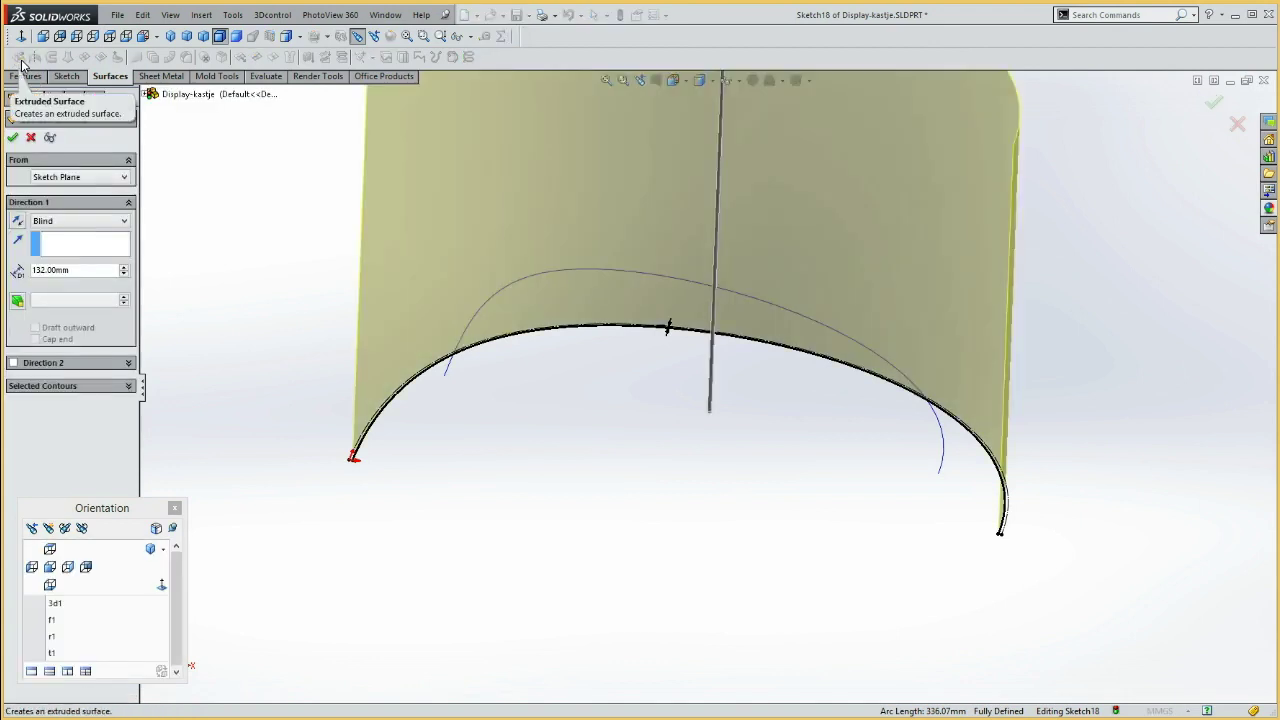
left_click(145, 93)
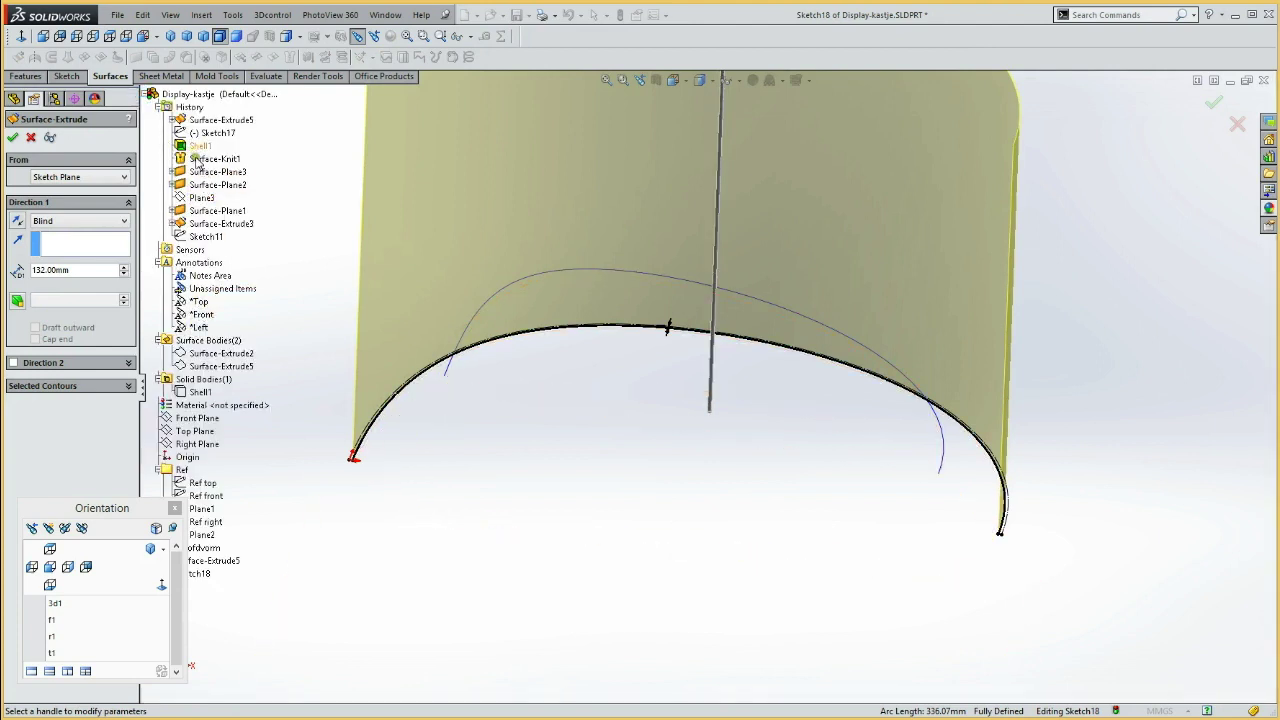
key("z")
scroll(307, 262, "down", 2)
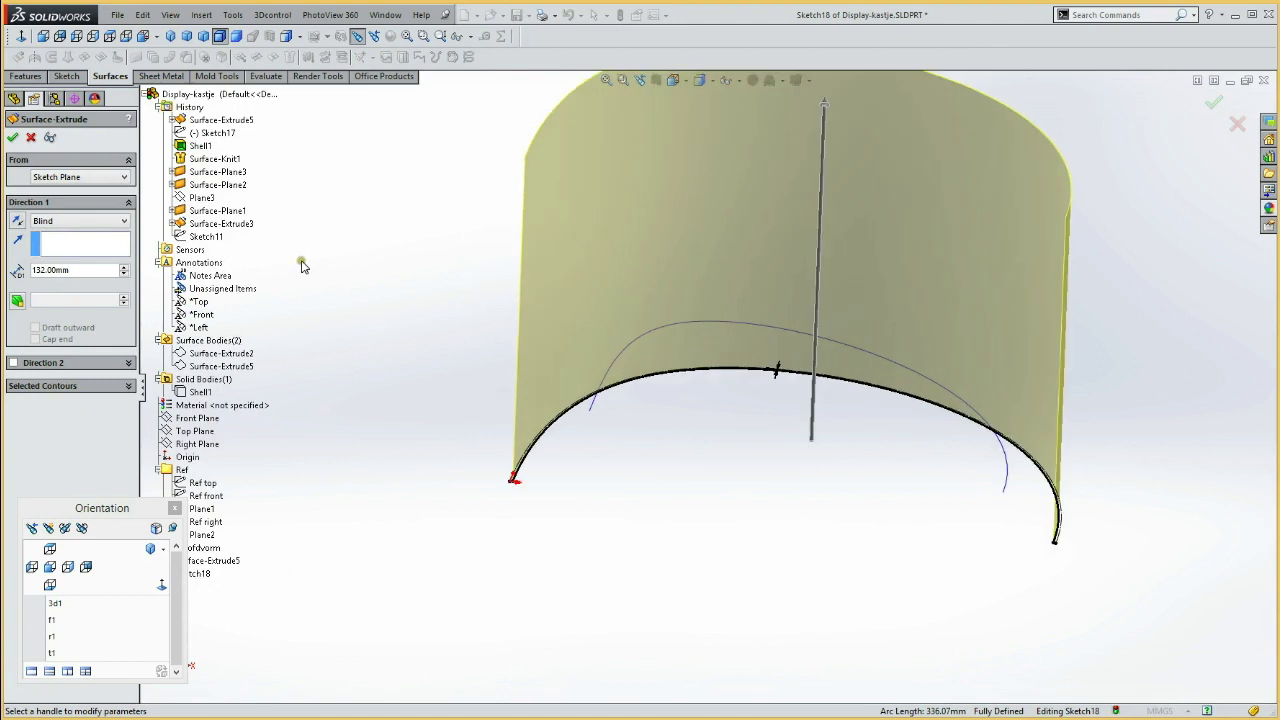
left_click(18, 221)
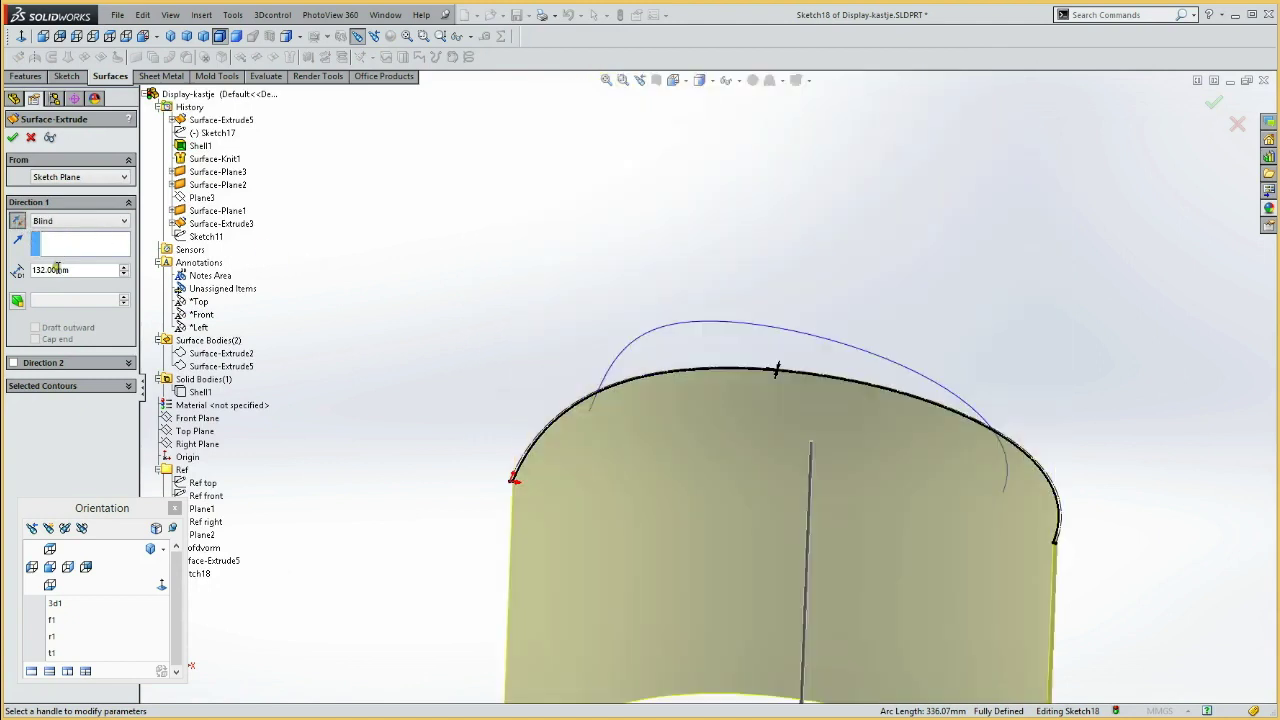
left_click_drag(86, 271, 28, 273)
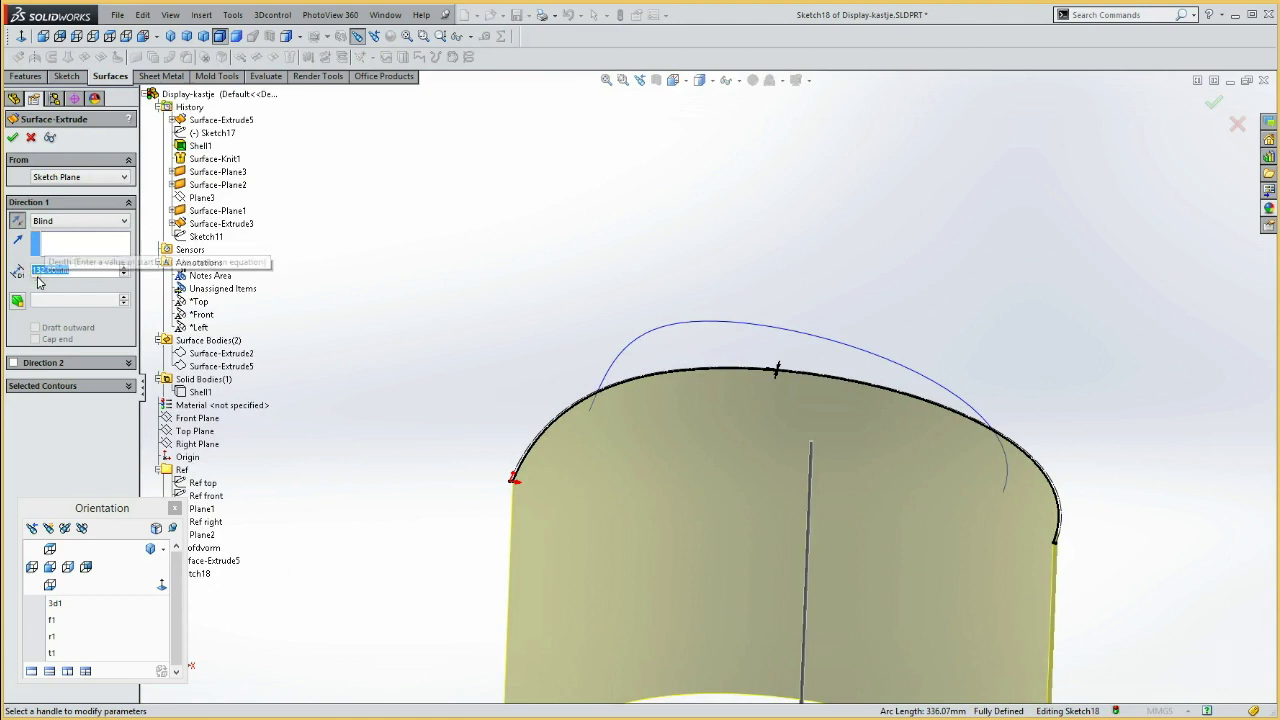
type("5")
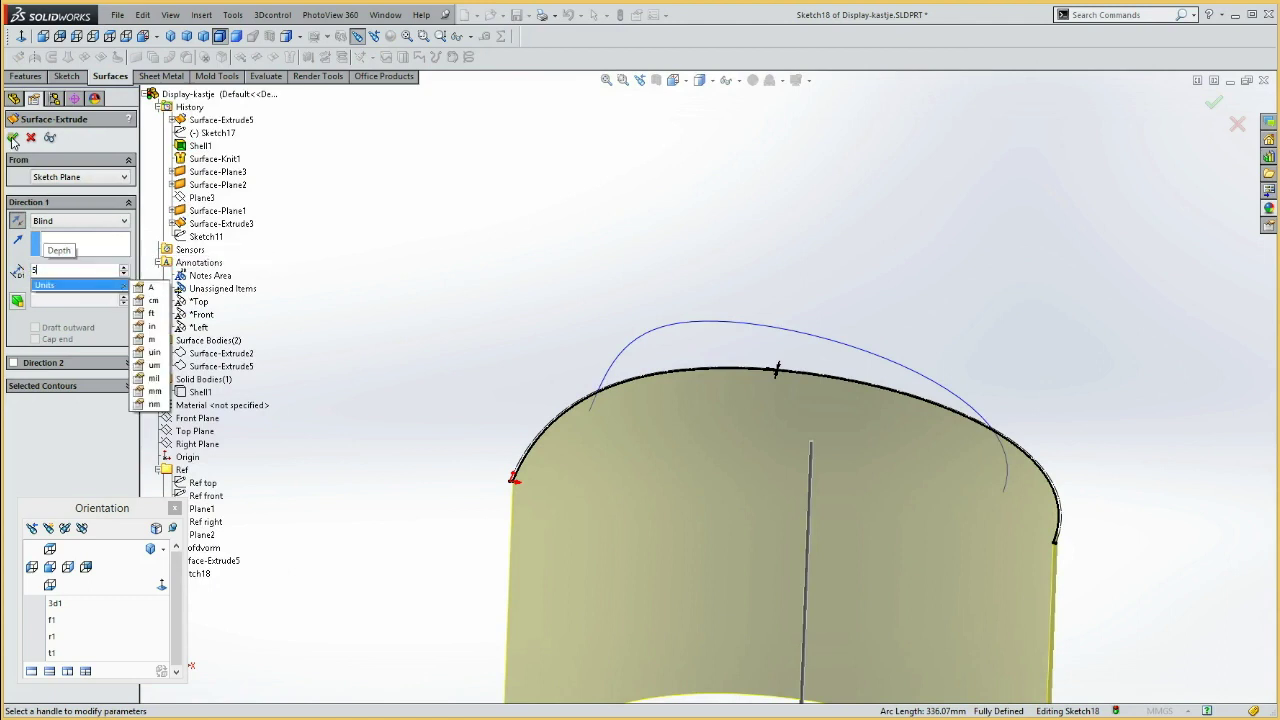
key("Return")
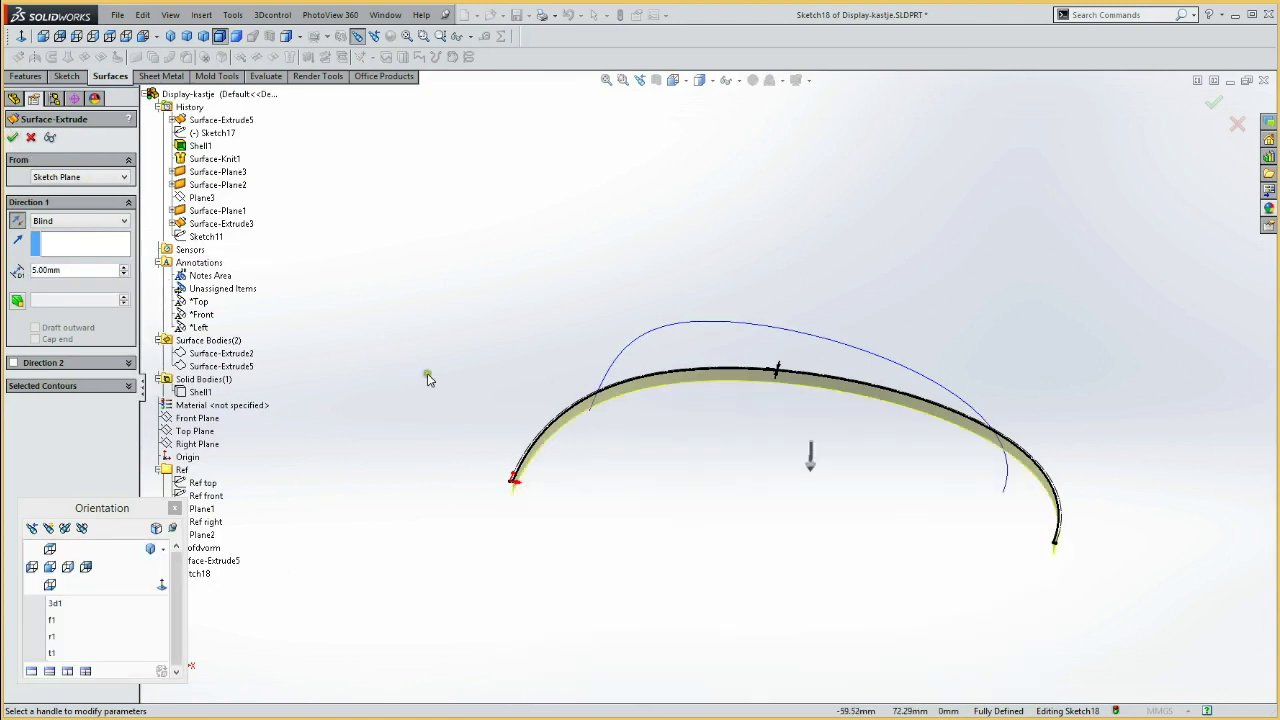
Add a 10° outward draft to the surface extrusion and accept it
left_click(16, 301)
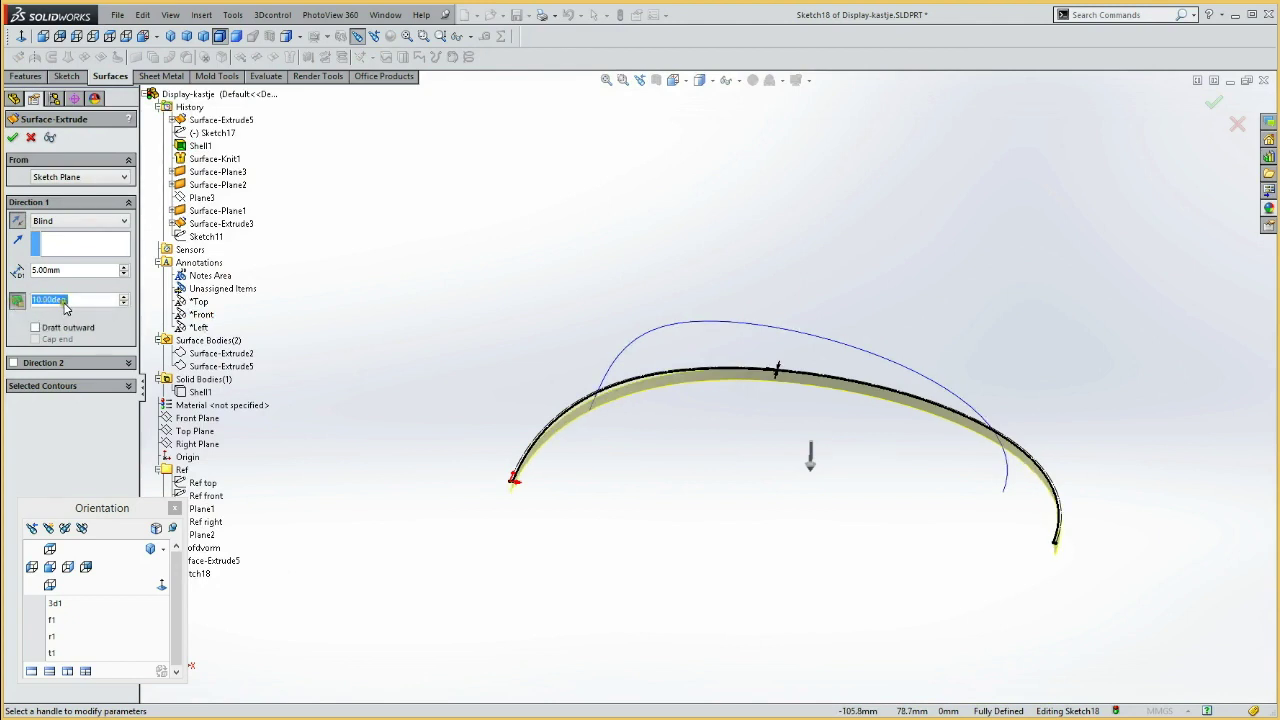
left_click(126, 299)
left_click(126, 298)
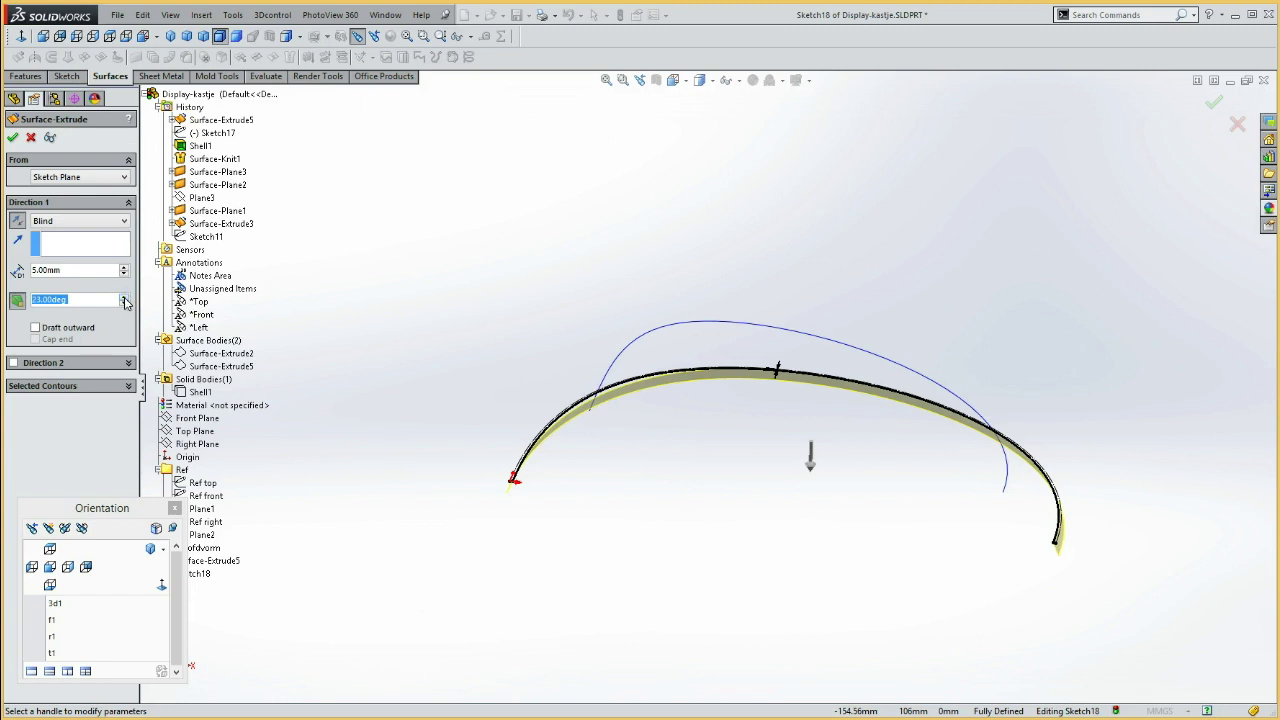
left_click(36, 327)
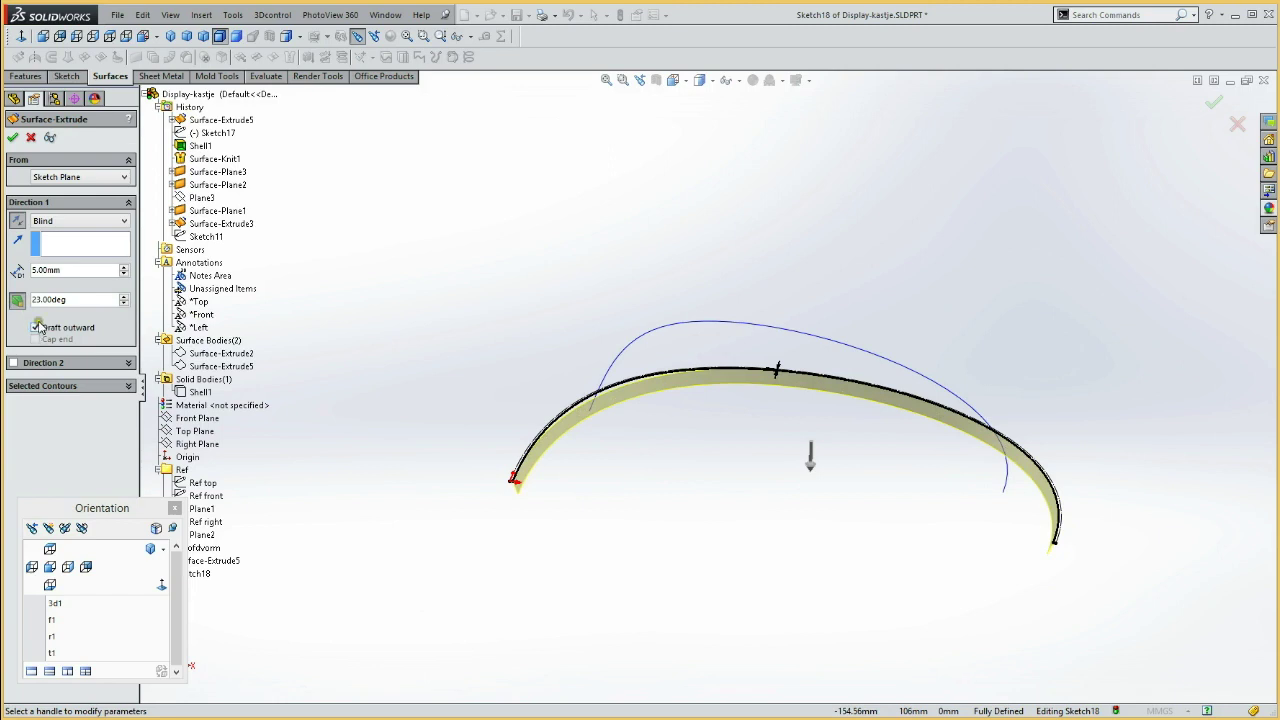
left_click(76, 298)
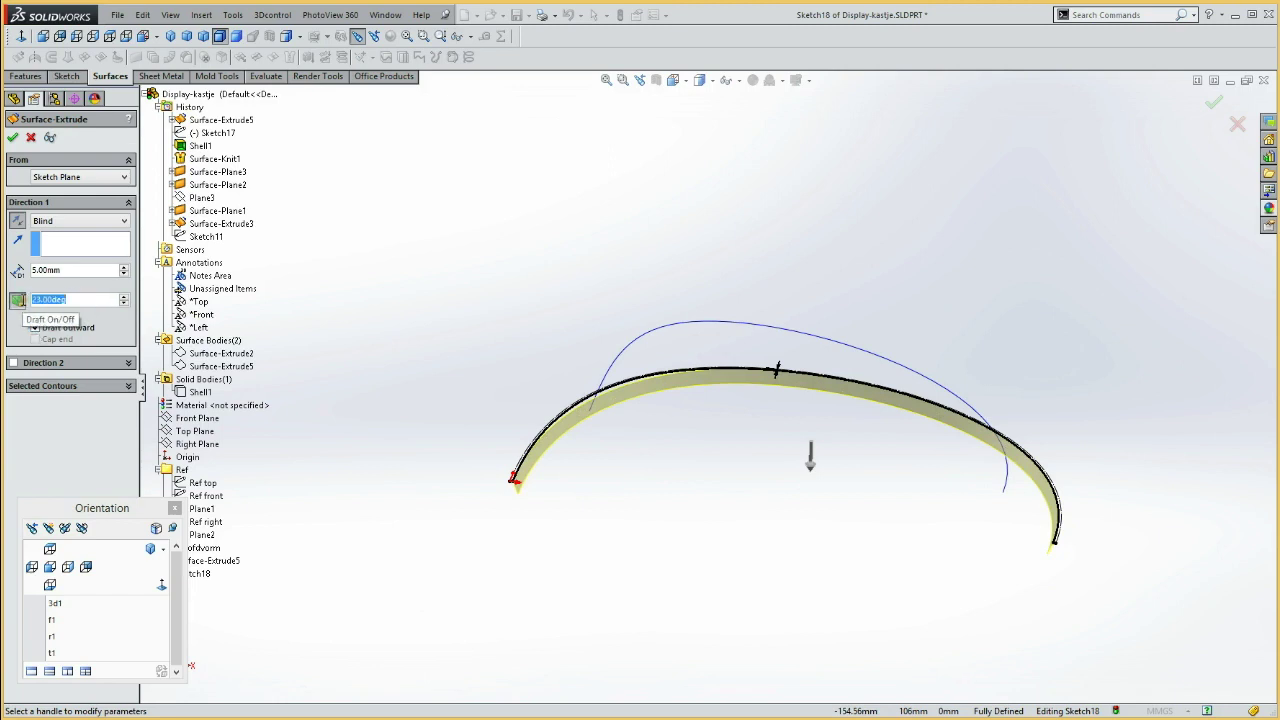
type("10")
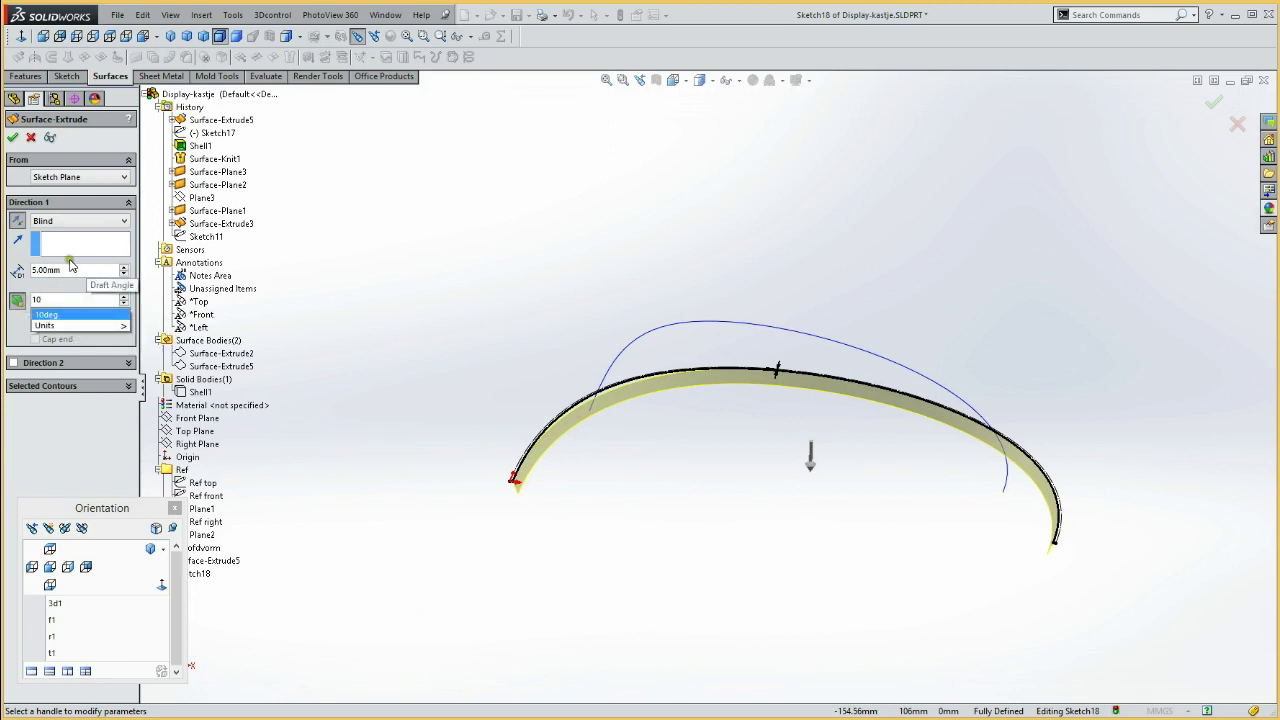
key("Return")
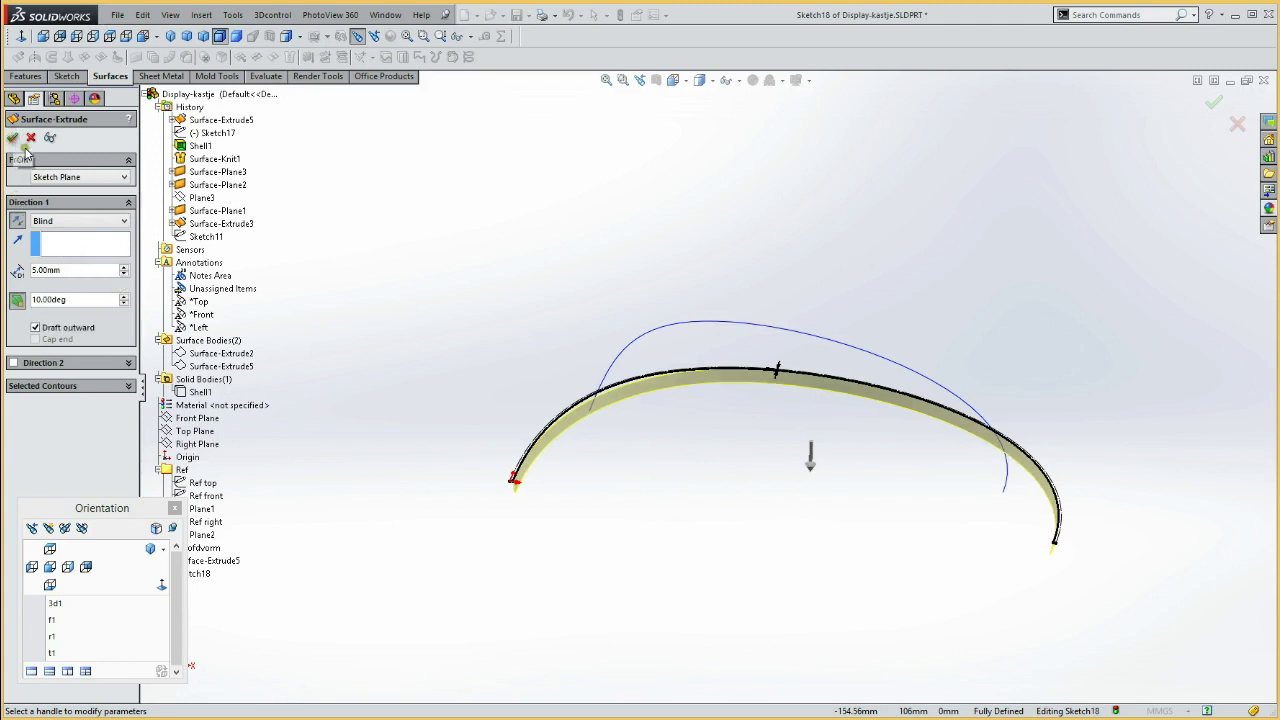
left_click(11, 140)
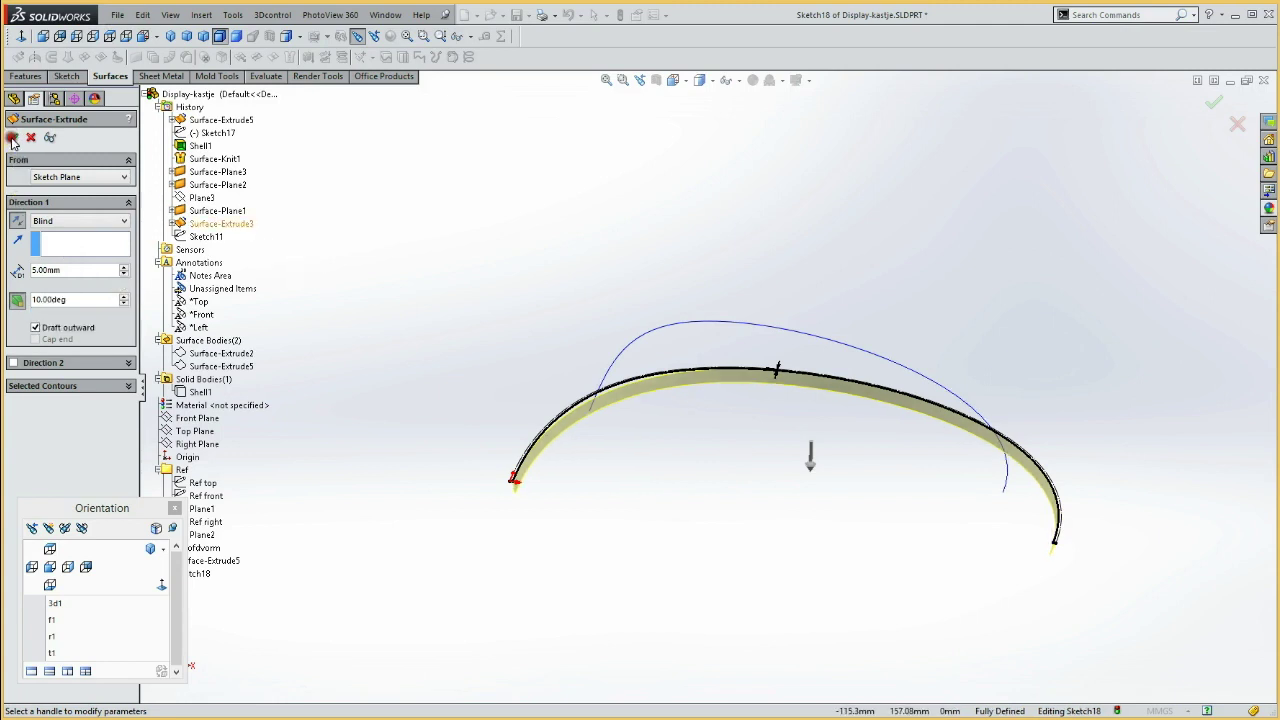
Orbit lower and inspect the Ref front and Ref top reference sketches
mouse_move(446, 494)
middle_mouse_down()
mouse_move(408, 426)
mouse_move(443, 477)
mouse_move(429, 423)
mouse_move(397, 440)
mouse_move(410, 452)
mouse_move(437, 426)
mouse_move(423, 437)
middle_mouse_up()
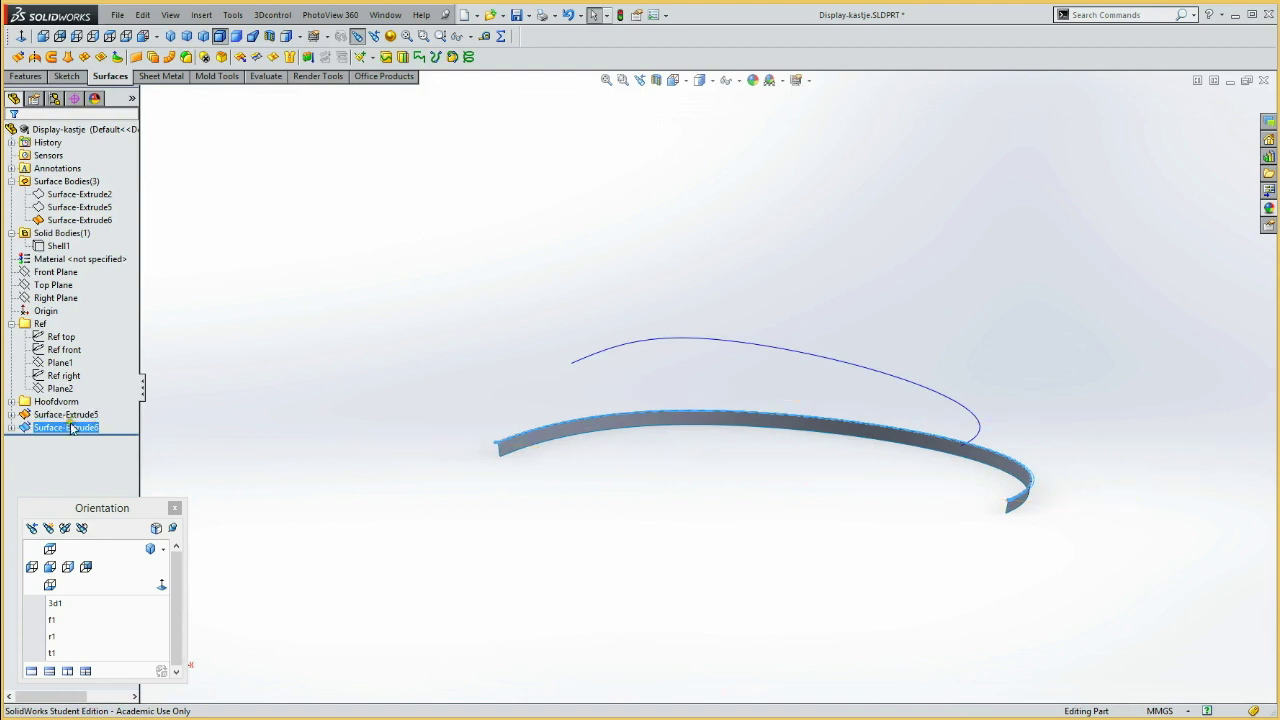
left_click(63, 350)
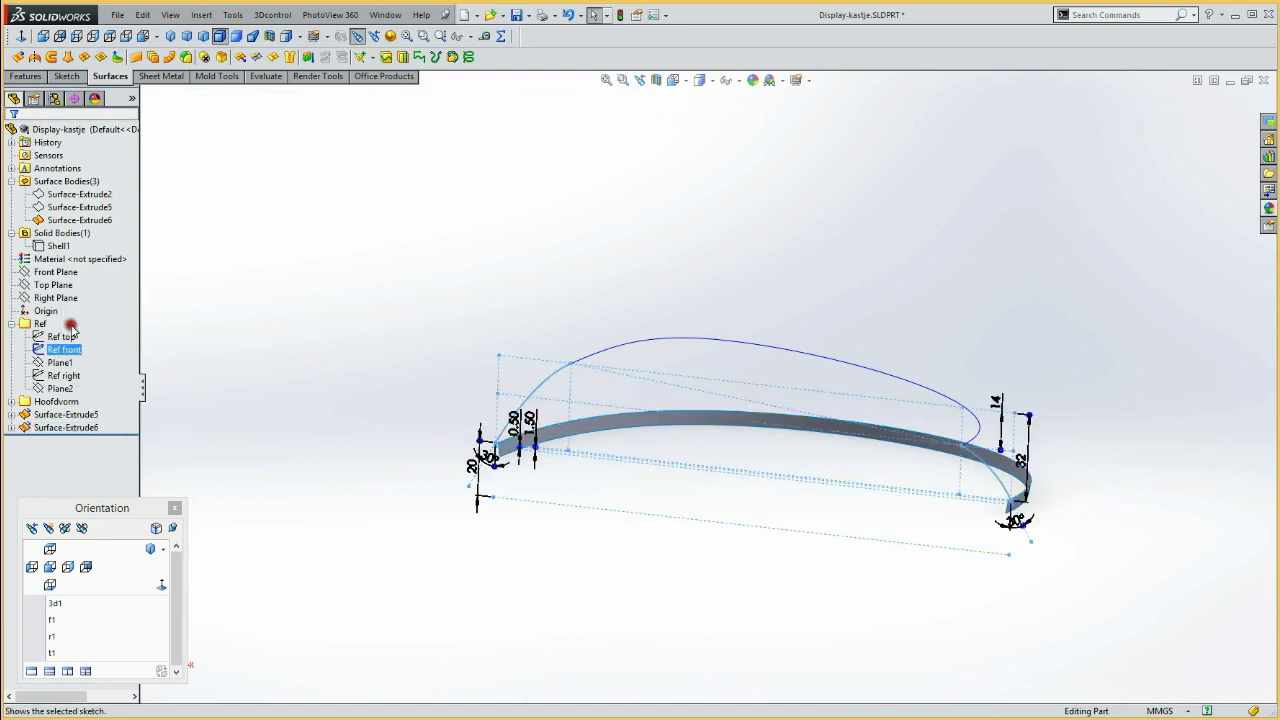
left_click(68, 338)
left_click(338, 638)
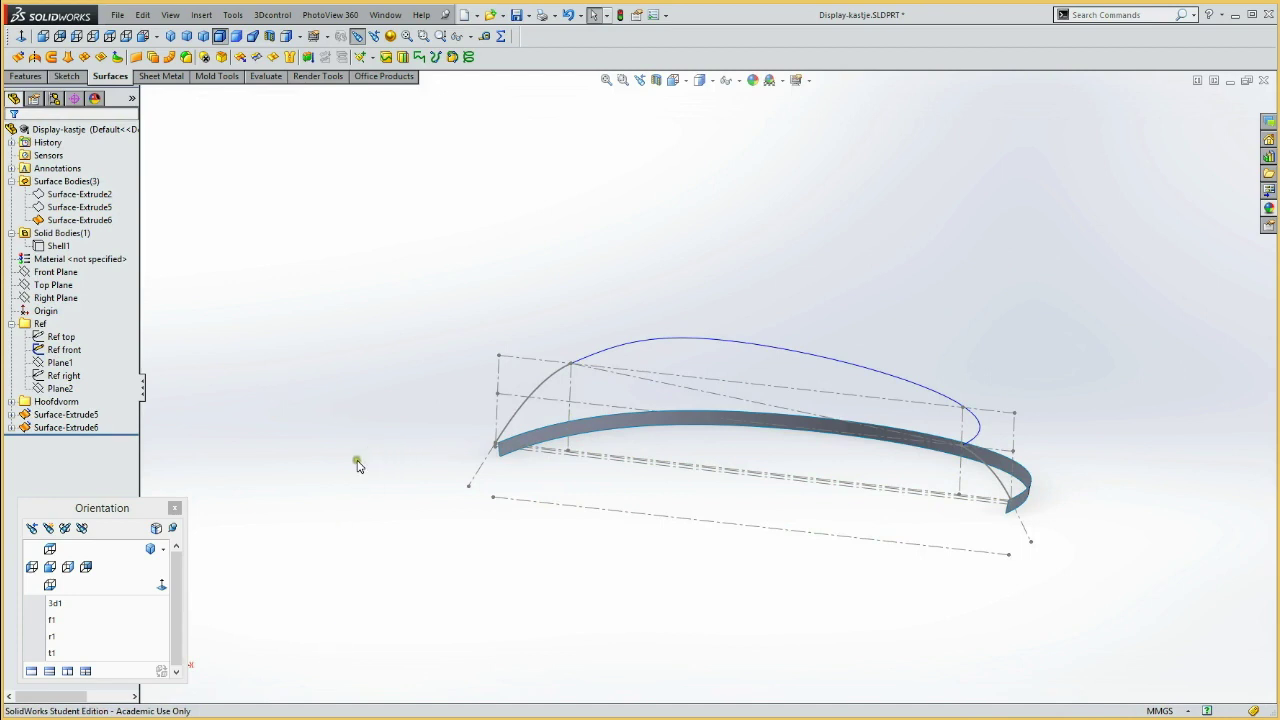
Zoom in on the surface's left end in Front view and reopen Surface-Extrude6 for editing
left_click(52, 568)
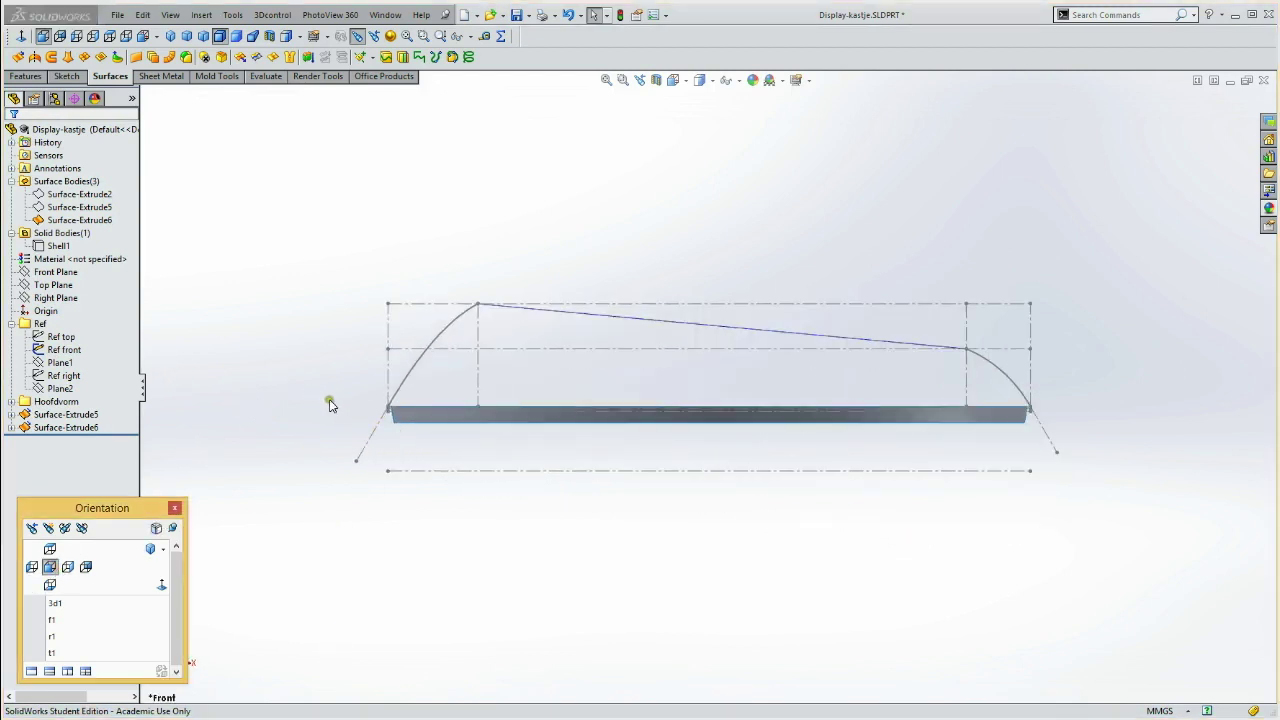
key("ctrl+shift+a")
left_click_drag(345, 380, 490, 450)
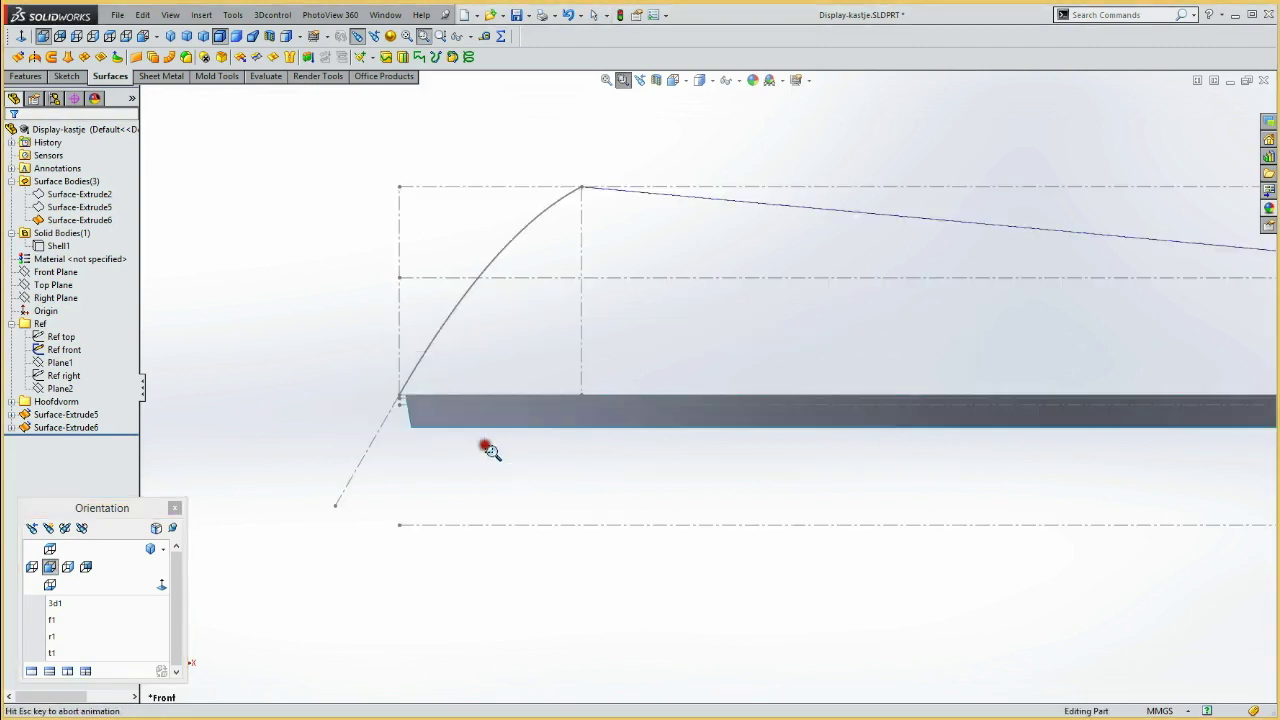
left_click(50, 428)
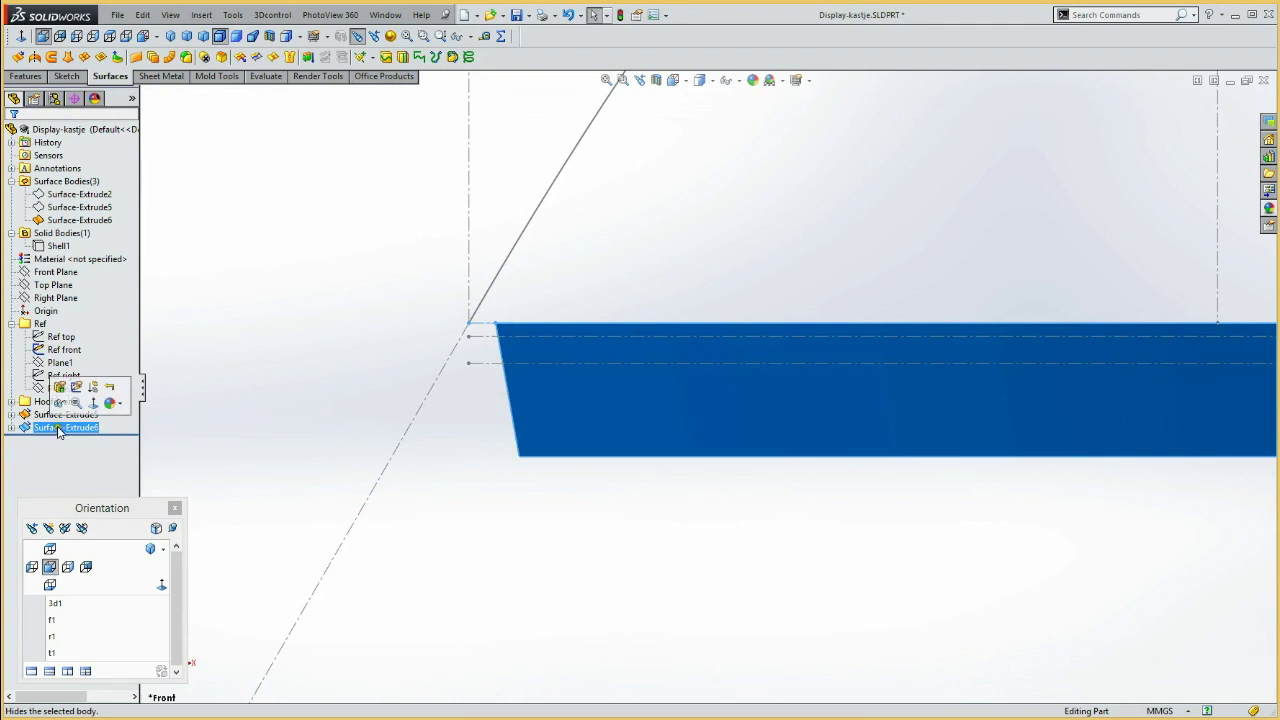
left_click(60, 387)
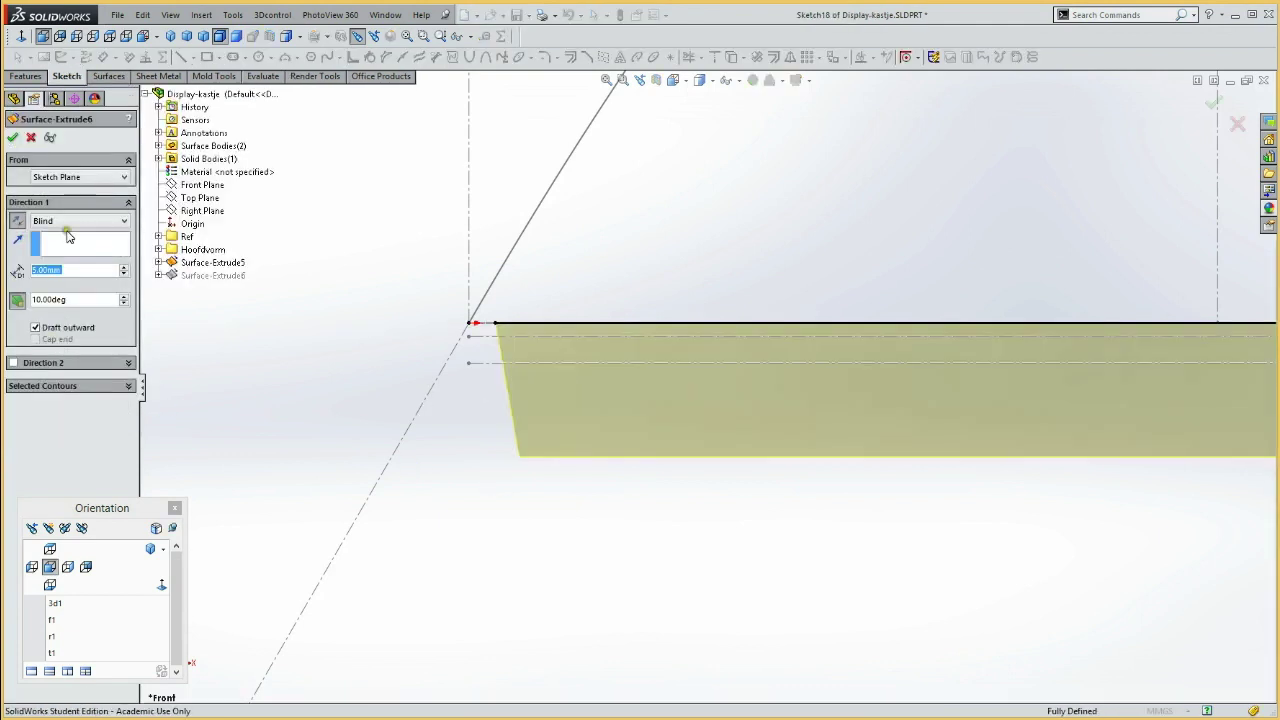
Change Surface-Extrude6's end condition to Up To Vertex at Point11 on Ref front
left_click(66, 221)
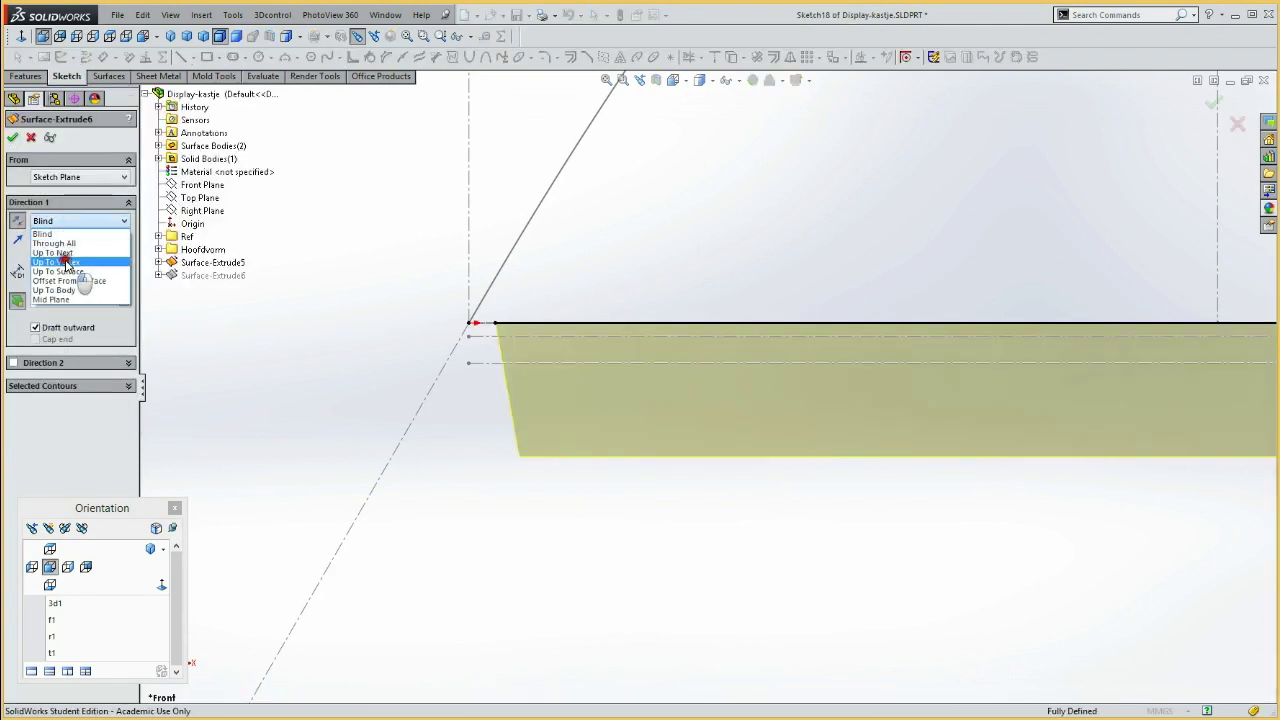
left_click(66, 263)
left_click(533, 364)
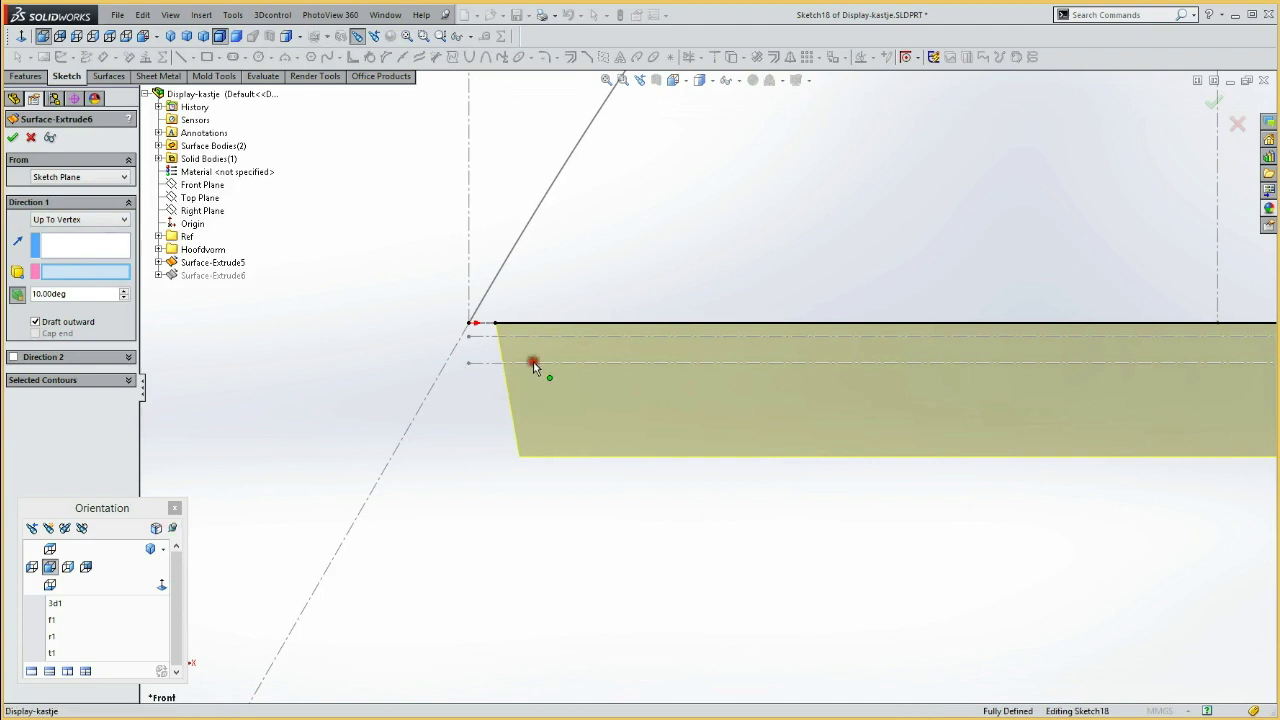
left_click(482, 369)
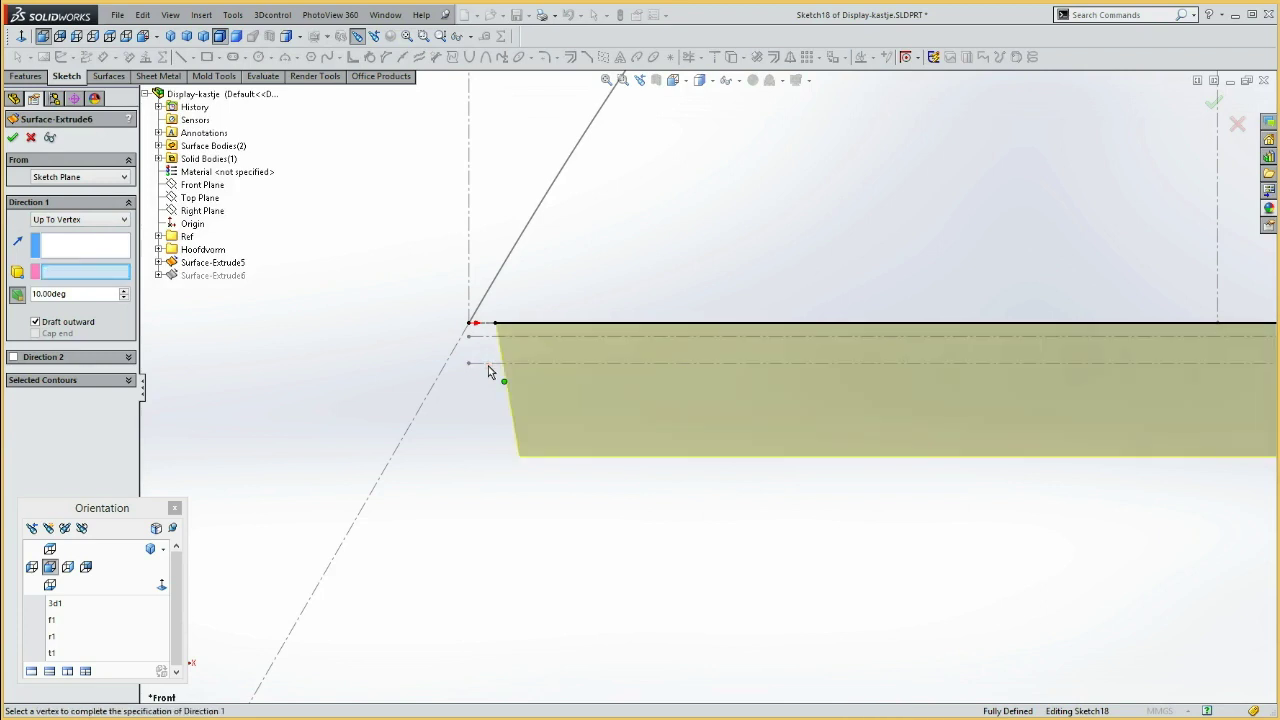
left_click(490, 366)
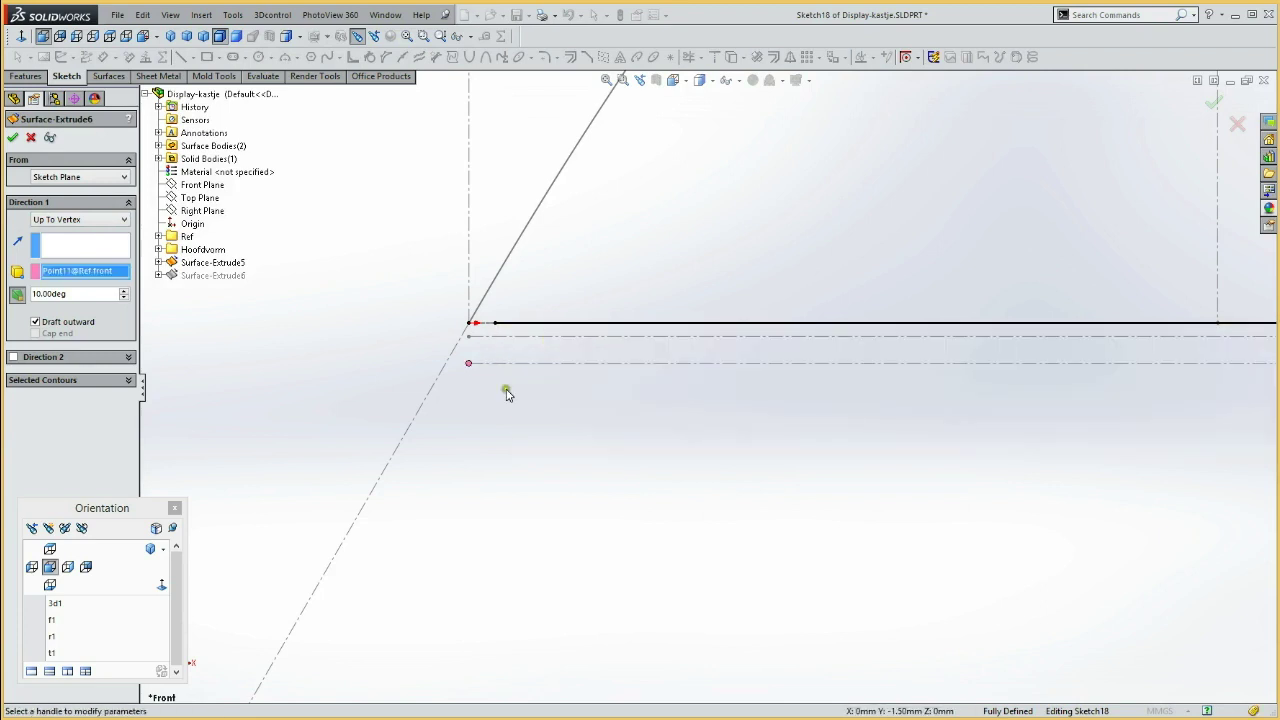
middle_click_drag(507, 393, 494, 416)
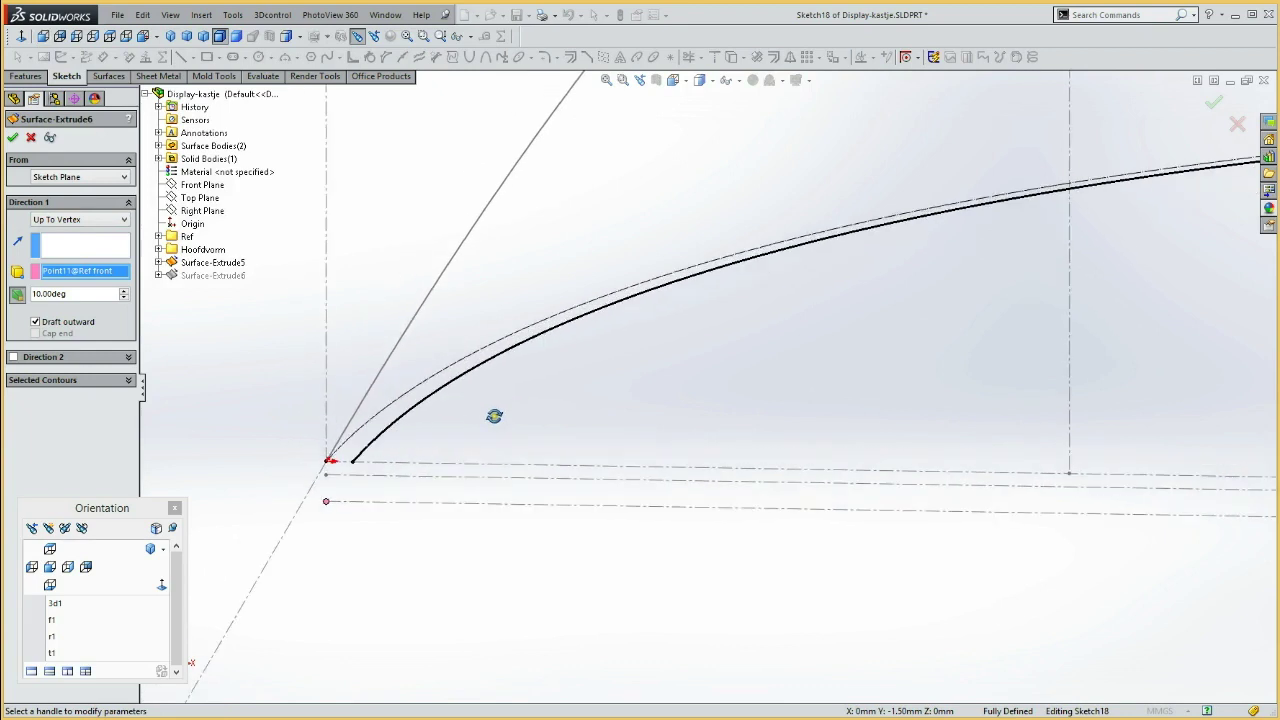
left_click(426, 505)
left_click(525, 503)
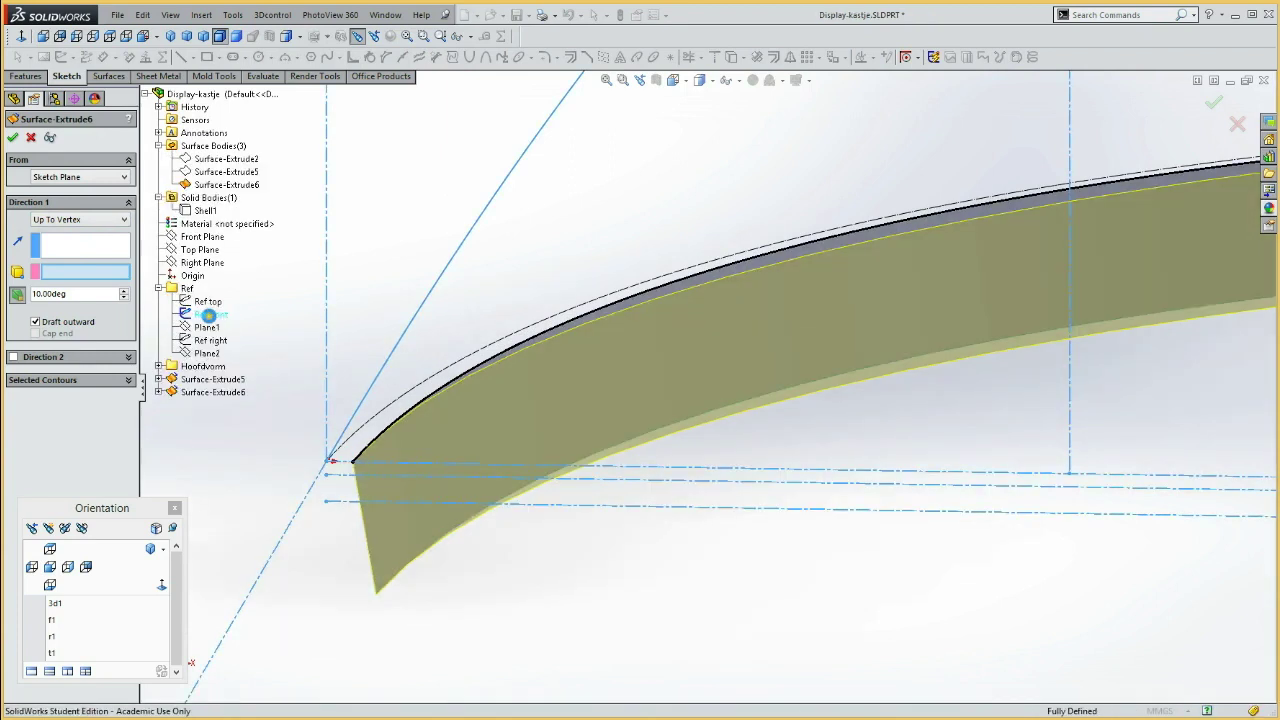
left_click(30, 139)
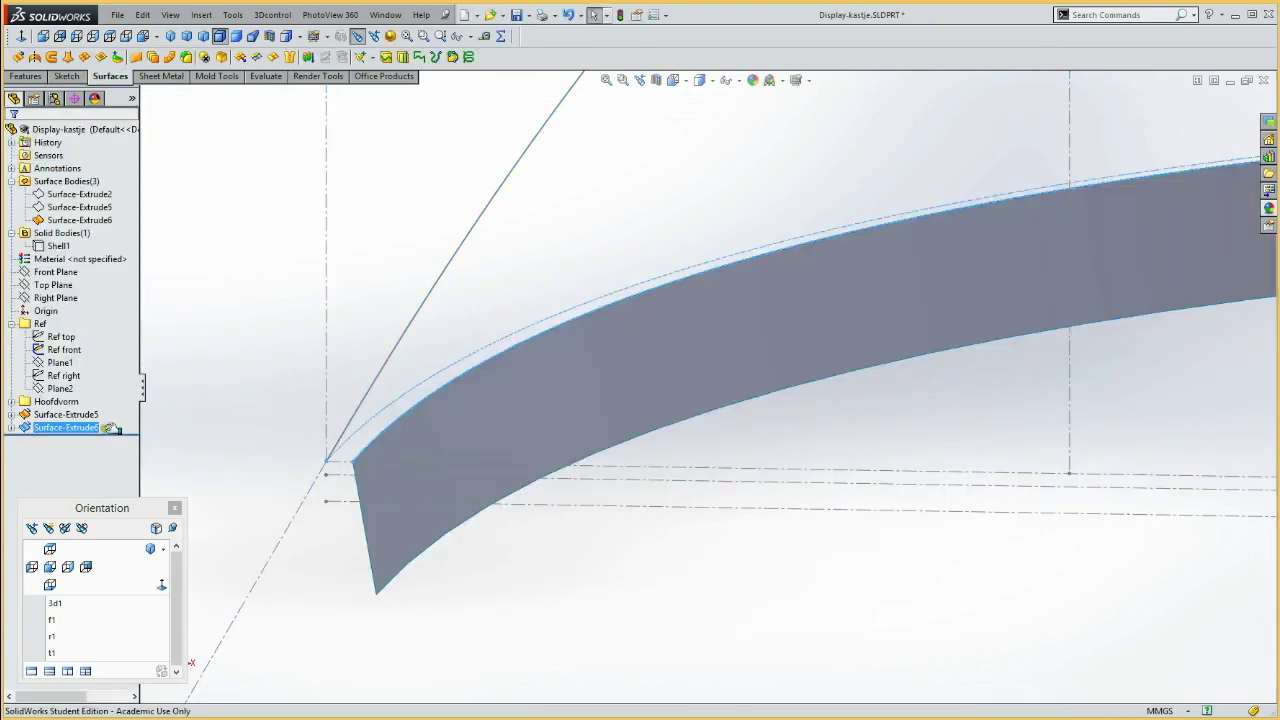
left_click(211, 474)
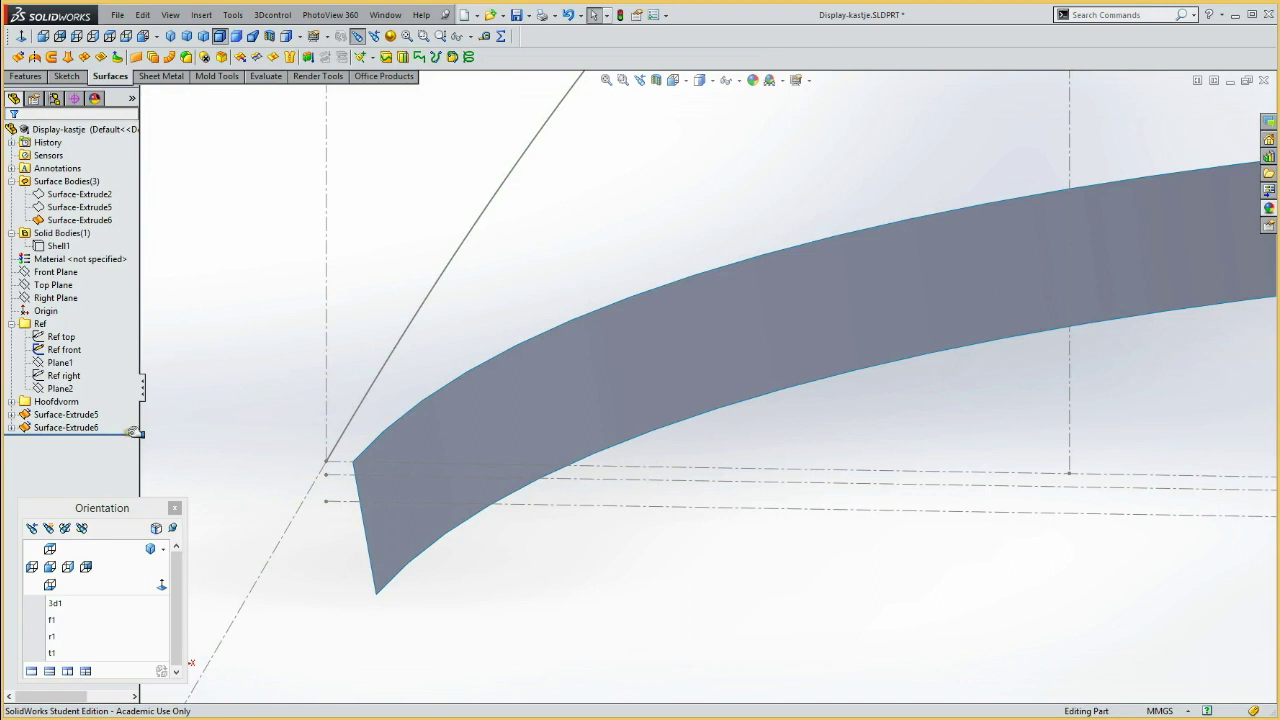
Roll back before Surface-Extrude6 and add Plane4 through Line7 of Ref front and the Front Plane
left_click_drag(133, 432, 132, 423)
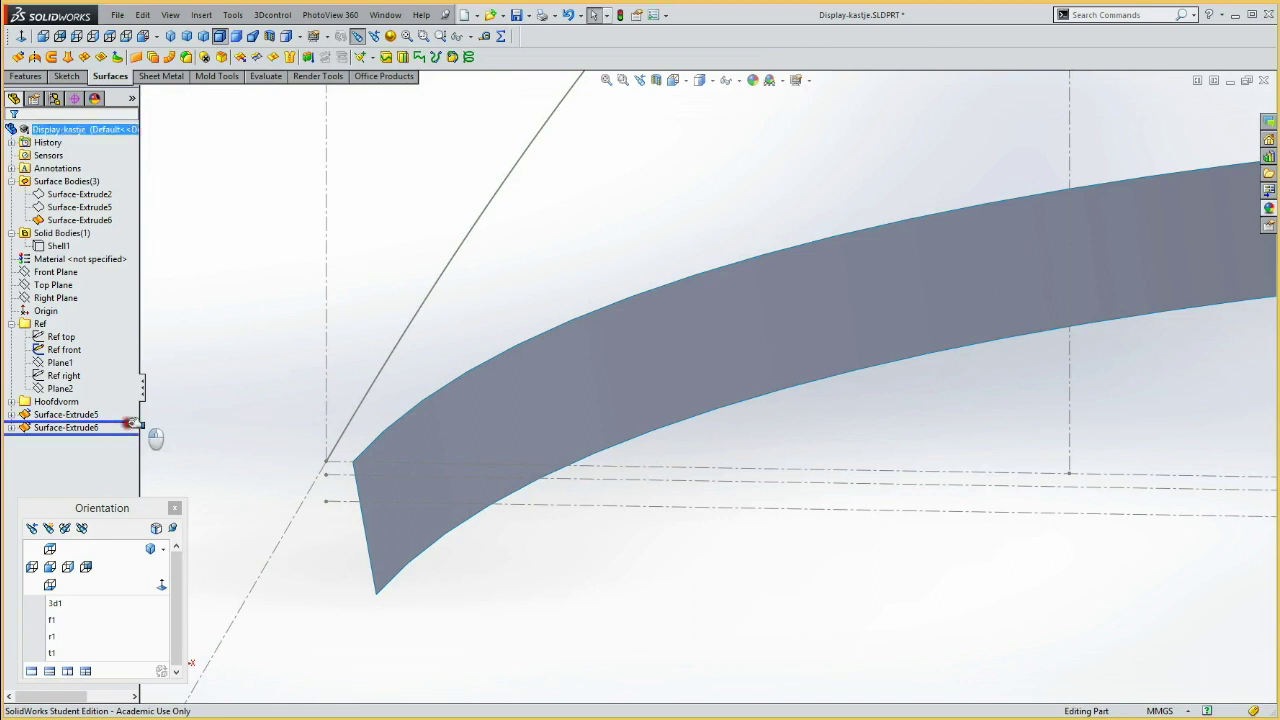
left_click_drag(132, 423, 132, 410)
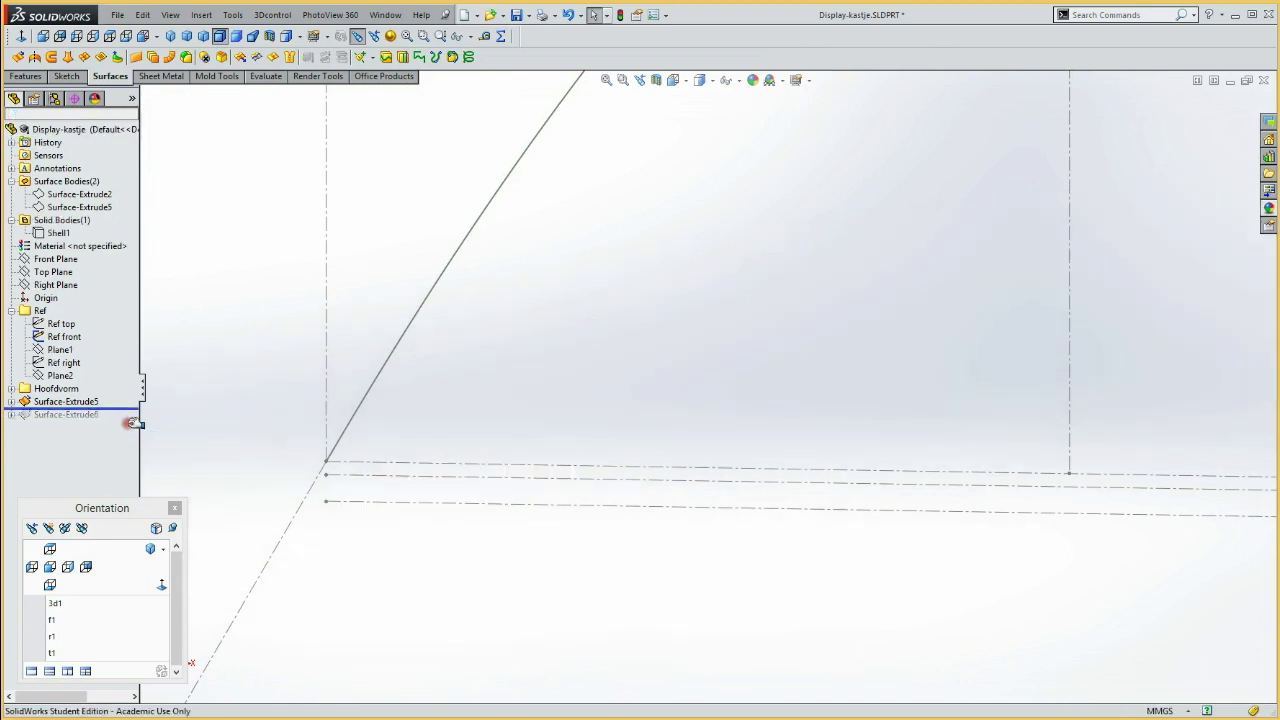
left_click(383, 502)
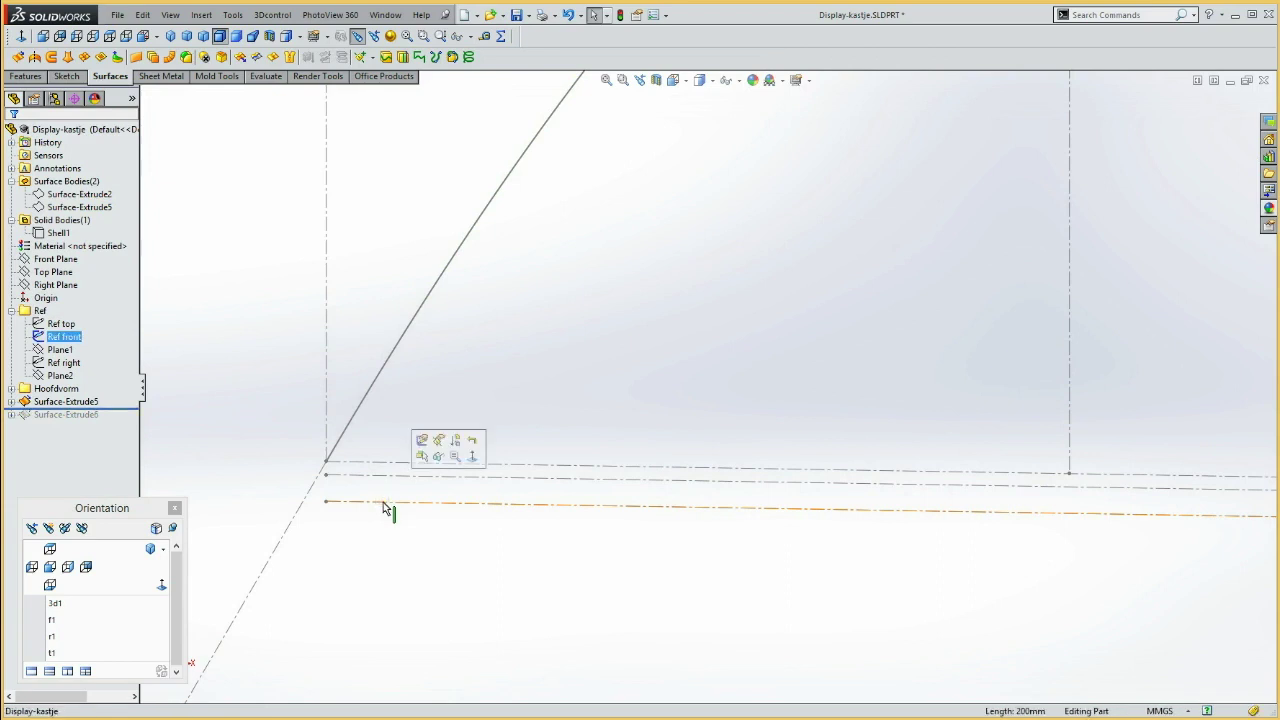
left_click(60, 260)
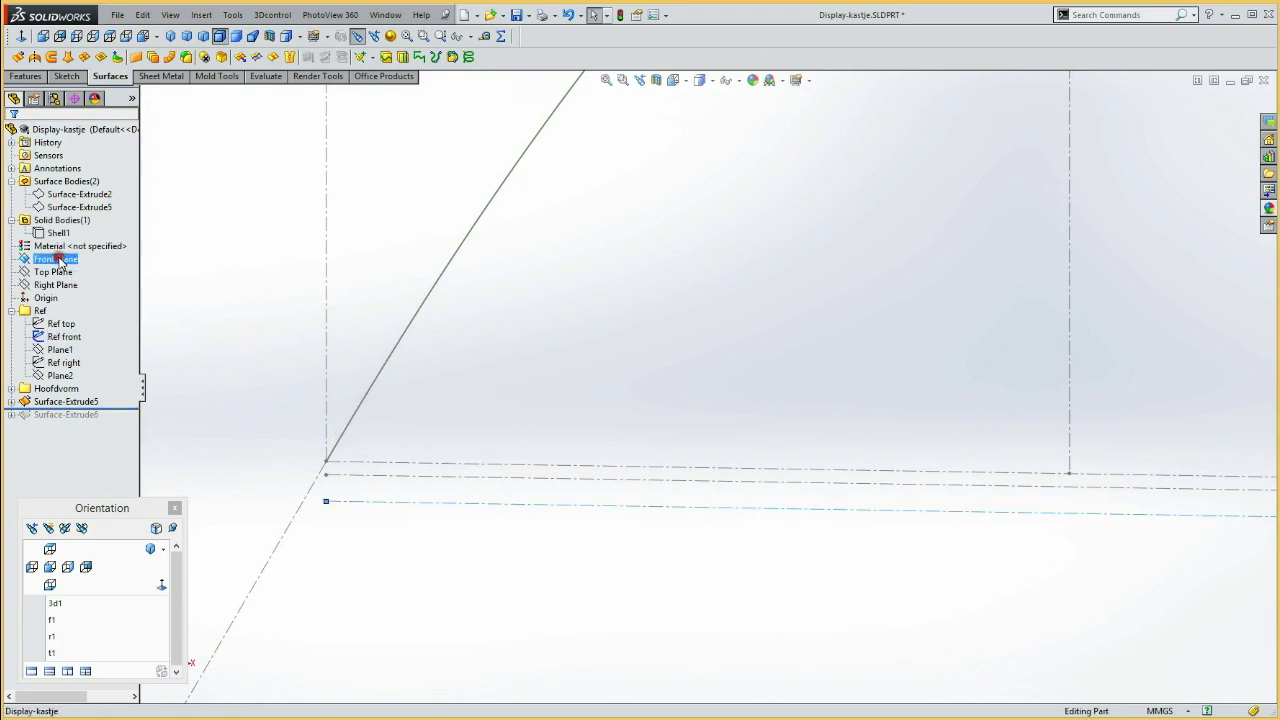
left_click(205, 15)
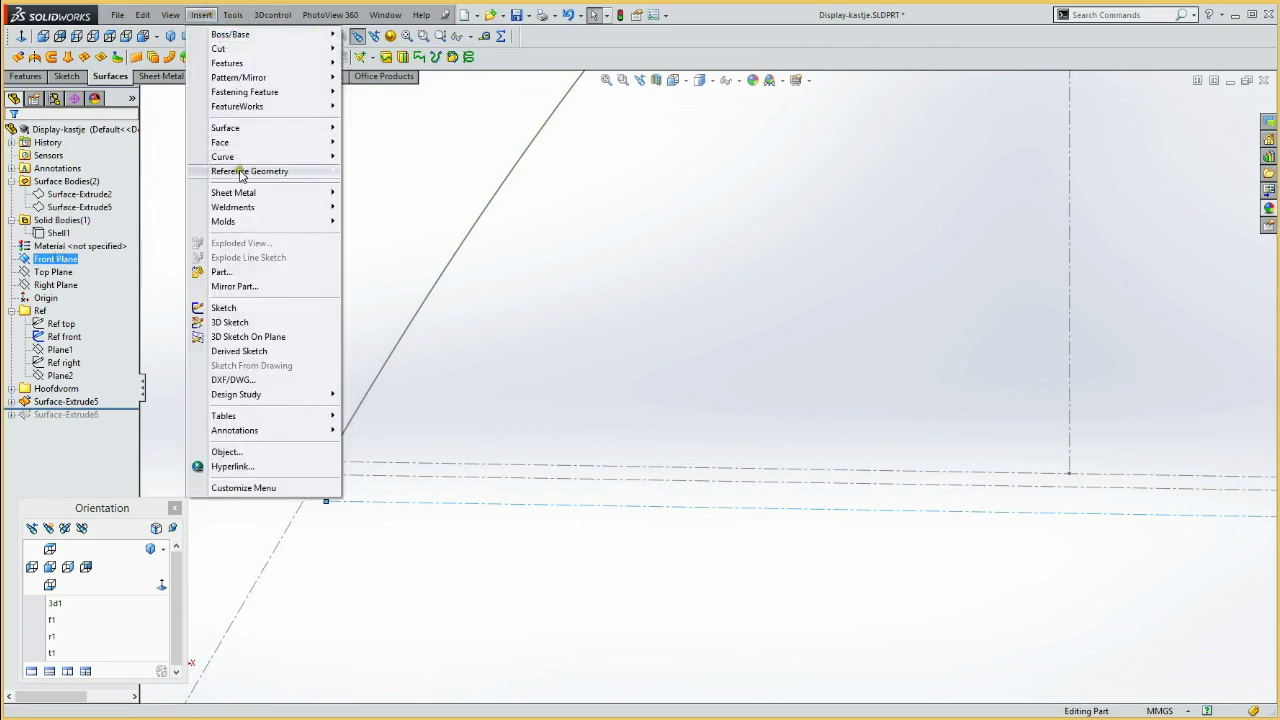
mouse_move(250, 171)
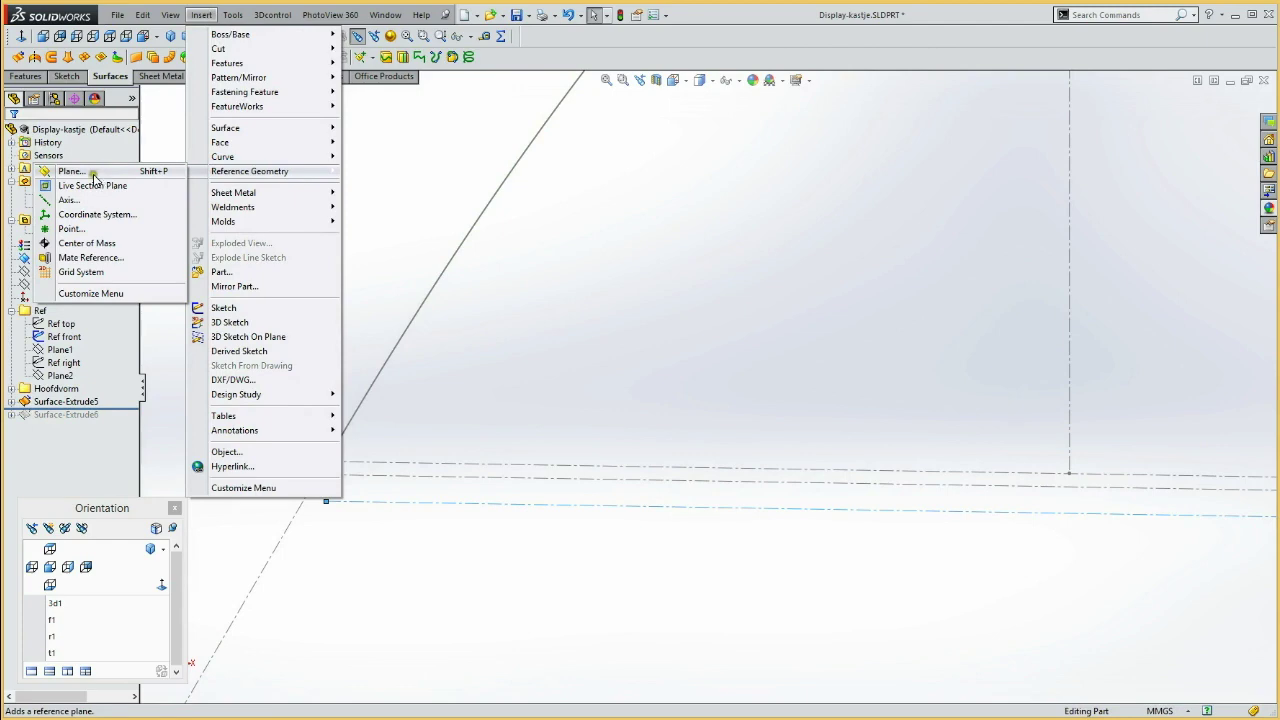
left_click(72, 171)
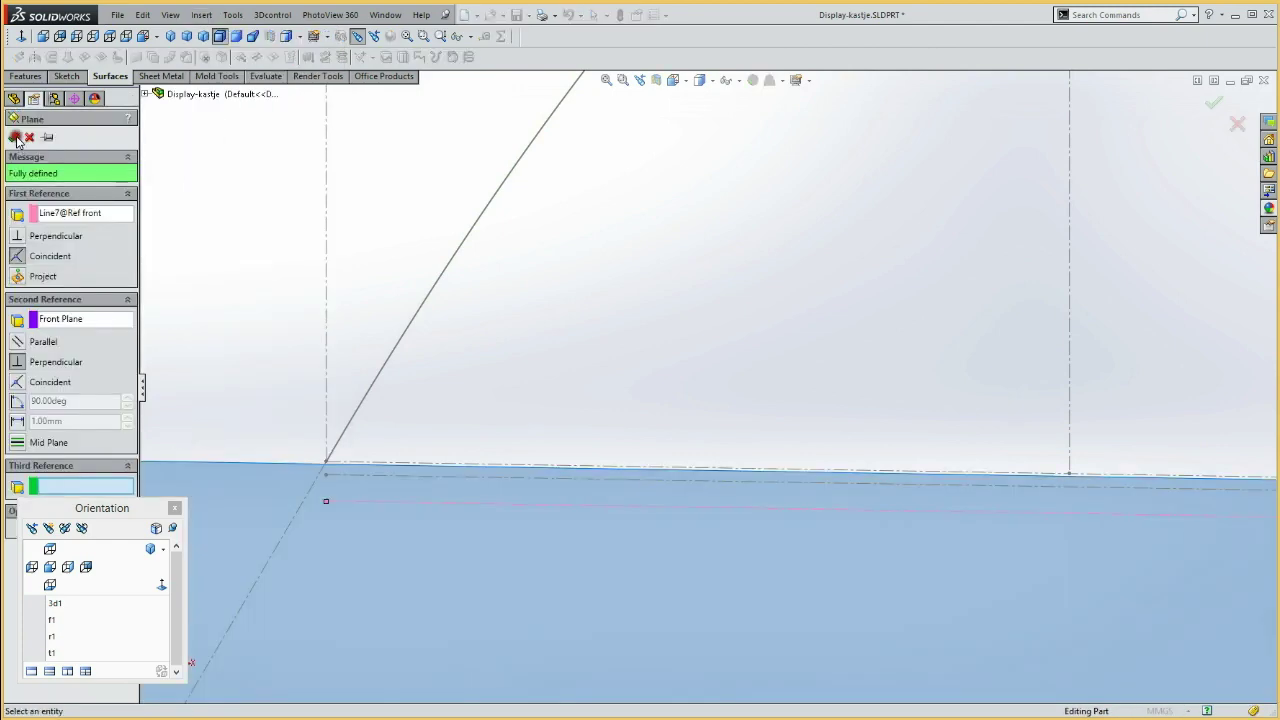
left_click(13, 137)
scroll(466, 428, "up", 1)
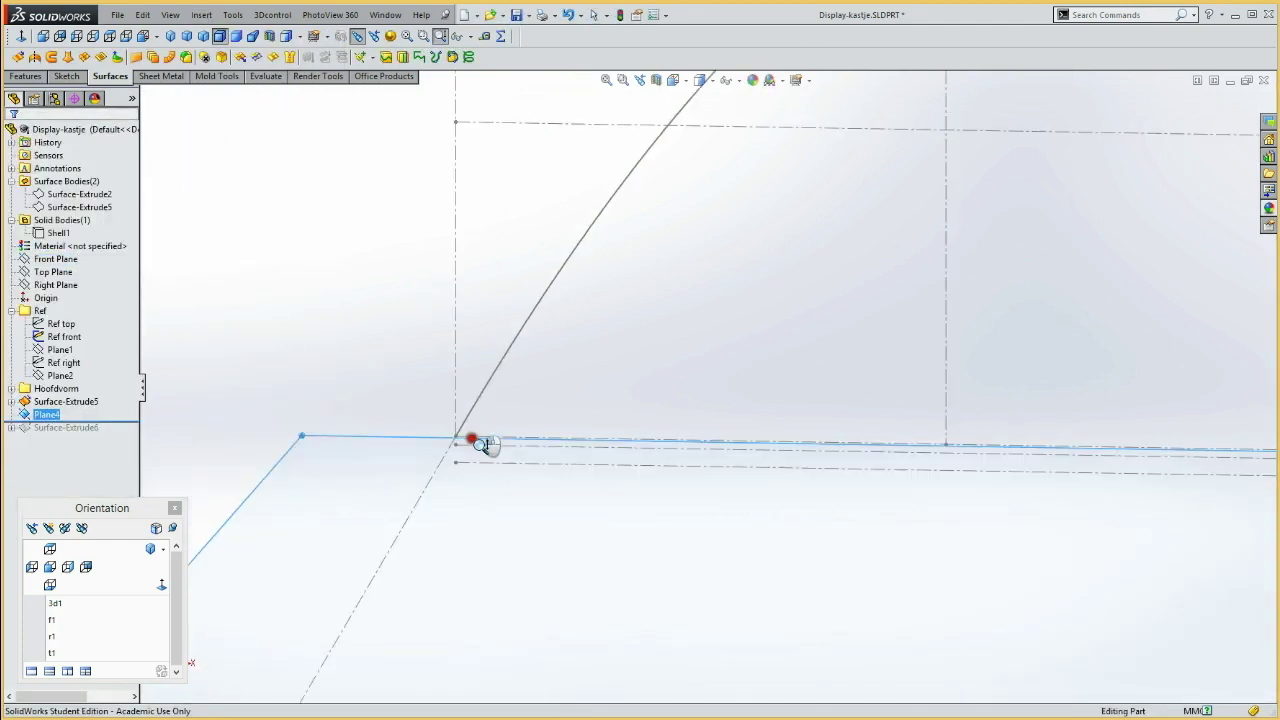
scroll(485, 480, "up", 3)
scroll(493, 500, "down", 2)
scroll(493, 467, "up", 1)
scroll(491, 474, "up", 1)
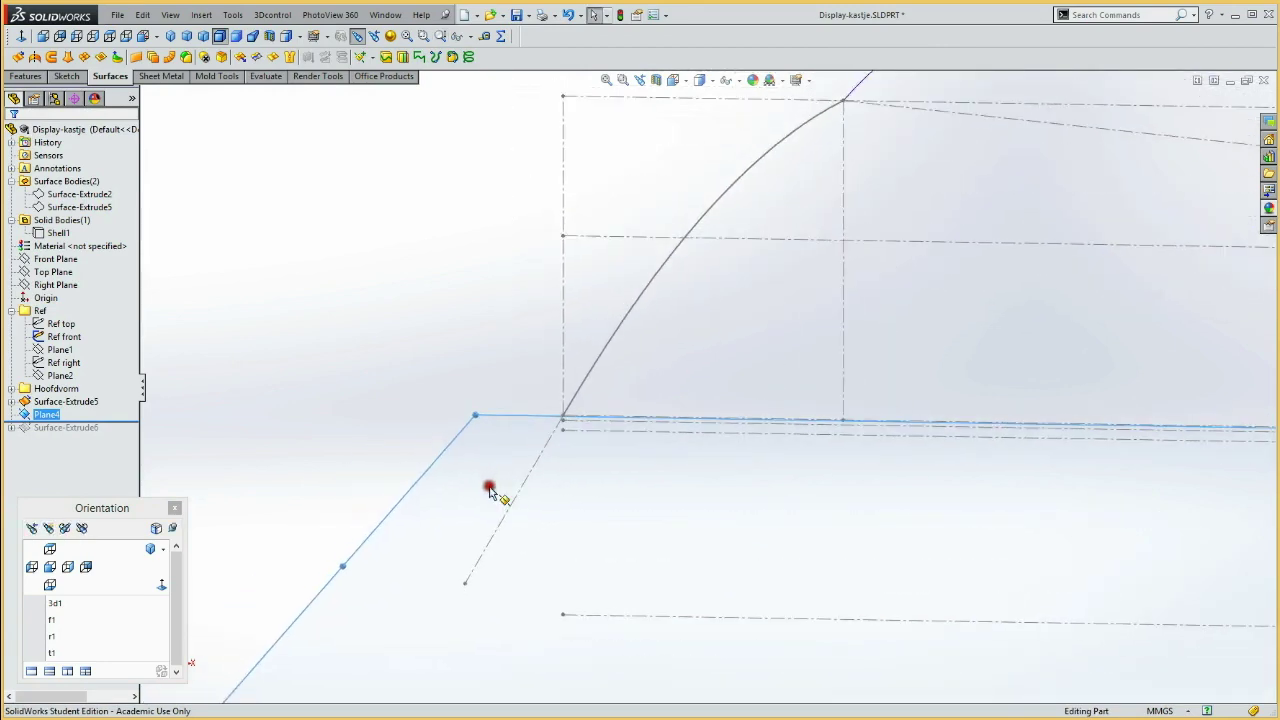
Switch to Front view and roll the feature tree forward to include Surface-Extrude6
left_click(50, 567)
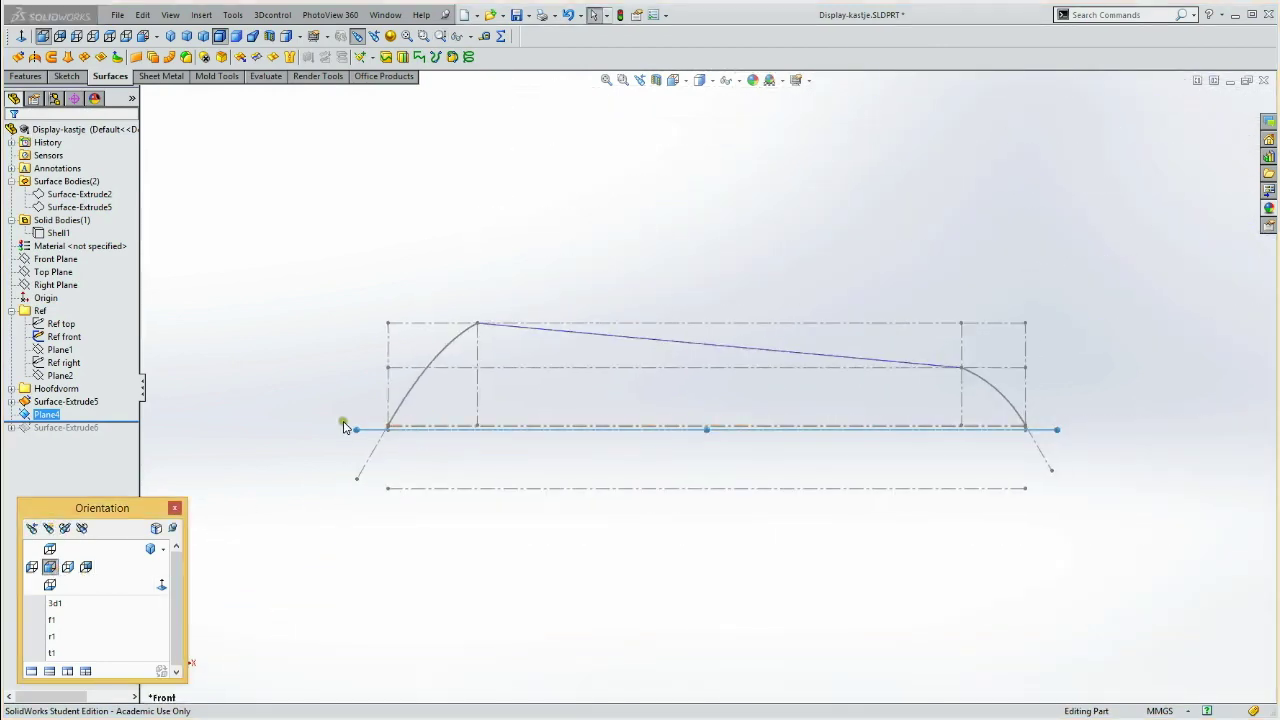
left_click(55, 389)
key("Escape")
key("ctrl+shift+z")
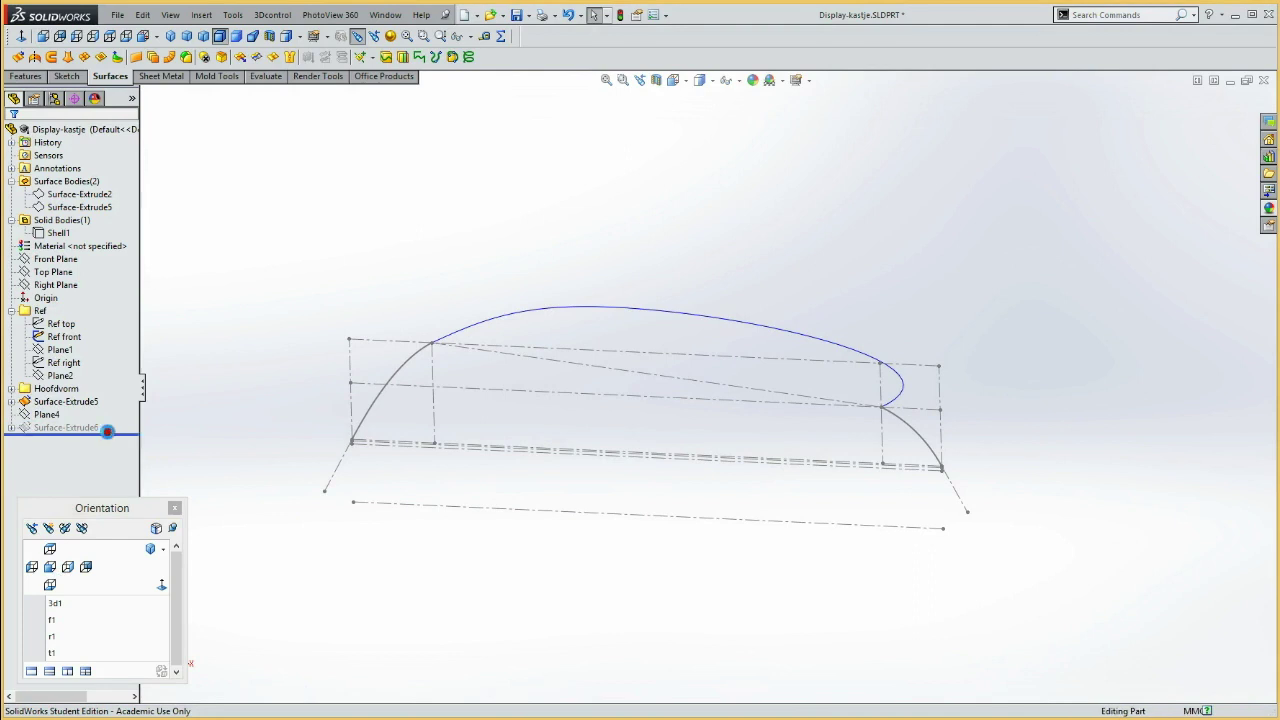
left_click_drag(118, 423, 106, 445)
left_click(68, 438)
Change Surface-Extrude6's Direction 1 end condition to Up To Surface at Plane4
double_click(60, 441)
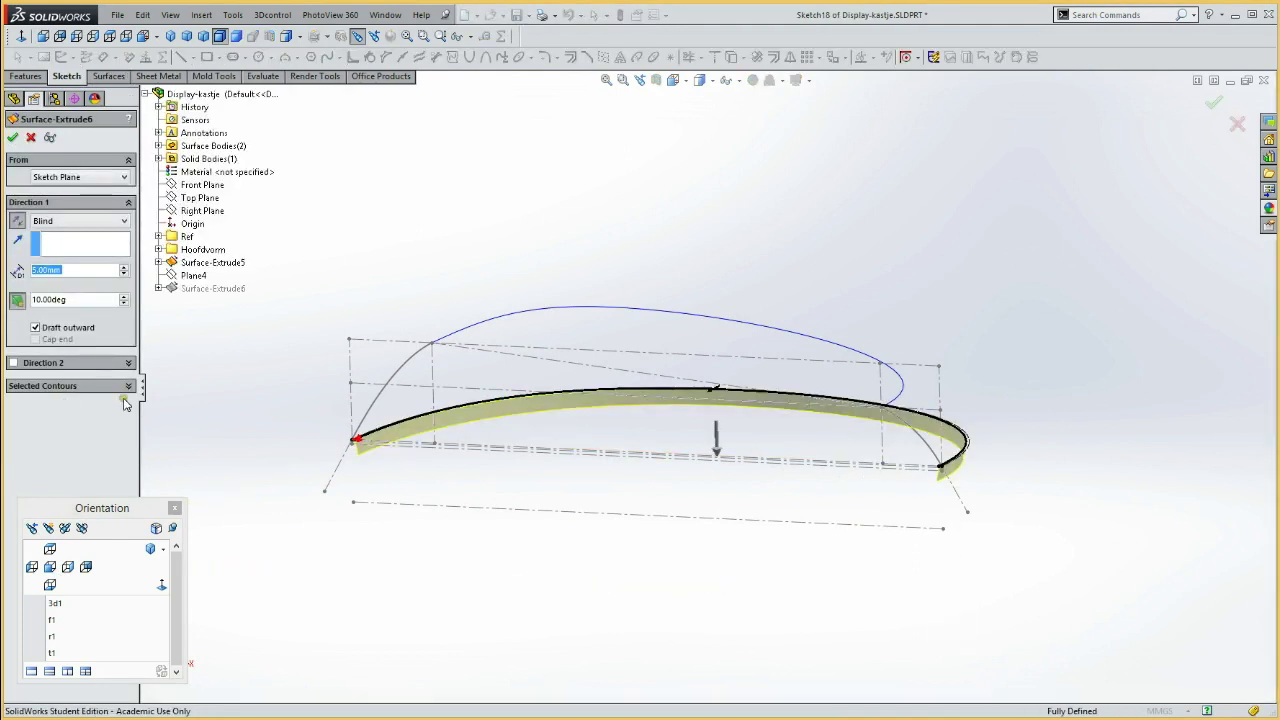
left_click(62, 221)
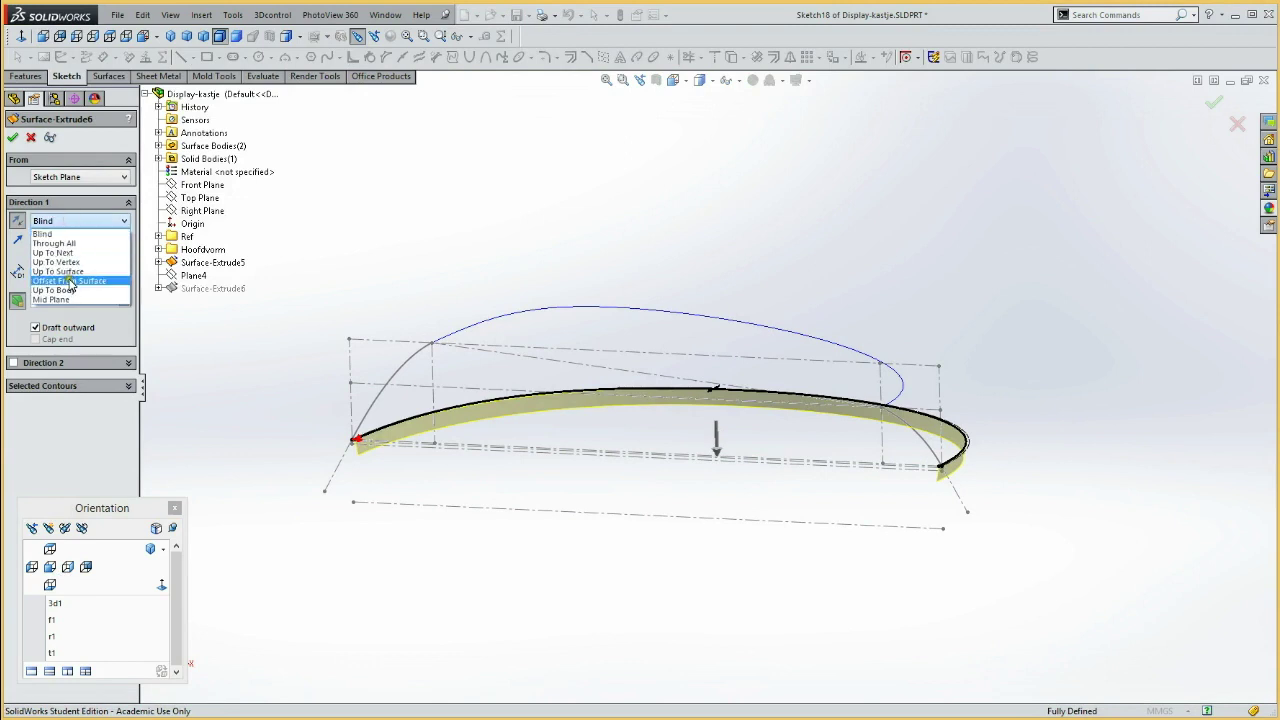
left_click(60, 272)
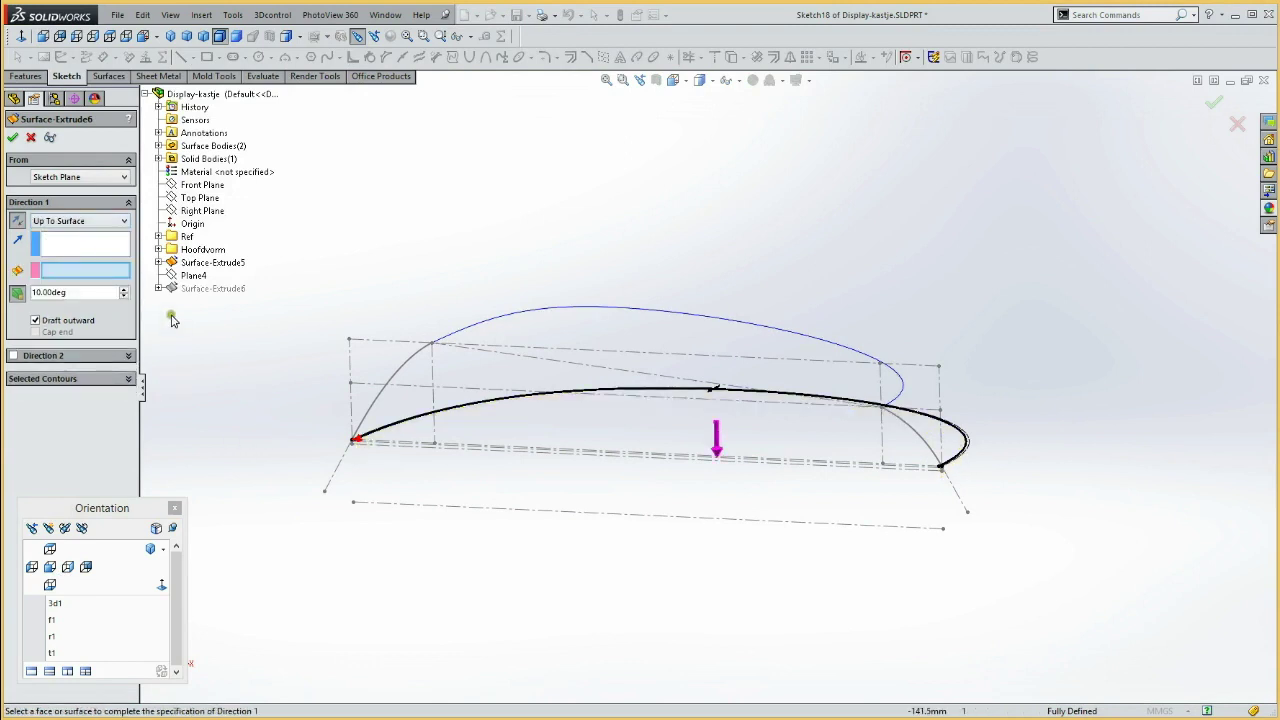
left_click(194, 277)
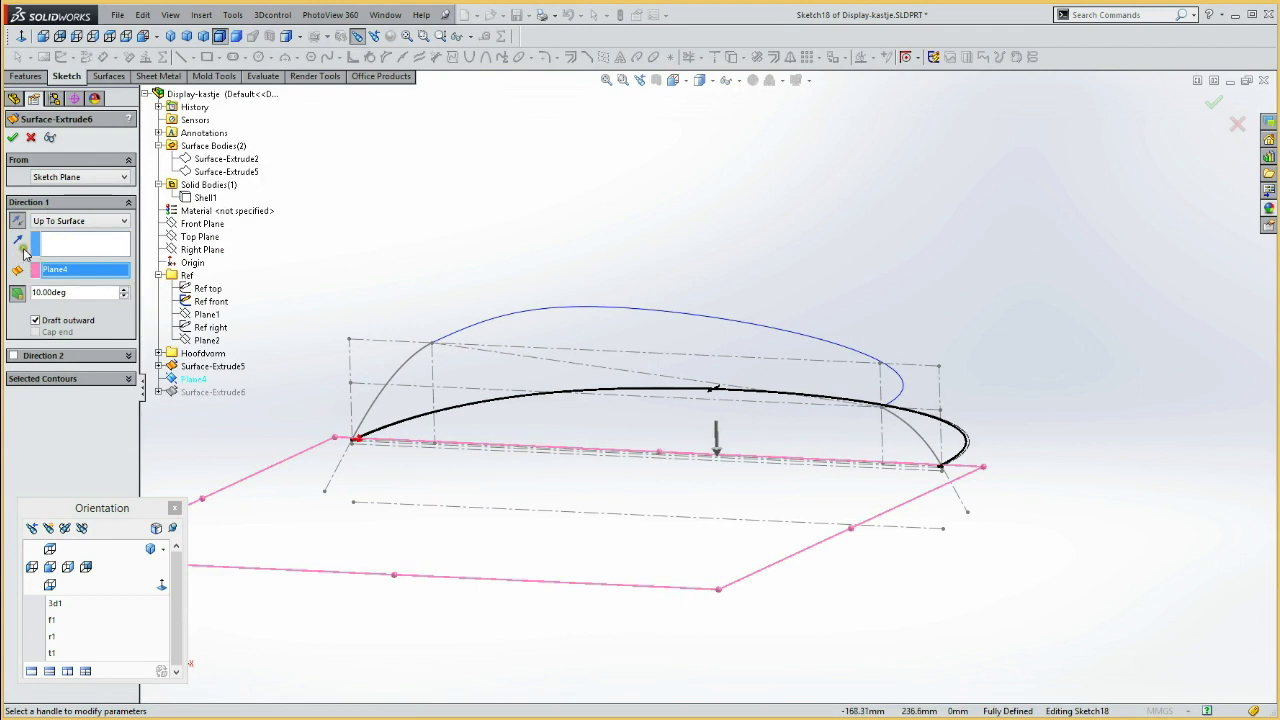
left_click(12, 137)
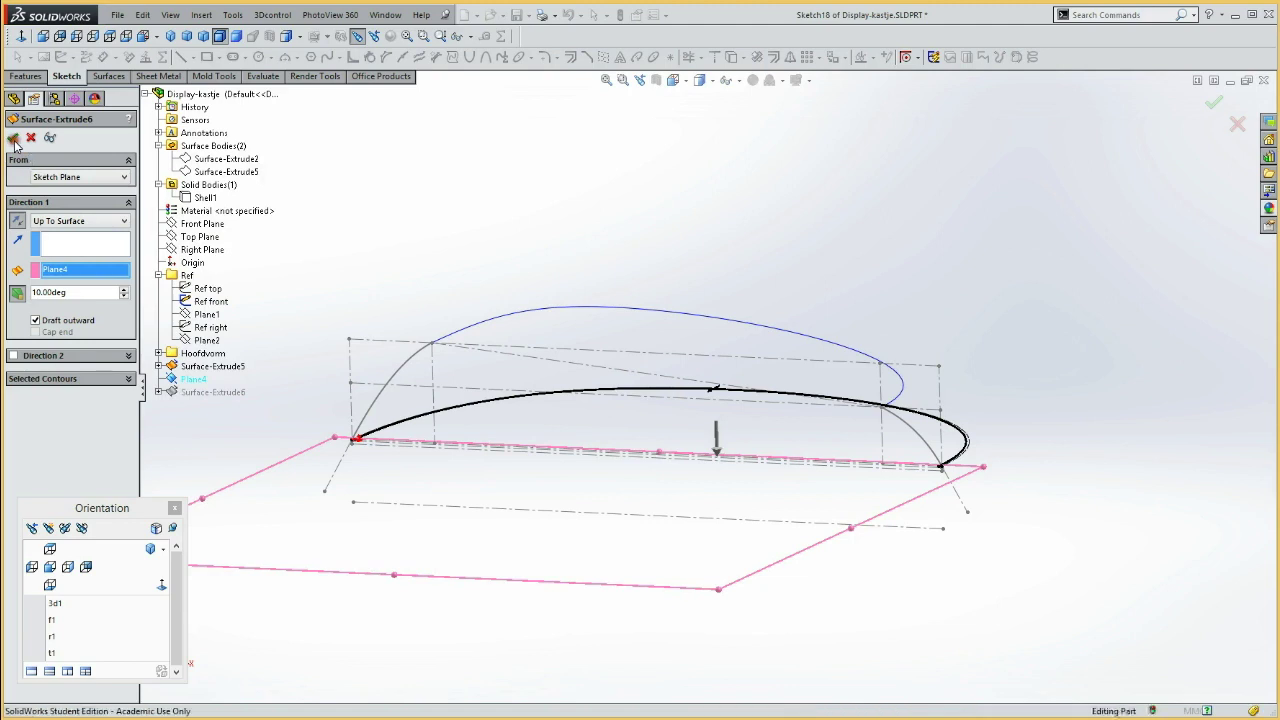
left_click(262, 378)
mouse_move(376, 482)
middle_mouse_down()
mouse_move(400, 451)
mouse_move(366, 466)
mouse_move(406, 440)
middle_mouse_up()
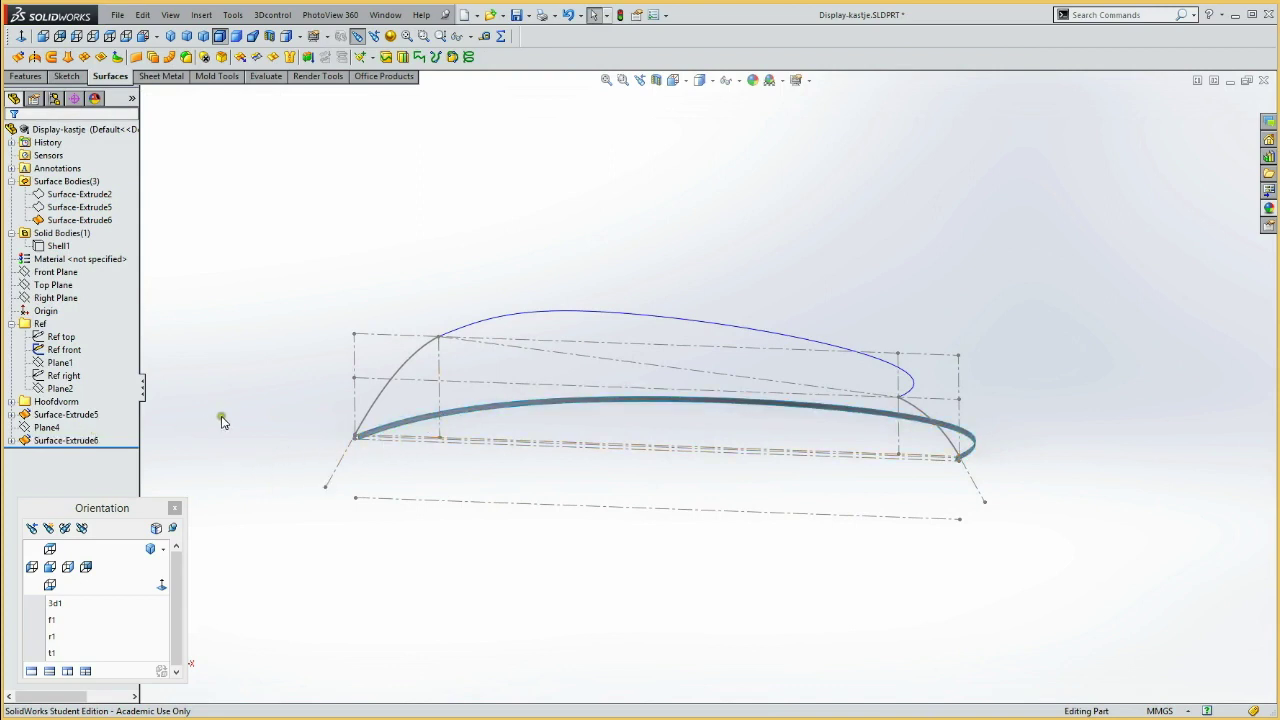
Sketch on Plane4 and convert Surface-Extrude6's 332.10 mm bottom edge into Sketch19
left_click(46, 428)
left_click(55, 410)
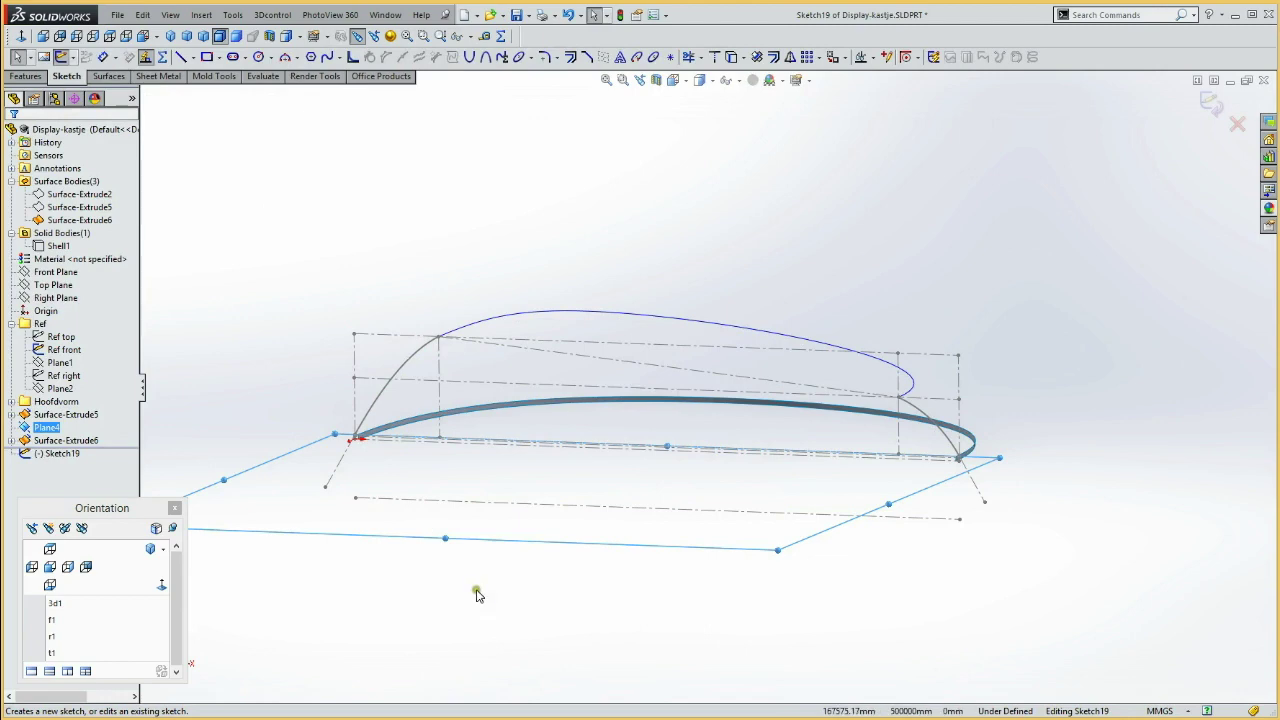
key("ctrl+7")
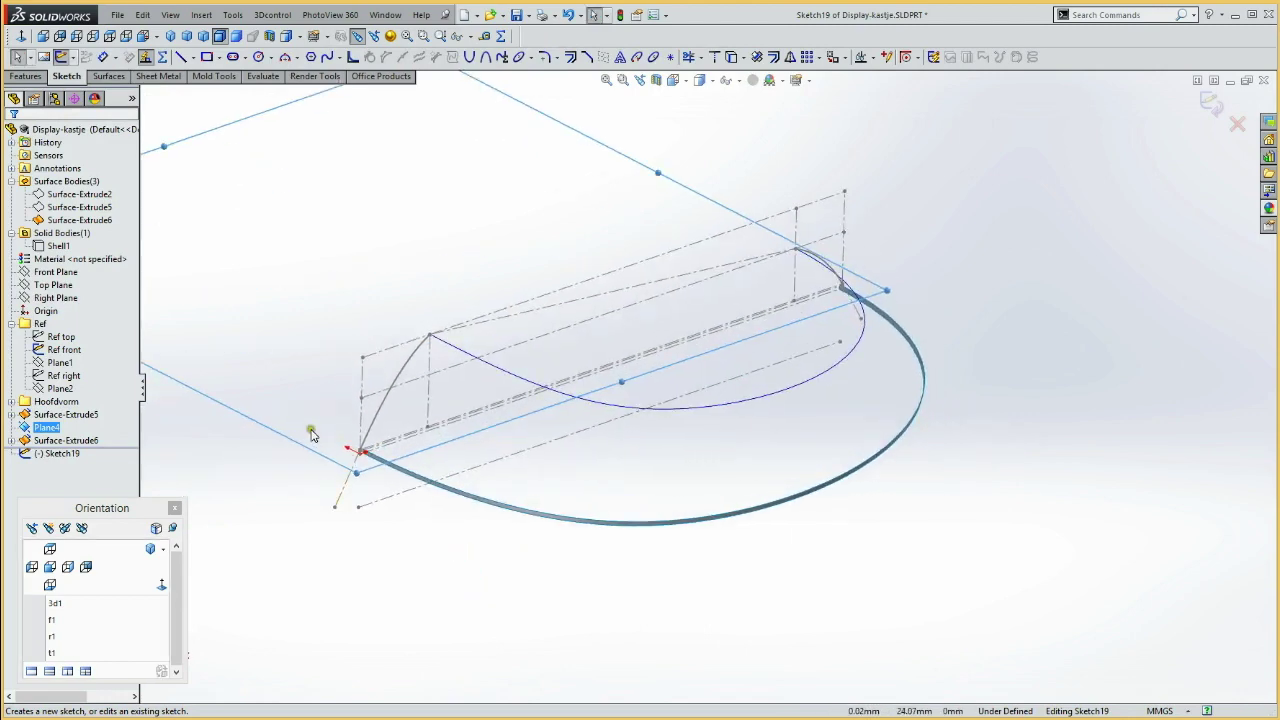
left_click_drag(340, 428, 410, 480)
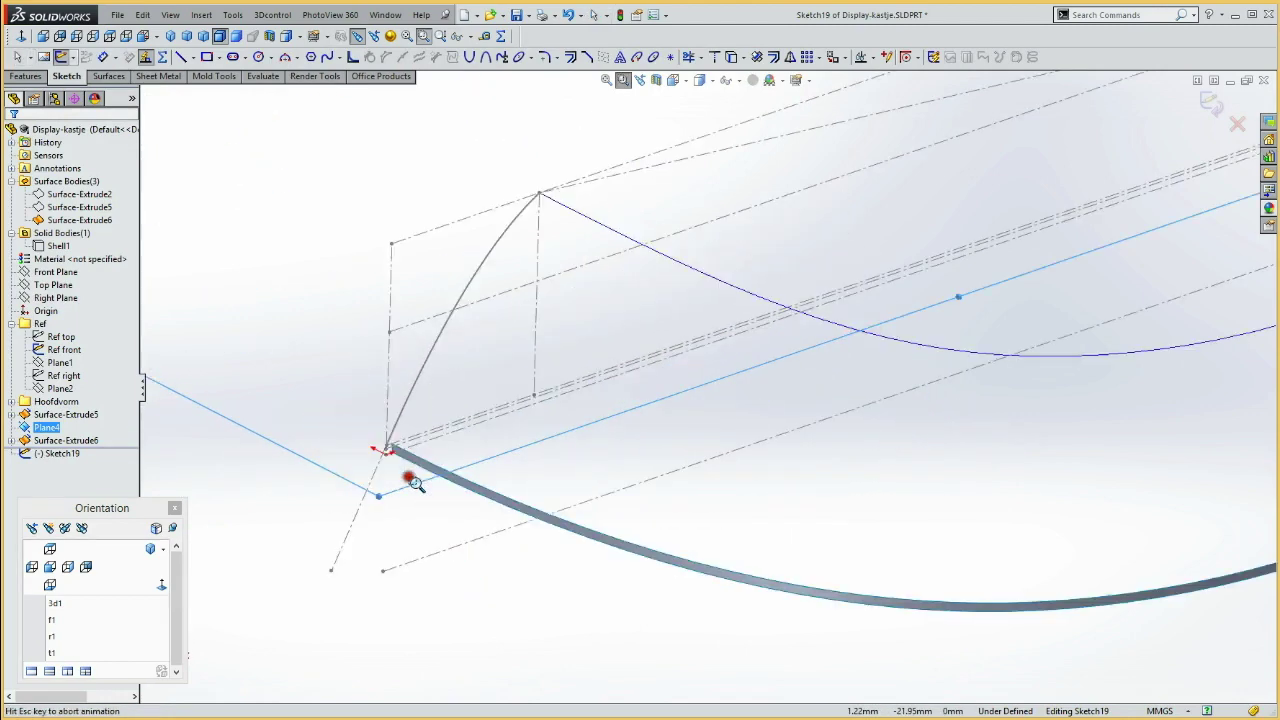
key("Escape")
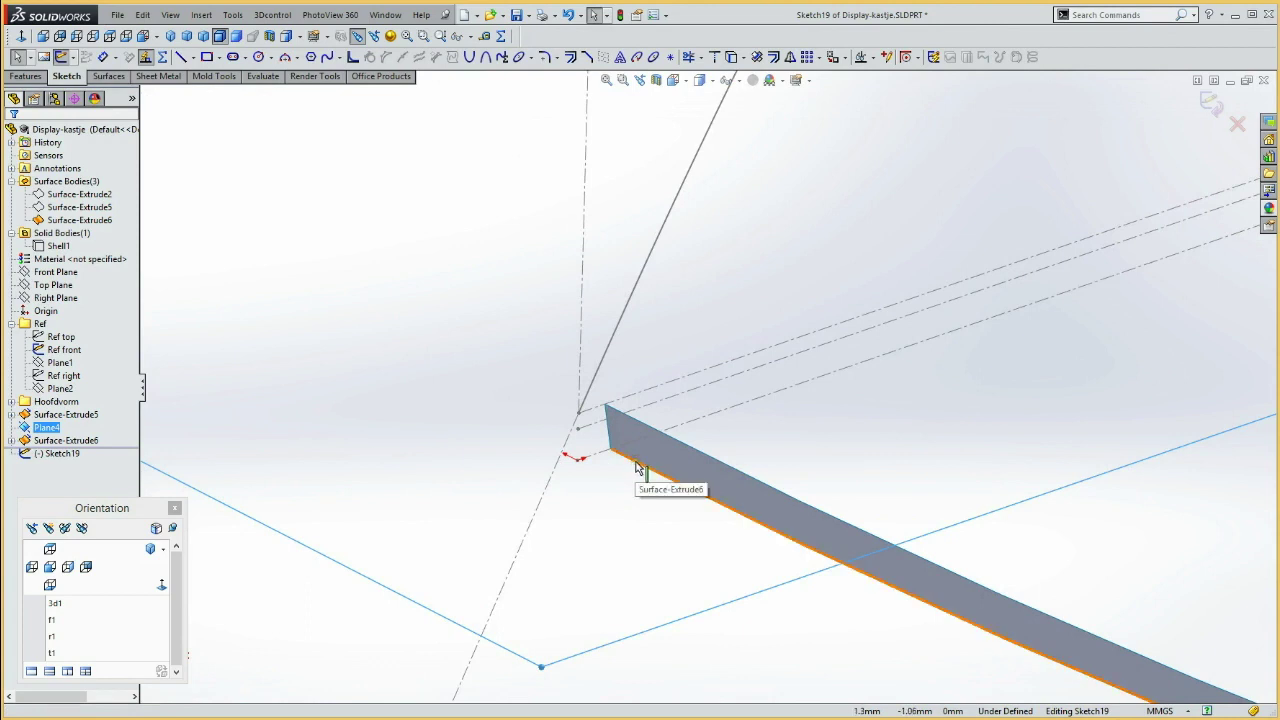
left_click(636, 466)
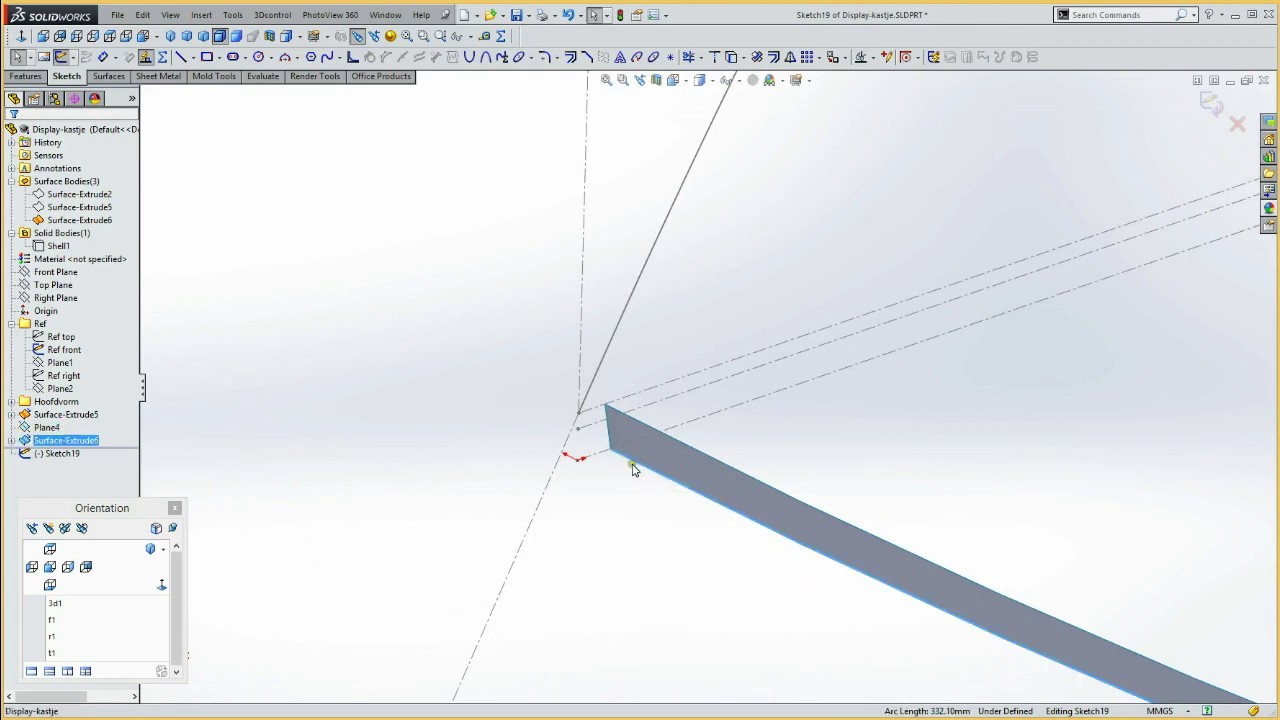
left_click(731, 57)
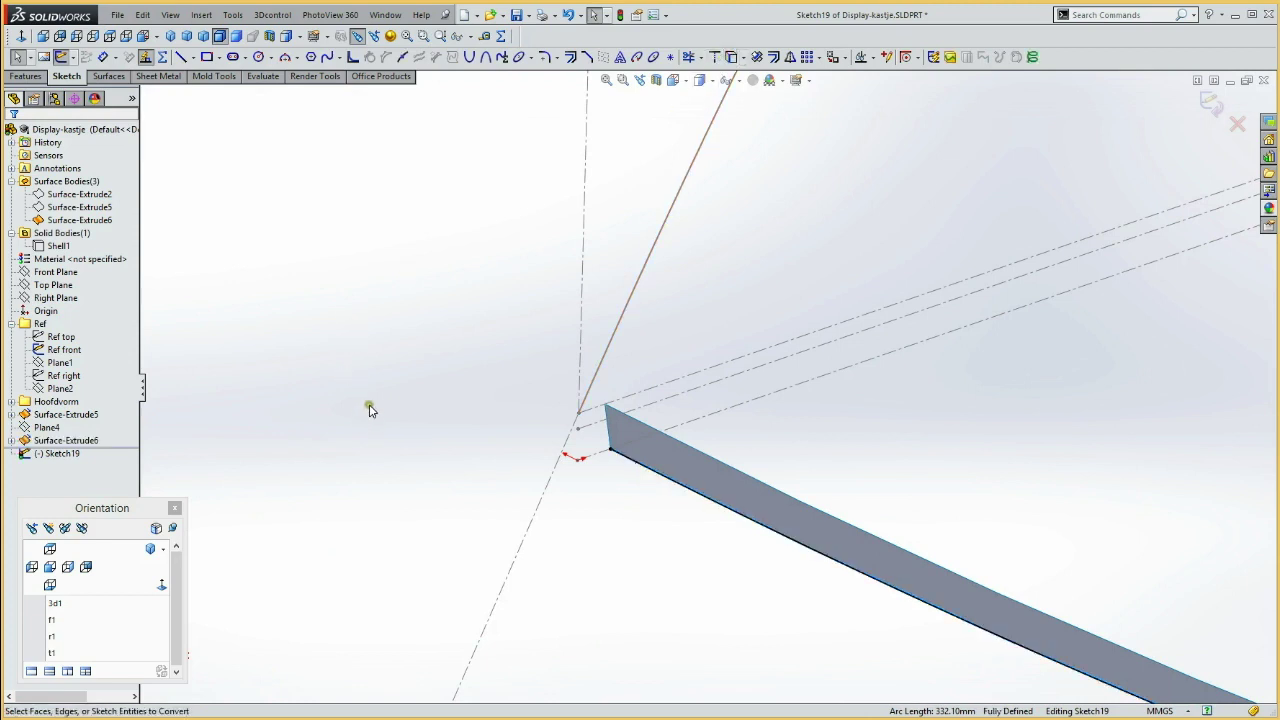
middle_click_drag(369, 404, 440, 569)
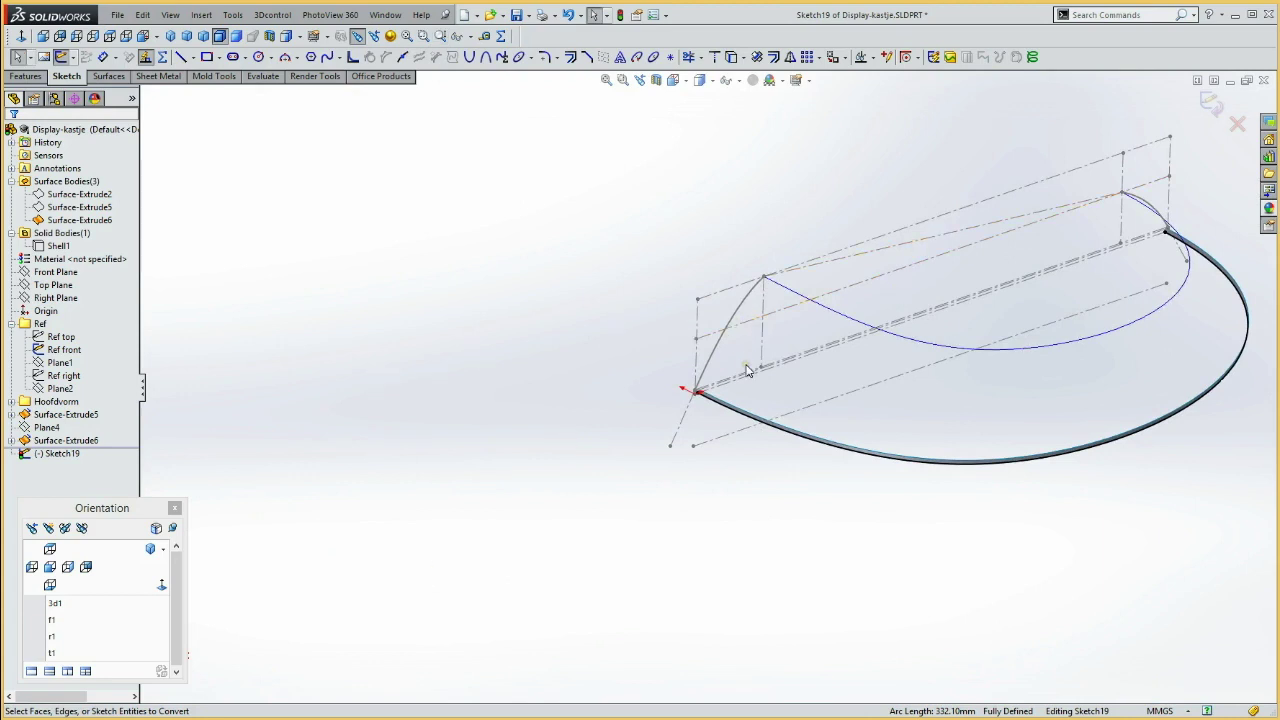
key("l")
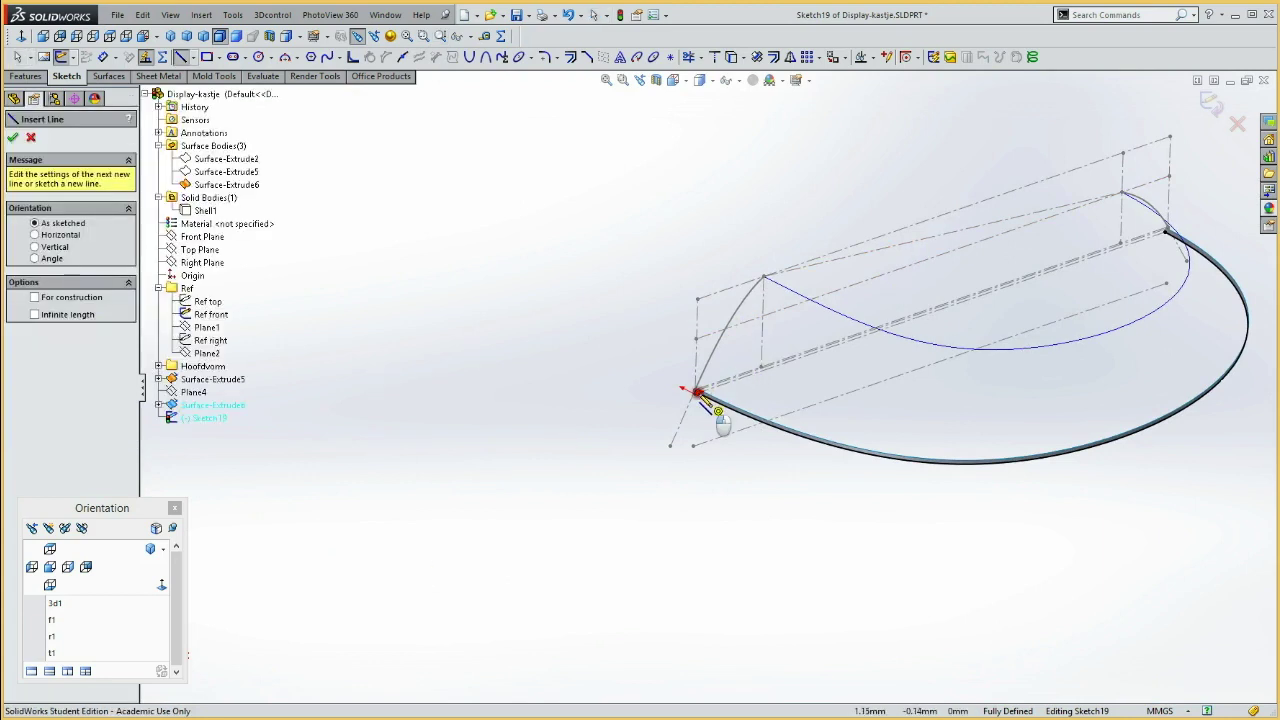
Close Sketch19's arc with a straight line and fill it with planar surface Surface-Plane4
left_click(698, 392)
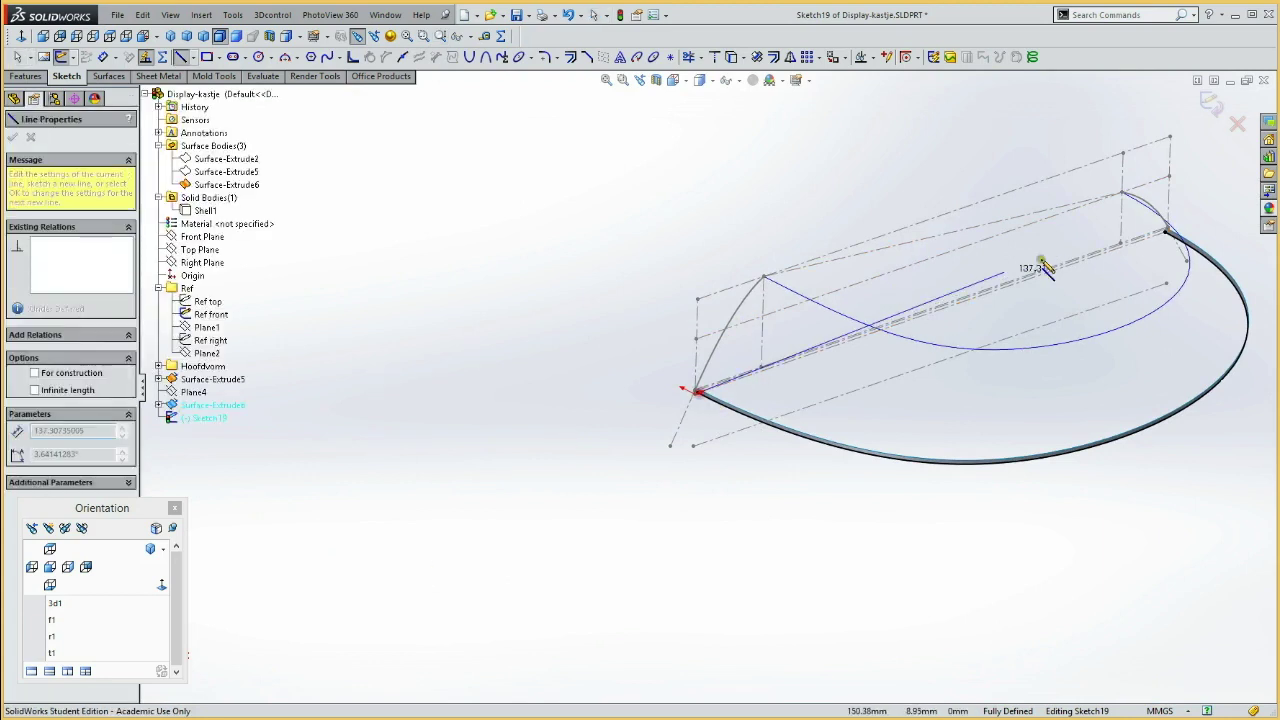
left_click(1168, 232)
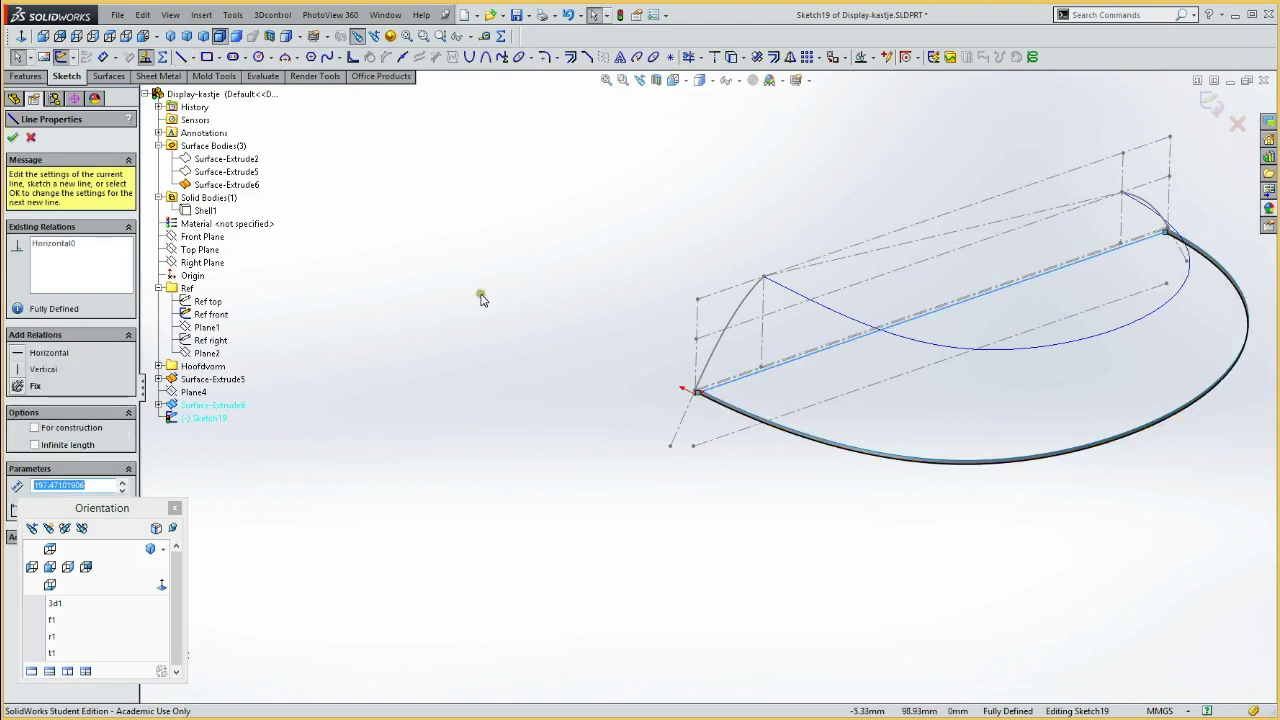
left_click(100, 80)
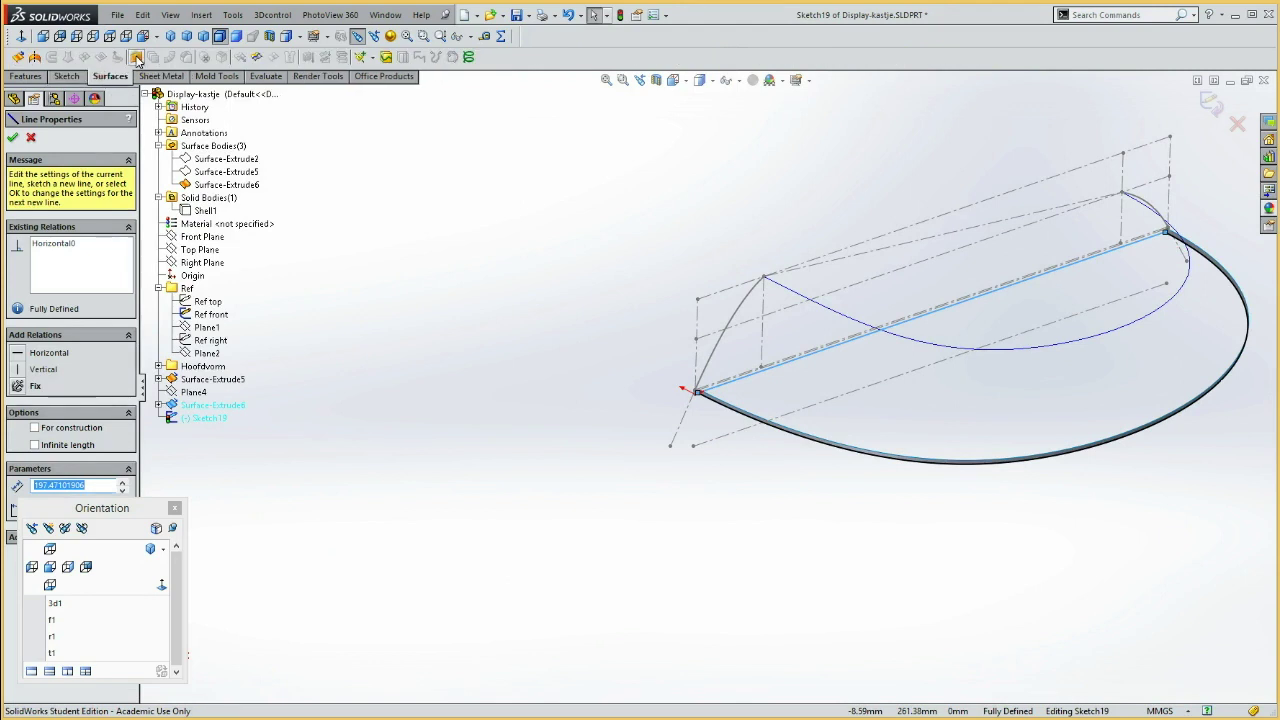
left_click(137, 58)
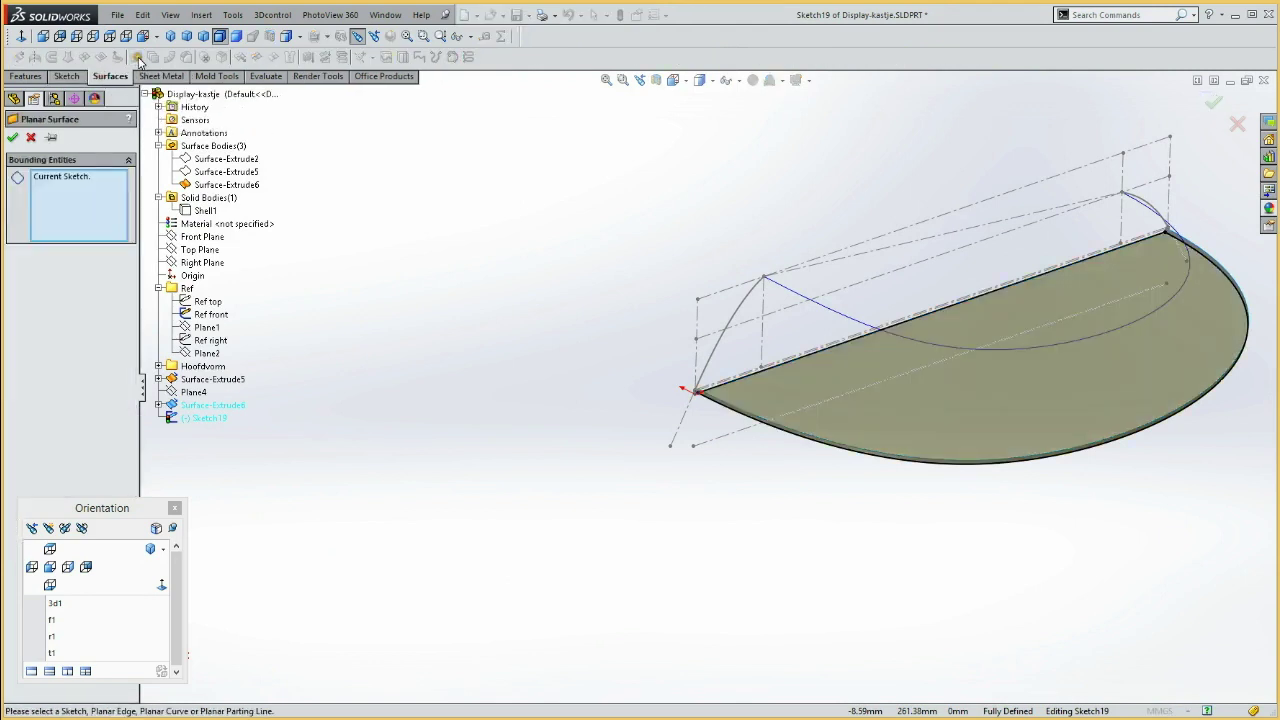
mouse_move(515, 252)
middle_mouse_down()
mouse_move(466, 386)
mouse_move(466, 366)
mouse_move(531, 380)
middle_mouse_up()
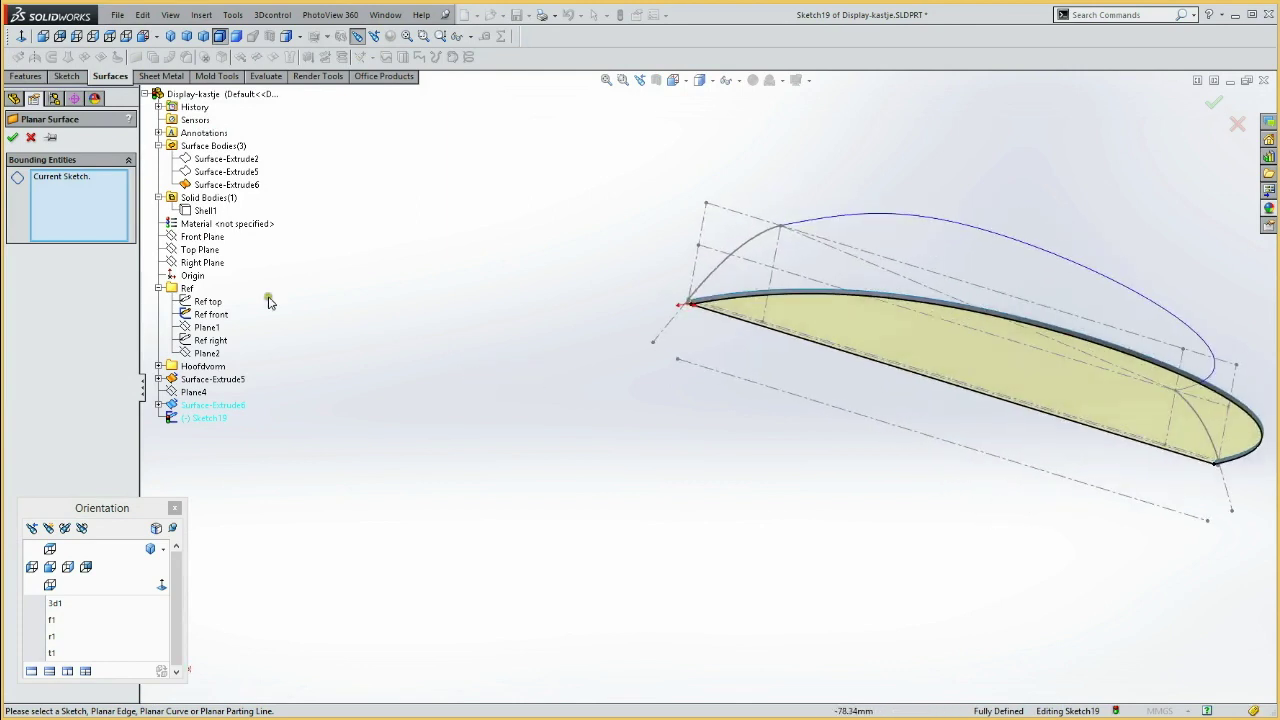
left_click(13, 138)
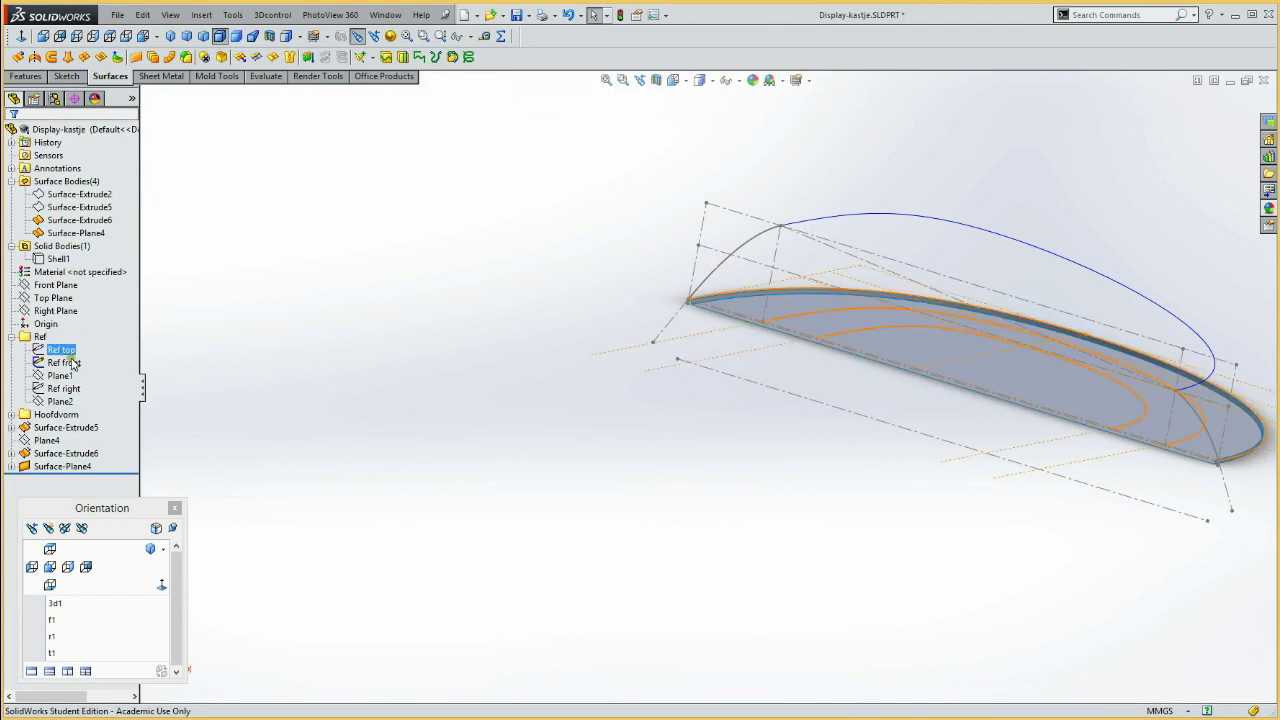
Show the hidden Surface-Extrude5 body and zoom in on the surface tip
left_click(67, 207)
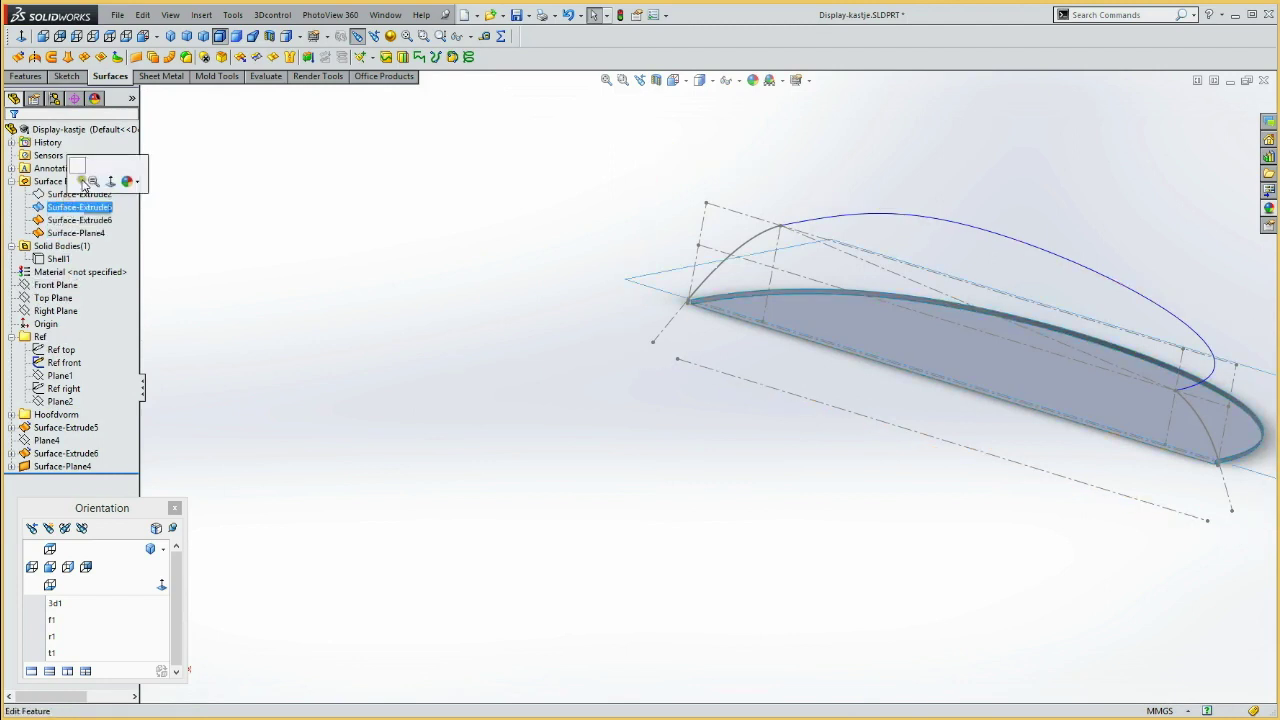
left_click(76, 182)
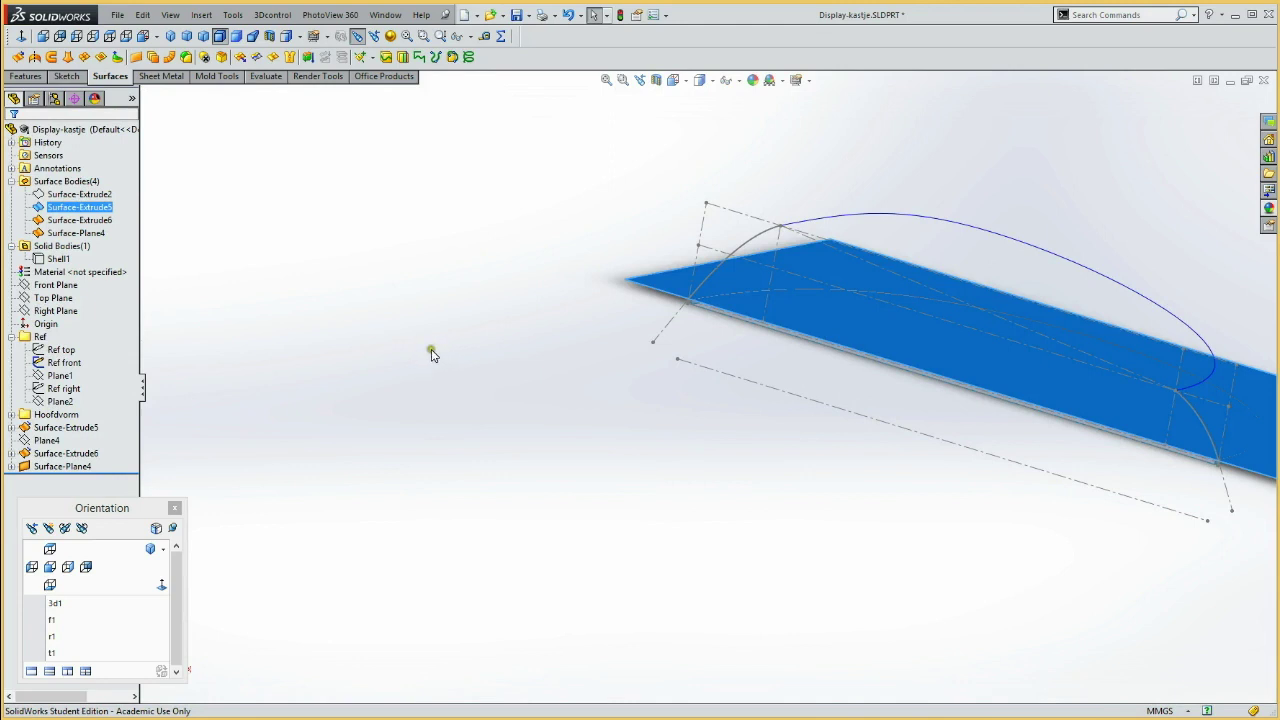
middle_click_drag(432, 354, 511, 313)
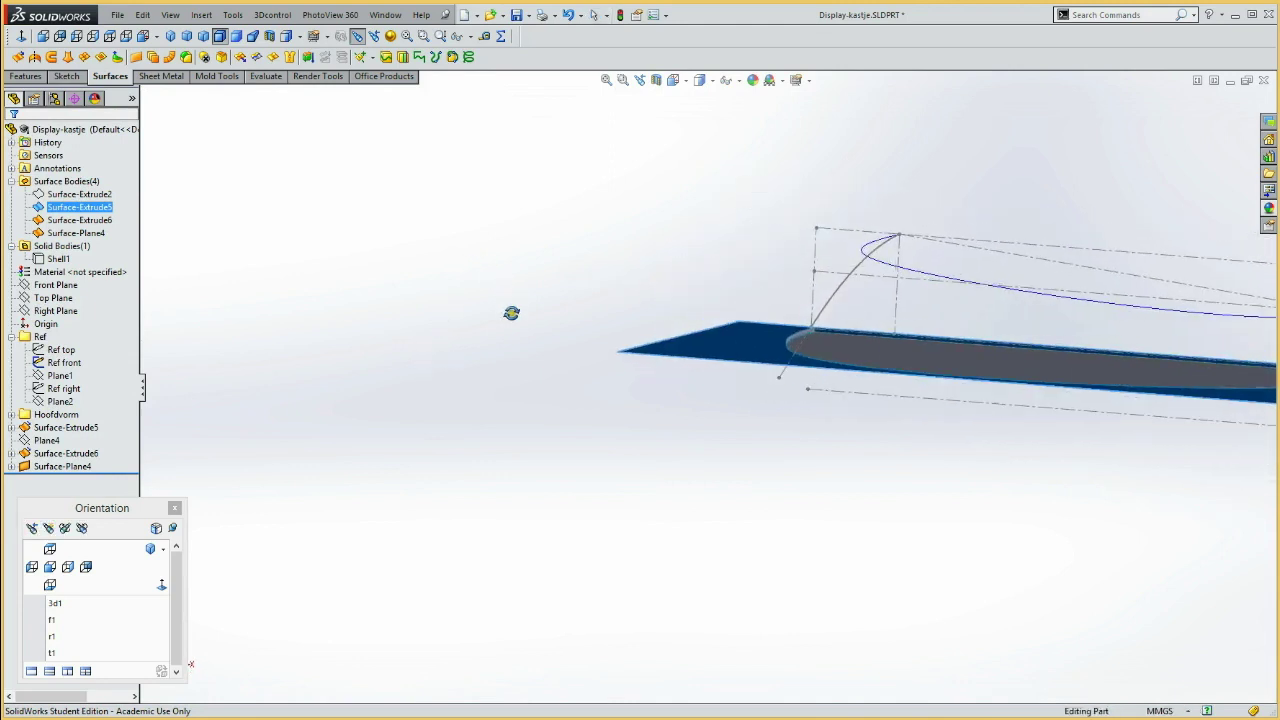
key("Escape")
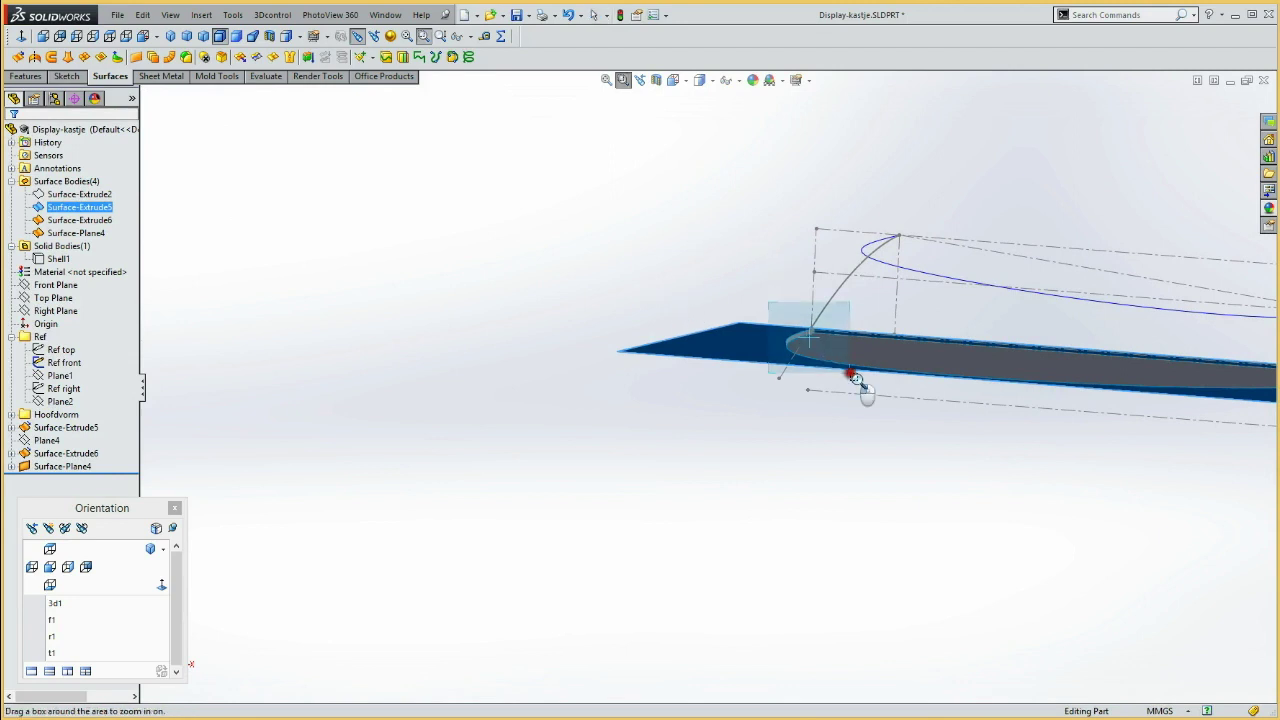
left_click_drag(766, 304, 870, 396)
key("Escape")
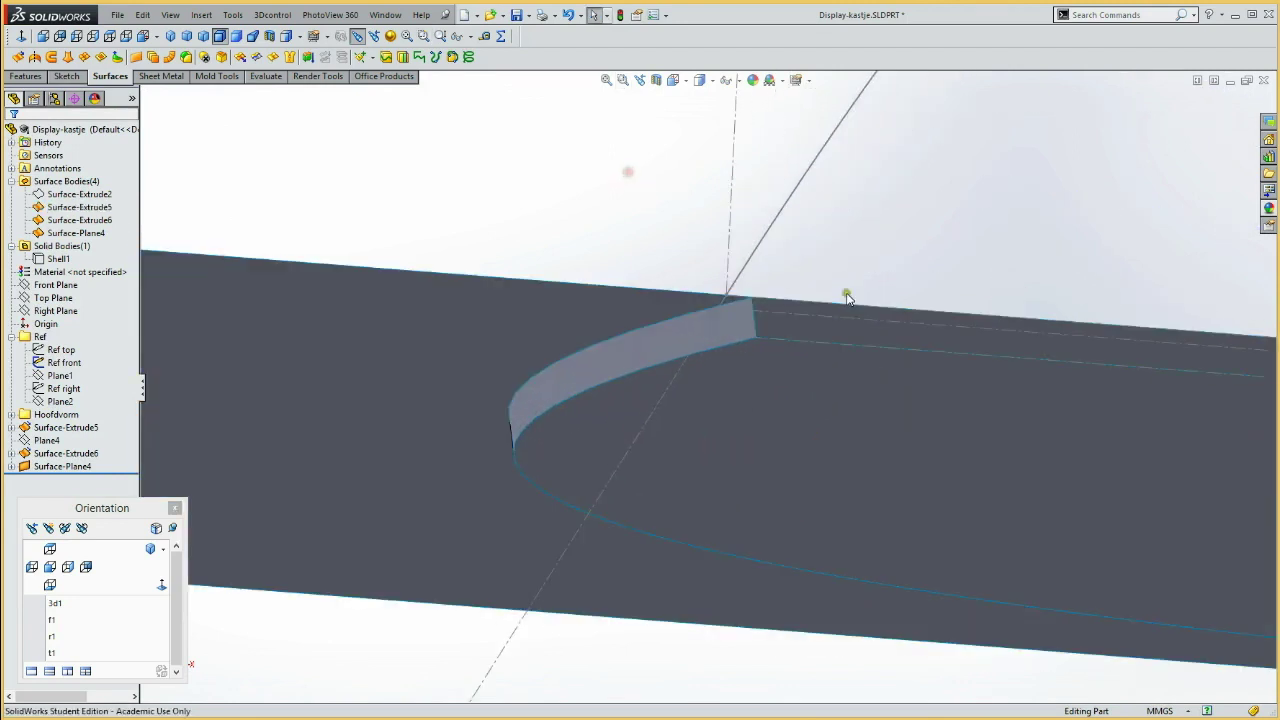
left_click(733, 320)
mouse_move(791, 287)
middle_mouse_down()
mouse_move(808, 317)
mouse_move(760, 314)
mouse_move(803, 306)
middle_mouse_up()
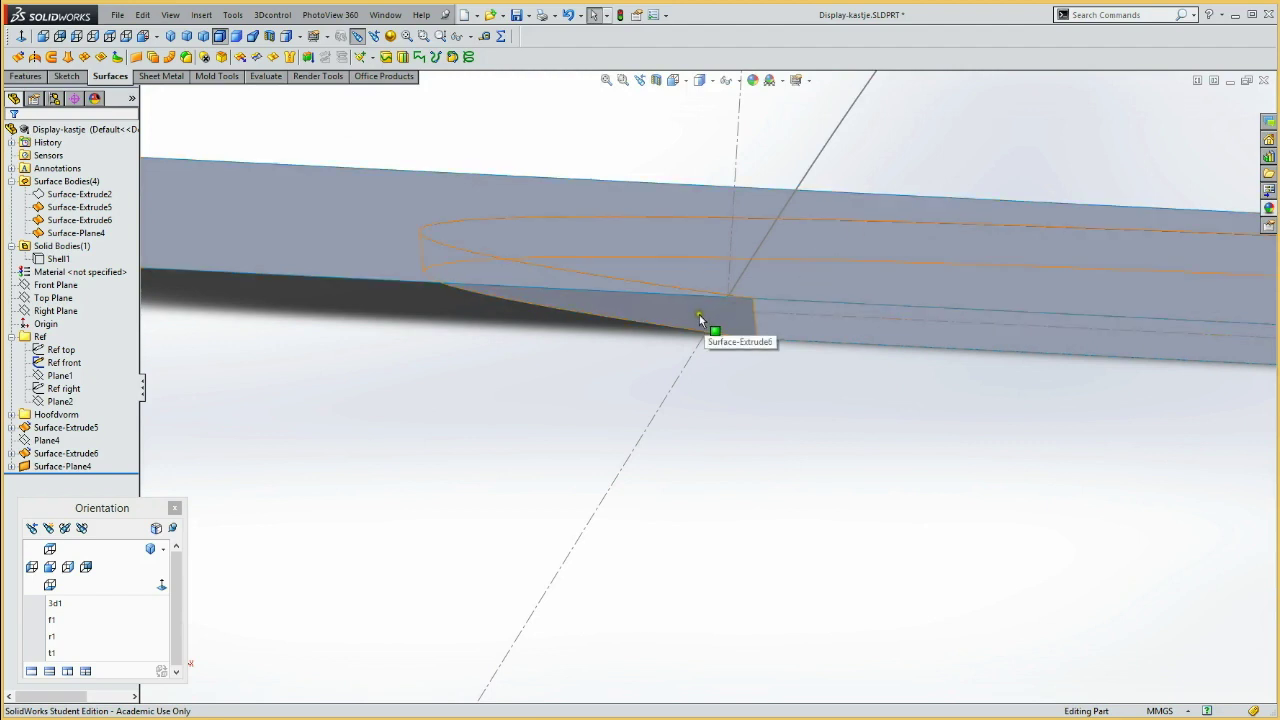
Mutually trim Surface-Extrude5 and Surface-Extrude6, removing the inner region, into Surface-Trim1
left_click(365, 237)
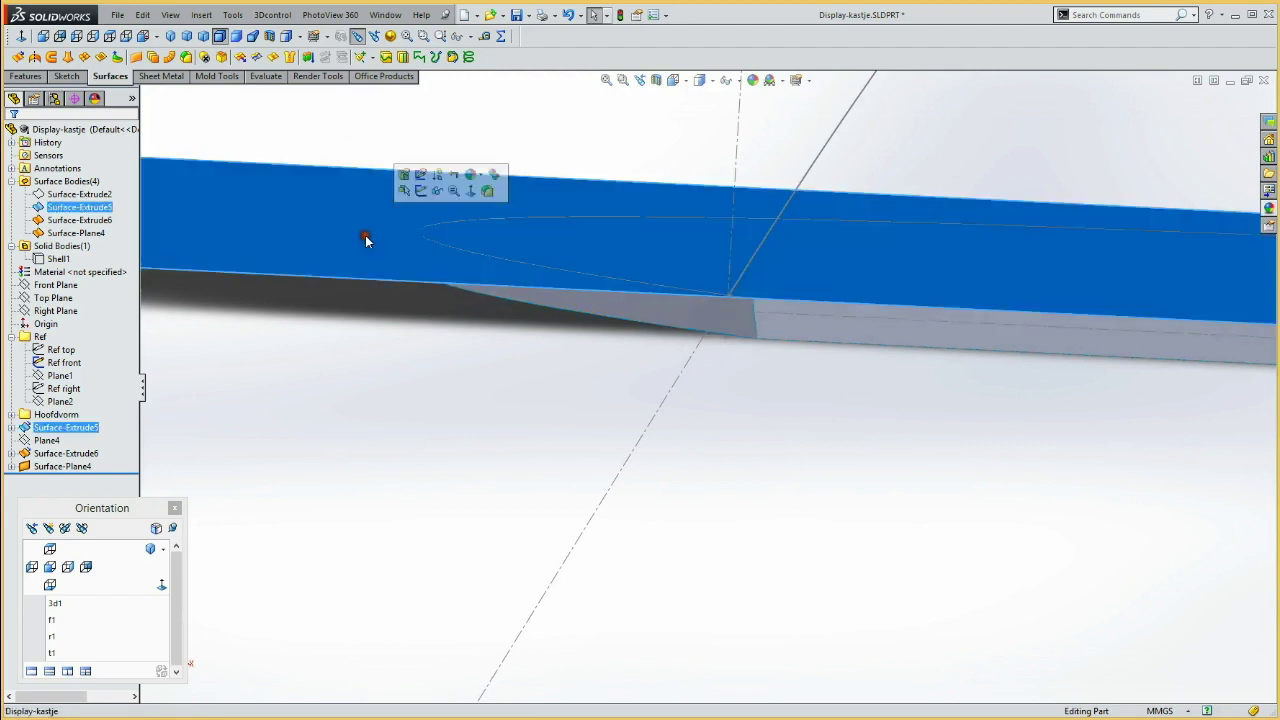
left_click(686, 314, "ctrl")
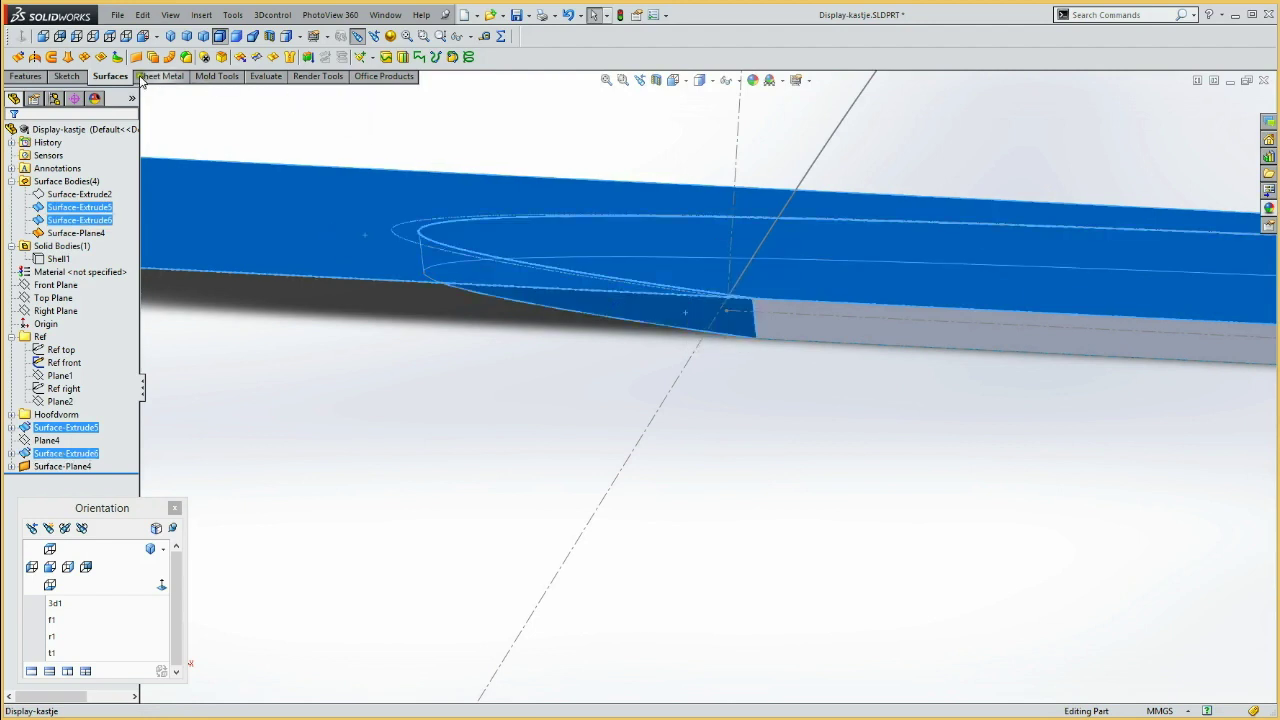
left_click(257, 58)
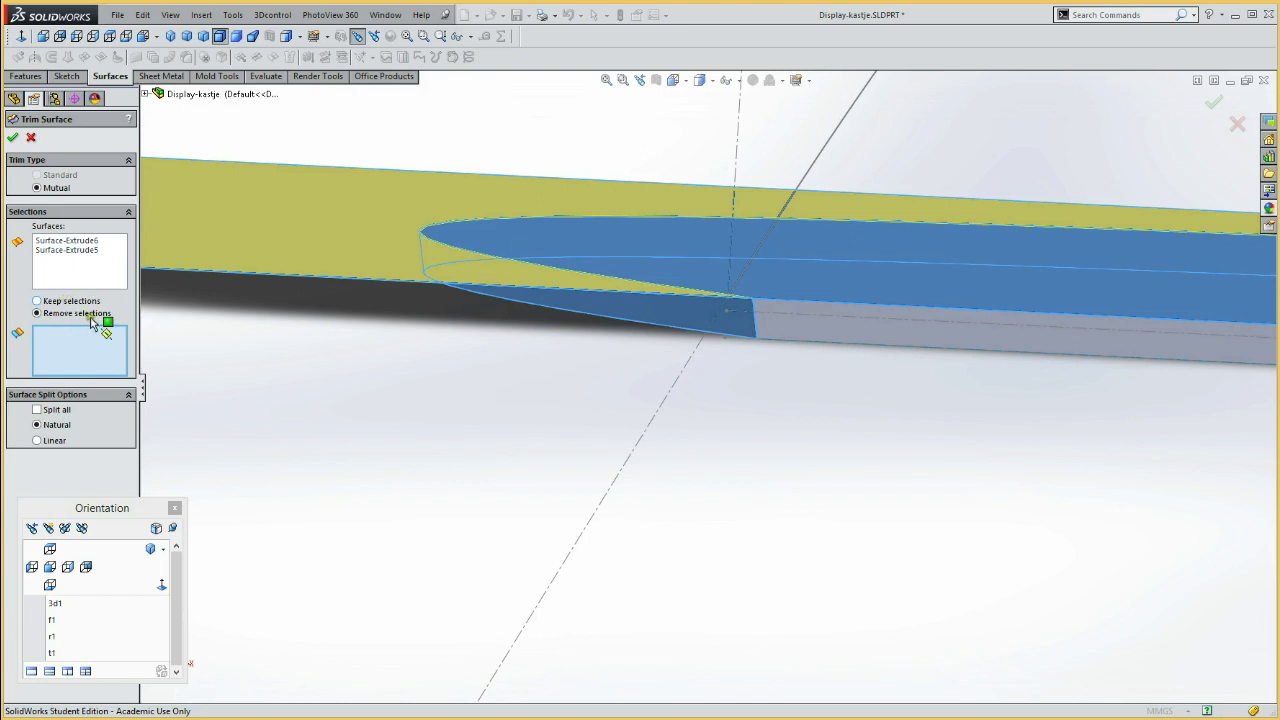
left_click(625, 243)
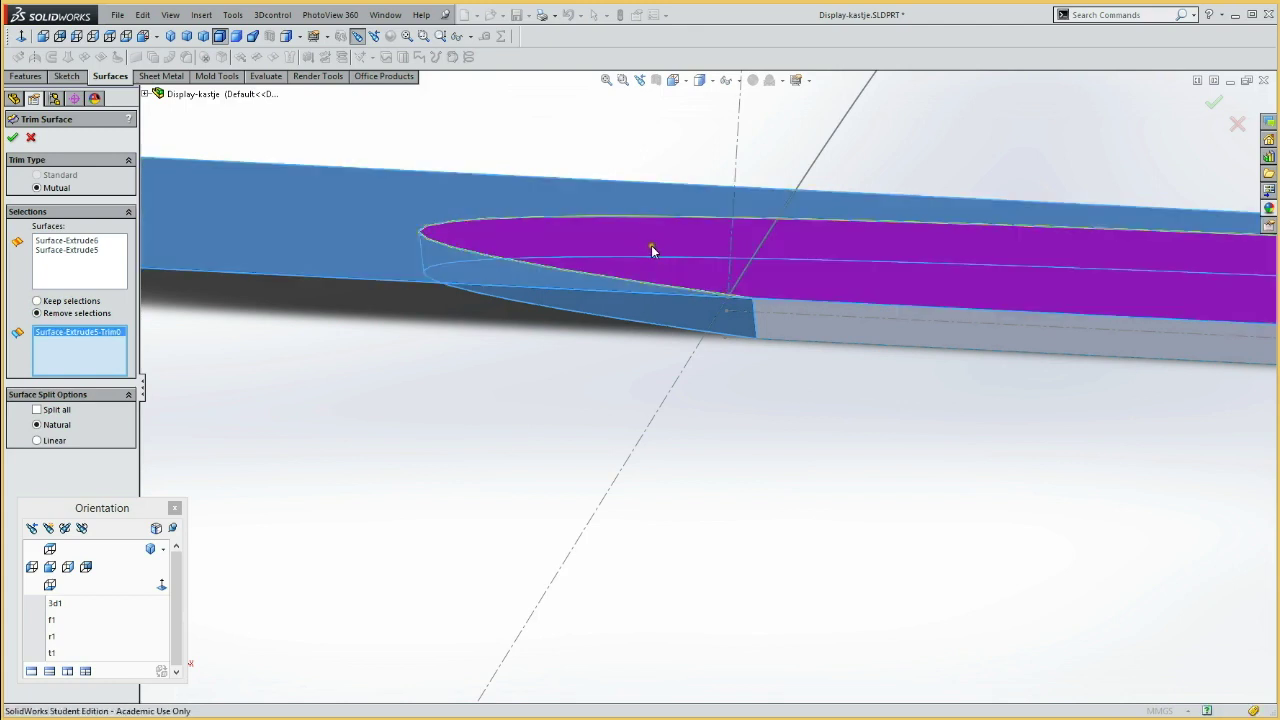
left_click(15, 139)
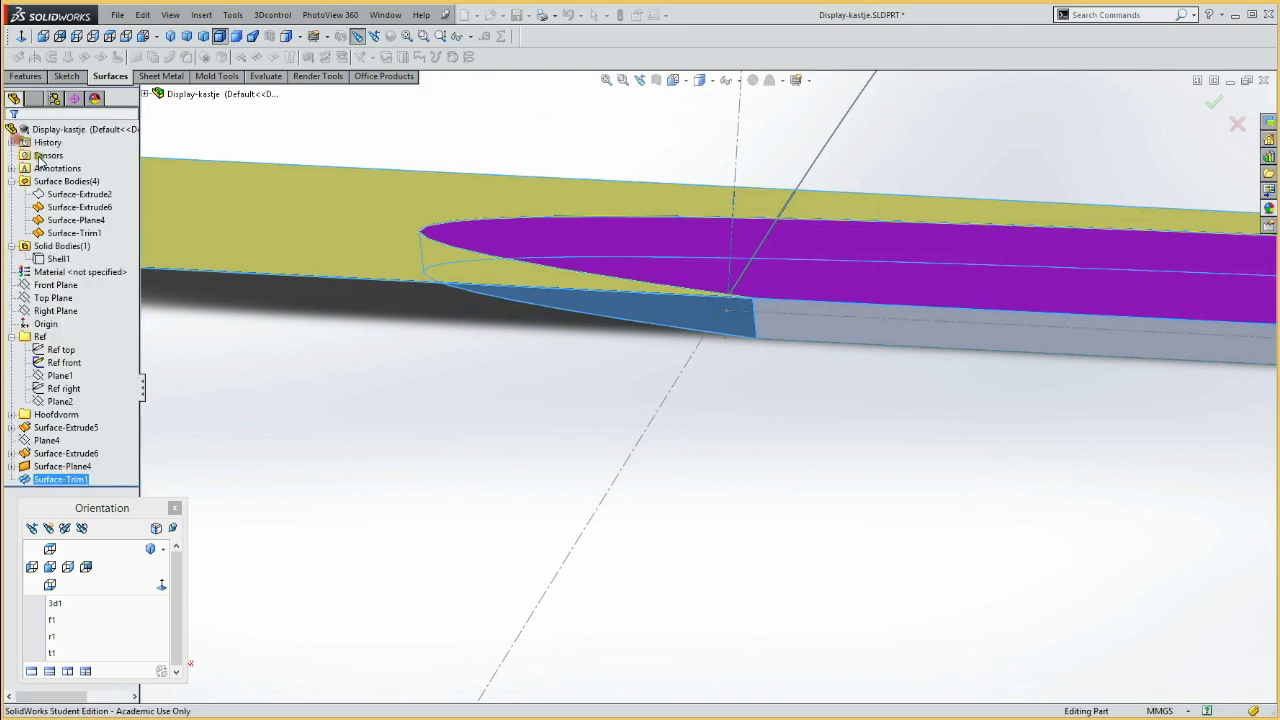
mouse_move(527, 438)
middle_mouse_down()
mouse_move(483, 446)
mouse_move(497, 443)
middle_mouse_up()
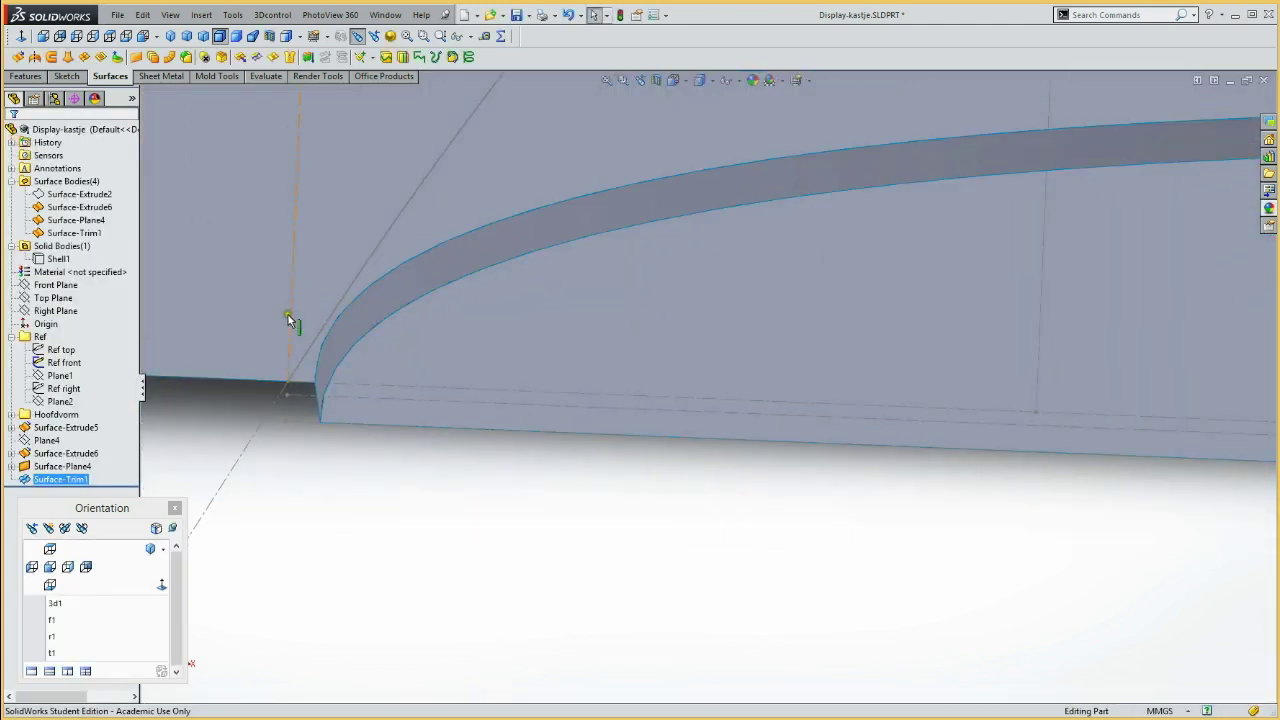
left_click(318, 293)
left_click(370, 301)
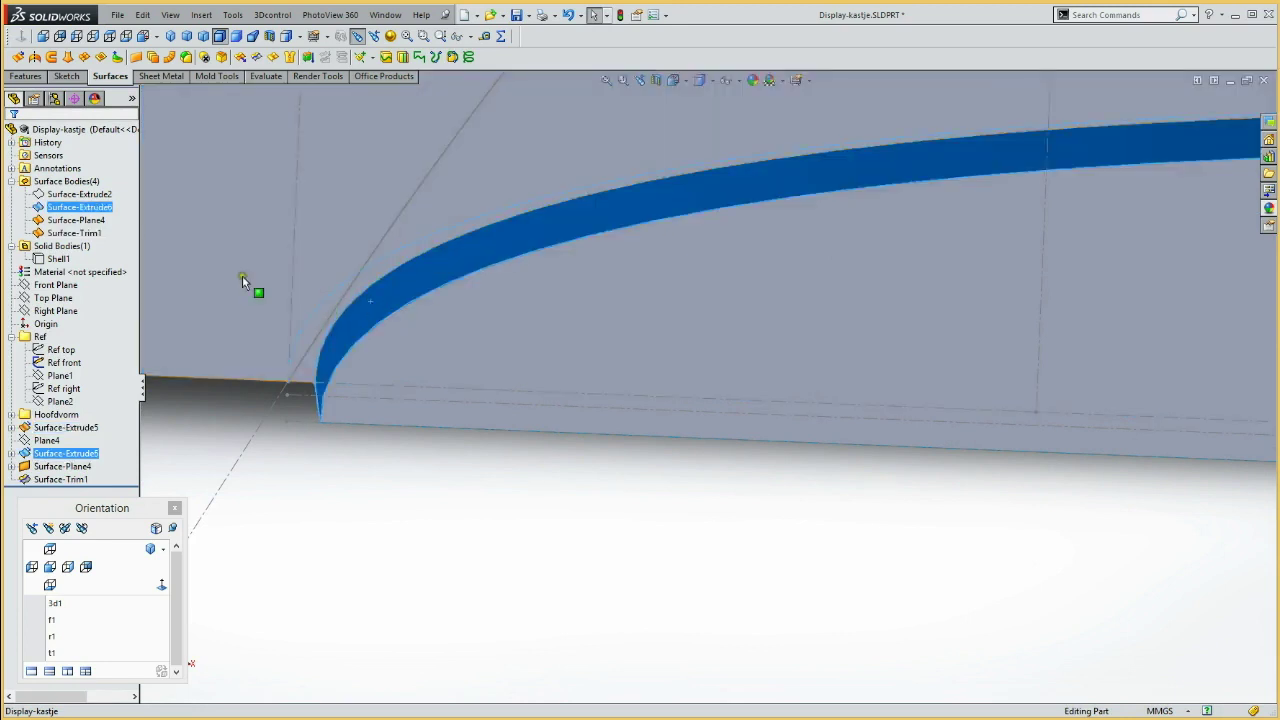
left_click(75, 217, "ctrl")
left_click(72, 208)
left_click(329, 354)
left_click(340, 349)
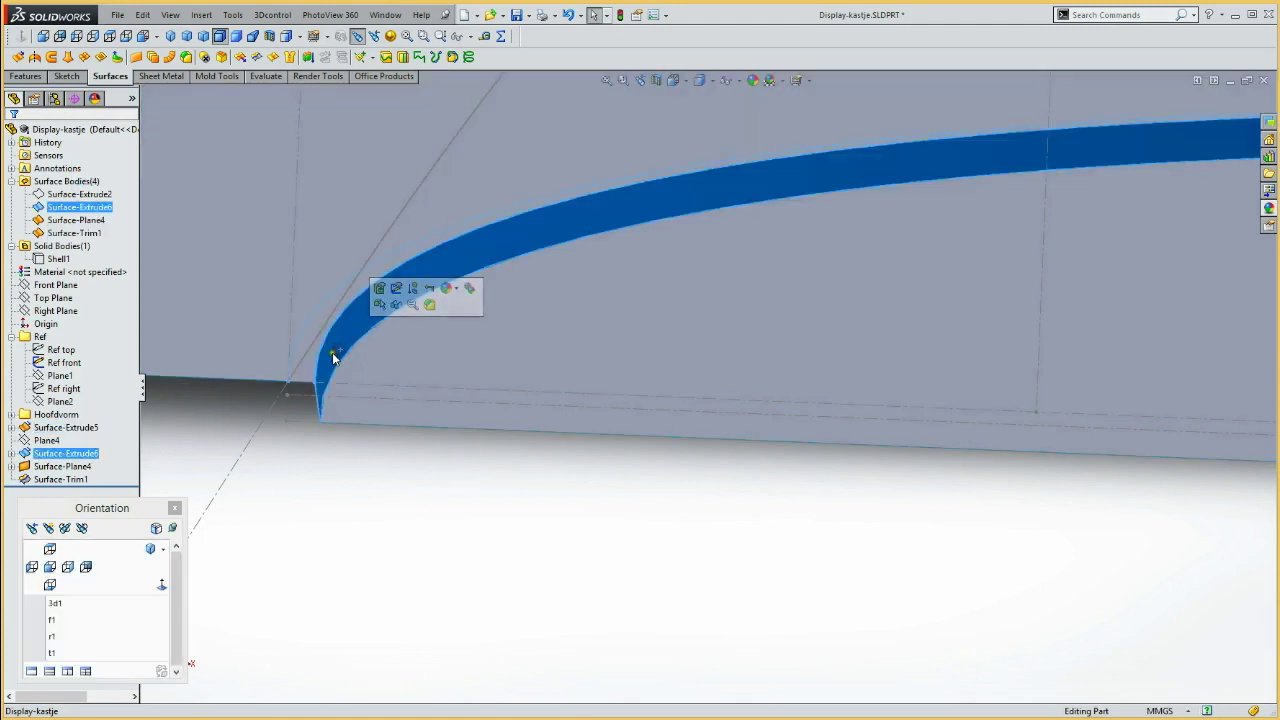
left_click(258, 273)
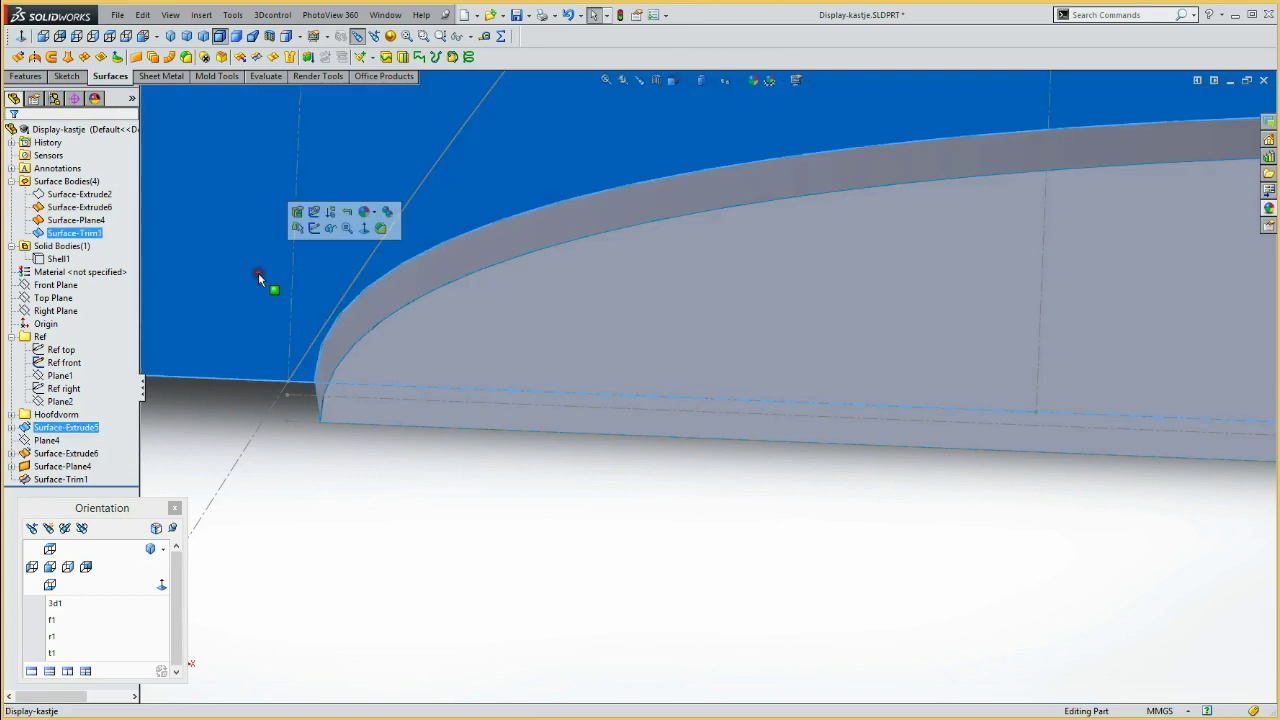
left_click(406, 287)
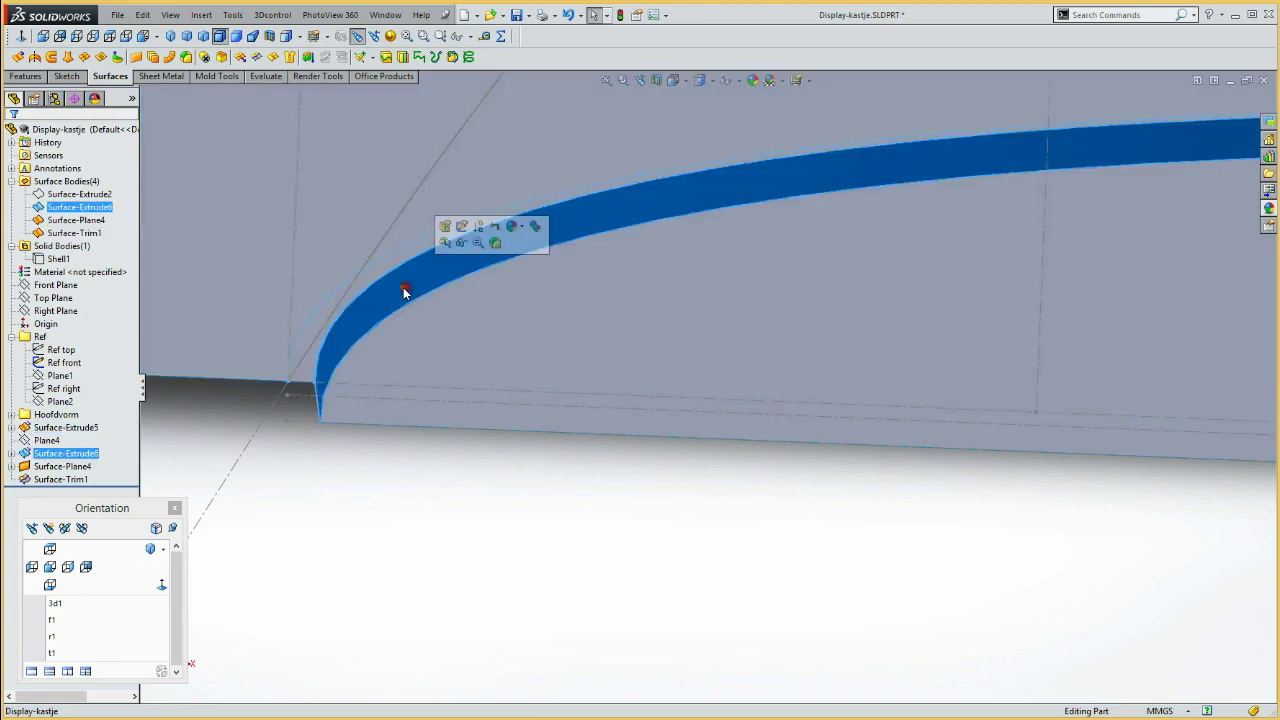
left_click(342, 264)
left_click(370, 301)
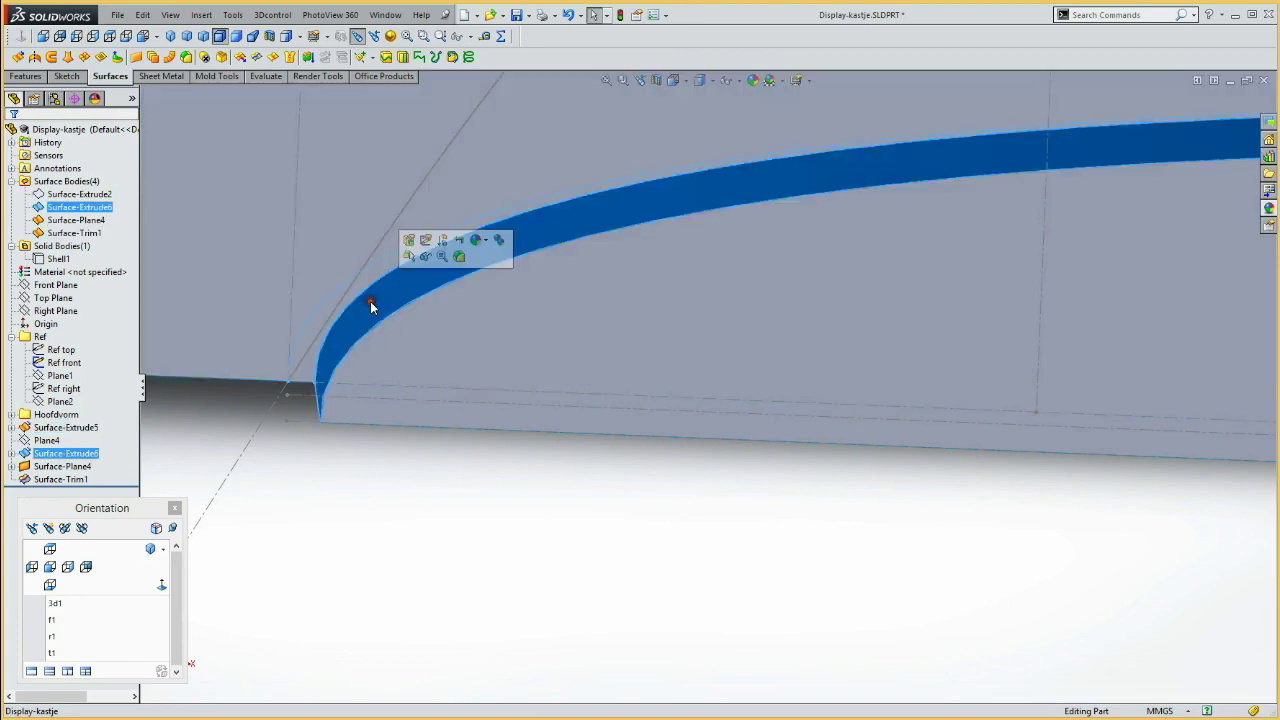
left_click(390, 353)
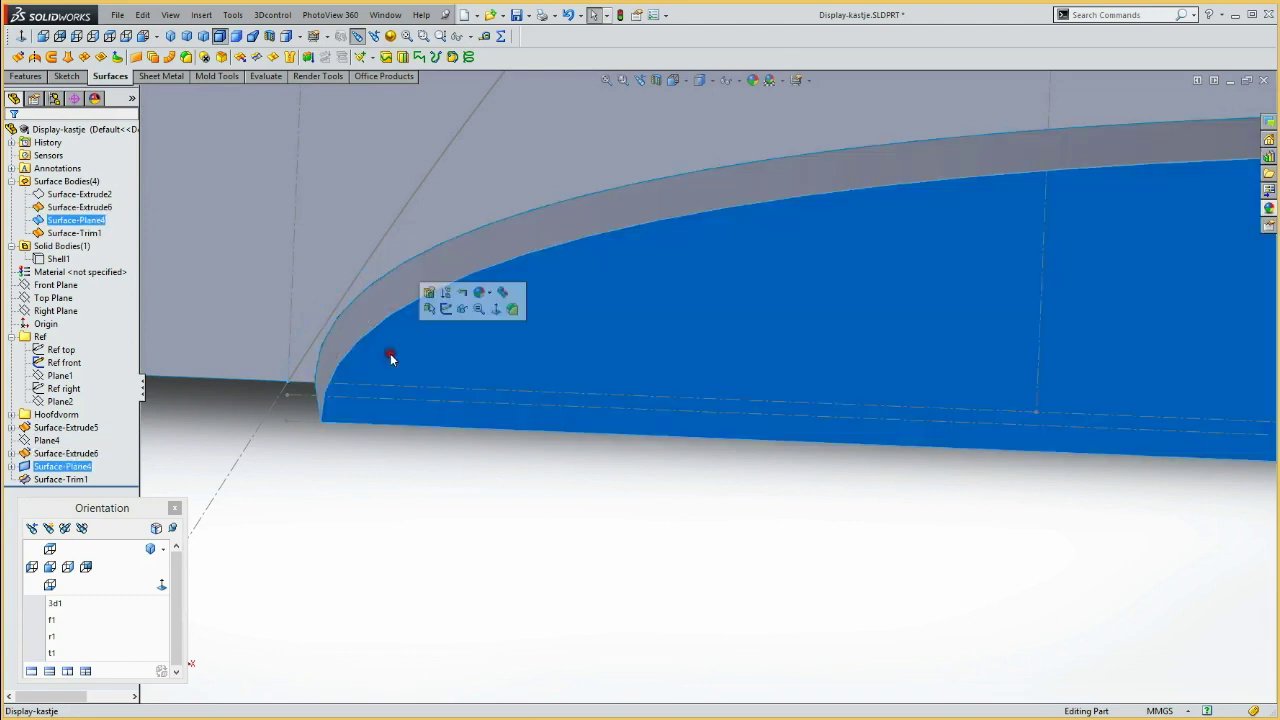
middle_click_drag(370, 510, 383, 512, "shift")
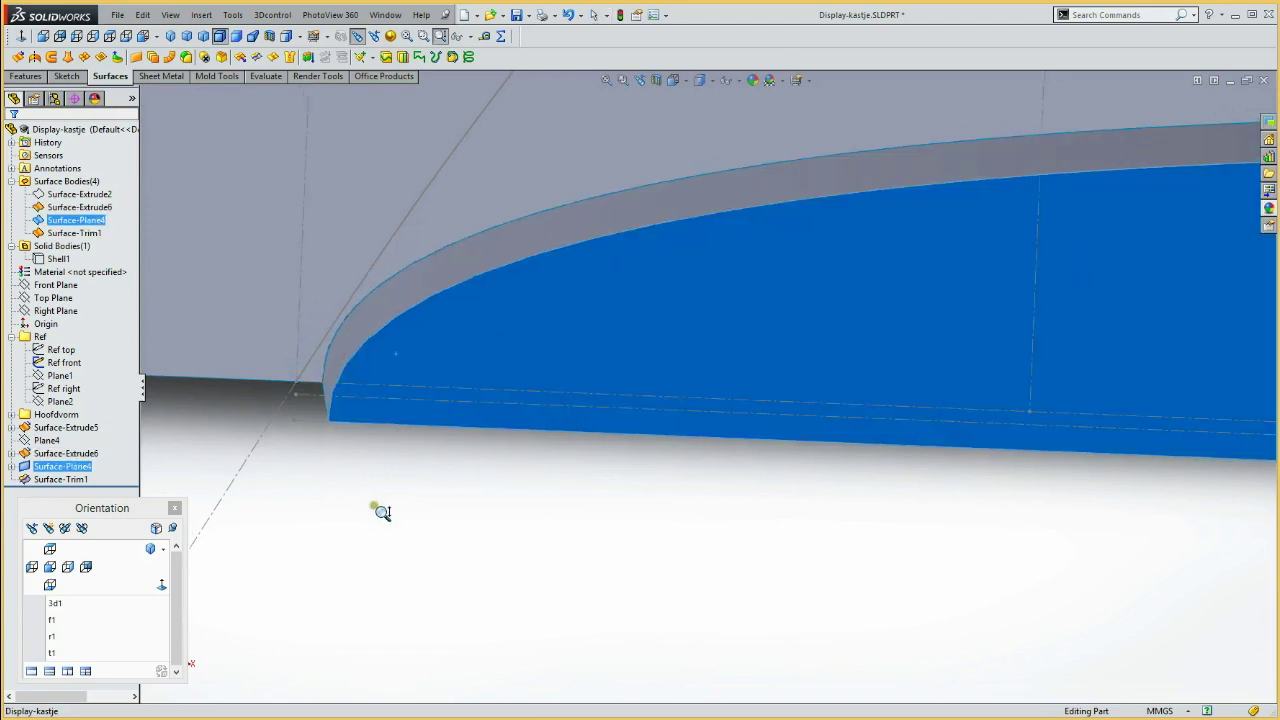
left_click_drag(383, 511, 375, 521)
left_click(370, 516)
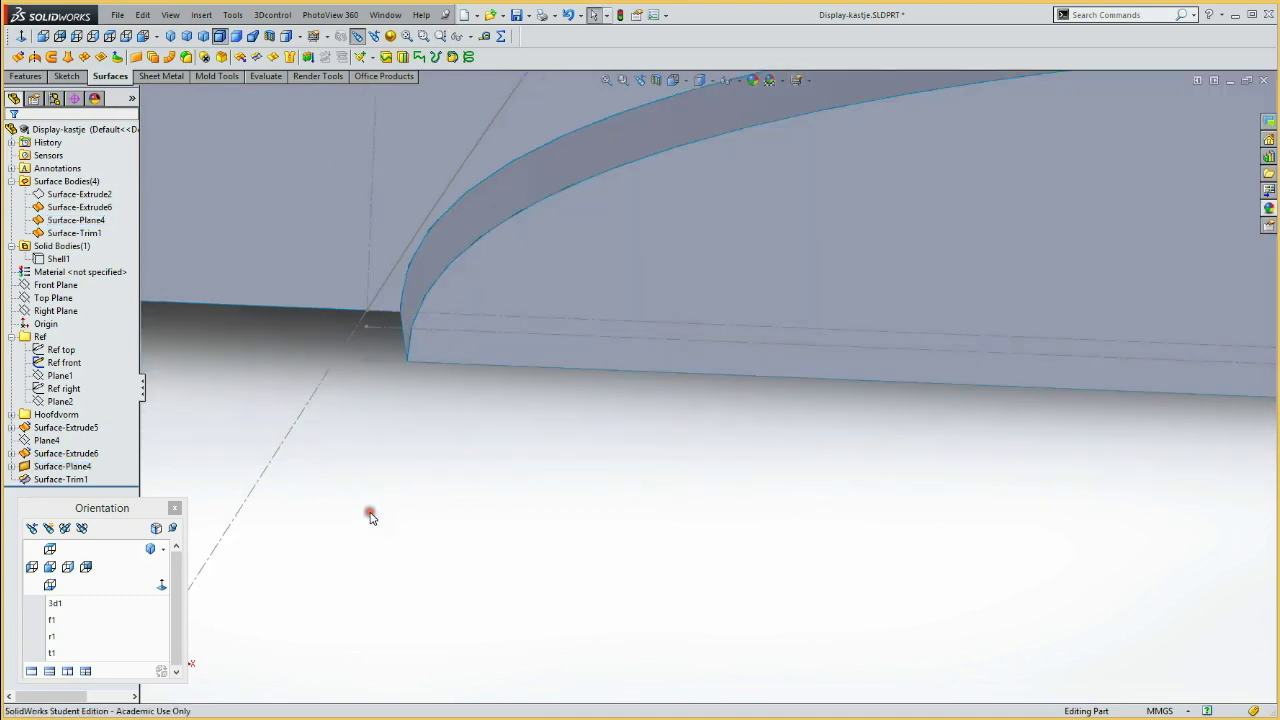
left_click_drag(370, 518, 400, 605)
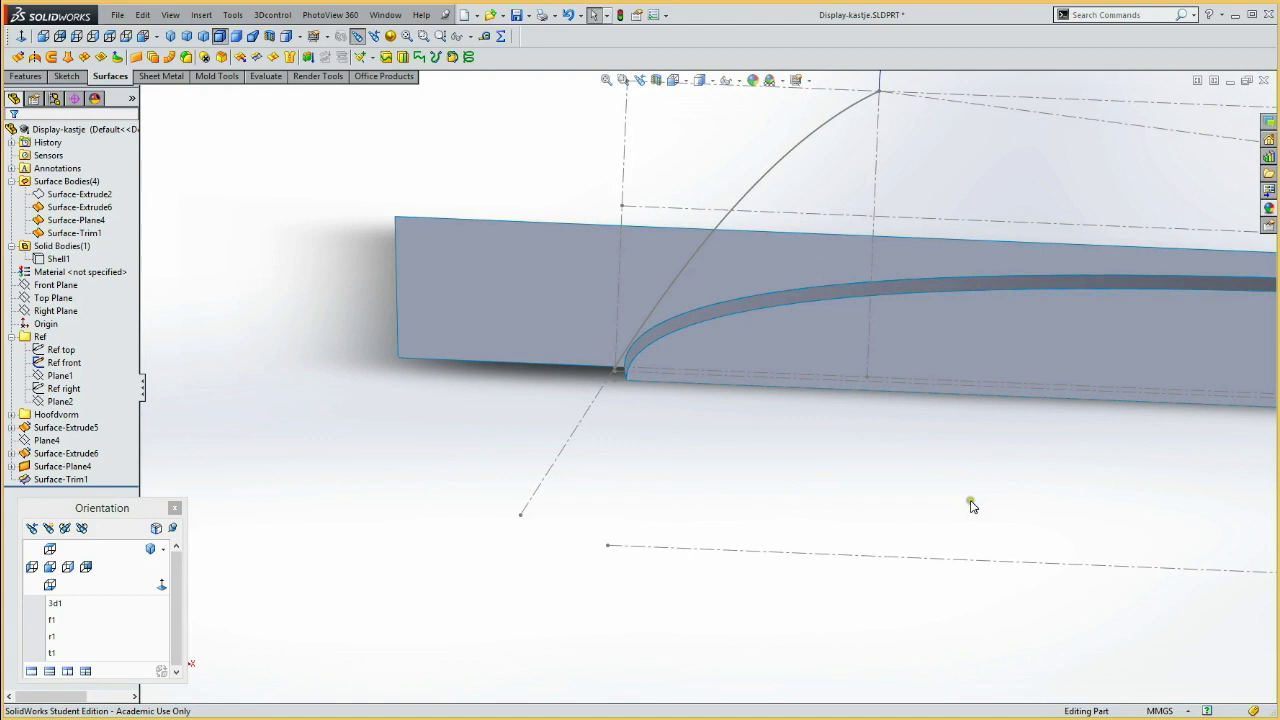
middle_click_drag(970, 505, 746, 503, "ctrl")
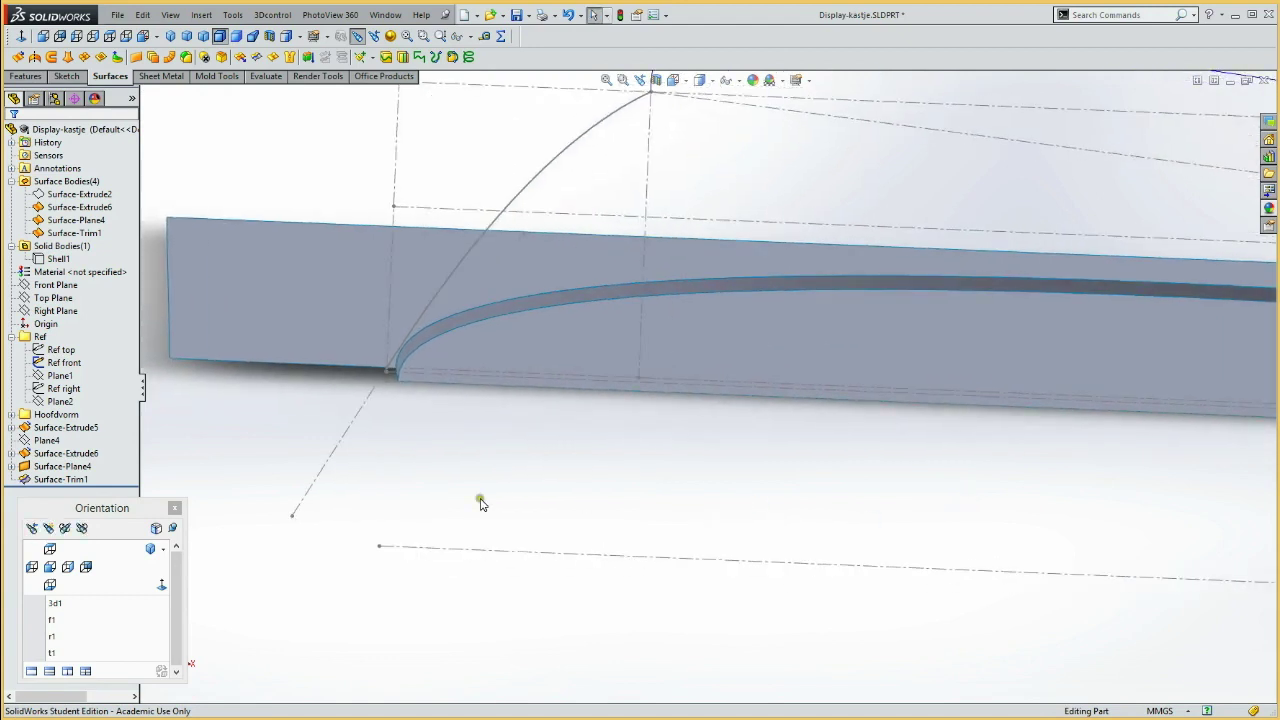
left_click(57, 258)
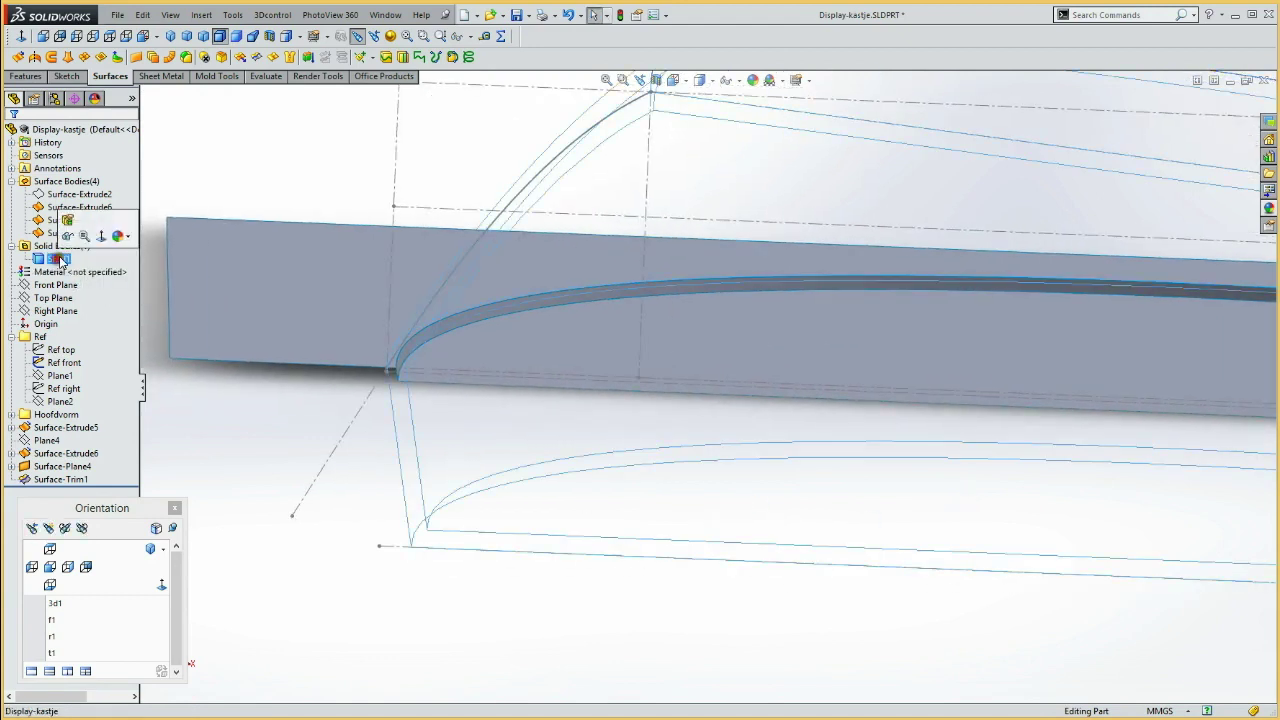
left_click(67, 237)
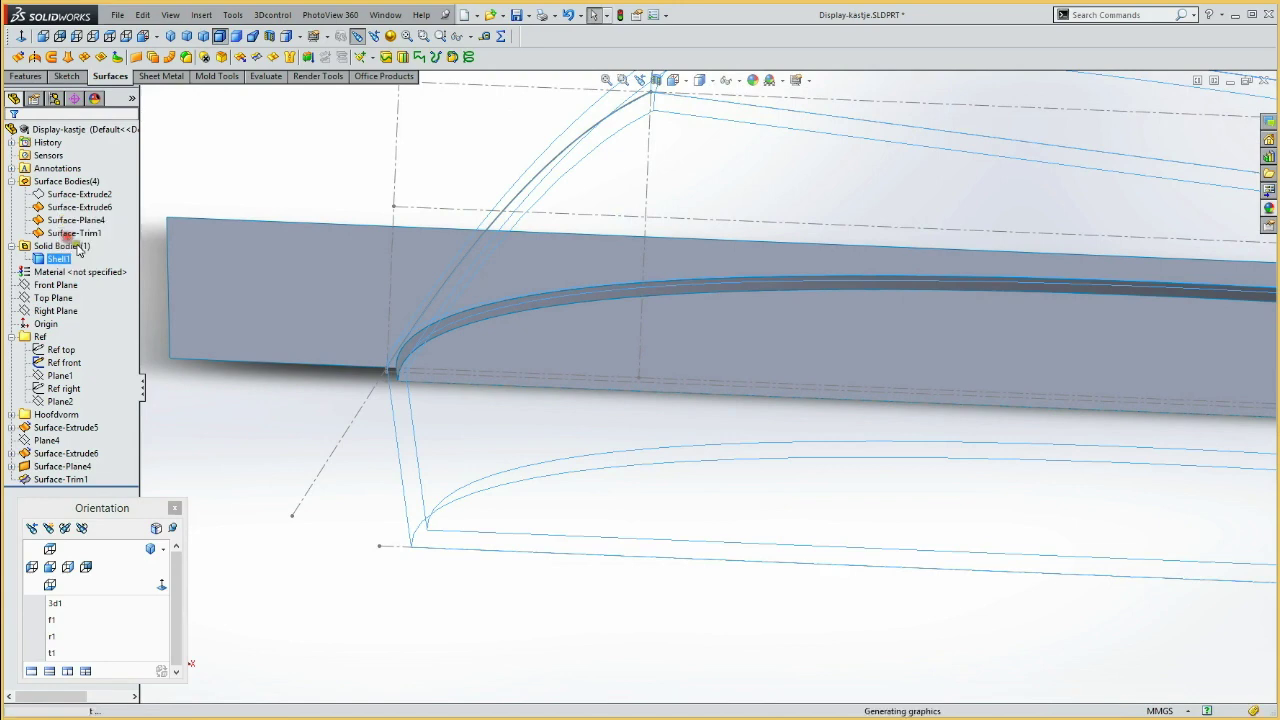
left_click(366, 486)
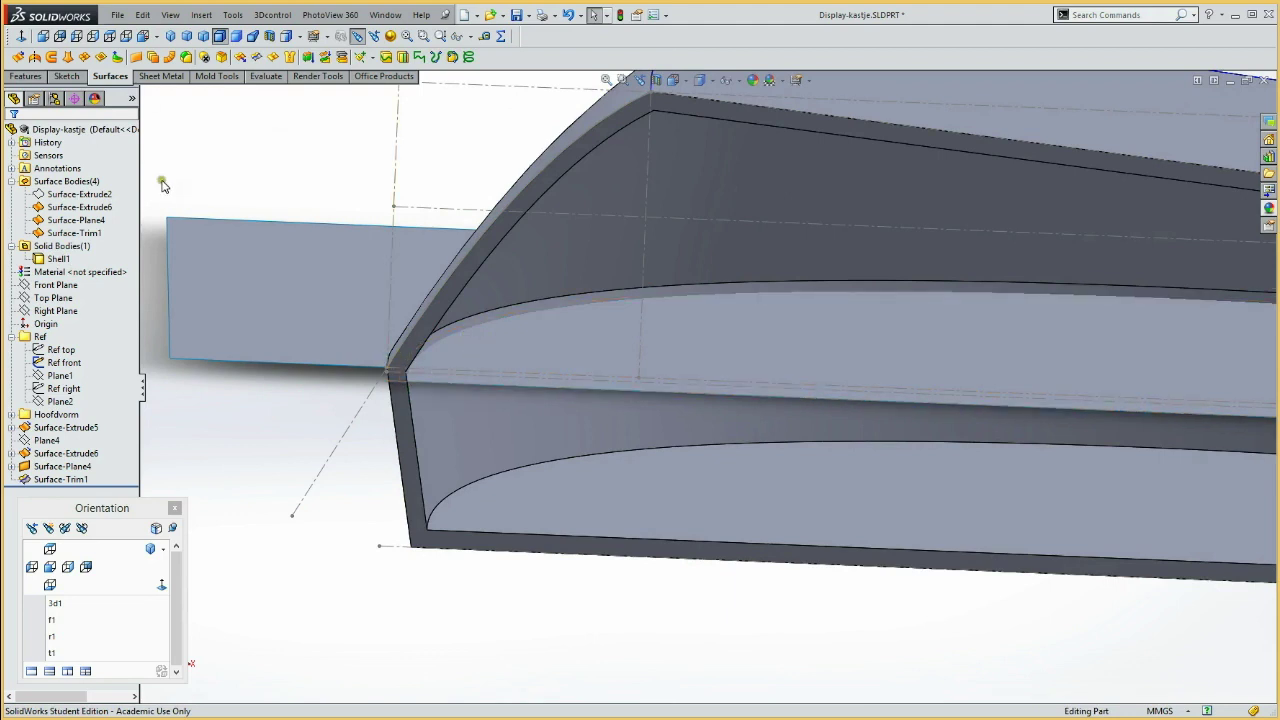
left_click(60, 259)
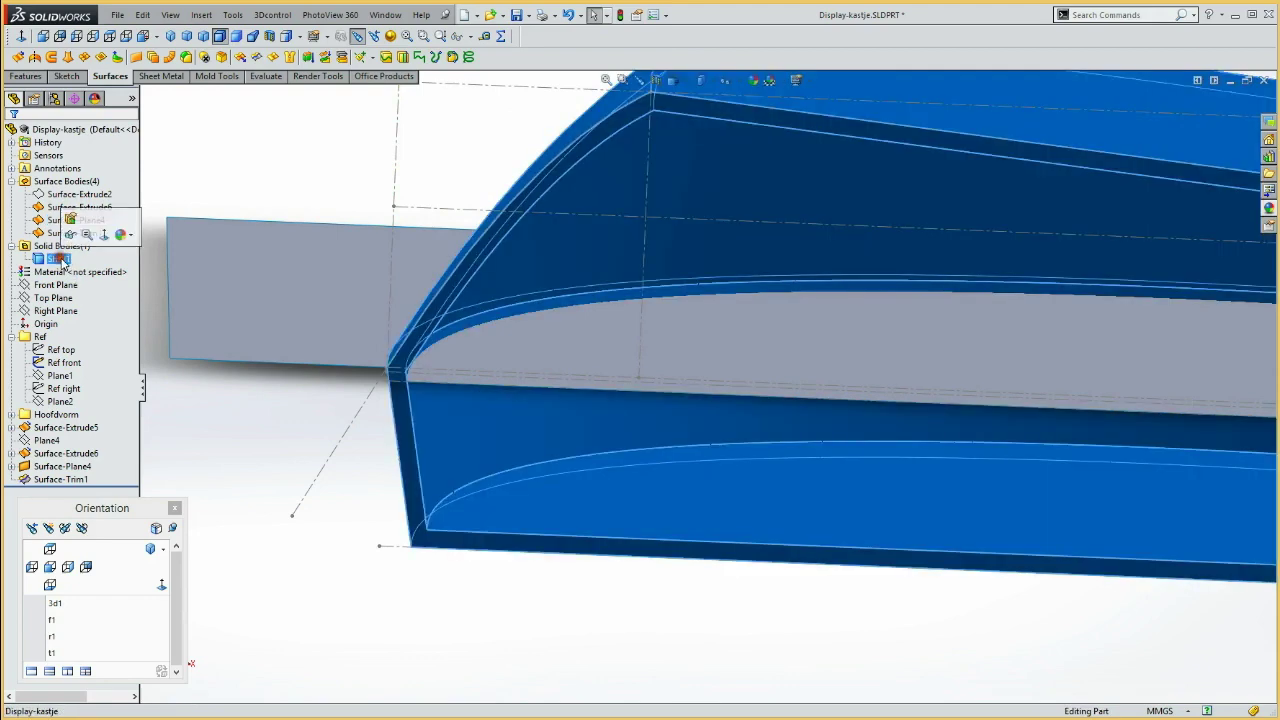
left_click(70, 233)
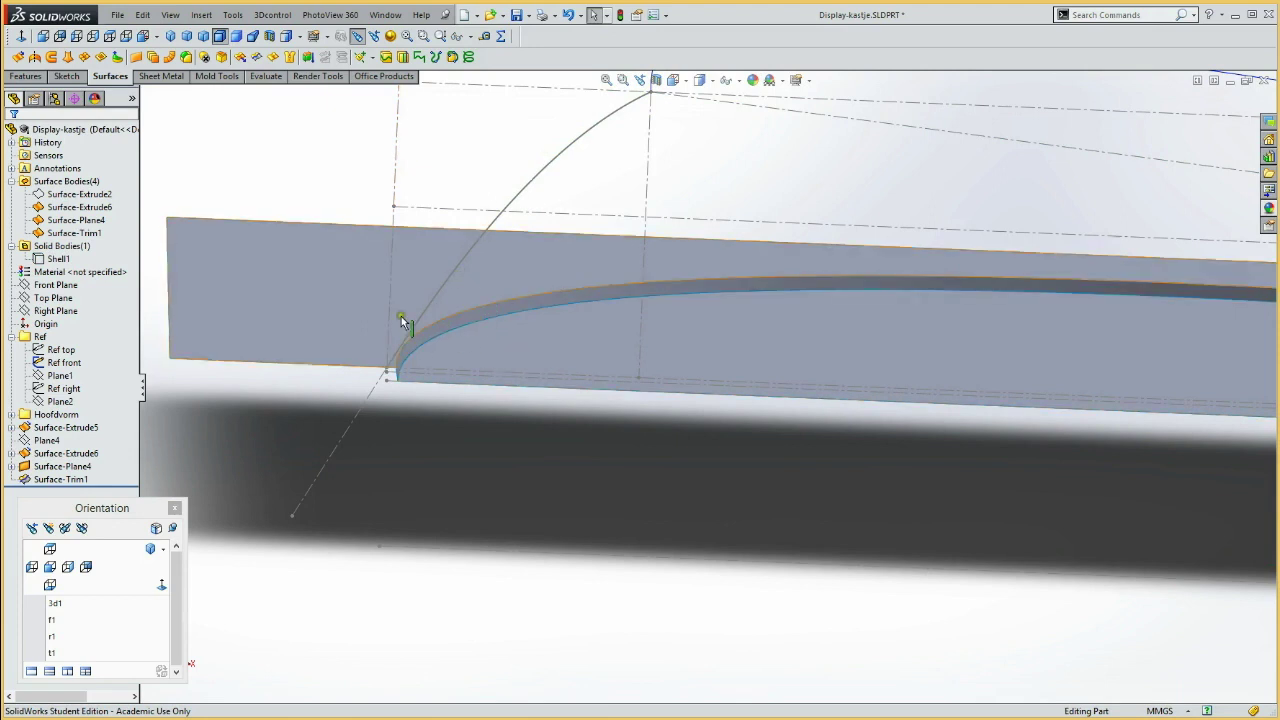
left_click(79, 207)
left_click(75, 220, "ctrl")
left_click(66, 233, "ctrl")
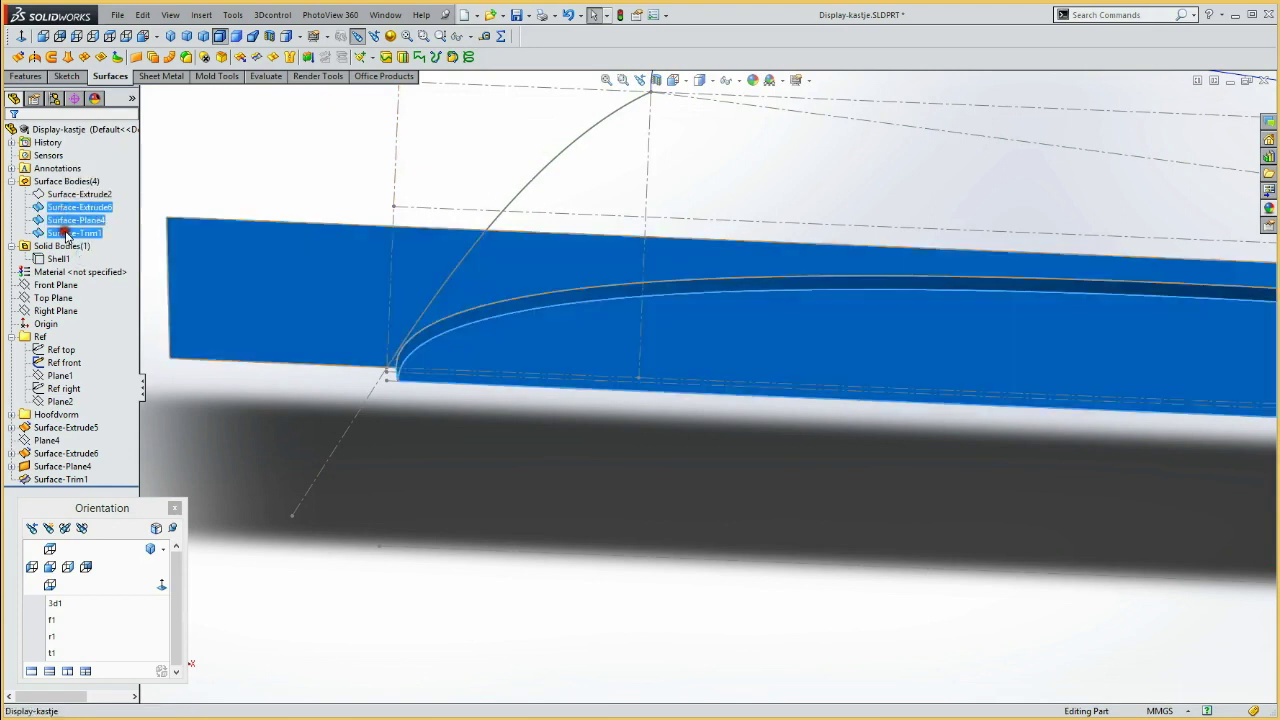
Knit the band, planar surface and trimmed surface into Surface-Knit2 and inspect it
left_click(291, 57)
left_click(13, 138)
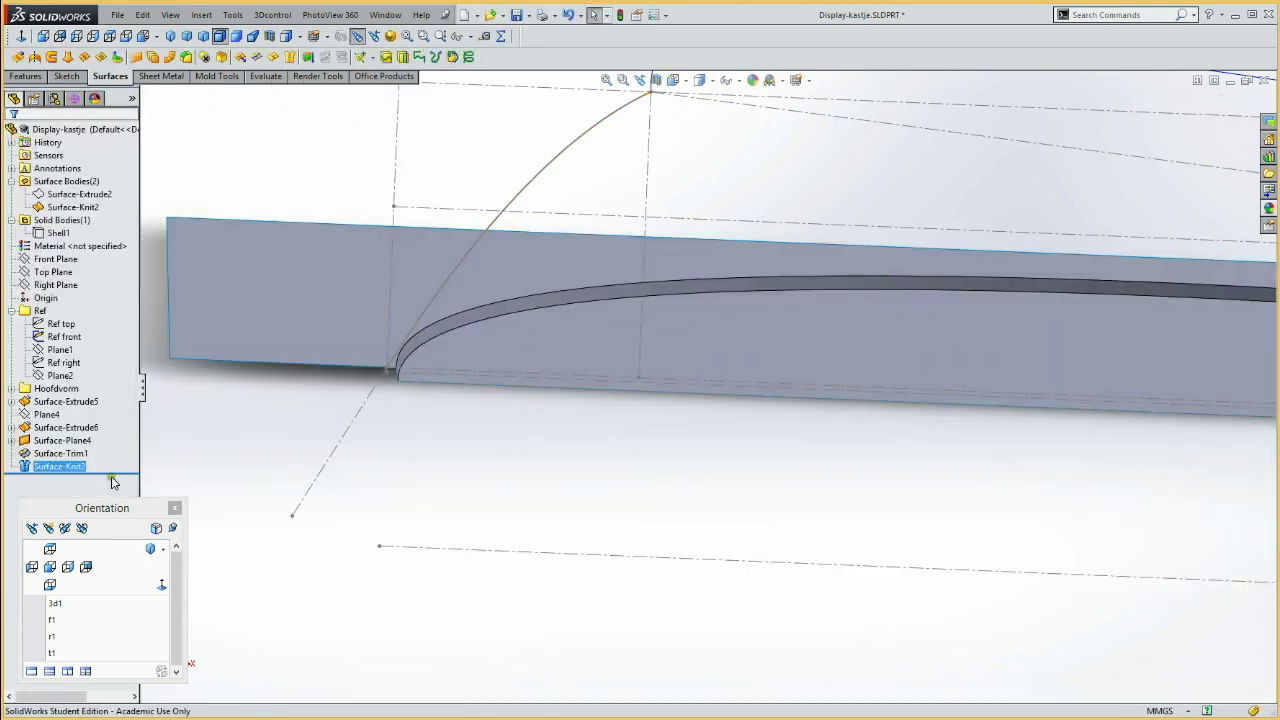
left_click(78, 207)
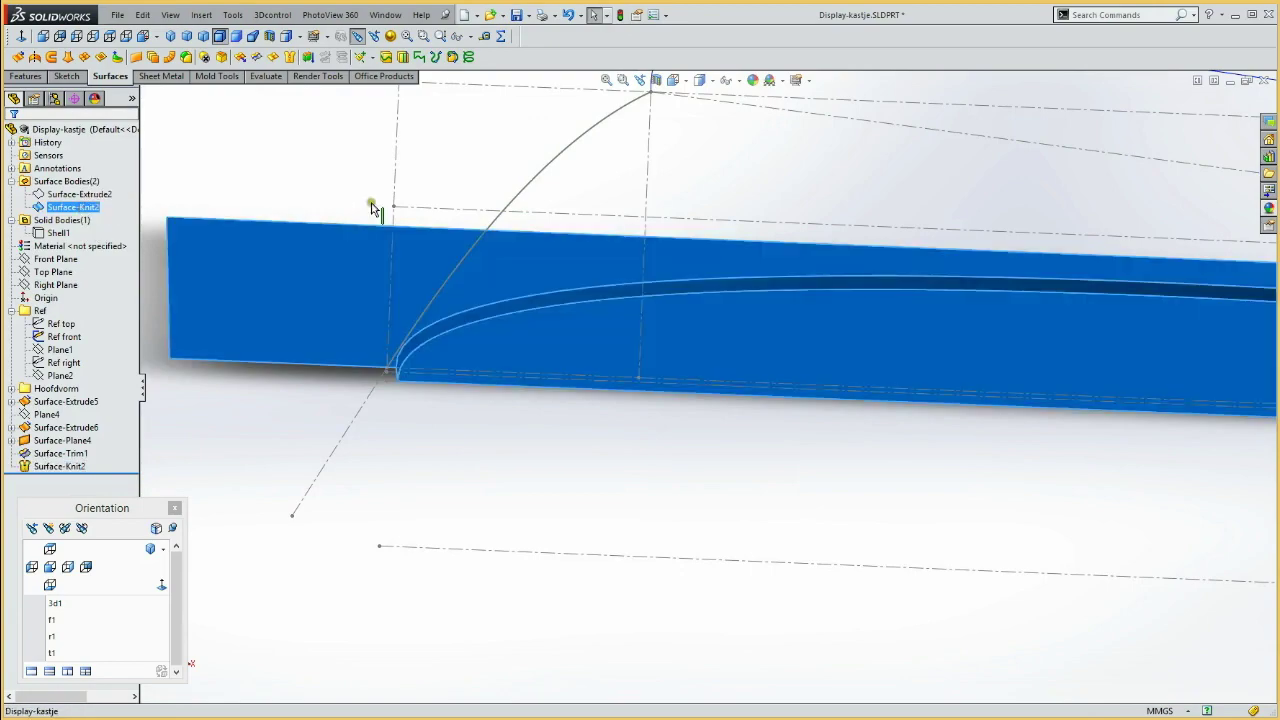
mouse_move(591, 200)
middle_mouse_down()
mouse_move(569, 208)
mouse_move(586, 209)
middle_mouse_up()
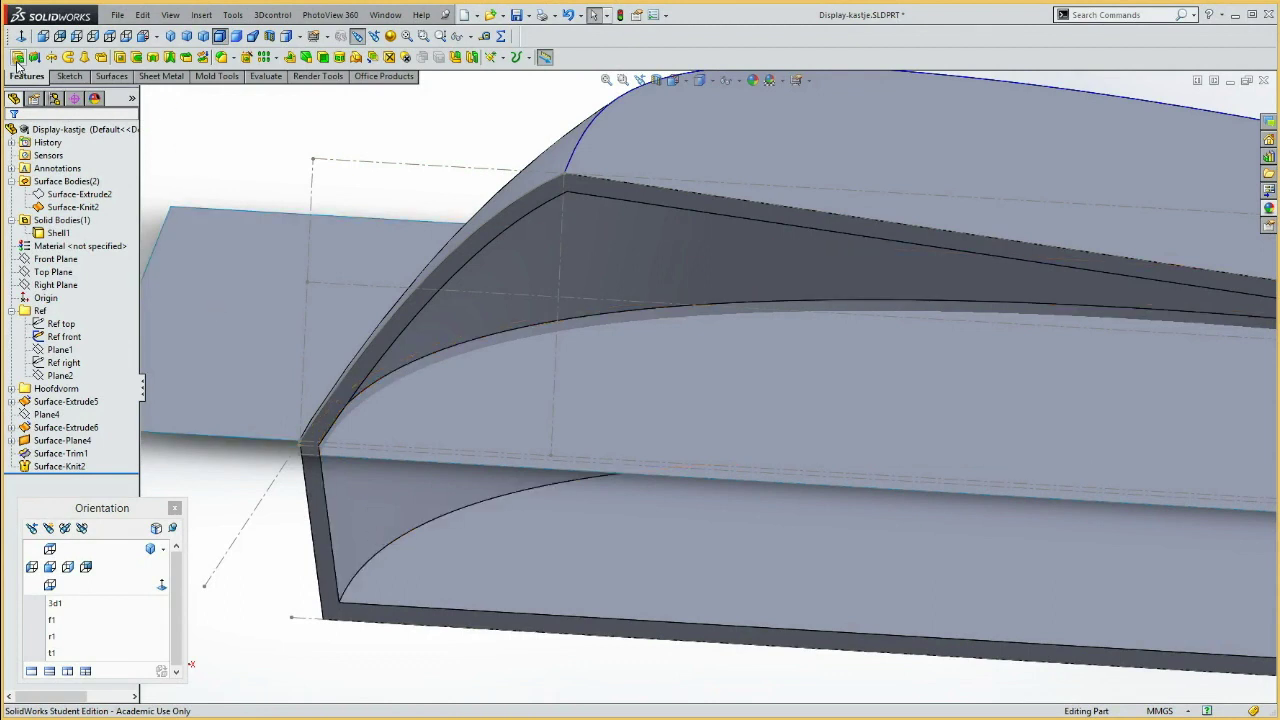
Split the Shell1 case with Surface-Knit2, keeping both the lower and upper bodies
left_click(66, 77)
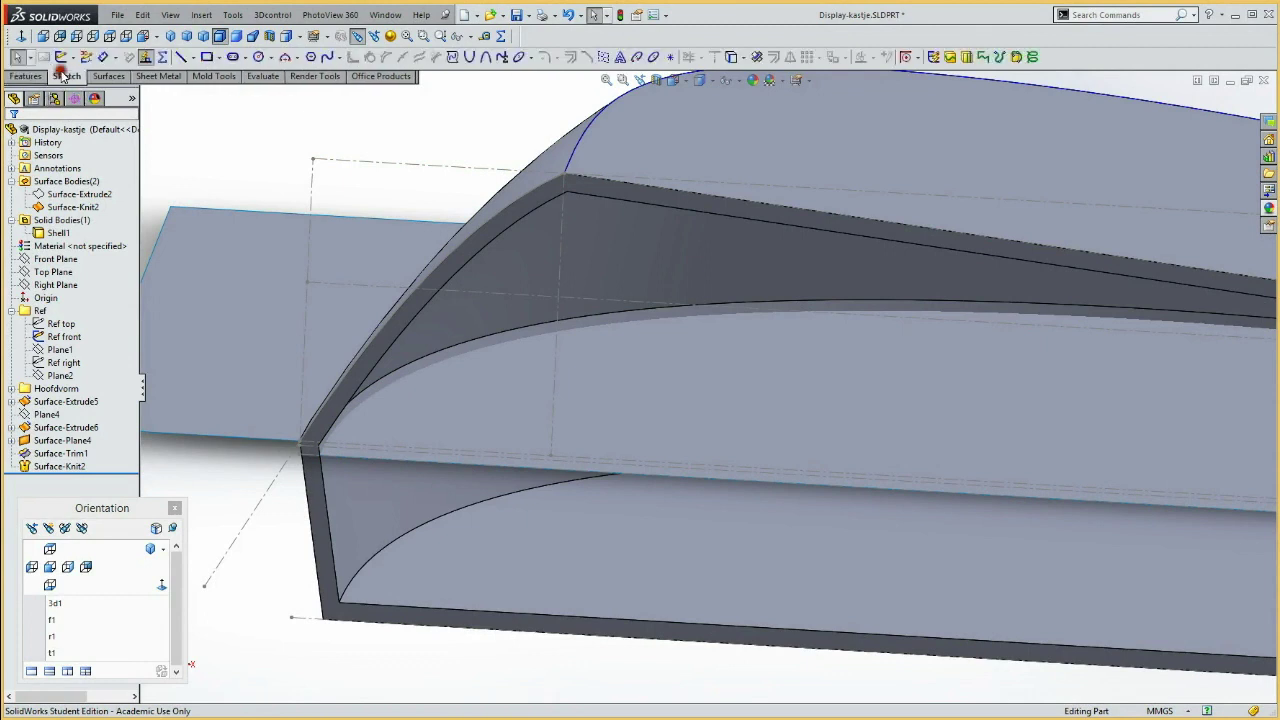
left_click(106, 77)
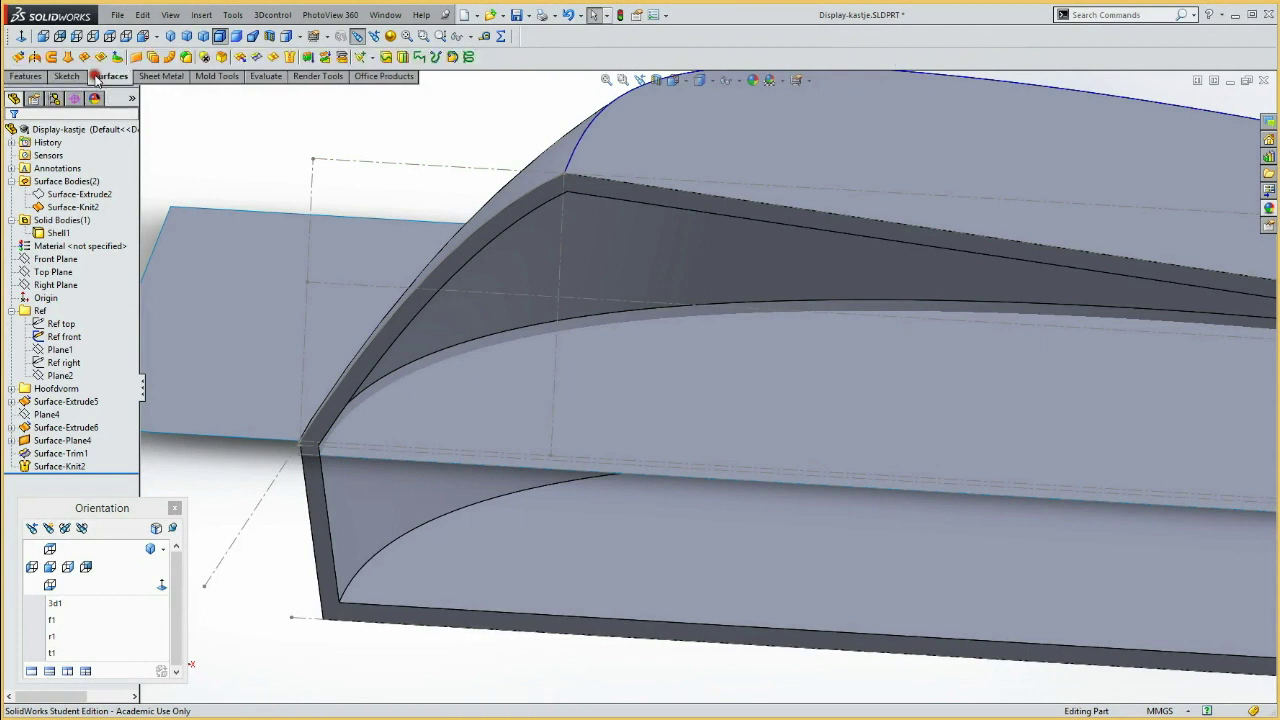
left_click(27, 77)
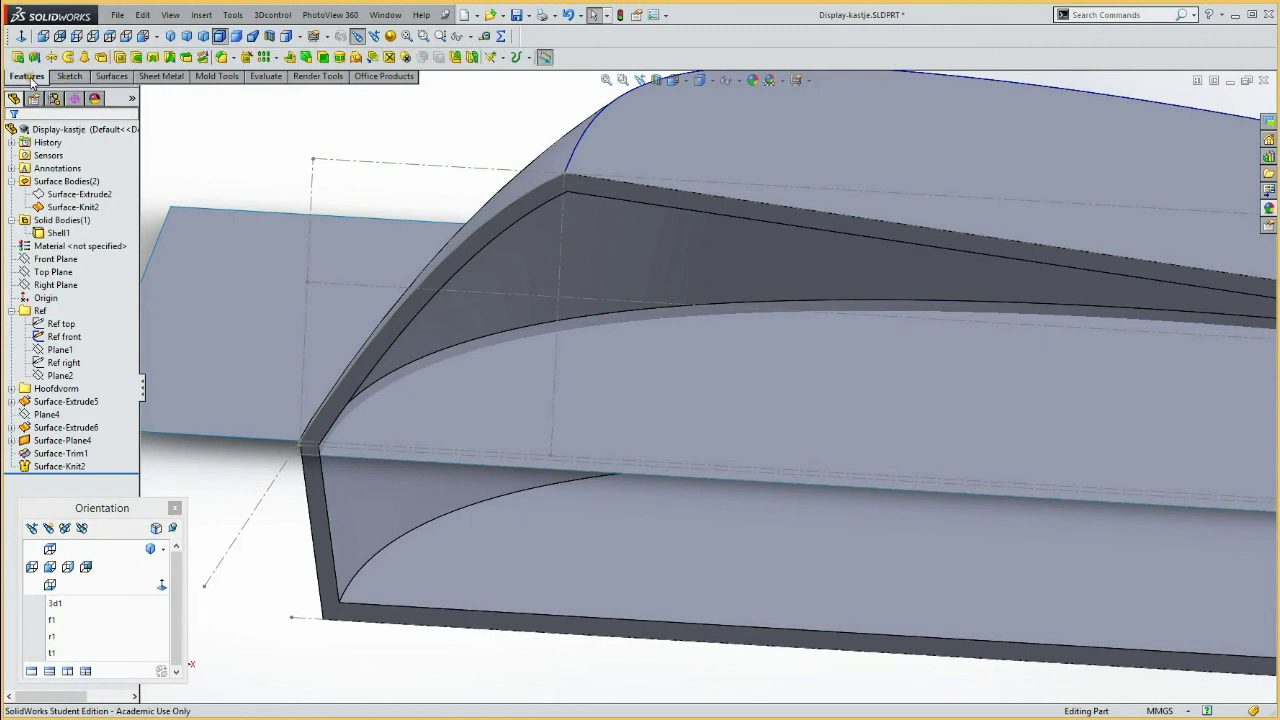
left_click(473, 58)
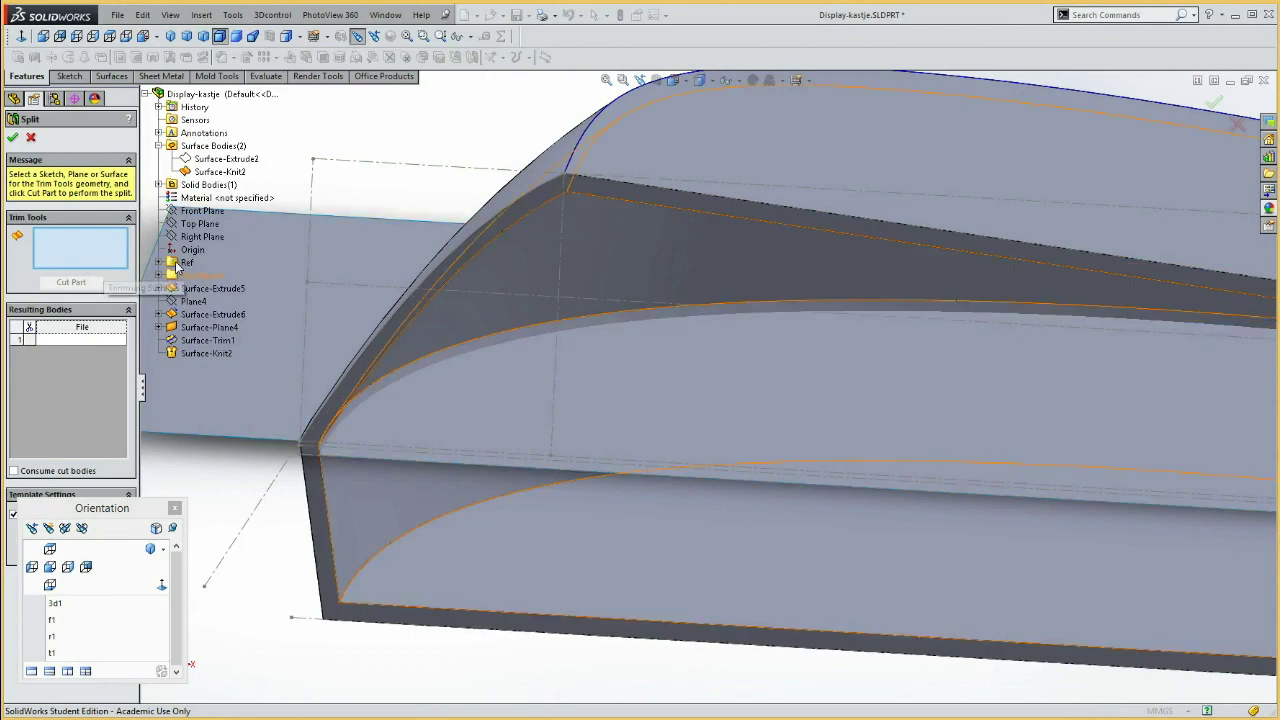
left_click(212, 174)
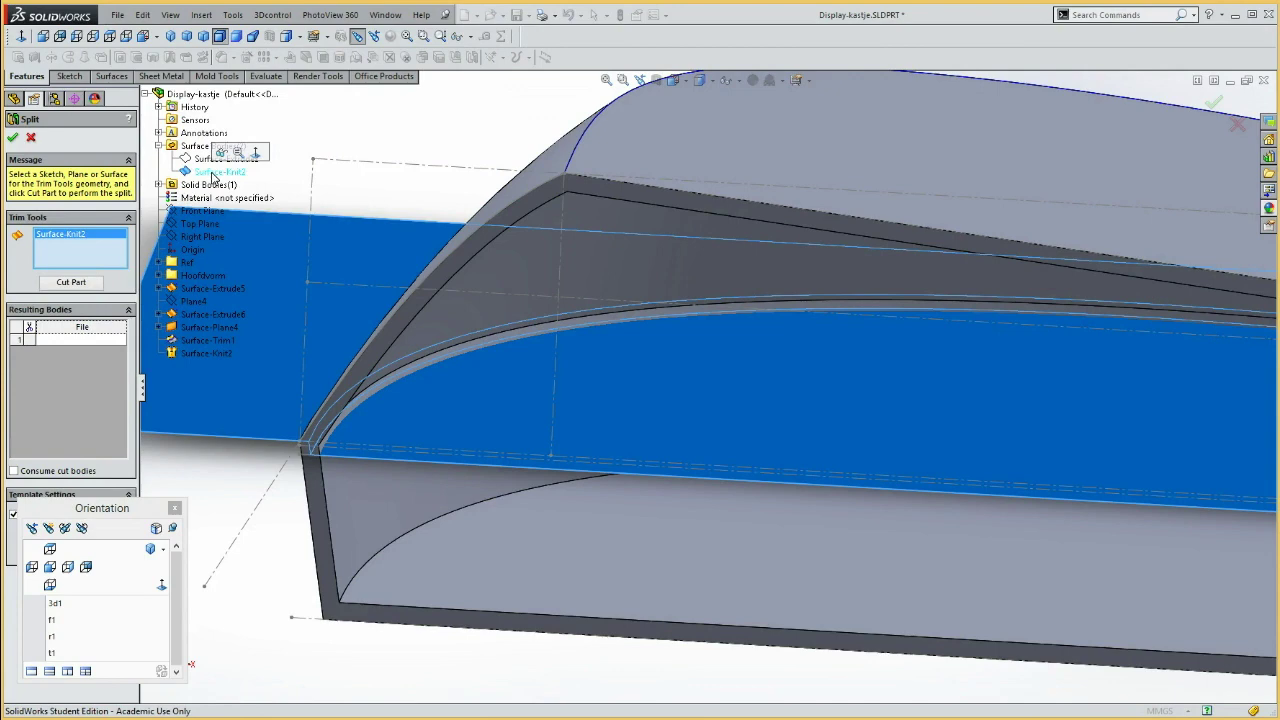
left_click(68, 344)
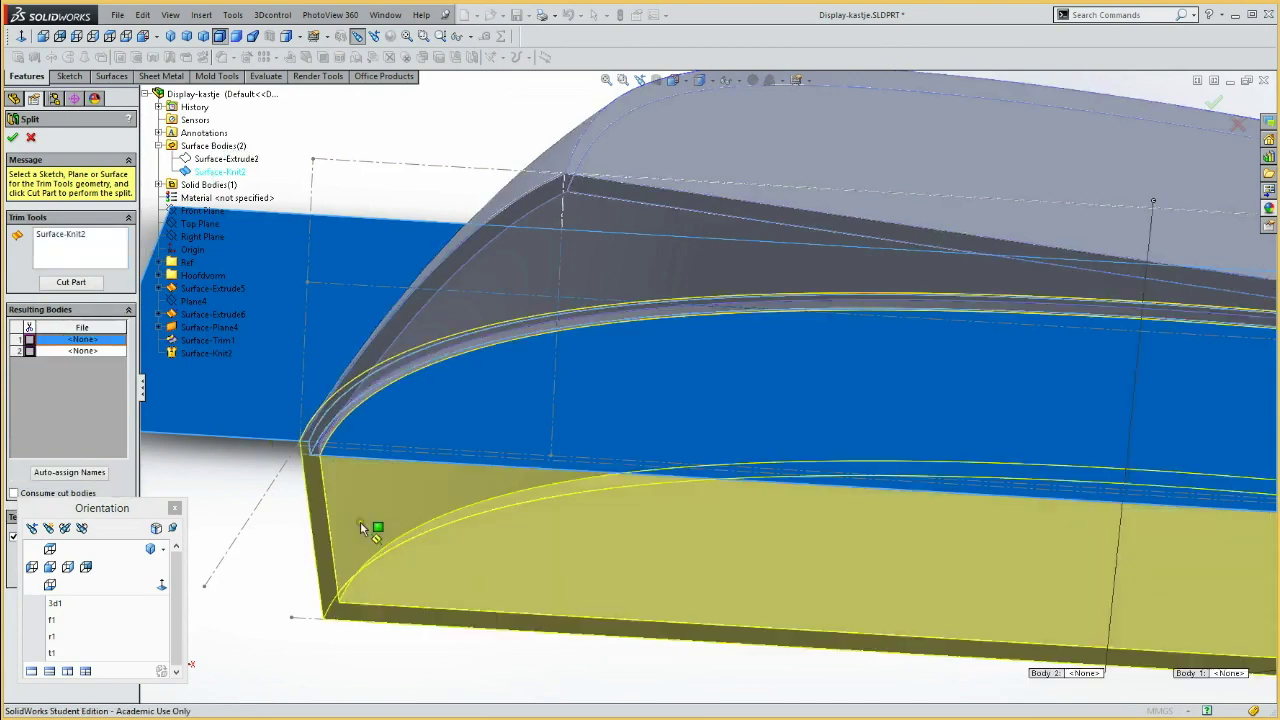
left_click(360, 521)
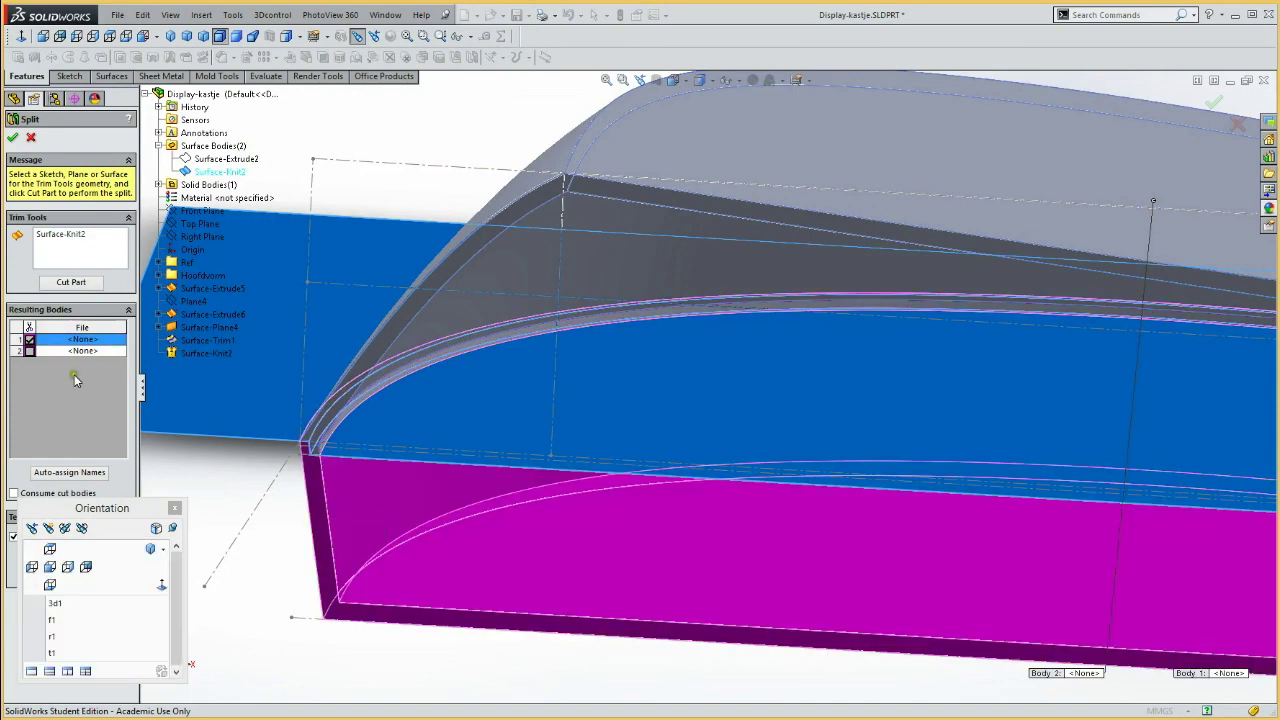
left_click(735, 163)
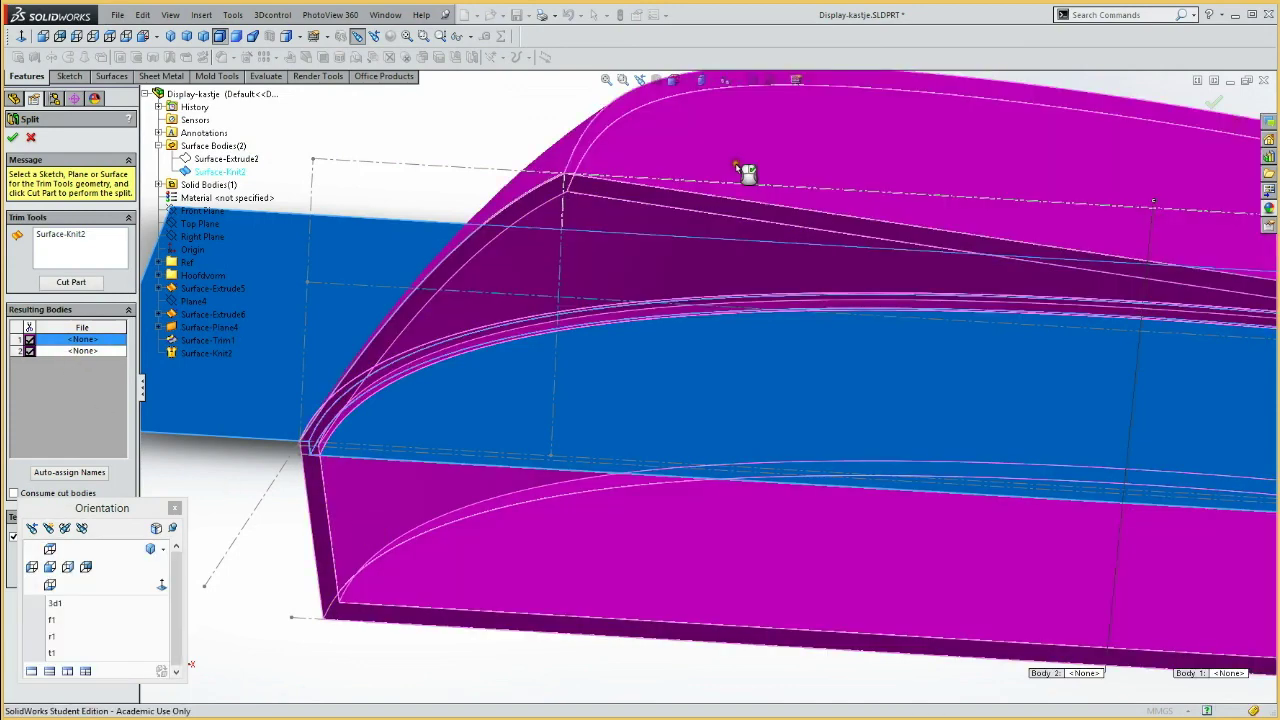
left_click(12, 137)
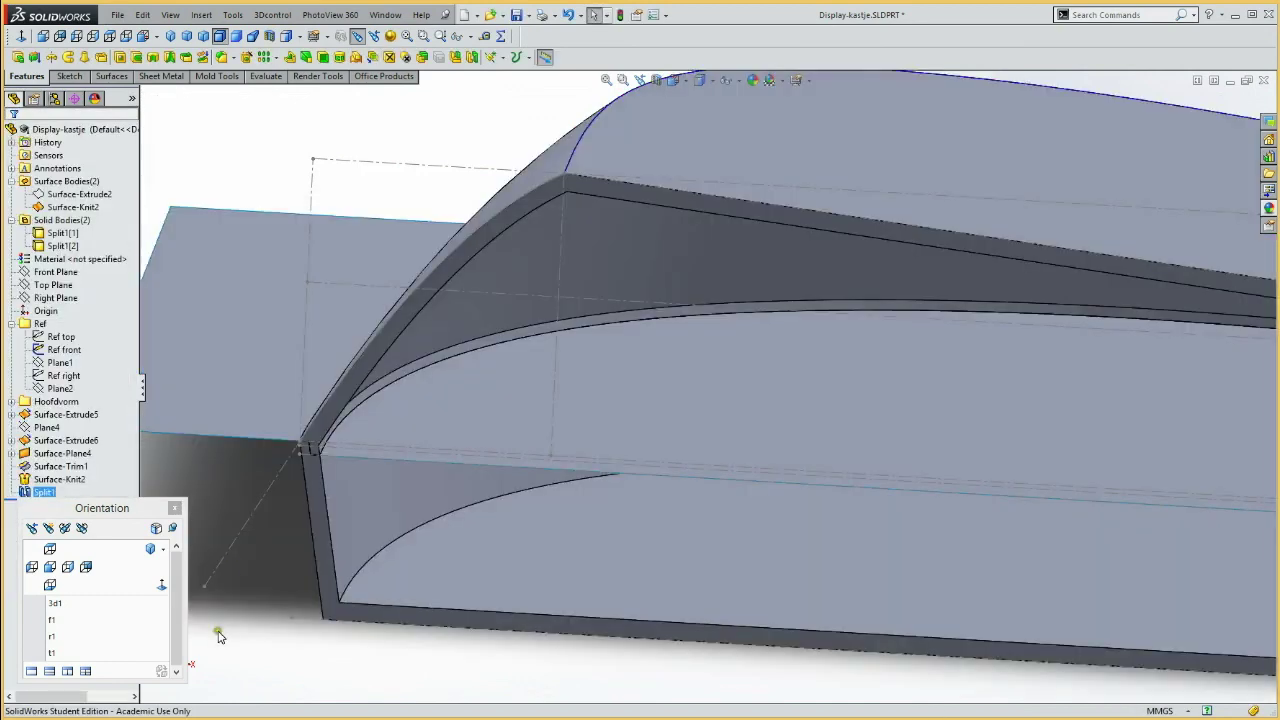
Hide the Surface-Knit2 body and zoom into the model's left corner in Front view
left_click(73, 209)
left_click(80, 182)
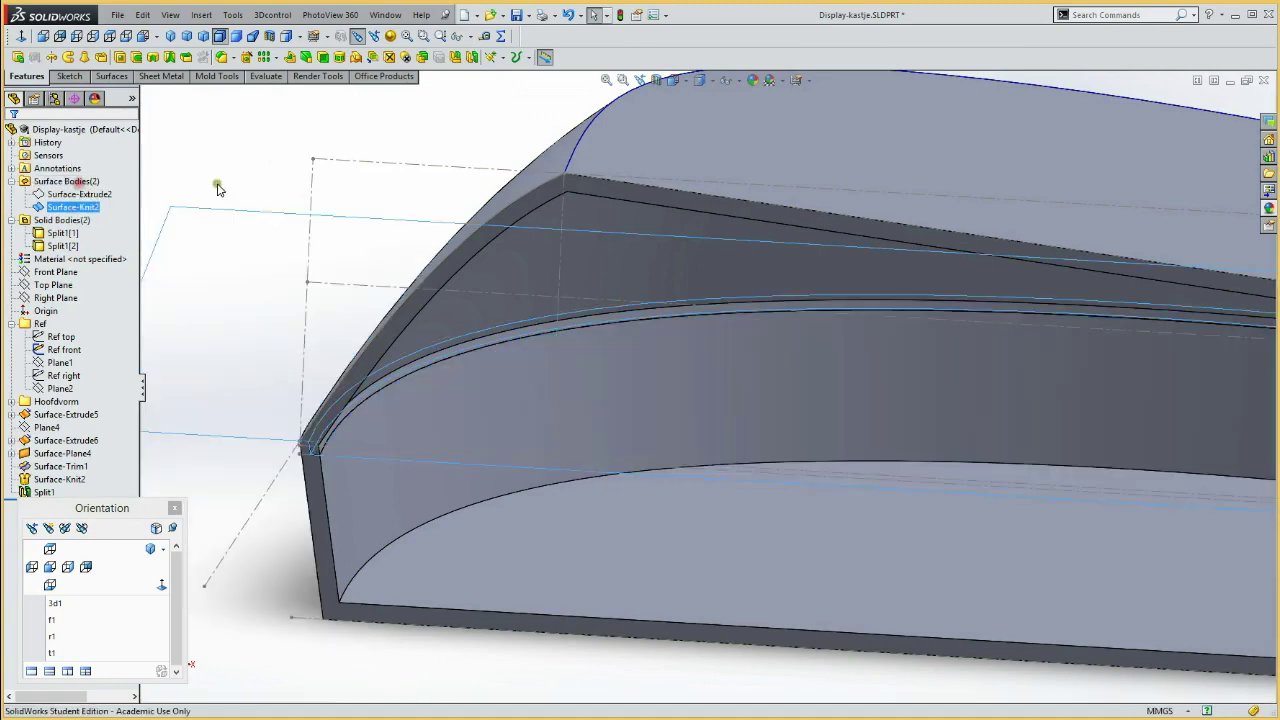
left_click(50, 566)
left_click(323, 437)
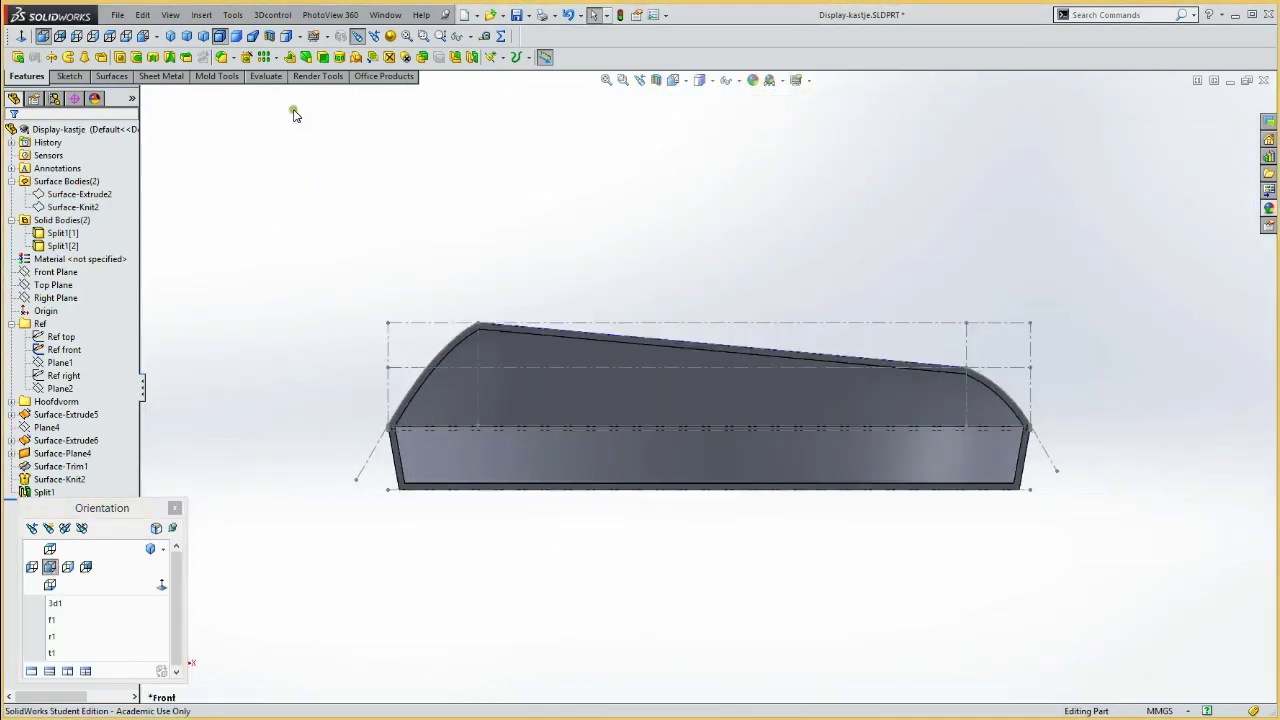
left_click_drag(346, 392, 465, 487)
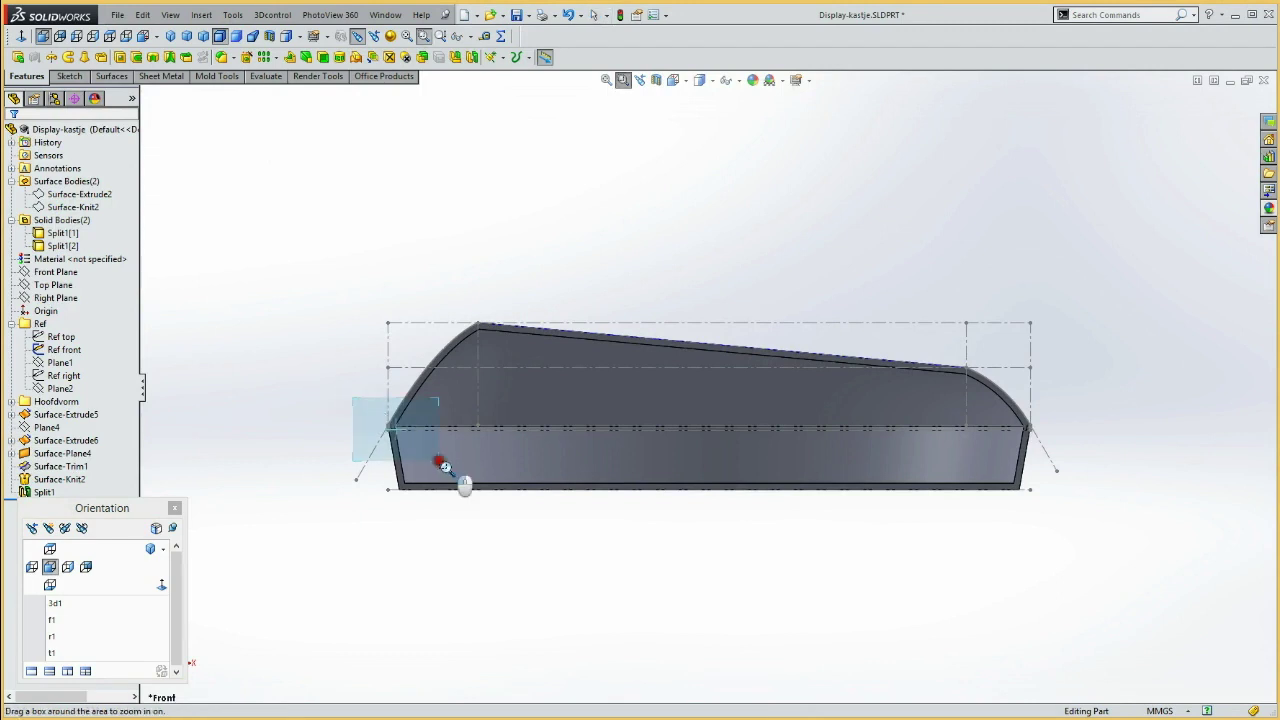
key("Escape")
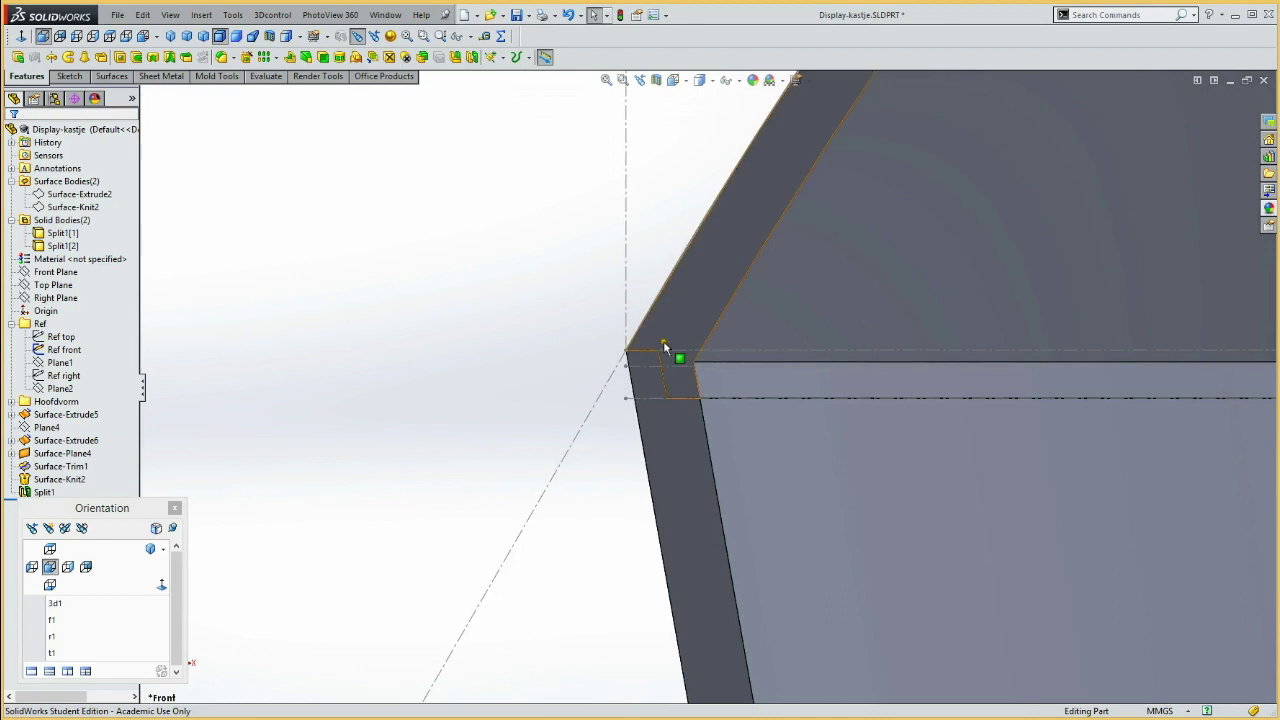
Inspect which body the faces and edges at the corner belong to
left_click(655, 357)
left_click(656, 443)
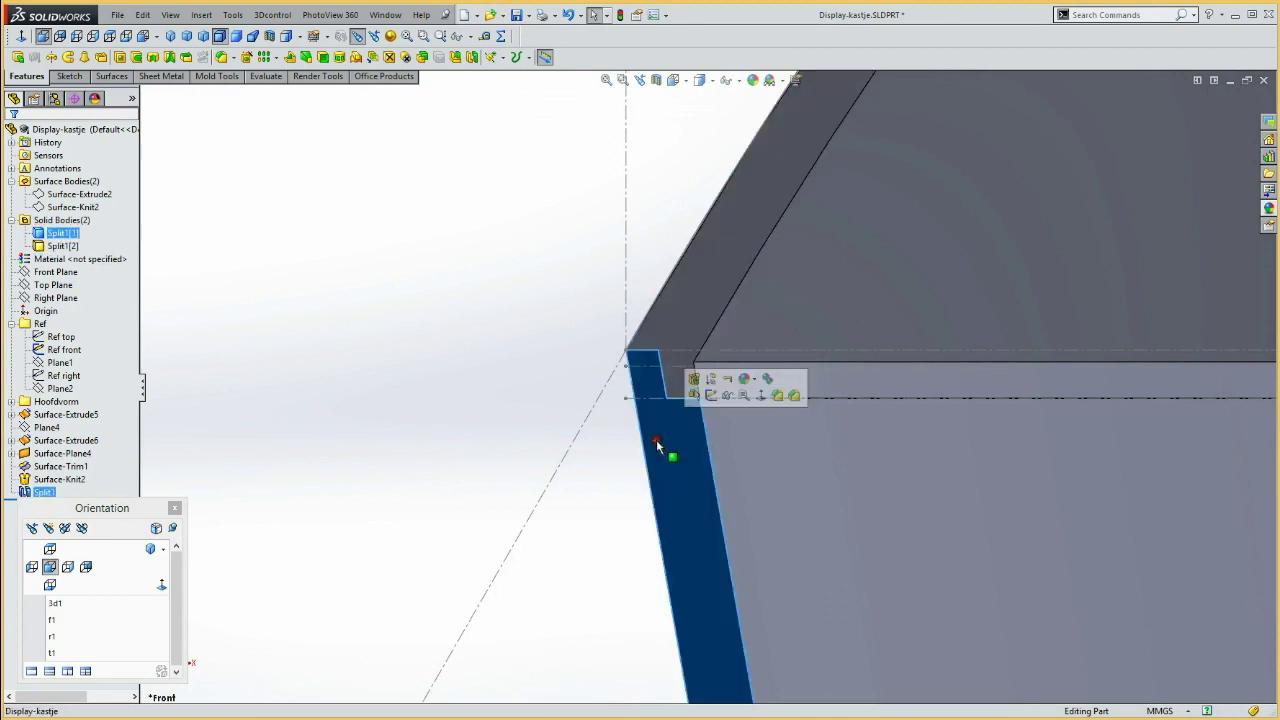
left_click(667, 326)
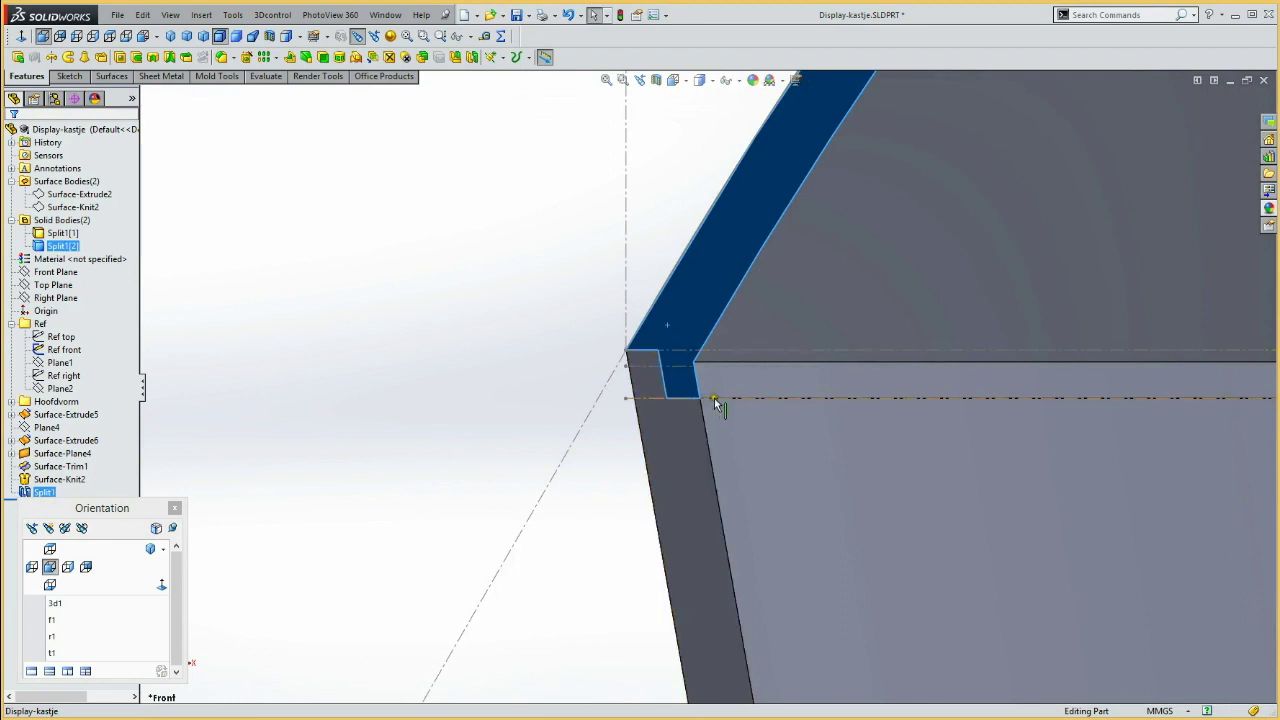
left_click(498, 290)
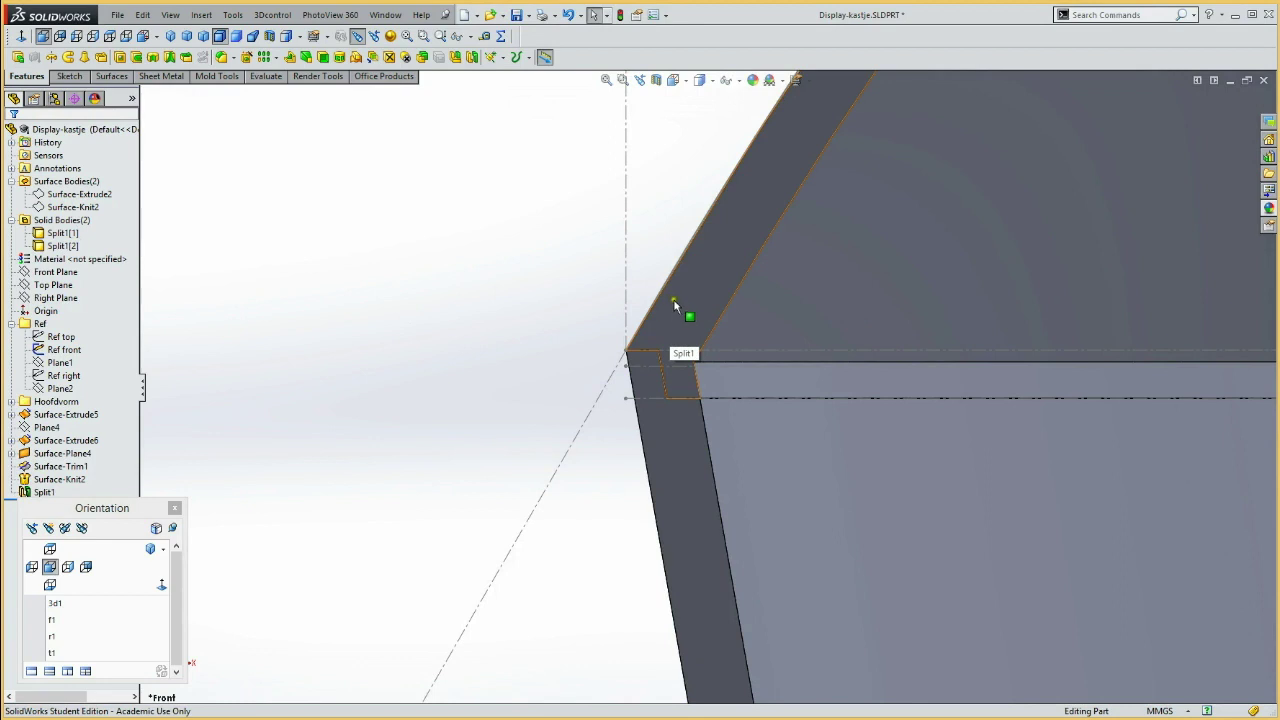
left_click(645, 374)
left_click(534, 320)
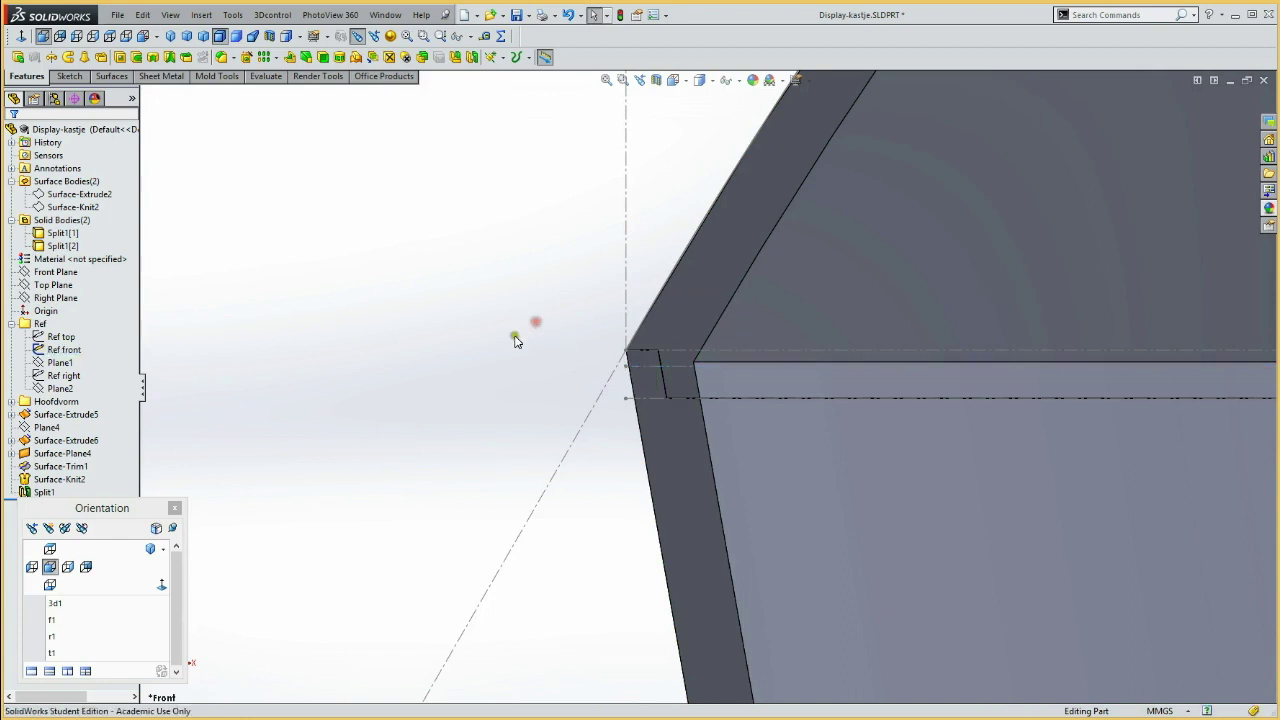
Hide the lid body Split1[2] and fit the base in Front view
left_click(61, 233)
left_click(57, 246)
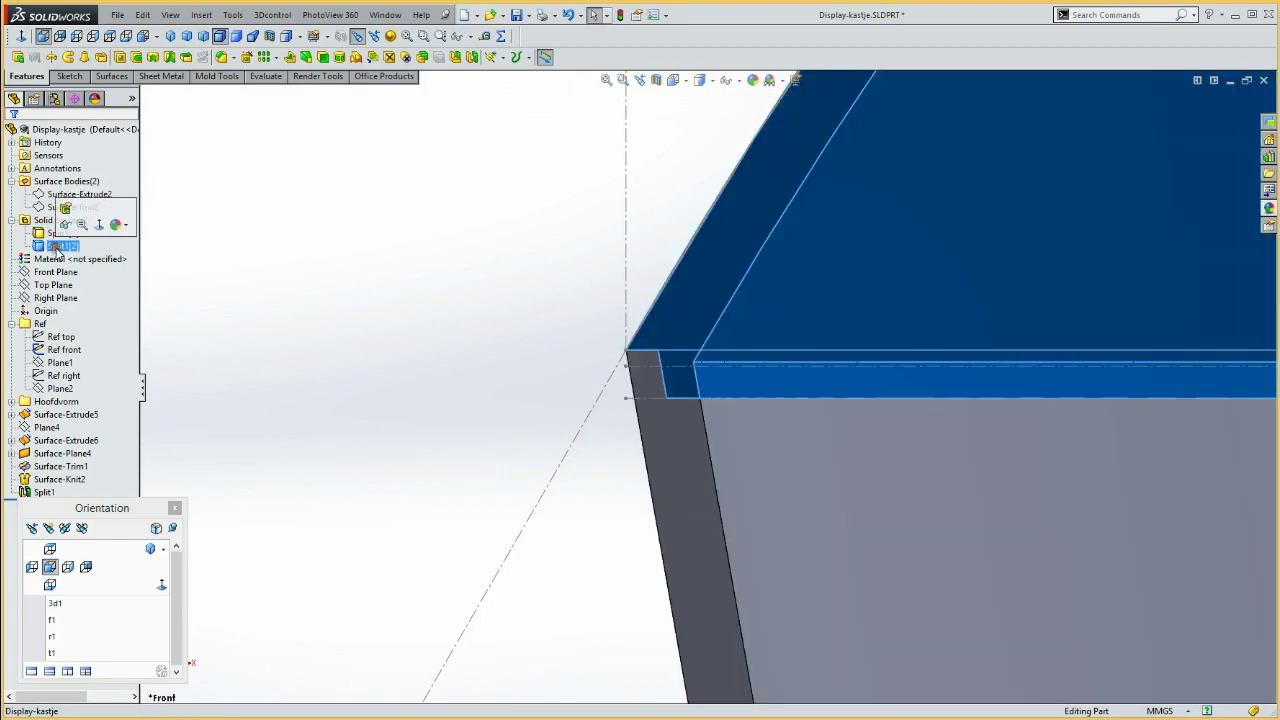
left_click(64, 224)
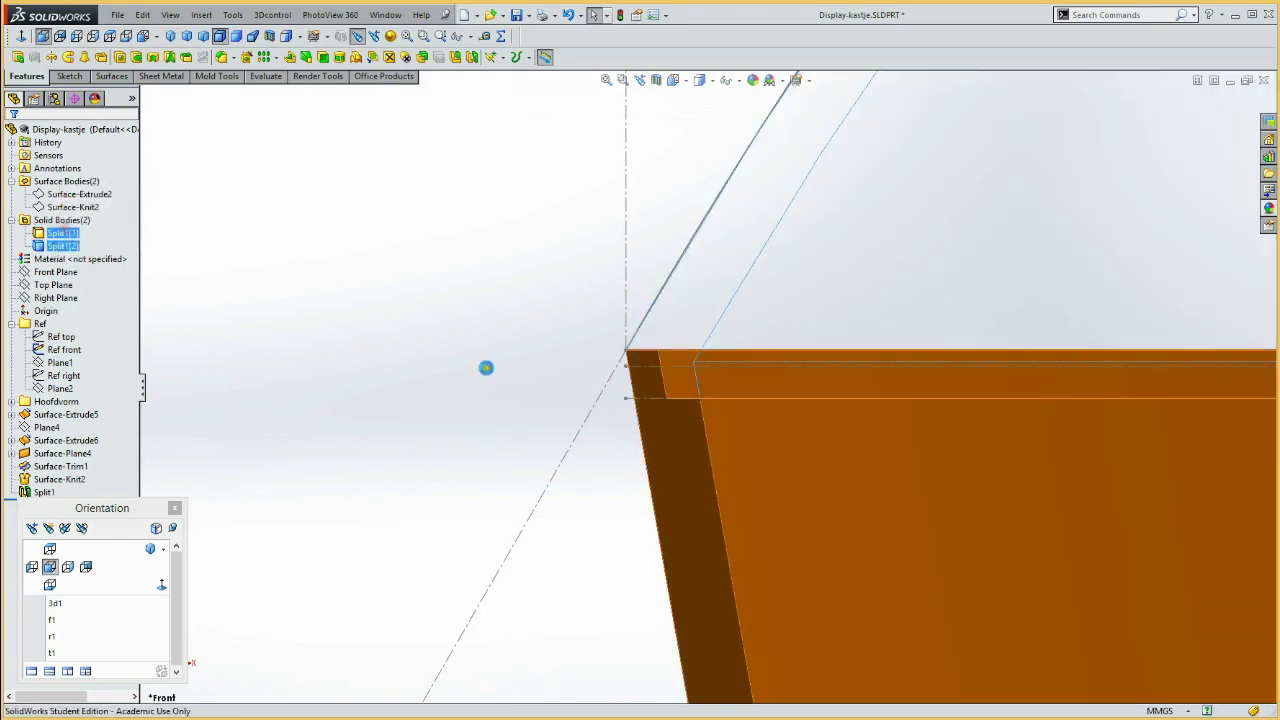
left_click(50, 568)
left_click(231, 358)
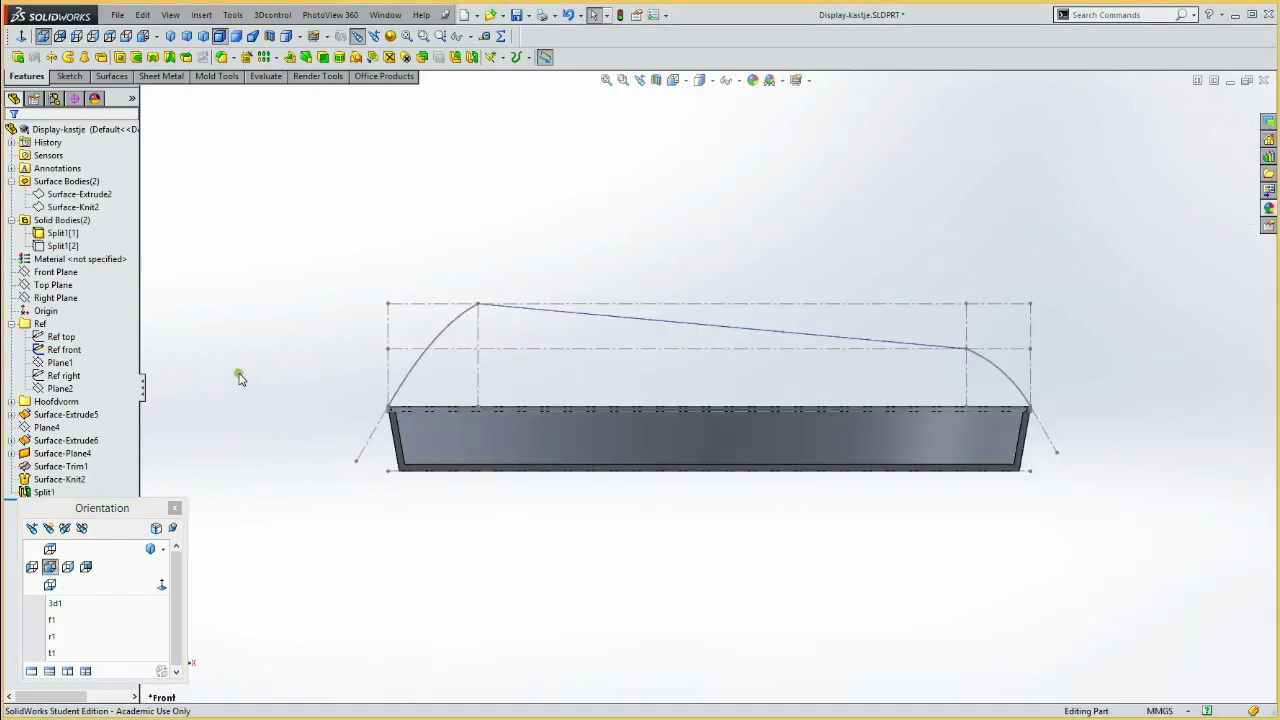
mouse_move(70, 506)
left_mouse_down()
mouse_move(160, 505)
mouse_move(98, 516)
left_mouse_up()
Sketch on the Front Plane and convert the reference line along the base's top edge
left_click(57, 272)
left_click(62, 254)
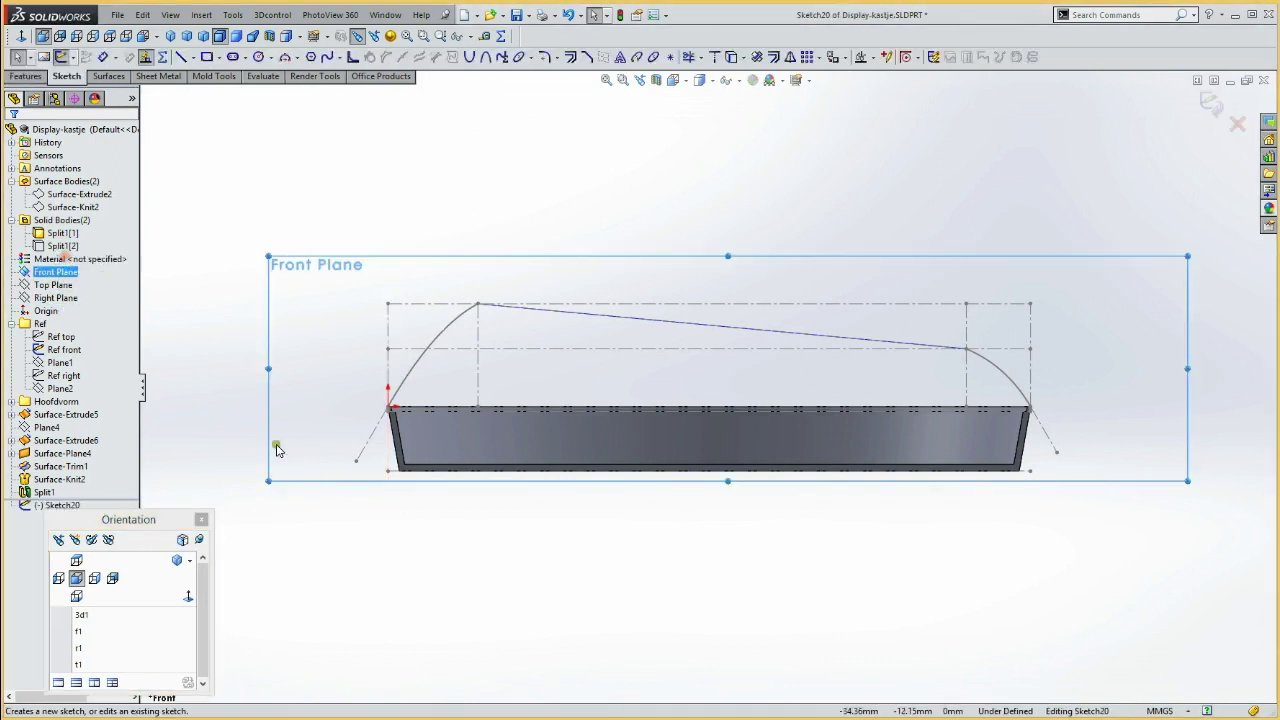
left_click_drag(346, 386, 440, 462)
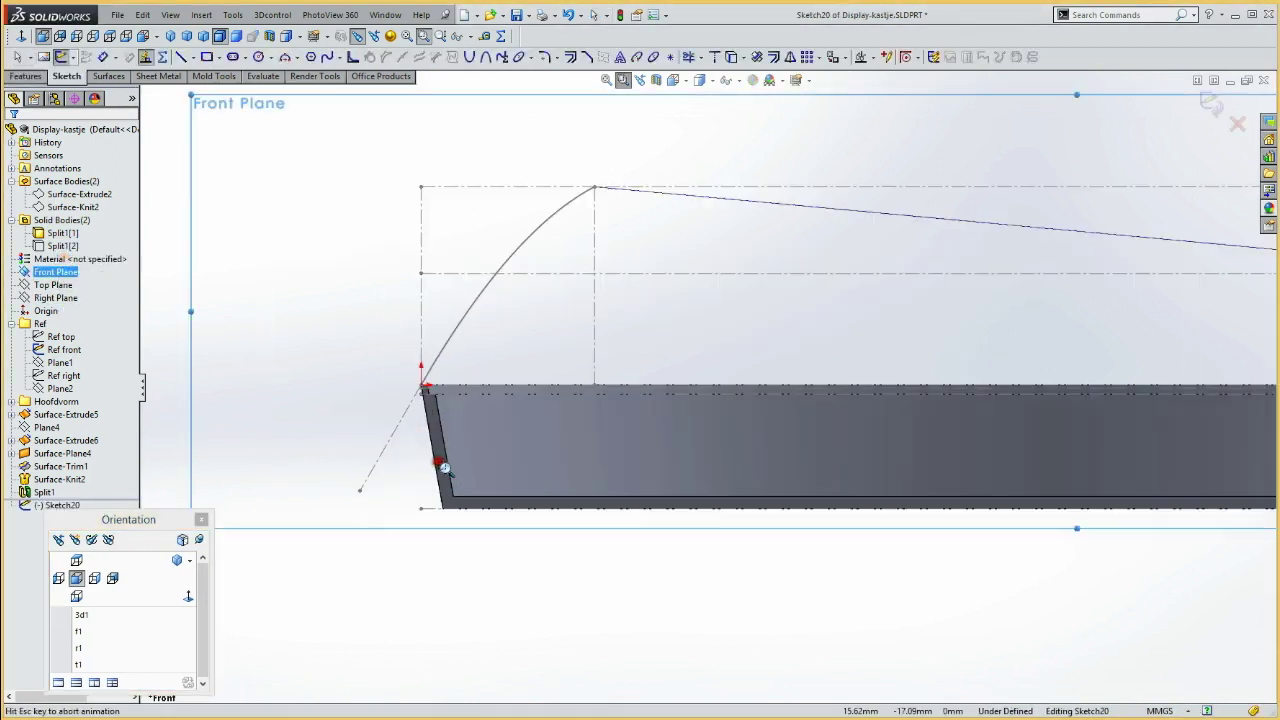
key("Escape")
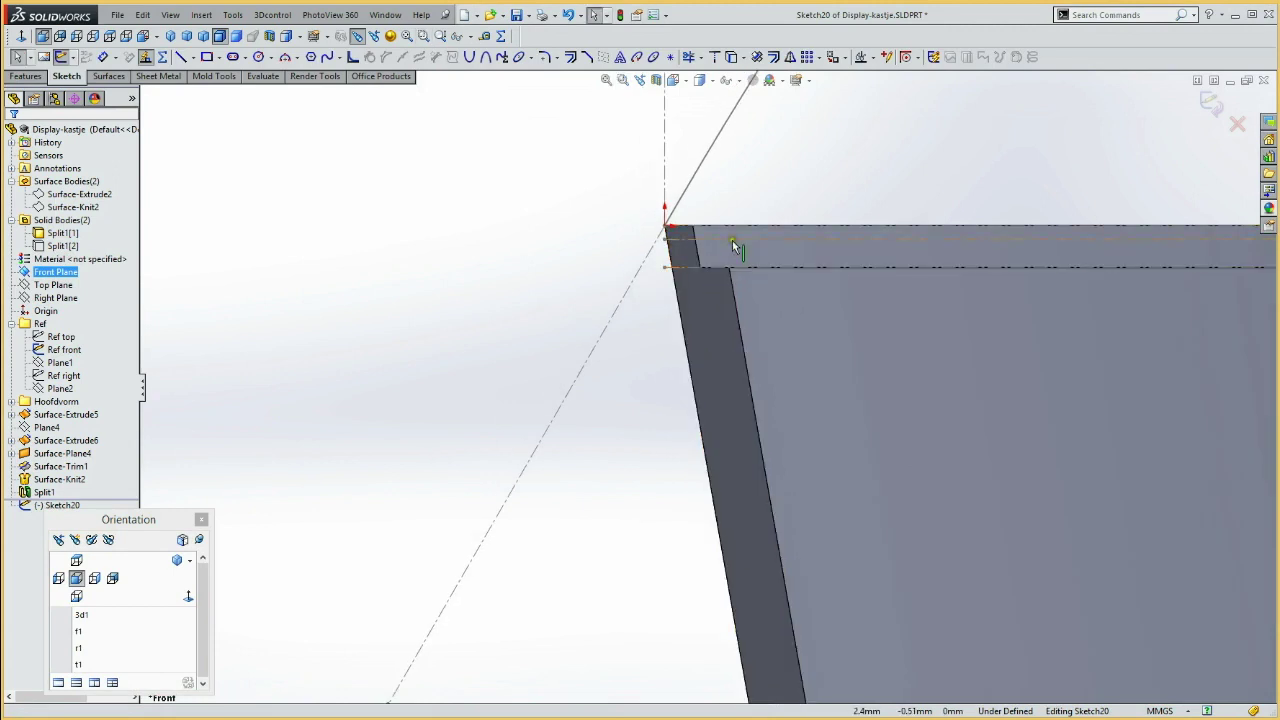
left_click(732, 240)
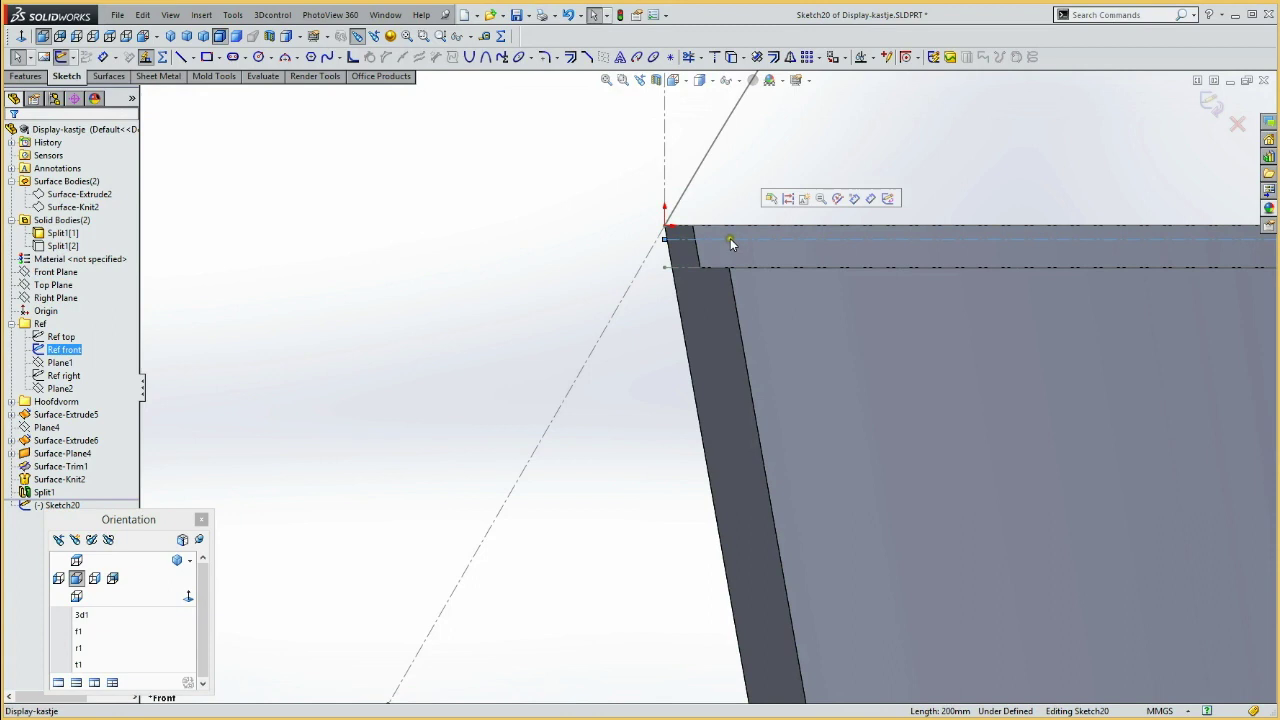
left_click(732, 57)
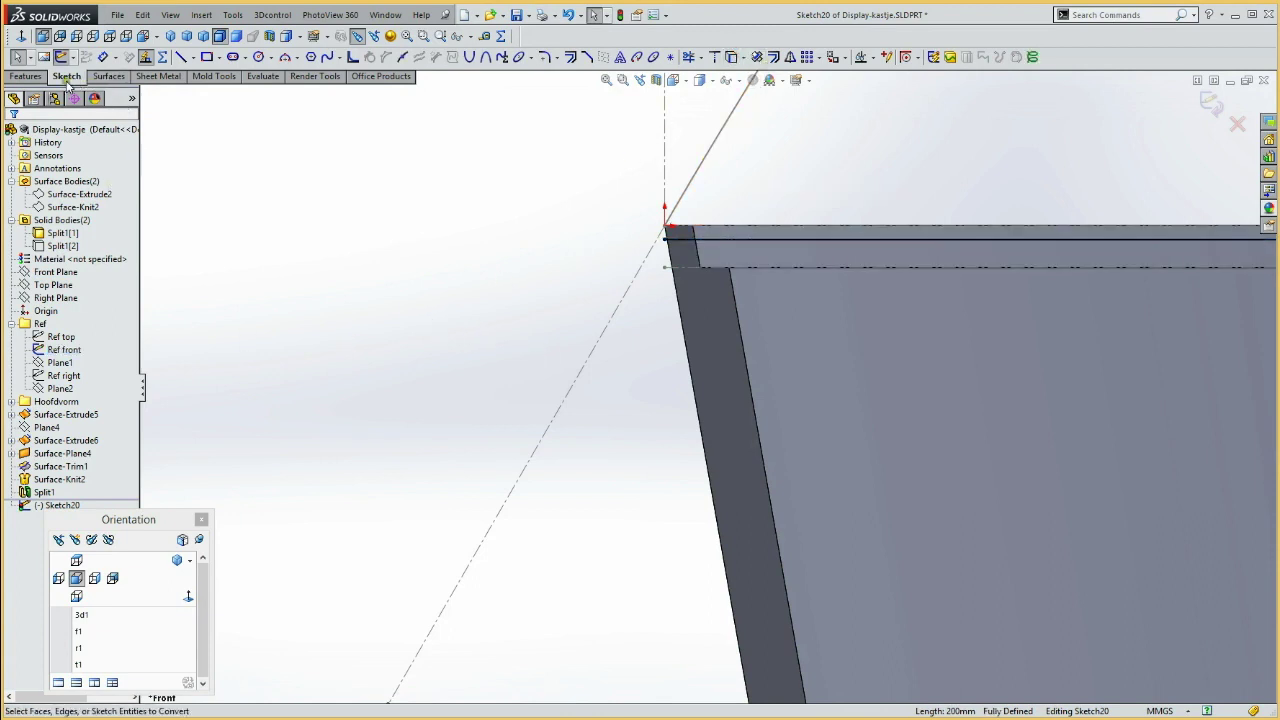
left_click(116, 78)
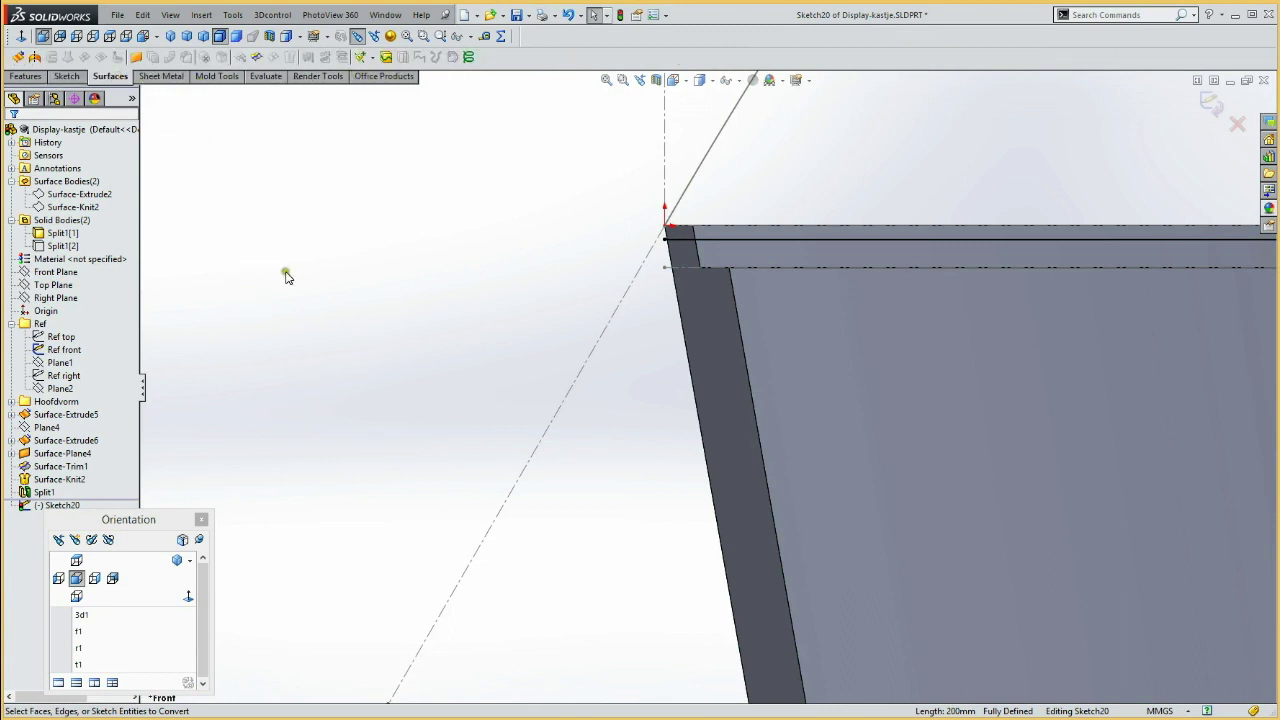
middle_click_drag(370, 236, 357, 245)
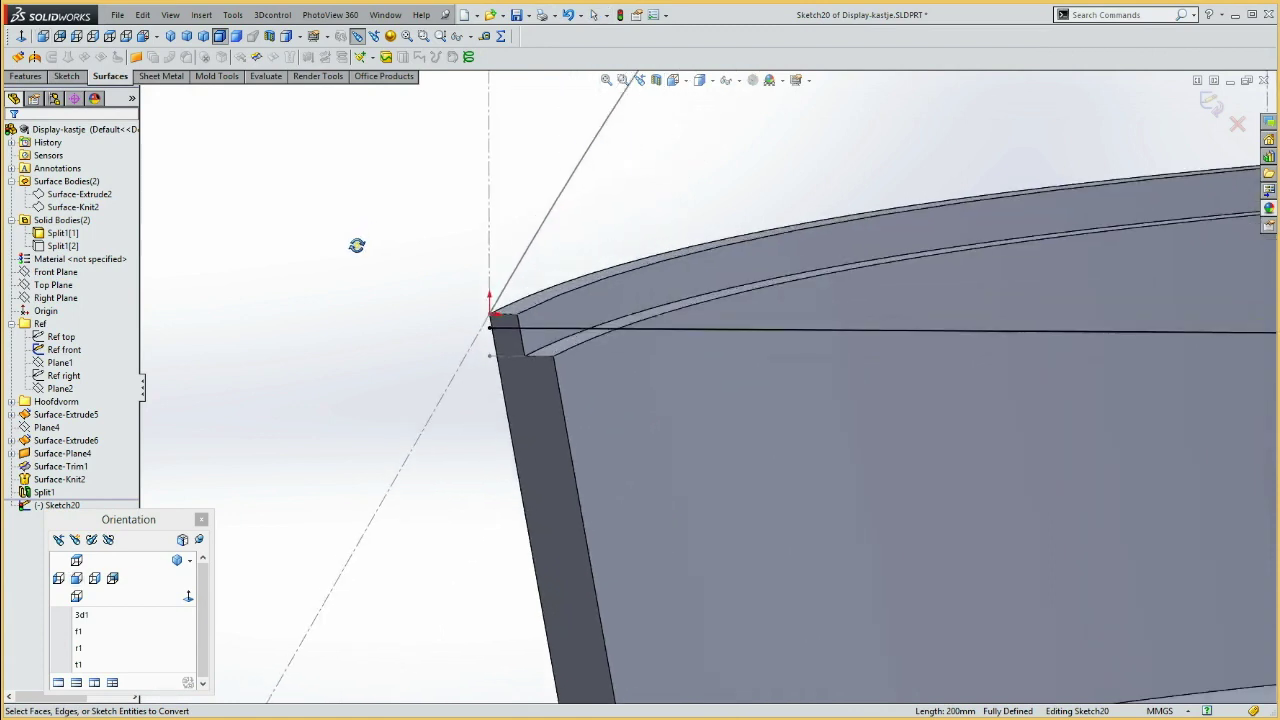
left_click(26, 77)
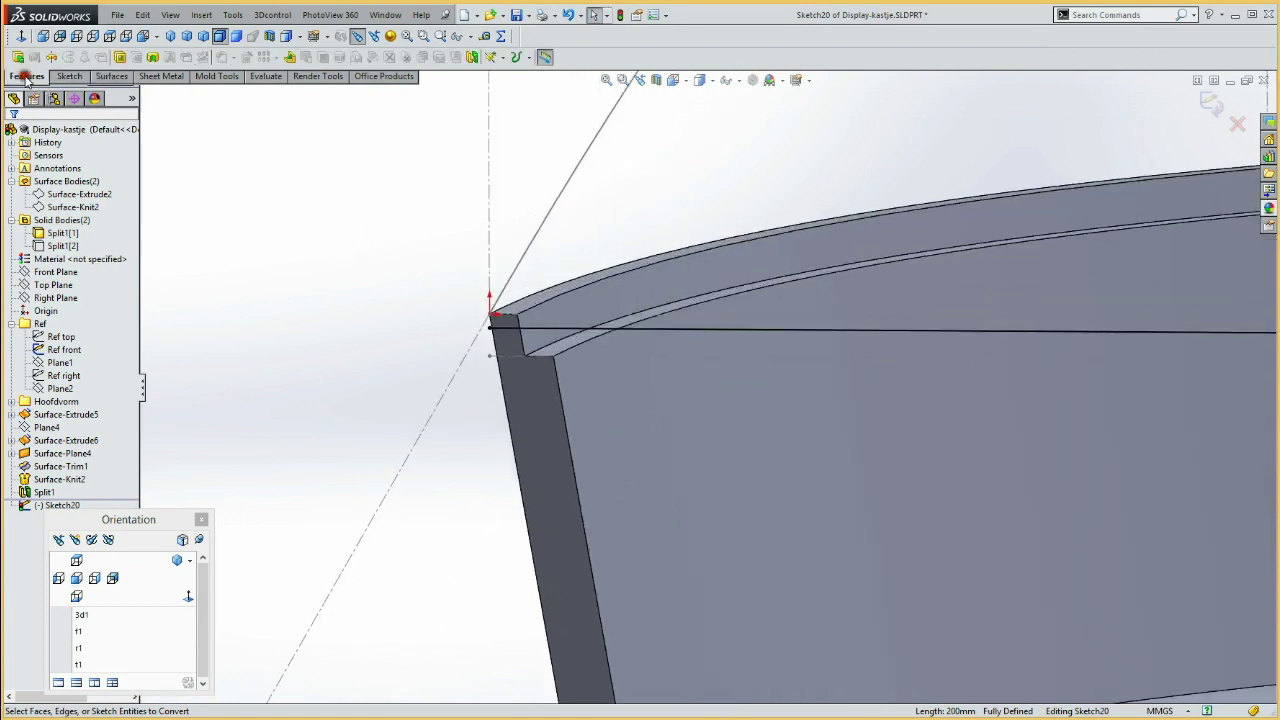
left_click(105, 77)
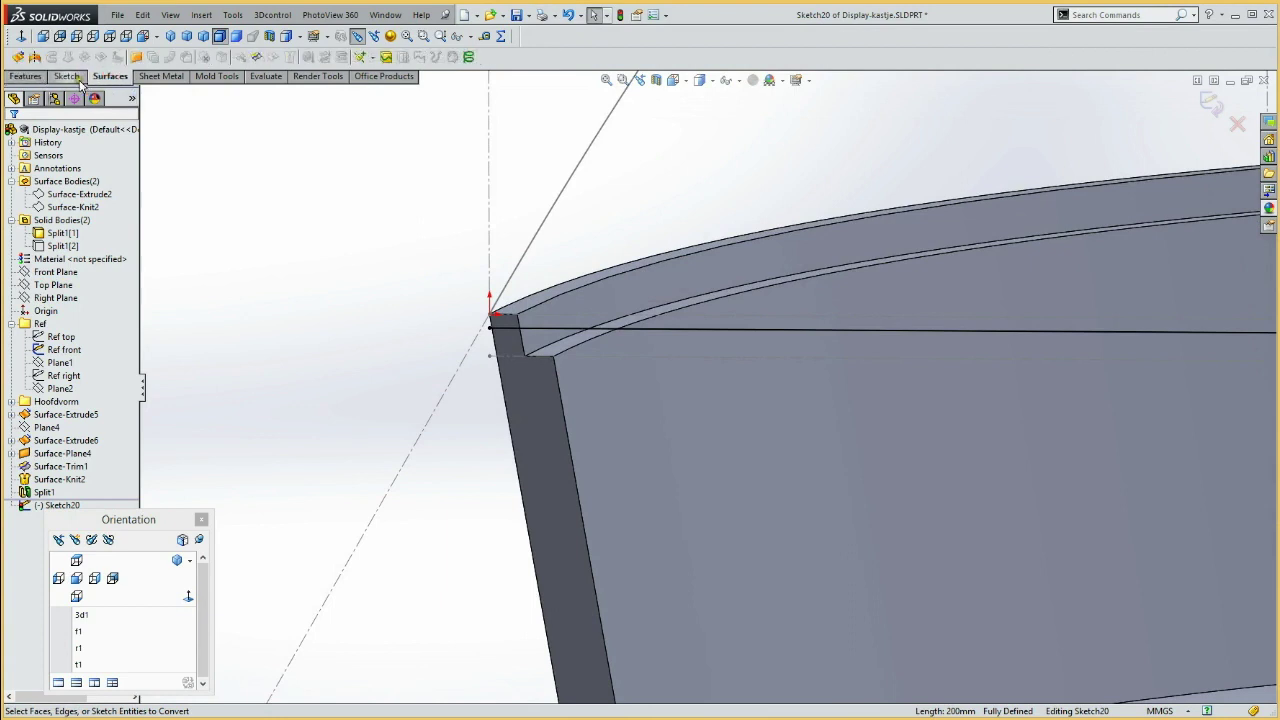
Extrude Sketch20's line upward 200 mm into surface Surface-Extrude7
left_click(17, 58)
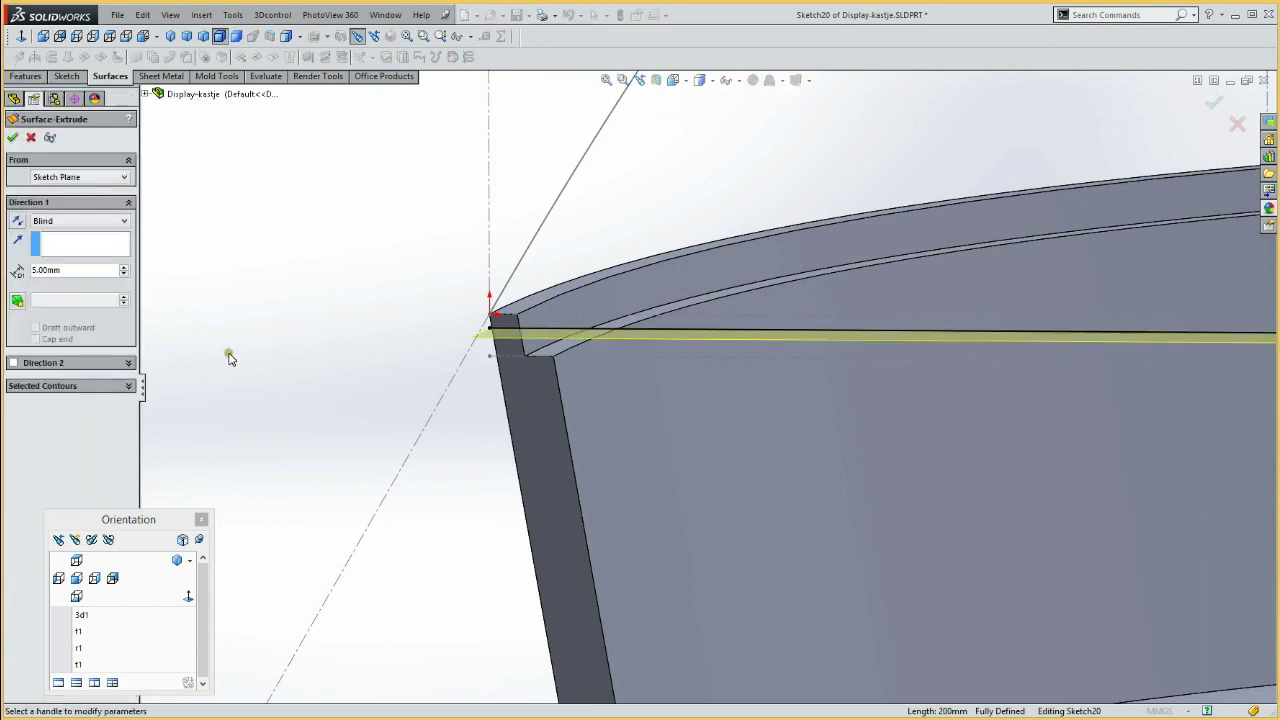
left_click(16, 223)
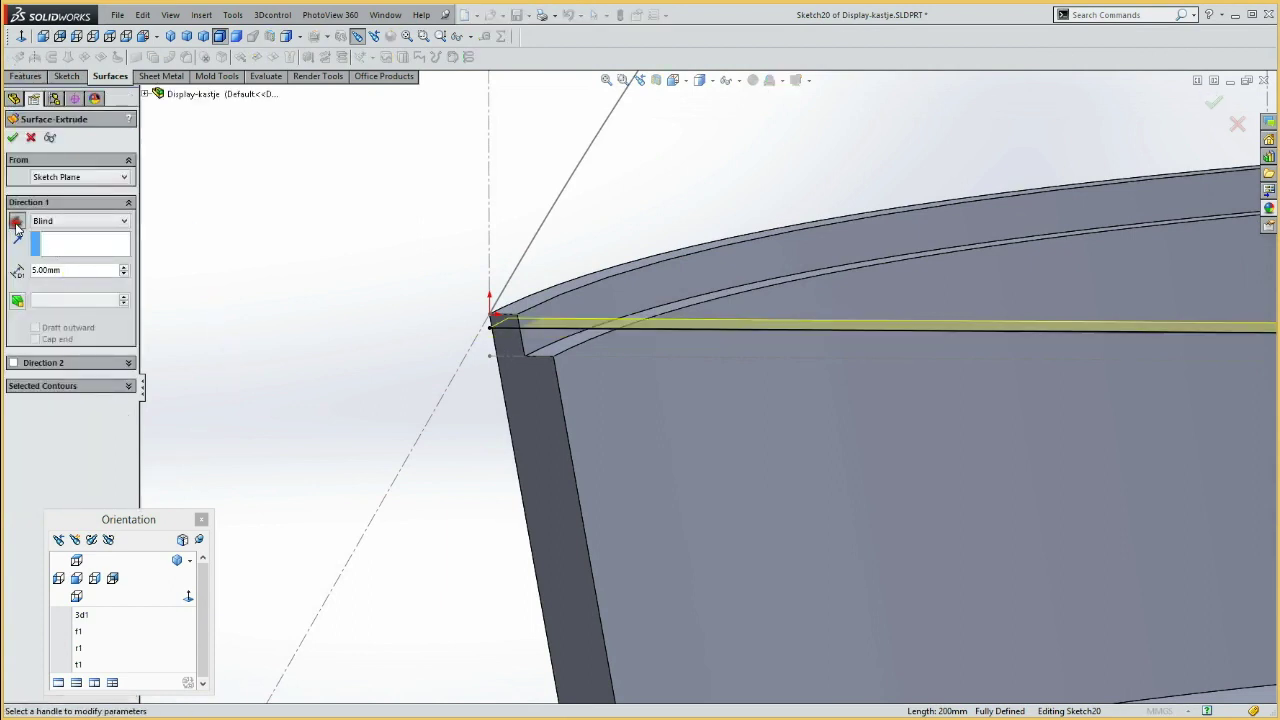
double_click(69, 270)
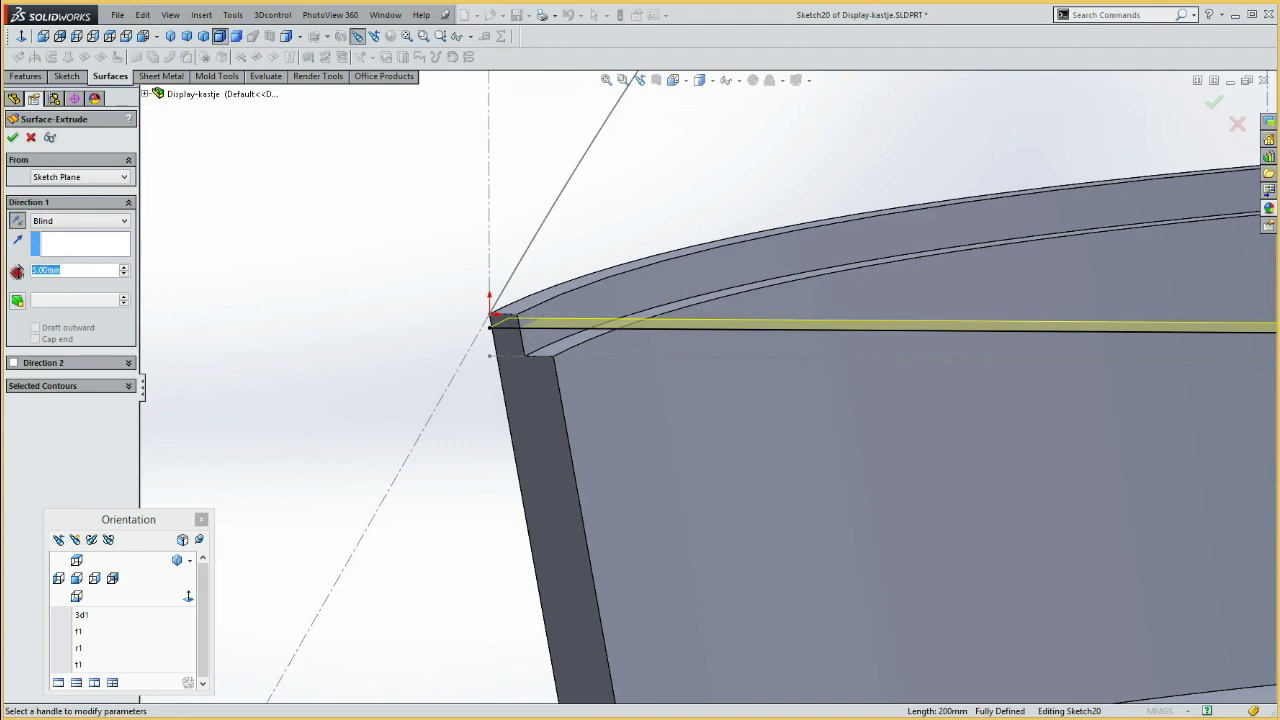
type("200")
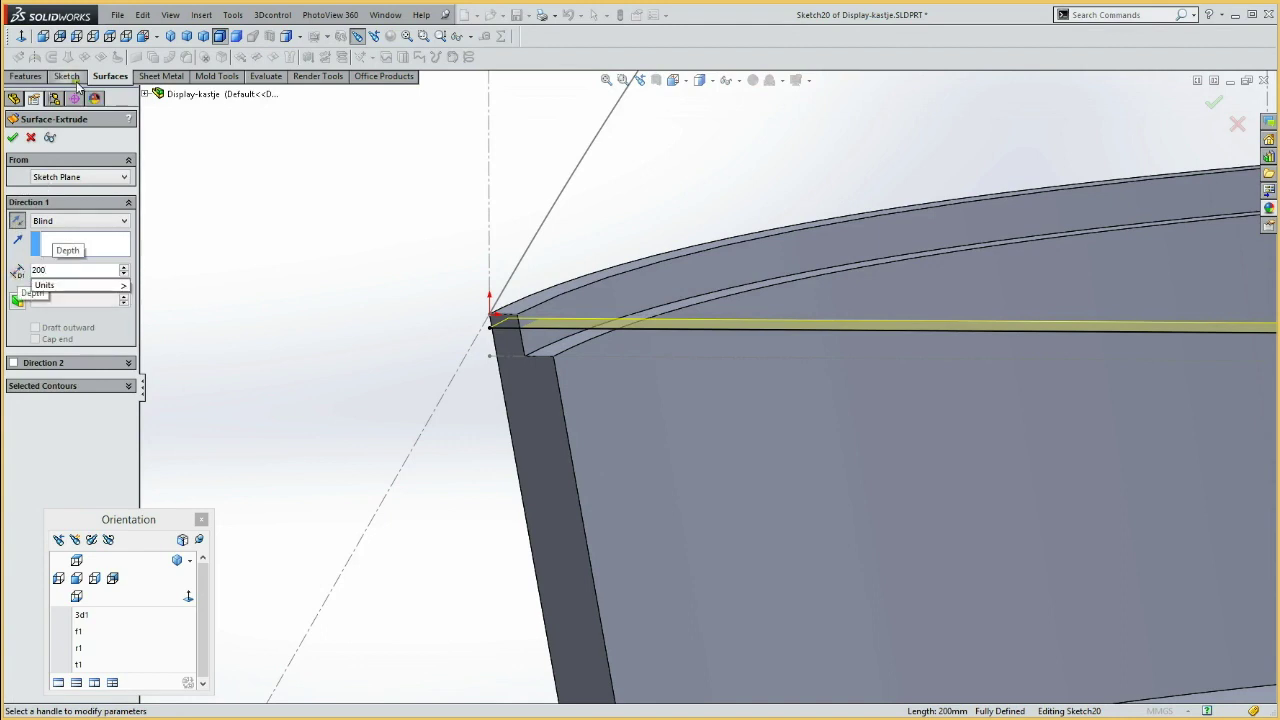
key("Return")
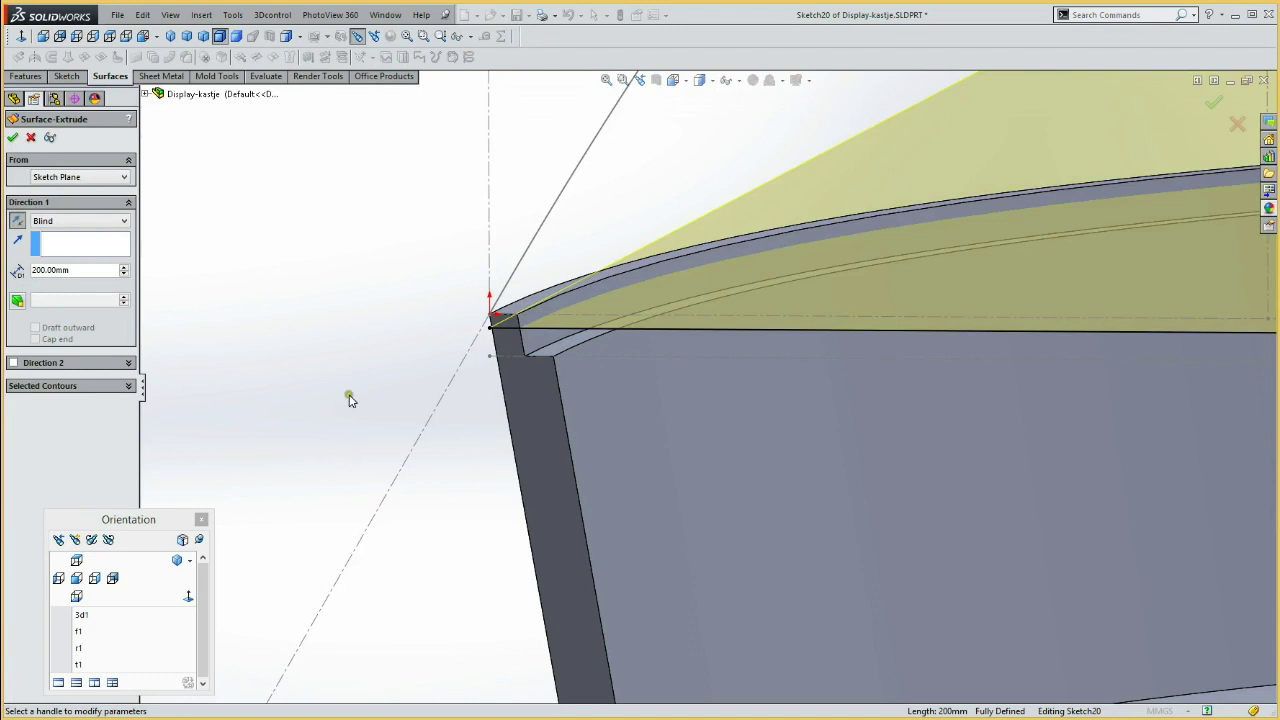
left_click(13, 137)
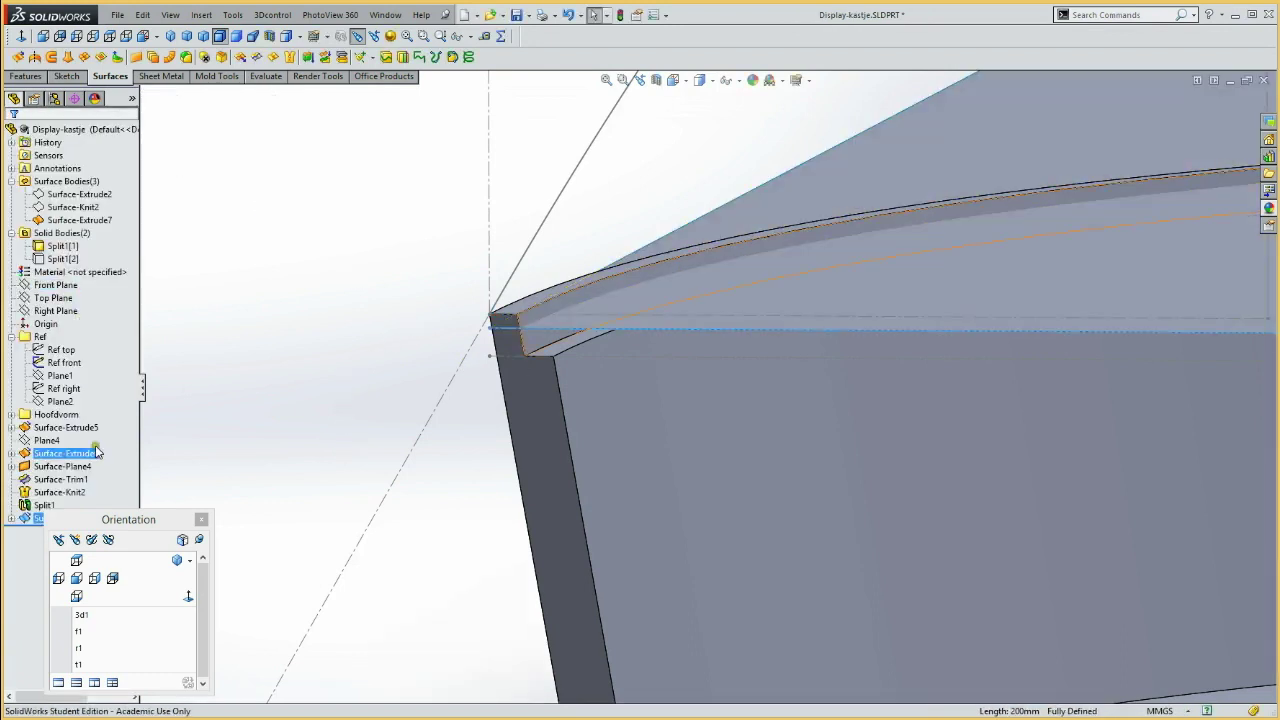
left_click(342, 58)
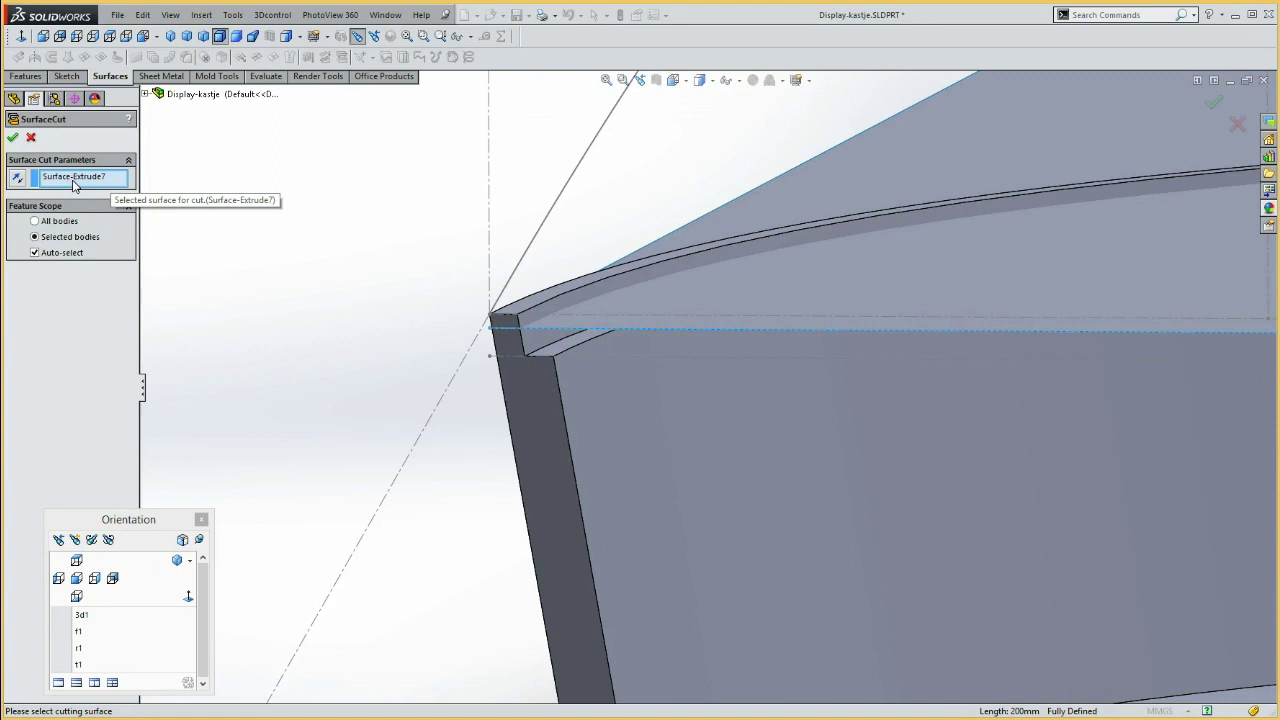
Cut the base body Split1[1] with Surface-Extrude7, selecting the bodies manually
left_click(35, 253)
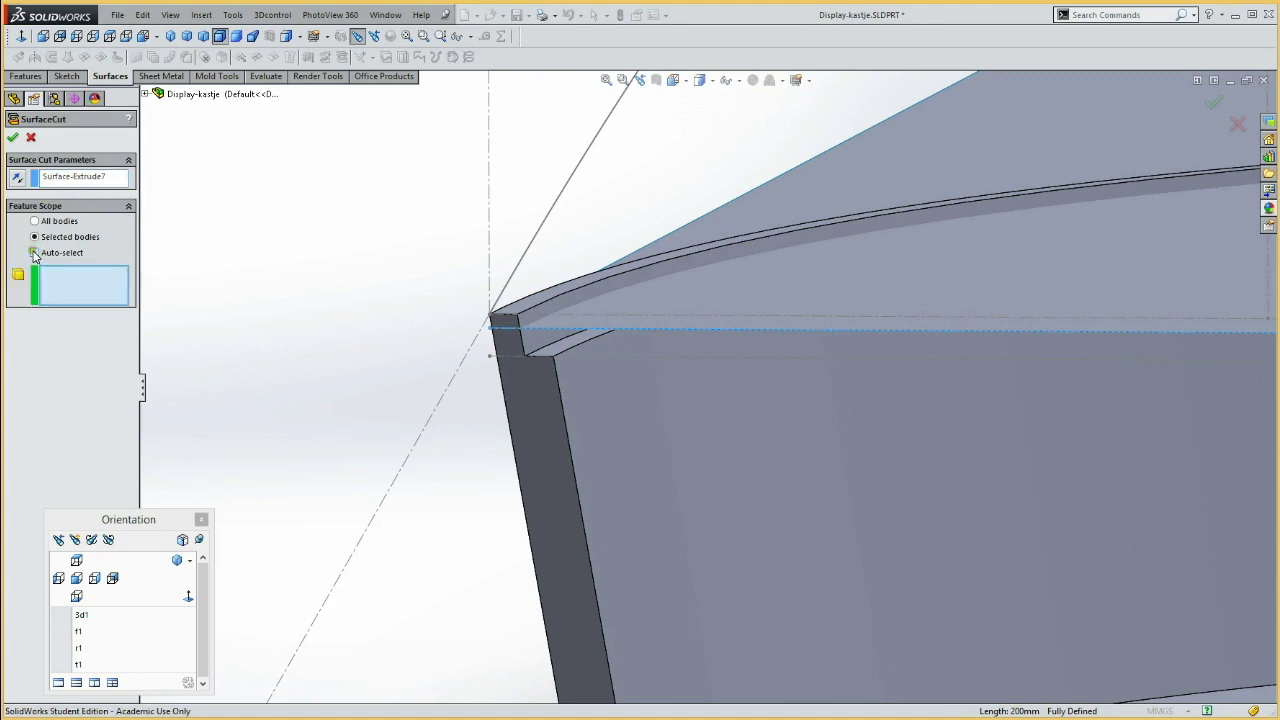
left_click(676, 400)
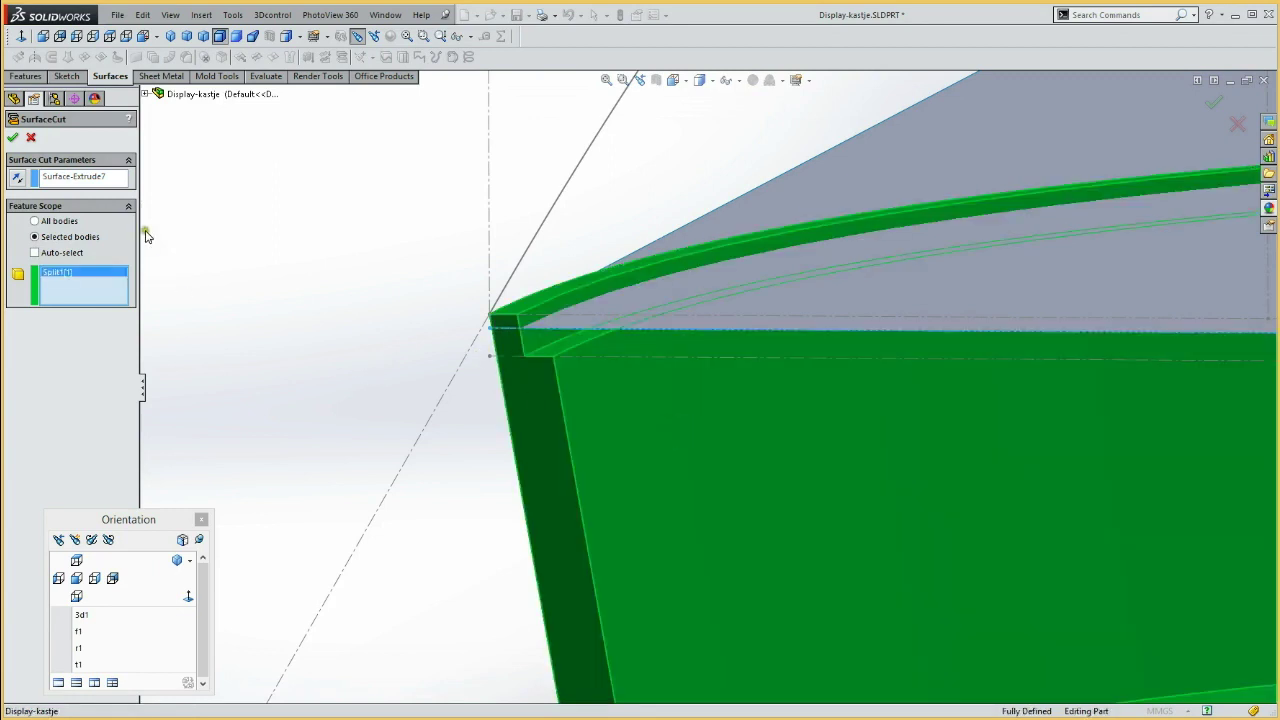
left_click(12, 137)
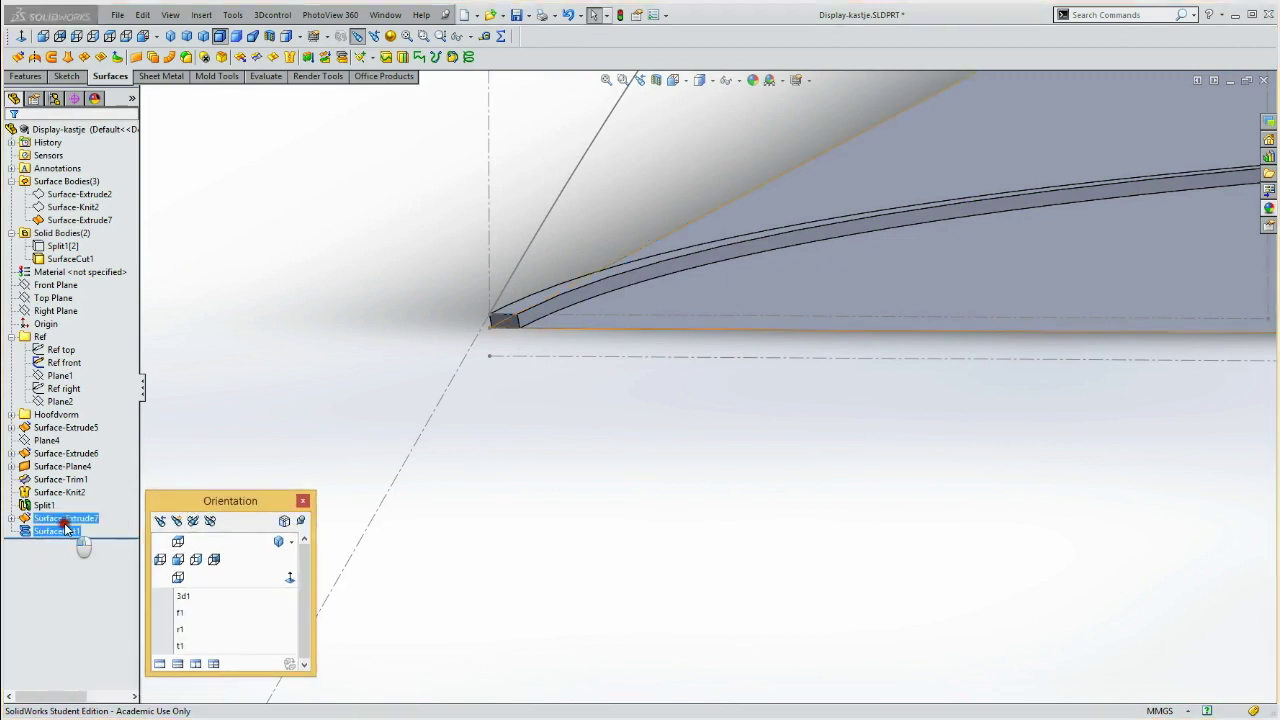
Edit SurfaceCut1 and accept the revised surface cut
left_click(62, 535, "ctrl")
left_click(72, 497)
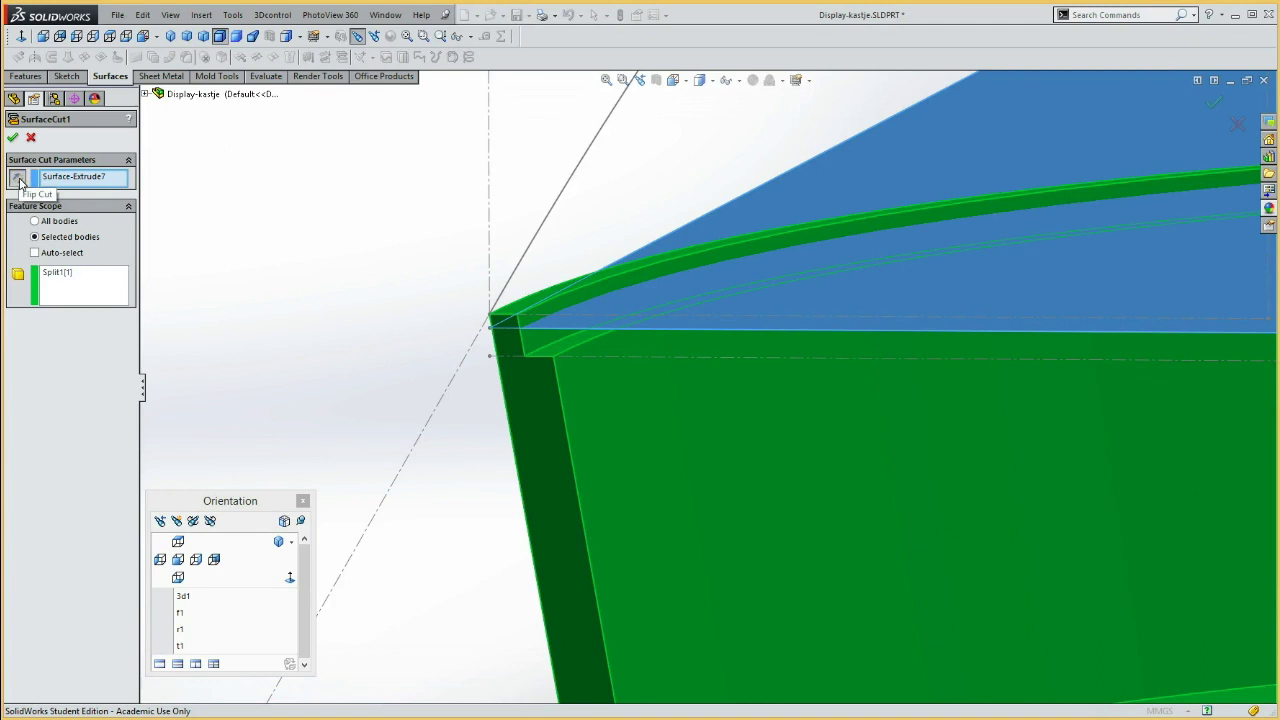
left_click(12, 137)
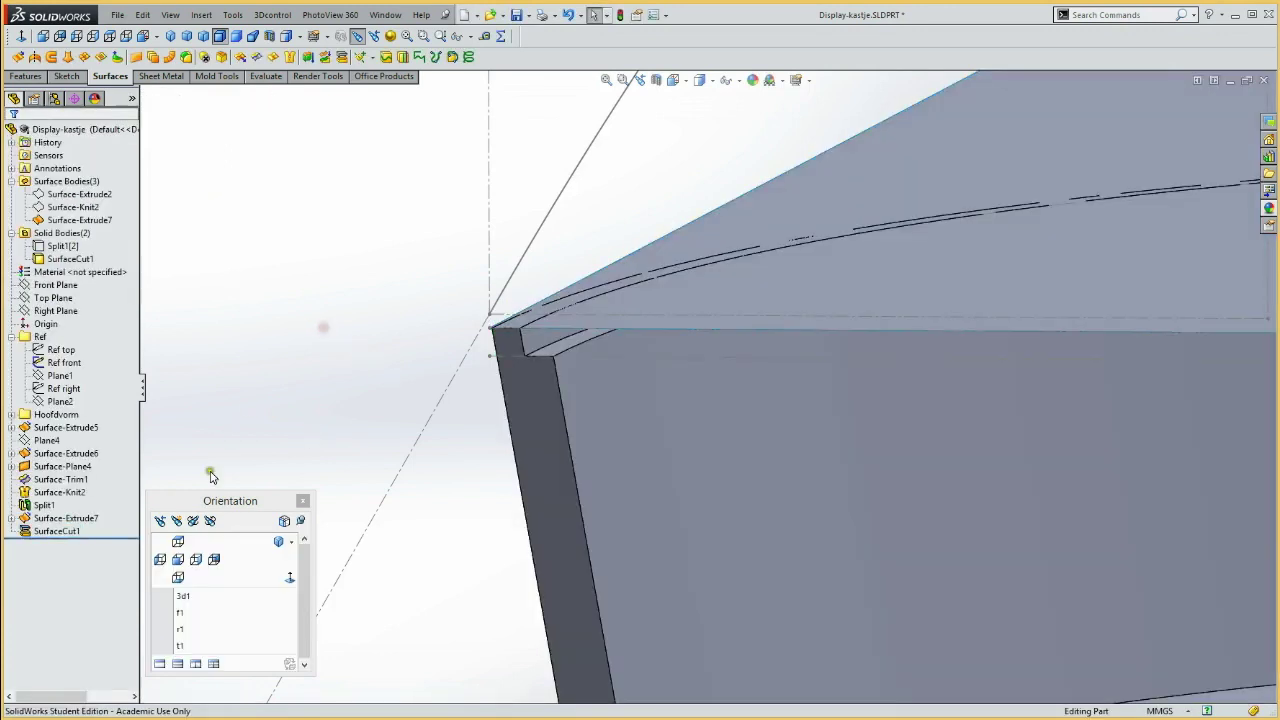
left_click(67, 221)
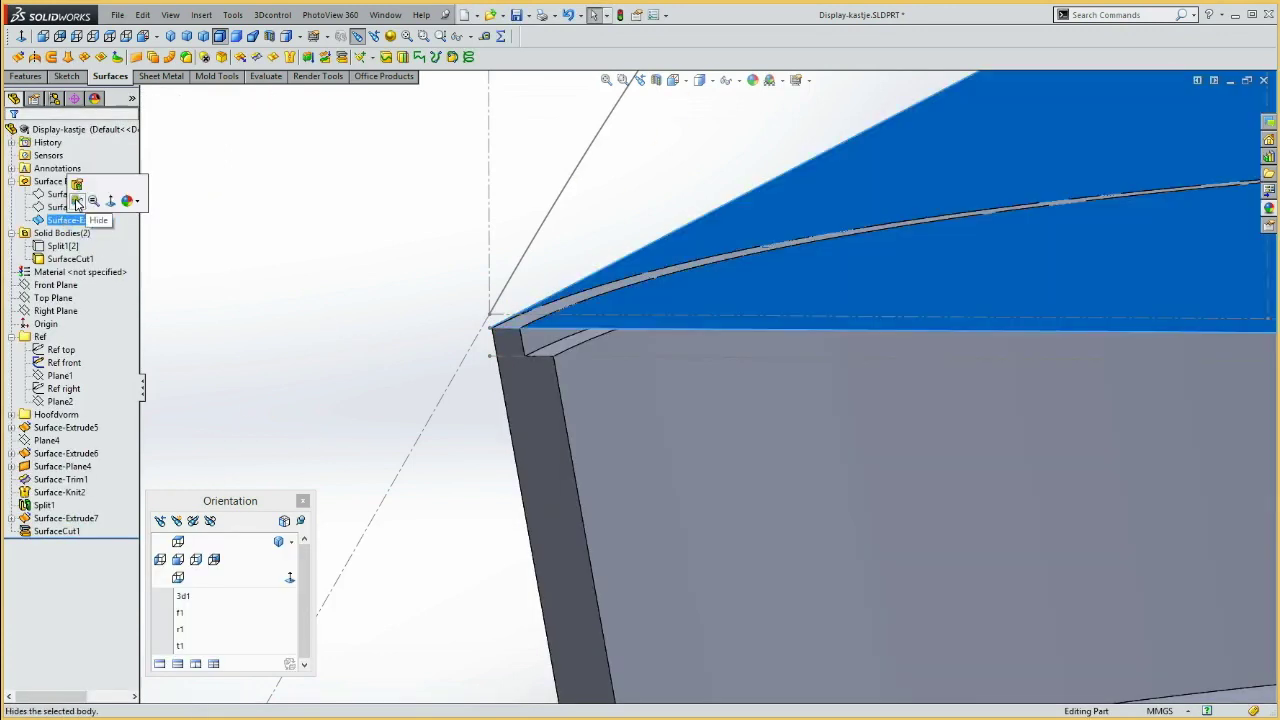
Hide Surface-Extrude7 and show the Split1[2] lid body again
left_click(84, 196)
left_click(63, 245)
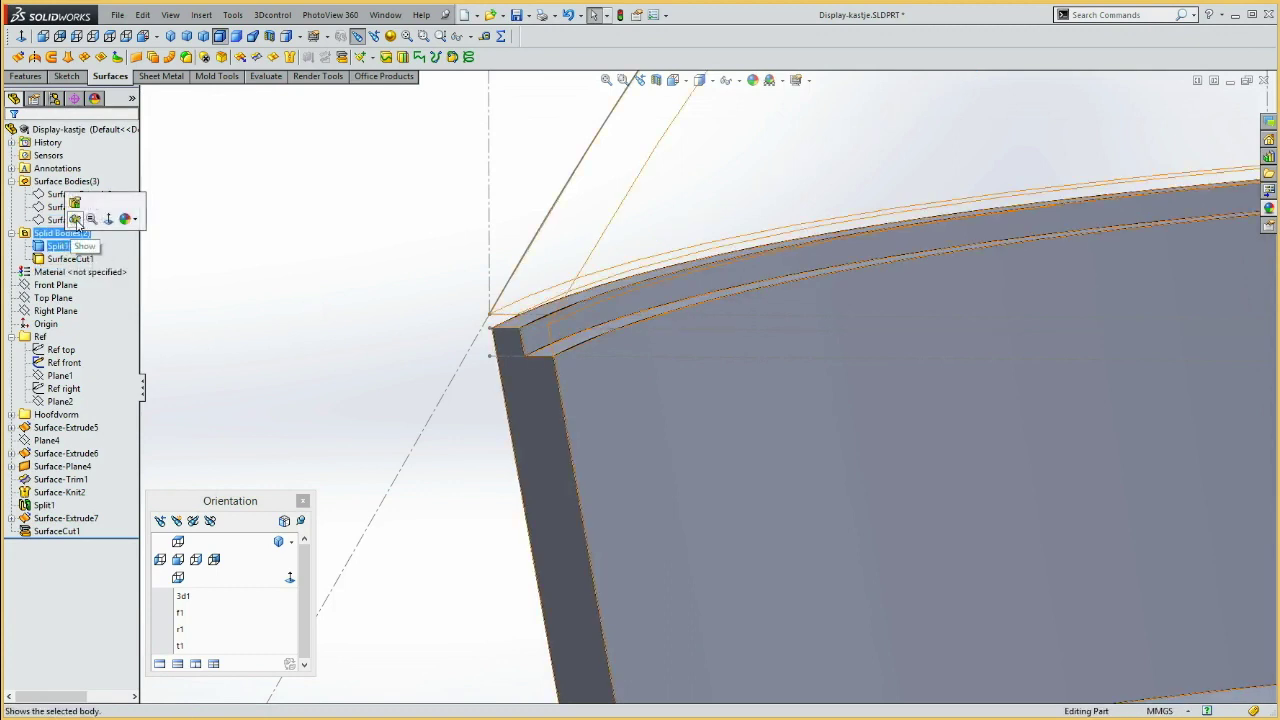
left_click(75, 219)
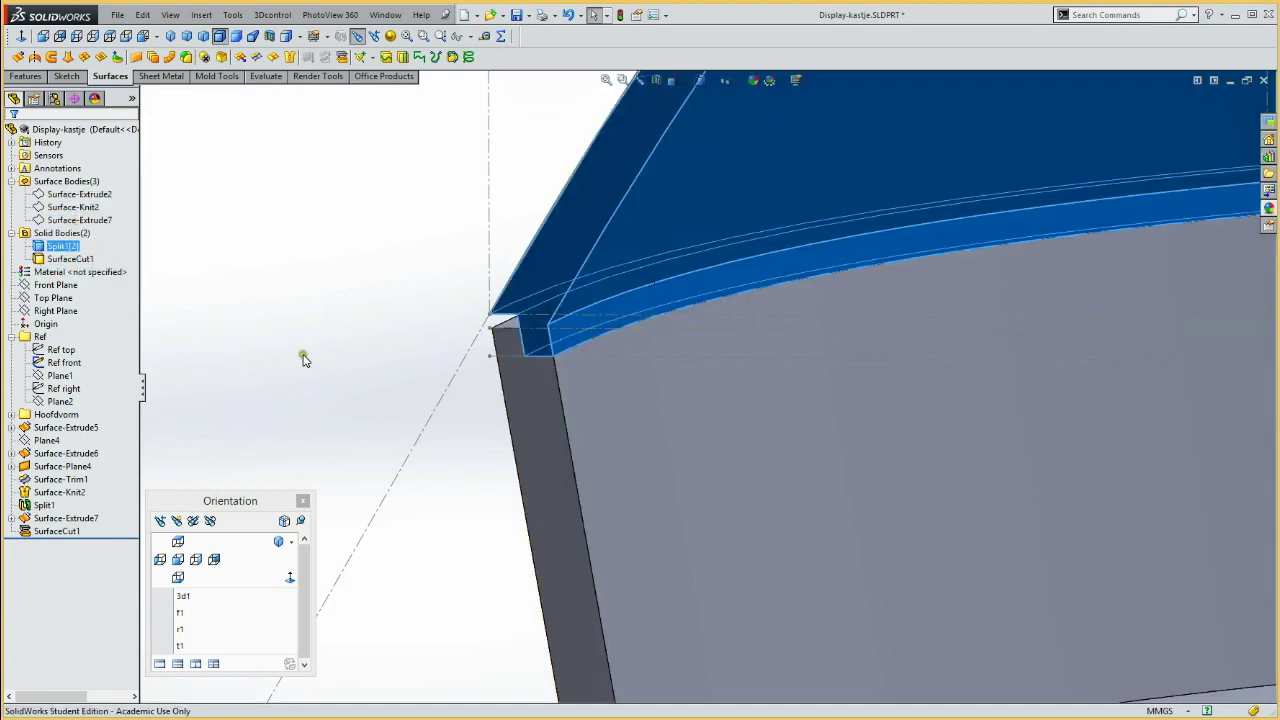
Inspect the lid's rim corner from the front view, then save the part
key("ctrl+1")
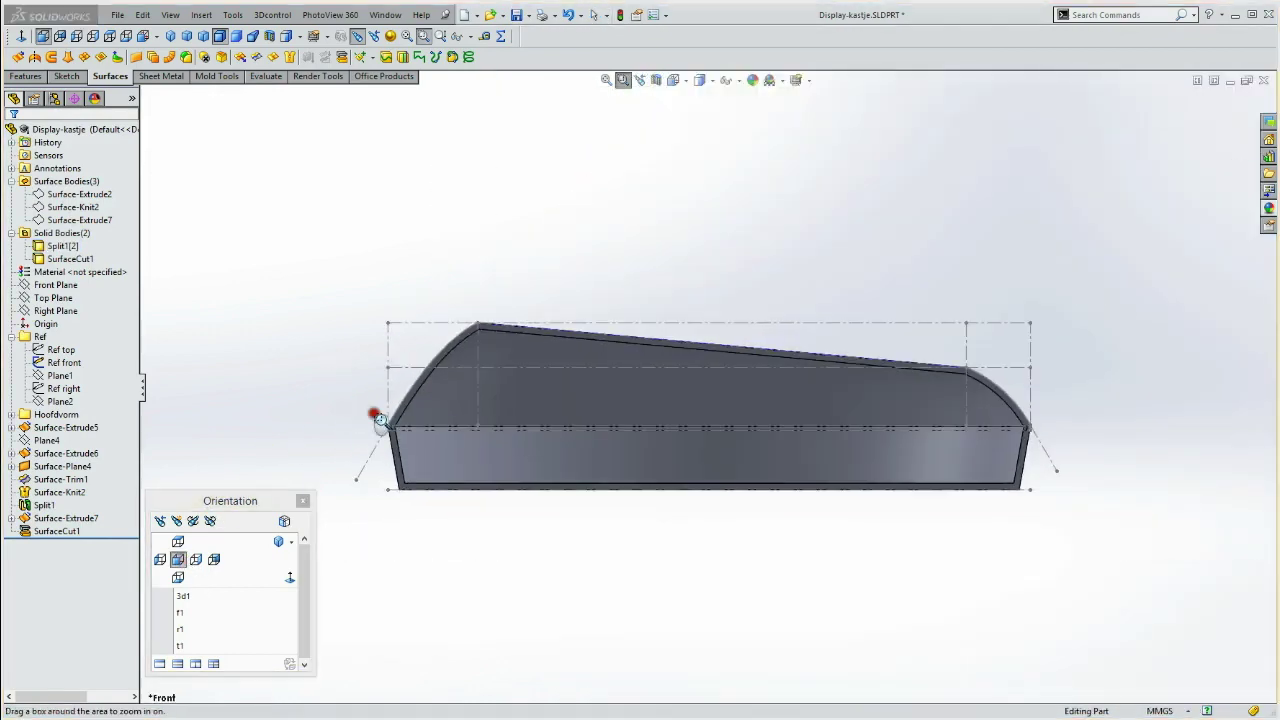
scroll(357, 400, "down", 3)
scroll(420, 420, "down", 2)
mouse_move(412, 352)
middle_mouse_down()
mouse_move(423, 351)
mouse_move(409, 342)
middle_mouse_up()
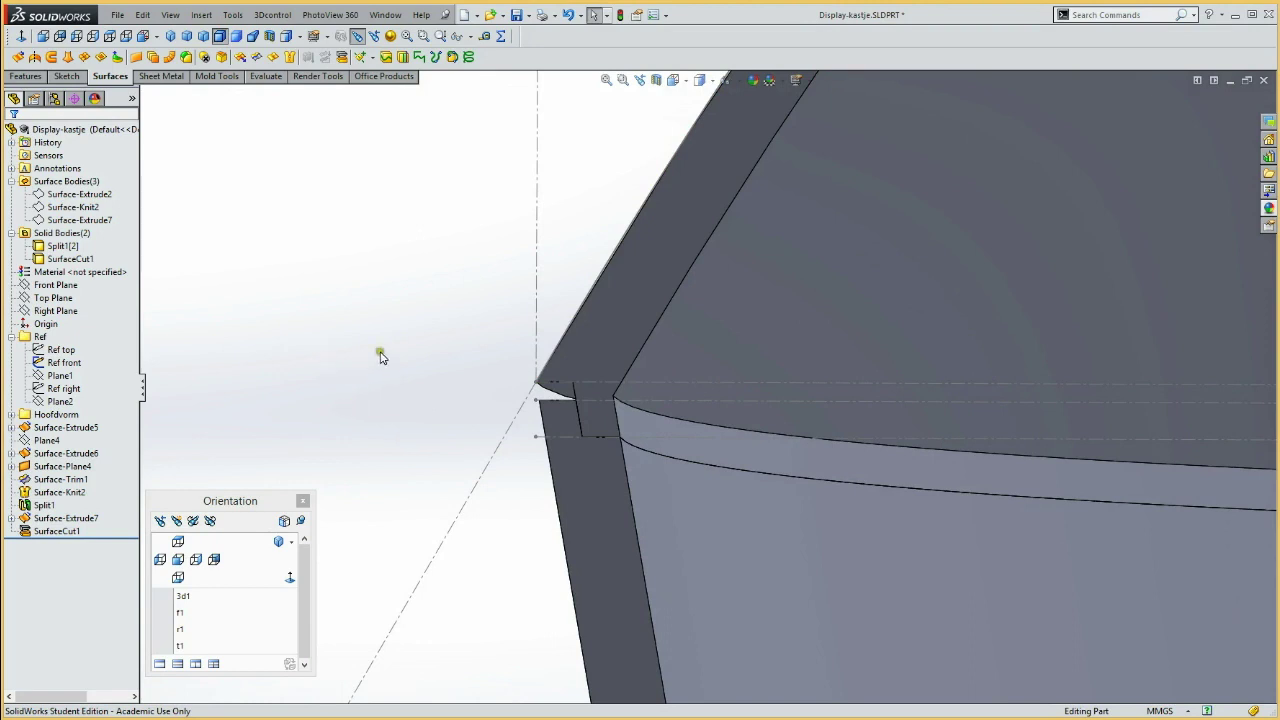
left_click(630, 420)
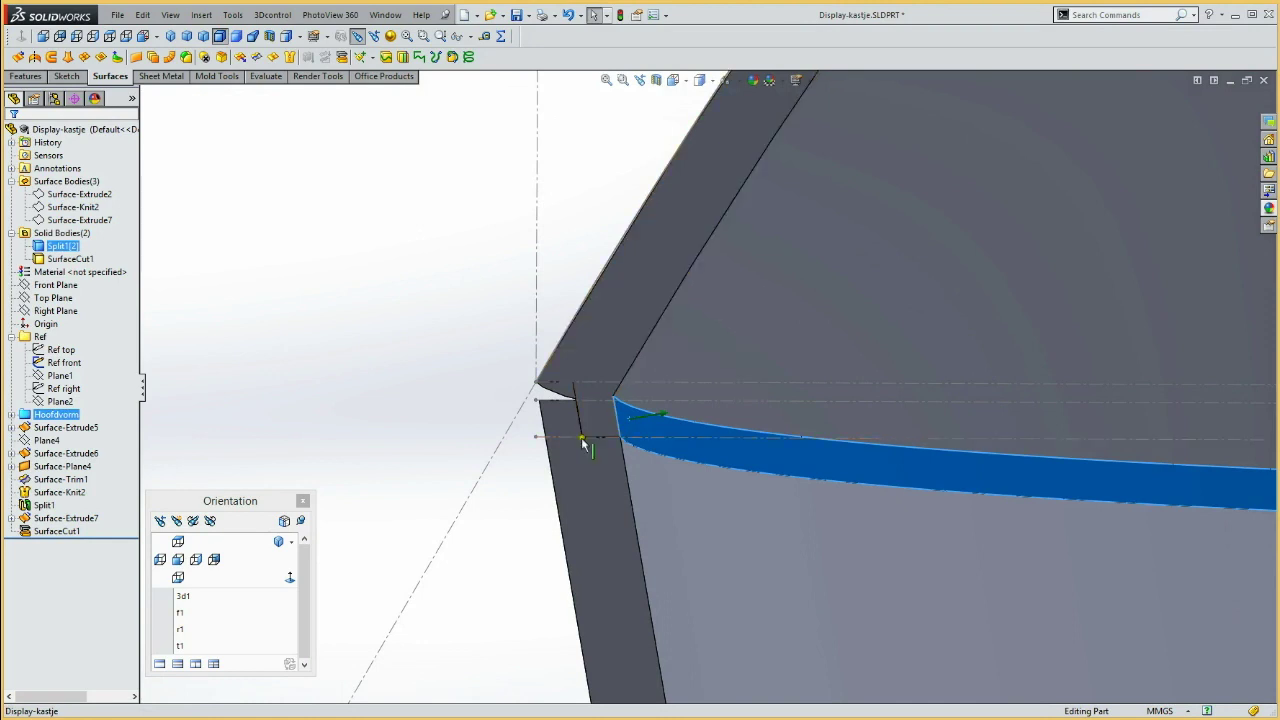
middle_click_drag(419, 405, 406, 414)
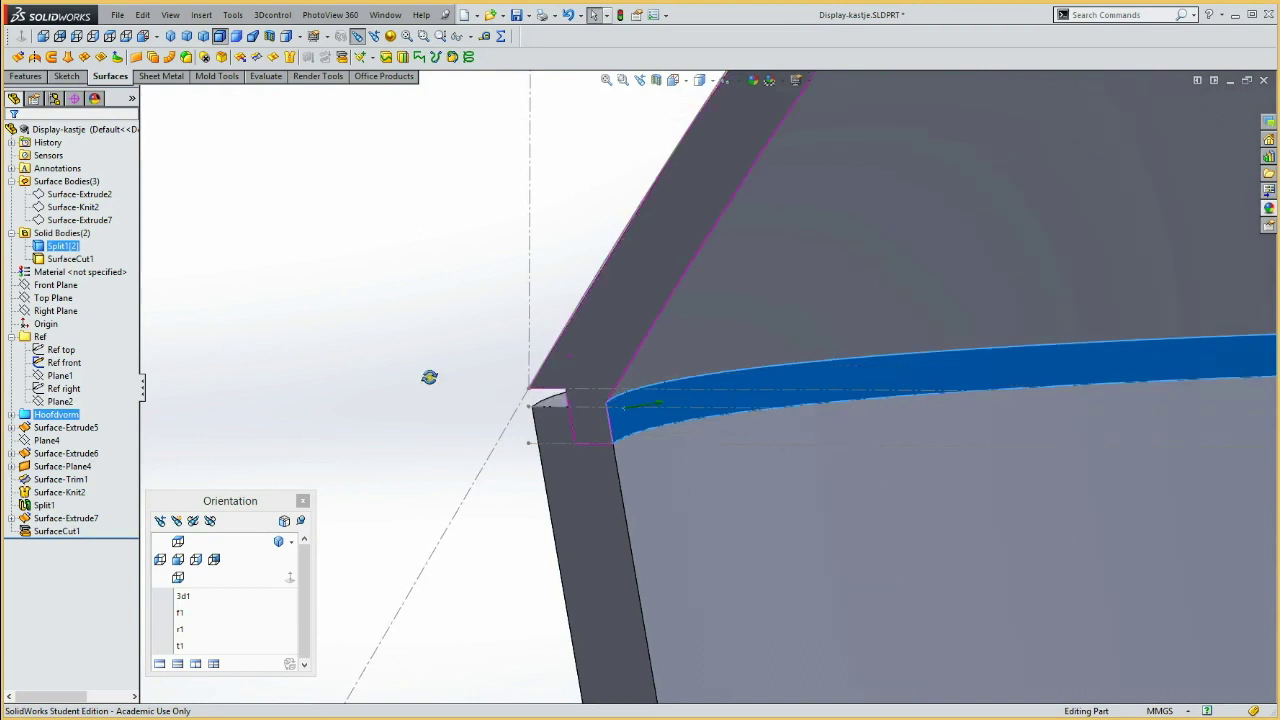
middle_click_drag(426, 381, 439, 378)
left_click(394, 370)
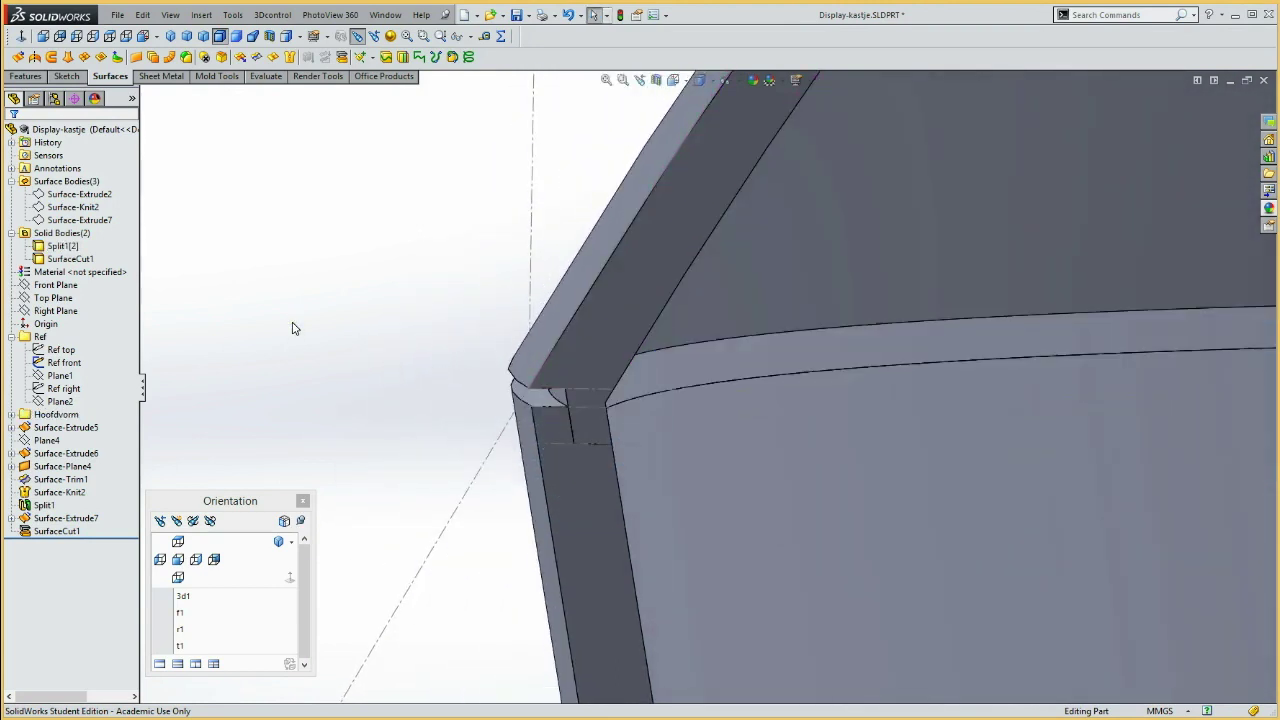
key("space")
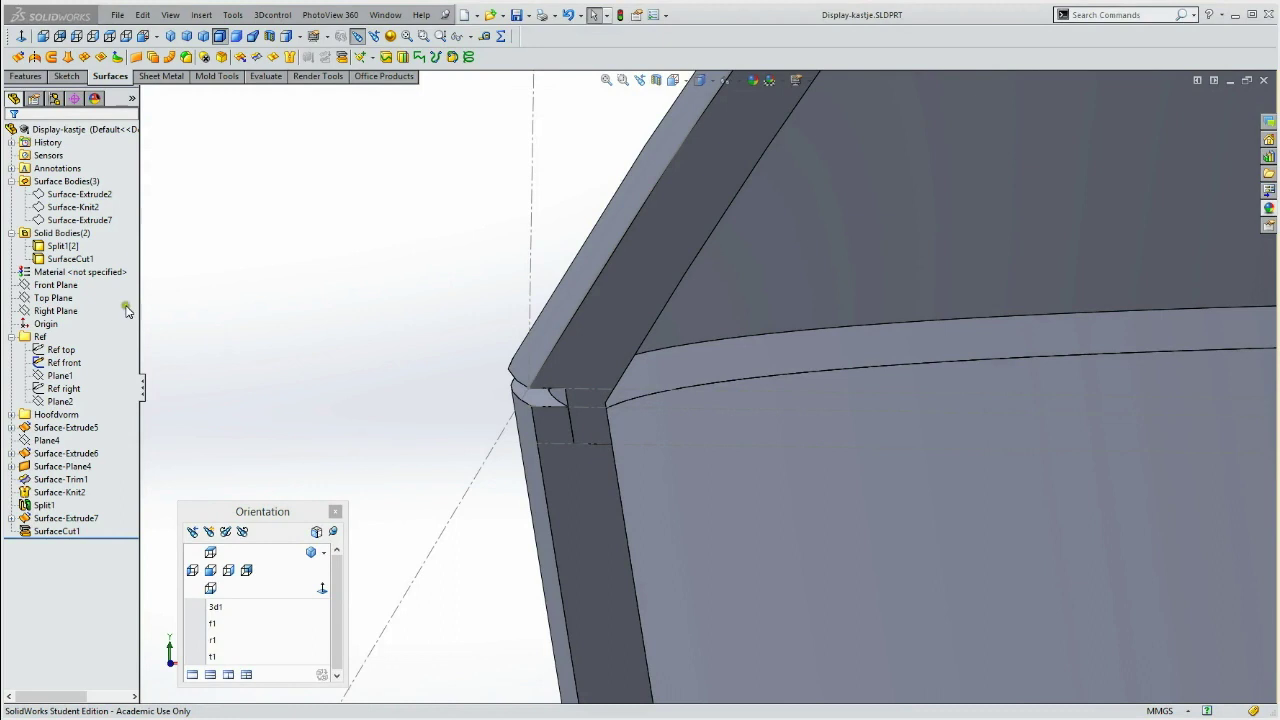
Hide the SurfaceCut1 body and toggle the Ref front sketch on and off
left_click(68, 259)
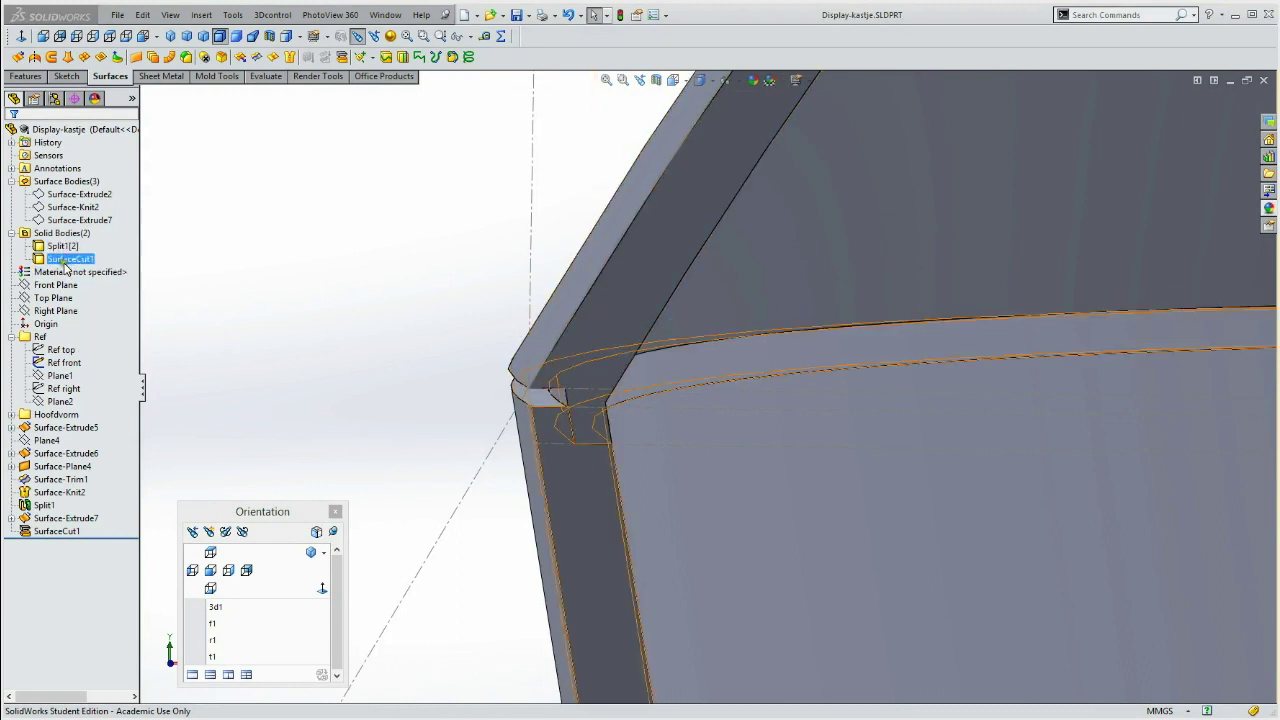
left_click(94, 240)
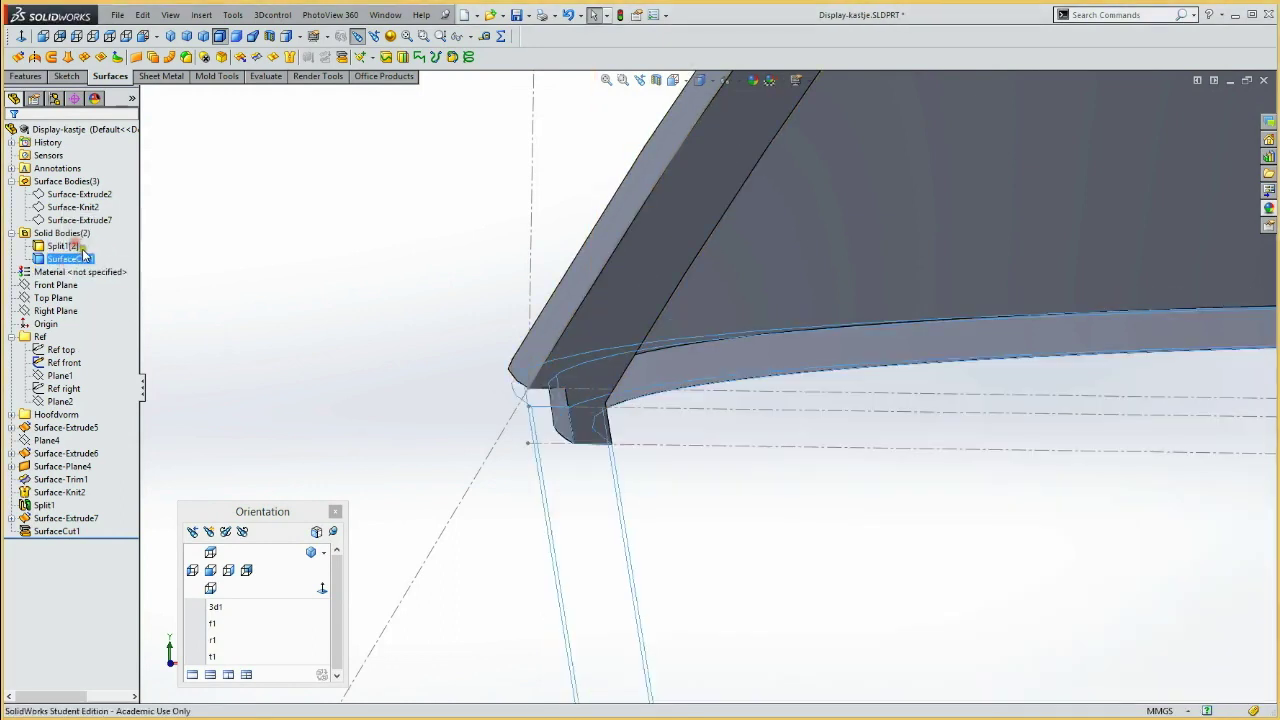
left_click(63, 362)
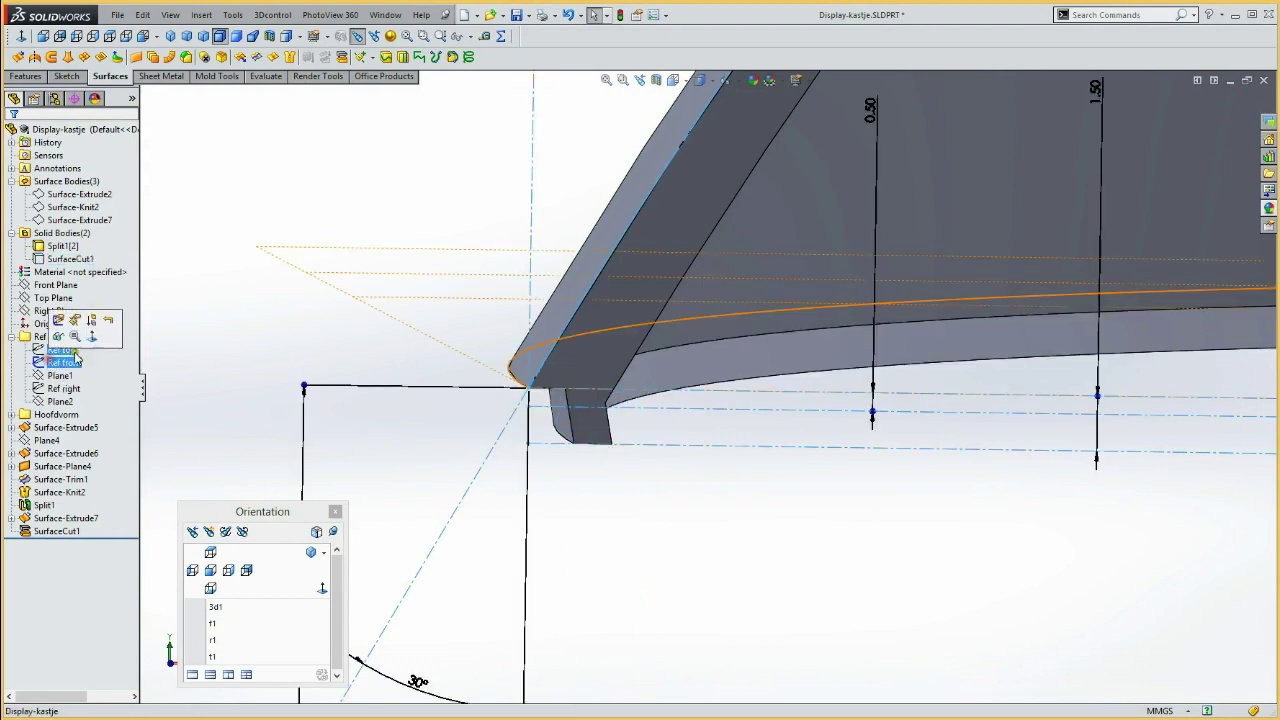
left_click(57, 337)
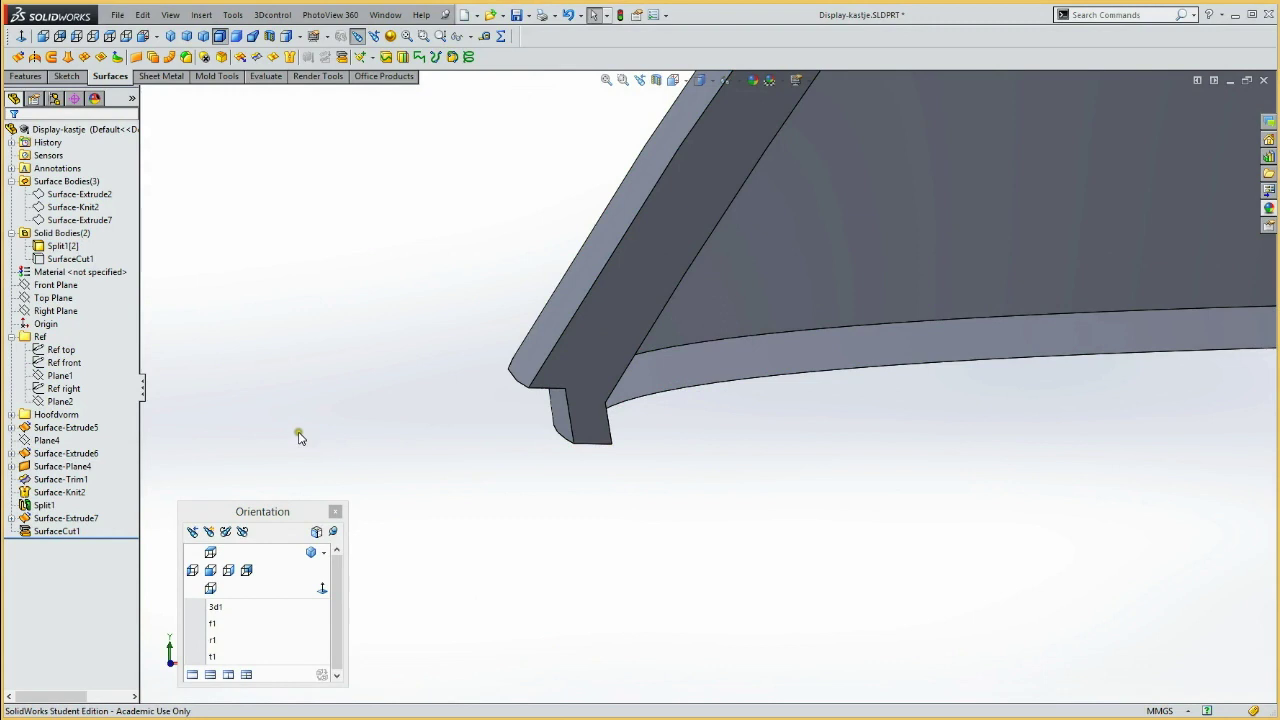
left_click(50, 440)
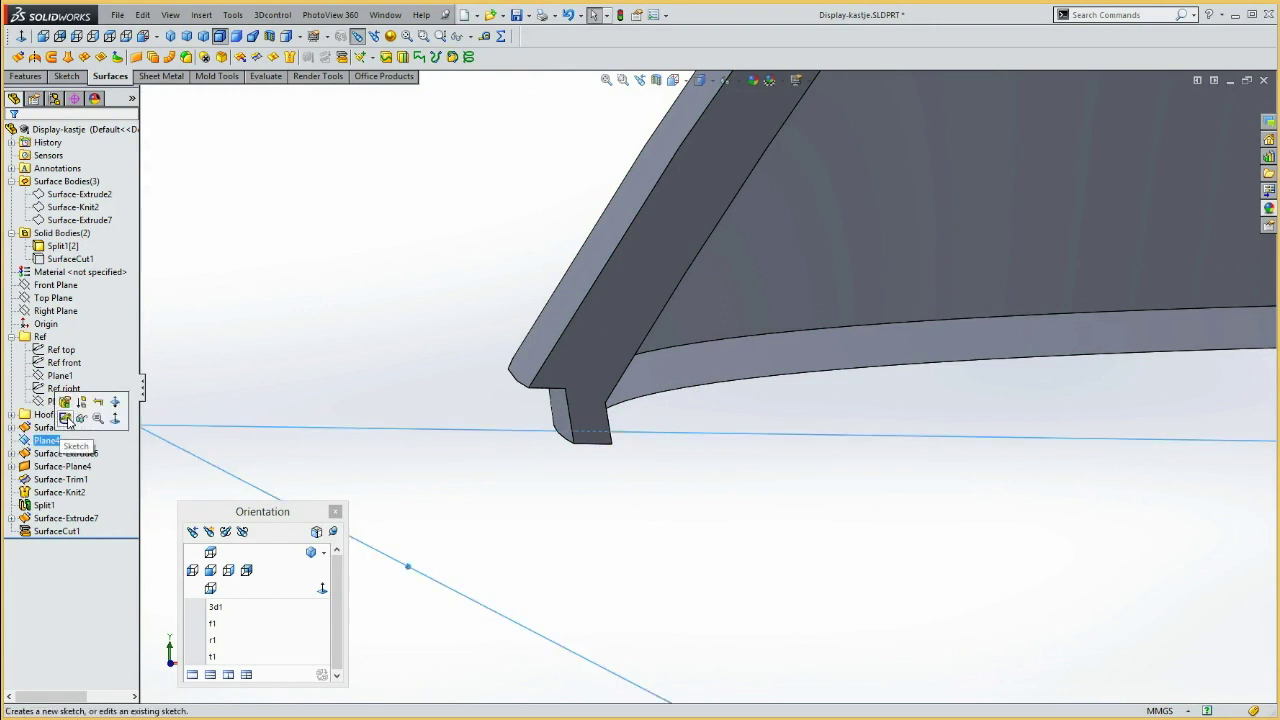
Sketch on Plane4 by converting the lid's curved bottom edge
left_click(68, 410)
left_click(652, 398)
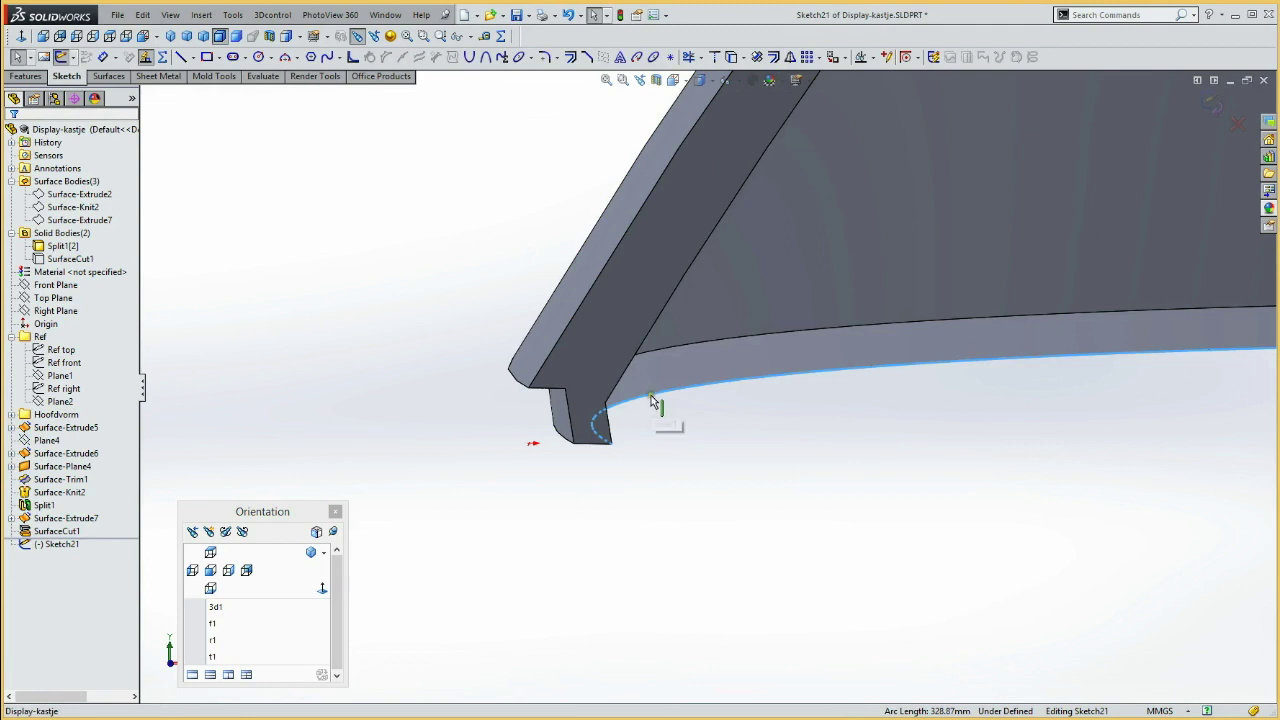
left_click(731, 57)
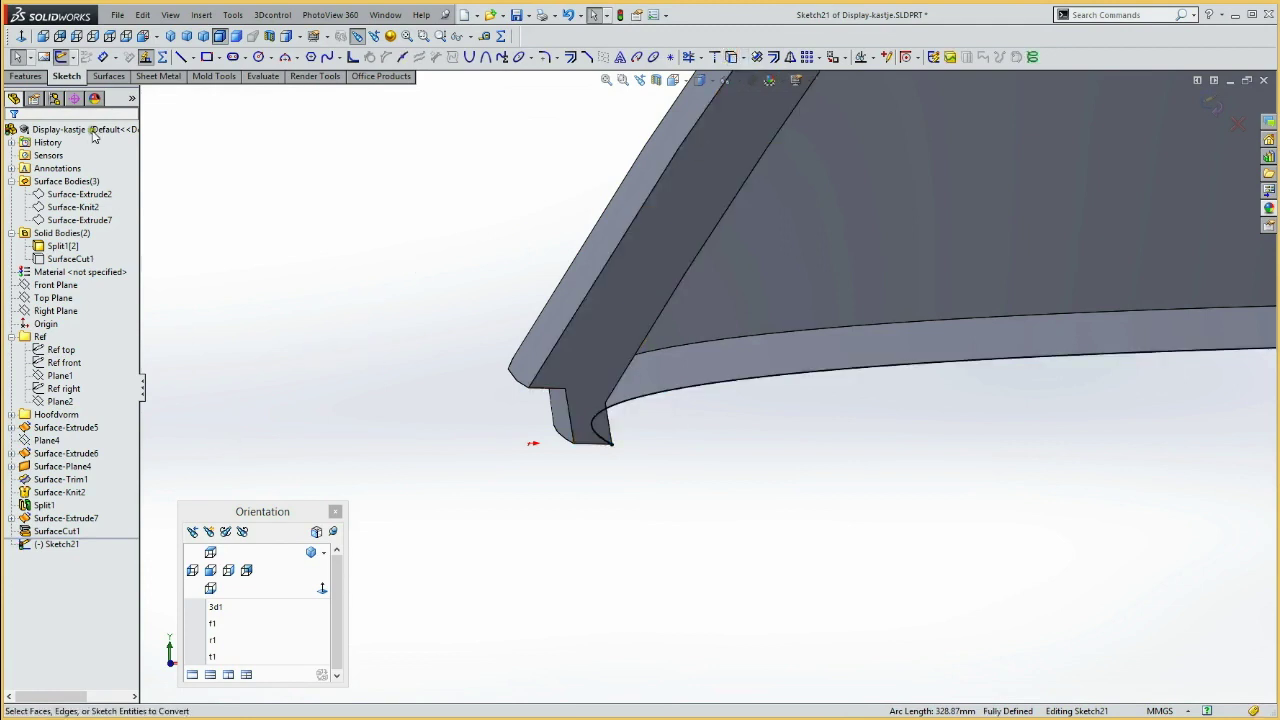
Surface-extrude the sketch reversed with 2° draft, up to the lid's inner face
left_click(101, 77)
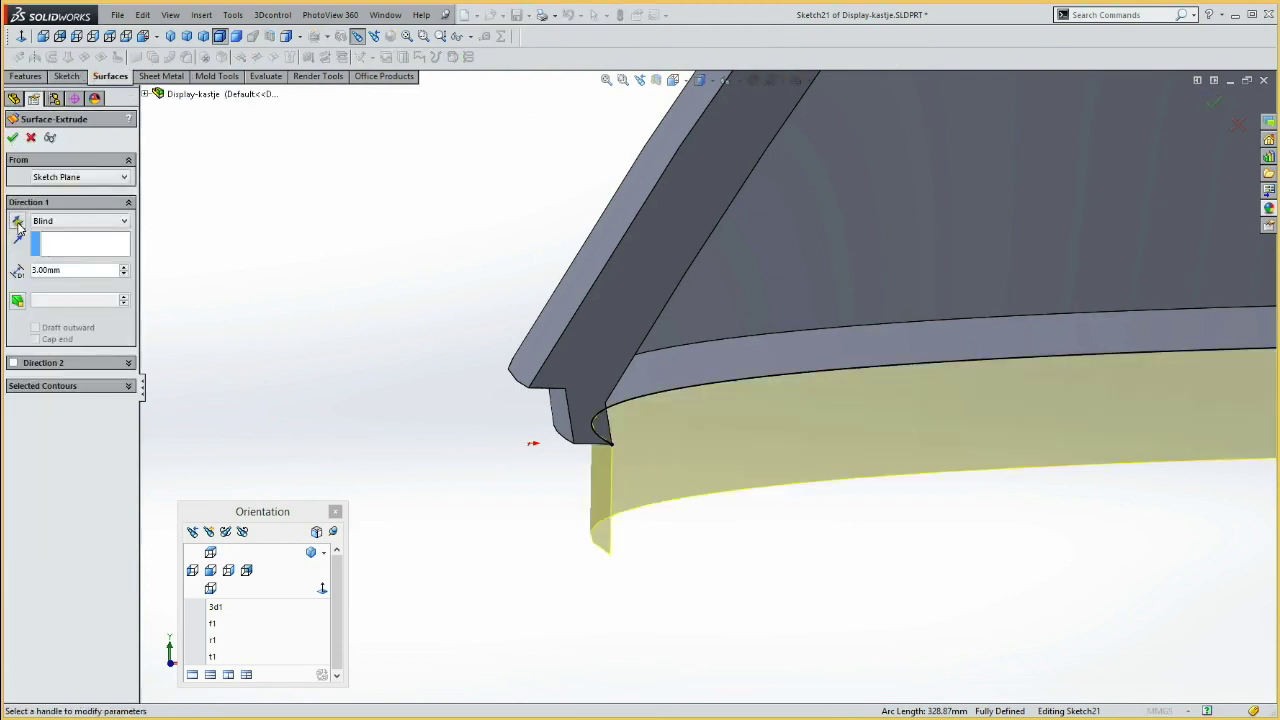
left_click(17, 222)
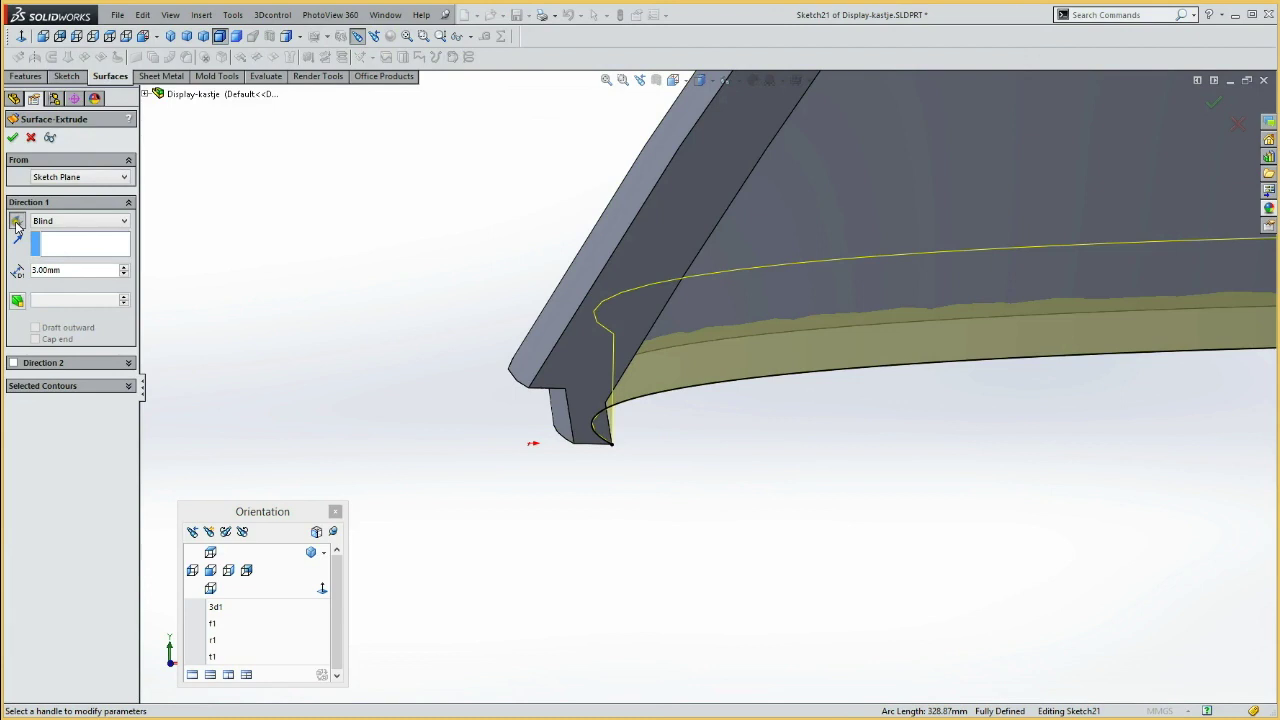
left_click(17, 300)
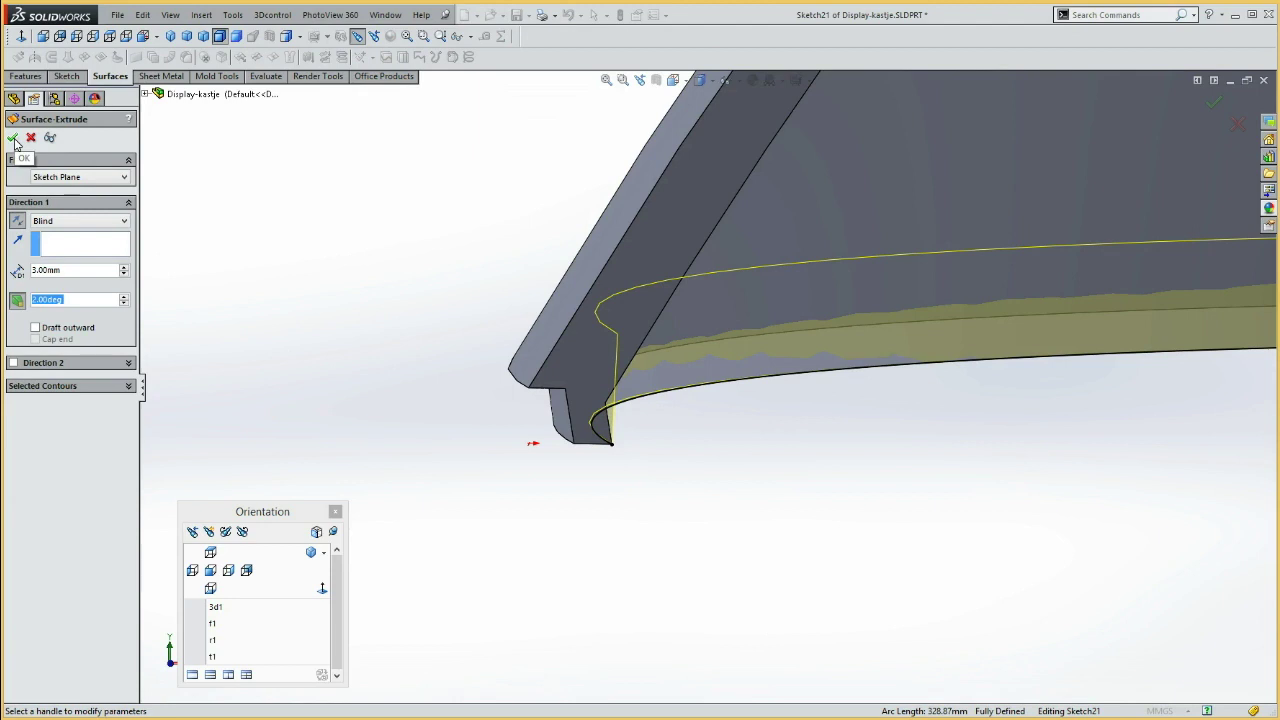
left_click(50, 221)
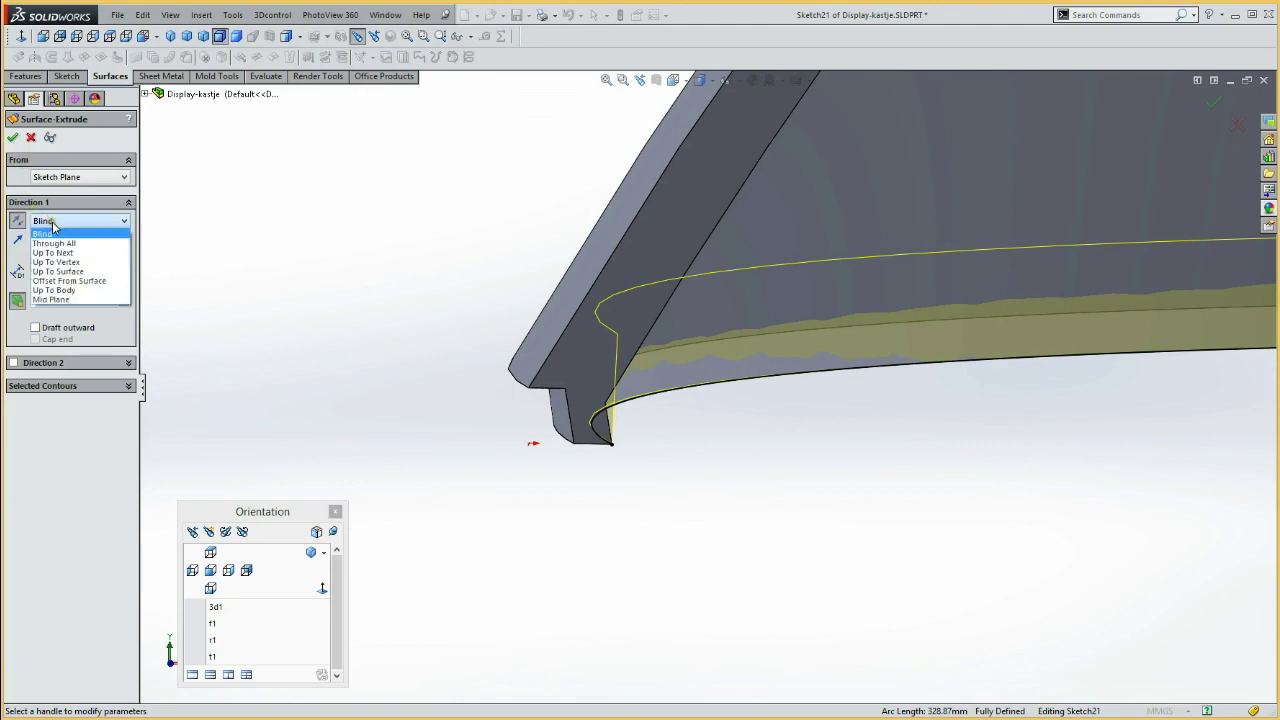
left_click(70, 272)
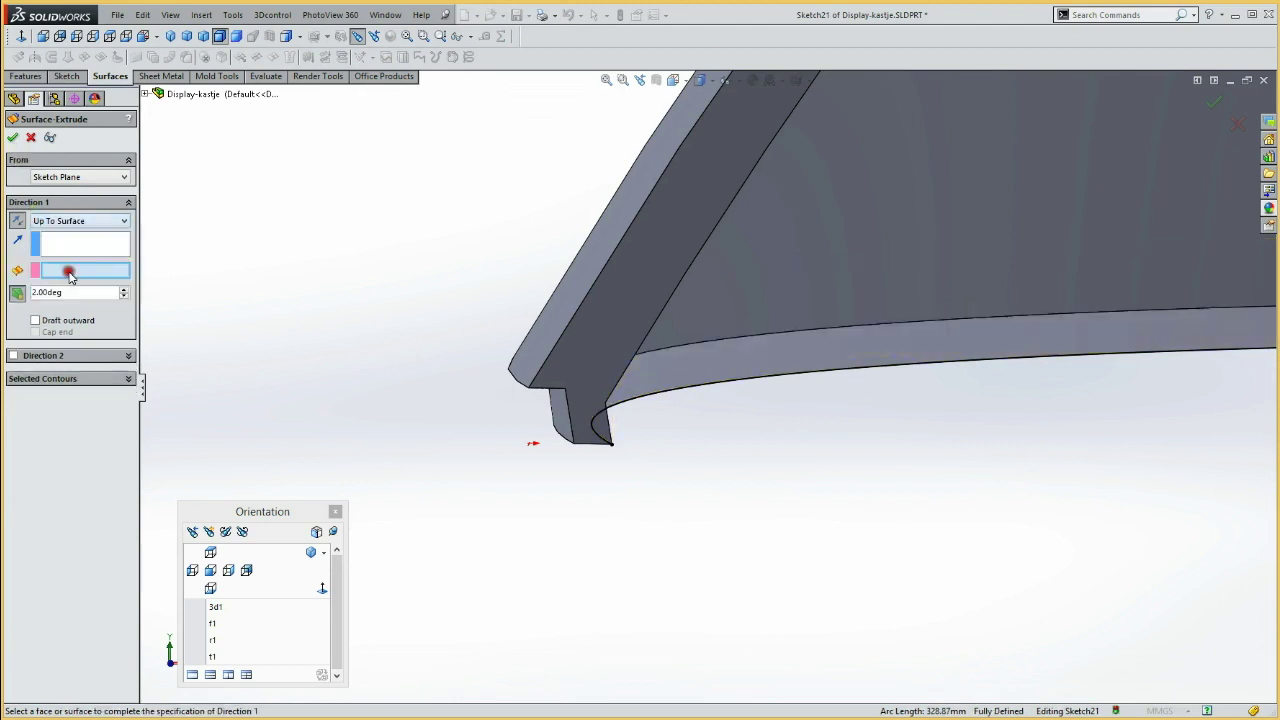
left_click(805, 283)
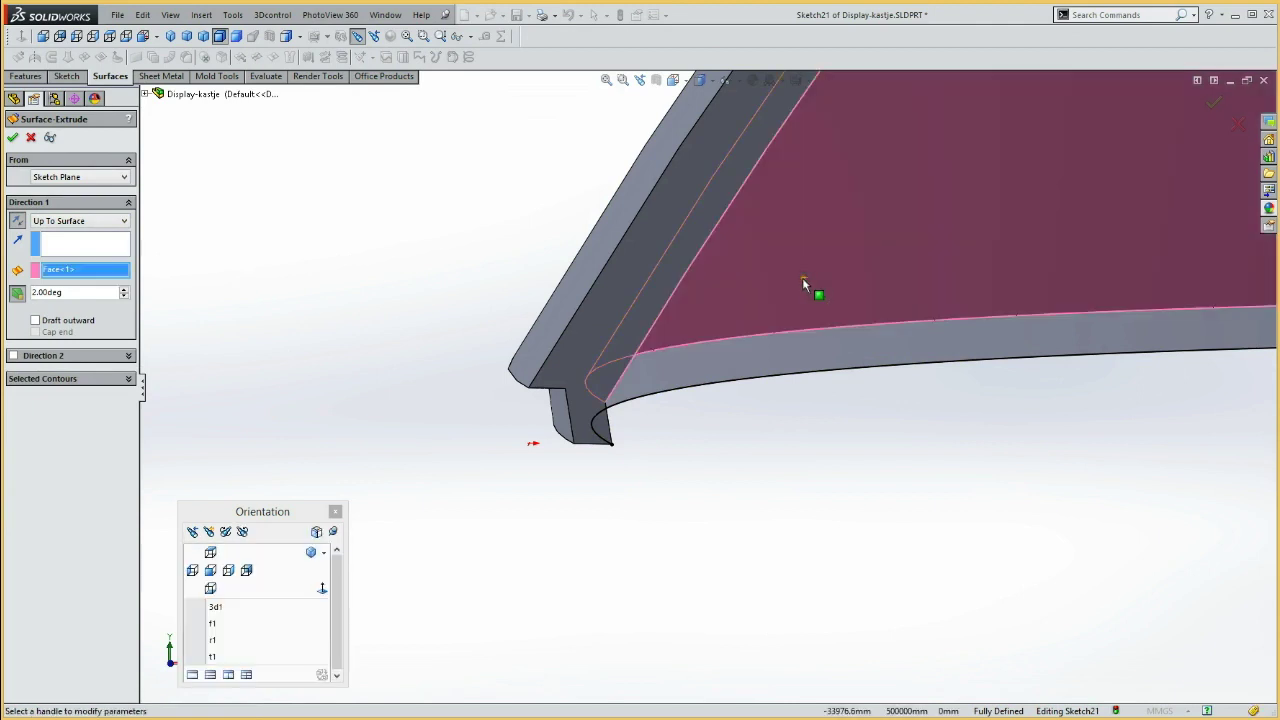
left_click(12, 137)
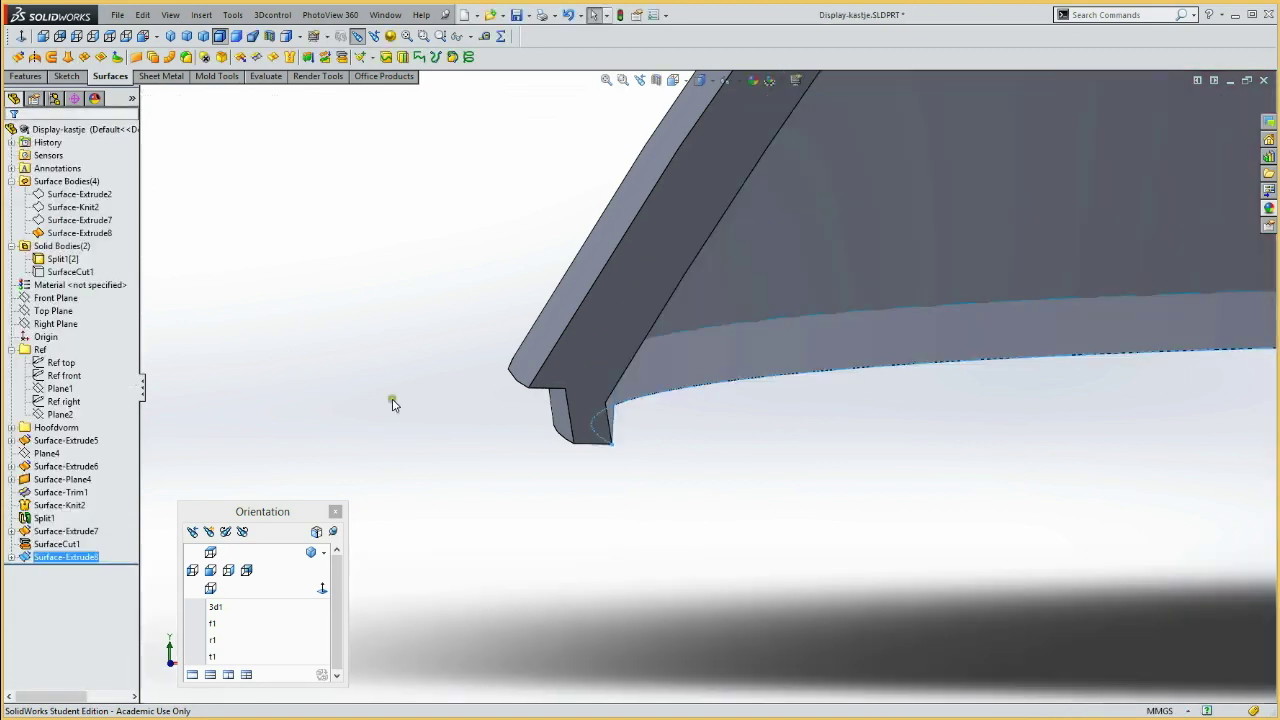
left_click(692, 346)
Thicken Surface-Extrude8 by 1.00mm toward side 2, merging it into the lid
left_click(309, 60)
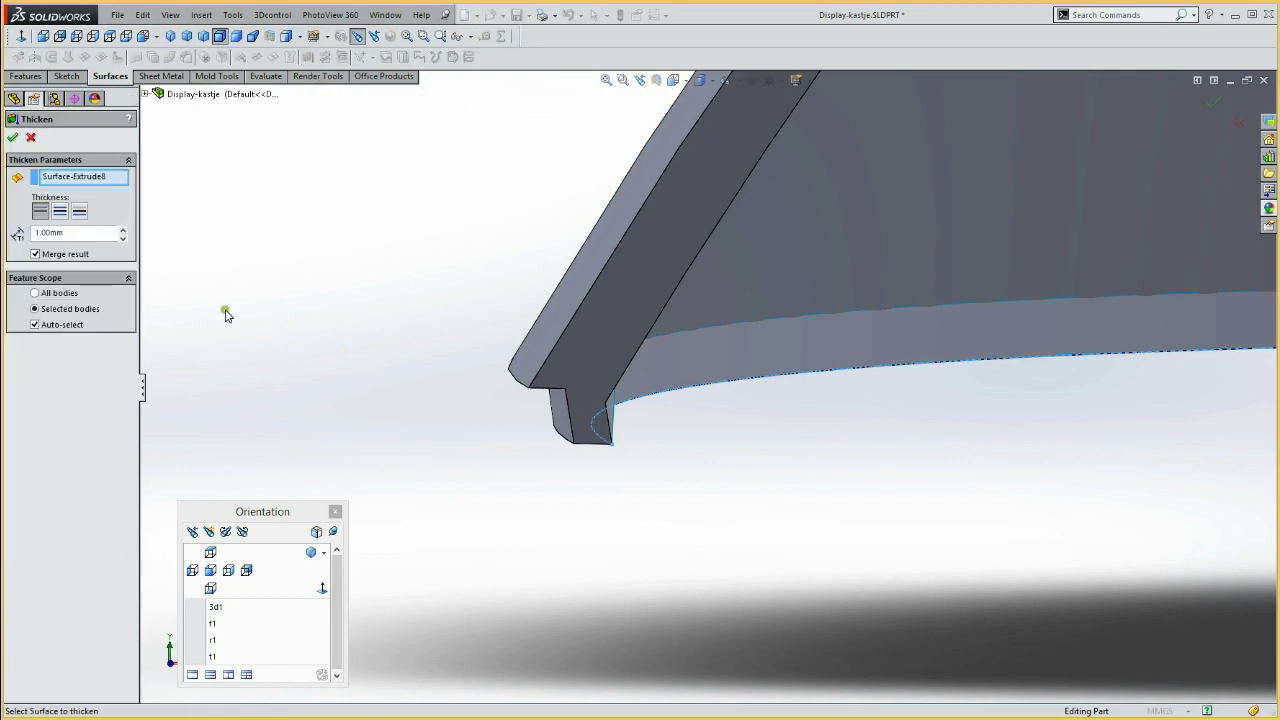
left_click(80, 214)
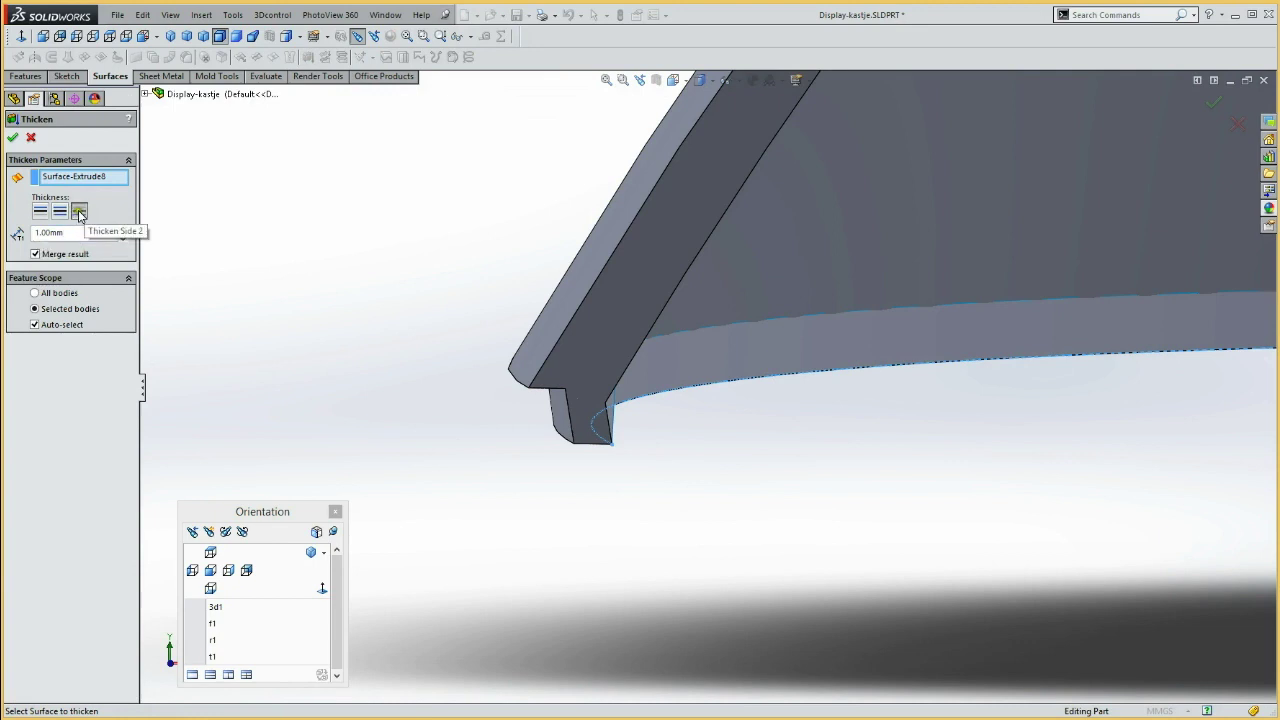
left_click(40, 211)
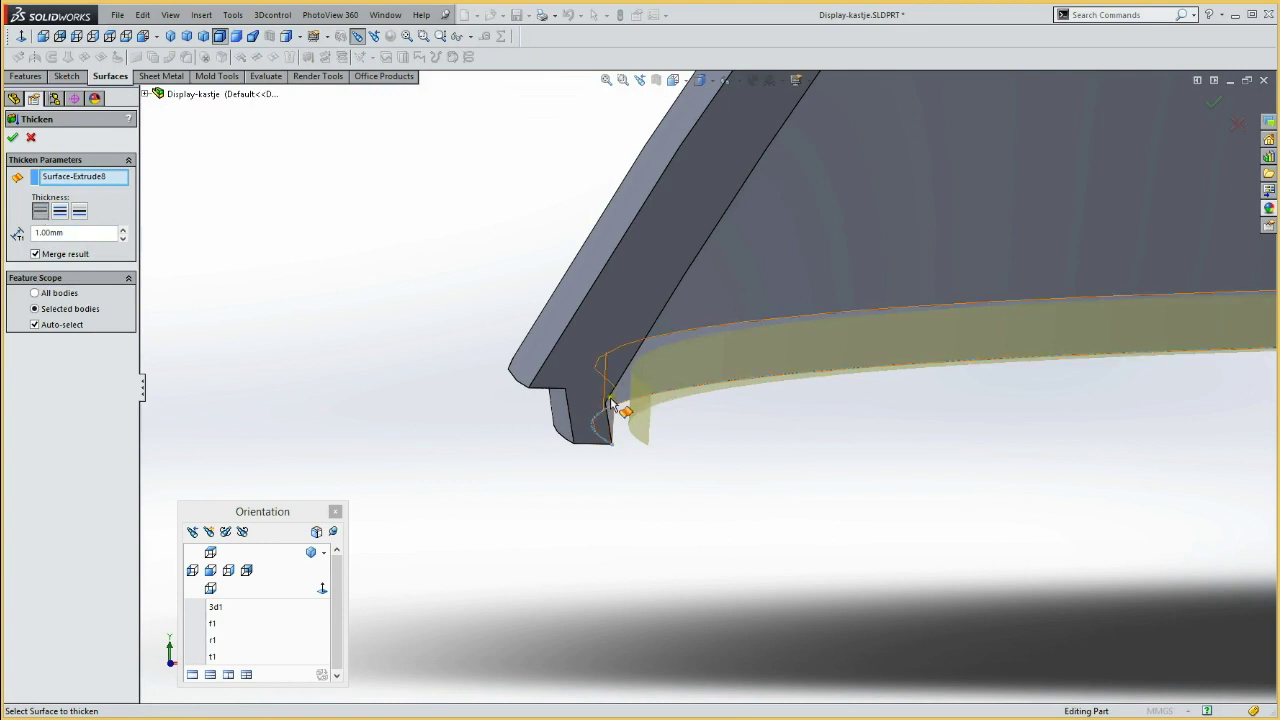
left_click(79, 211)
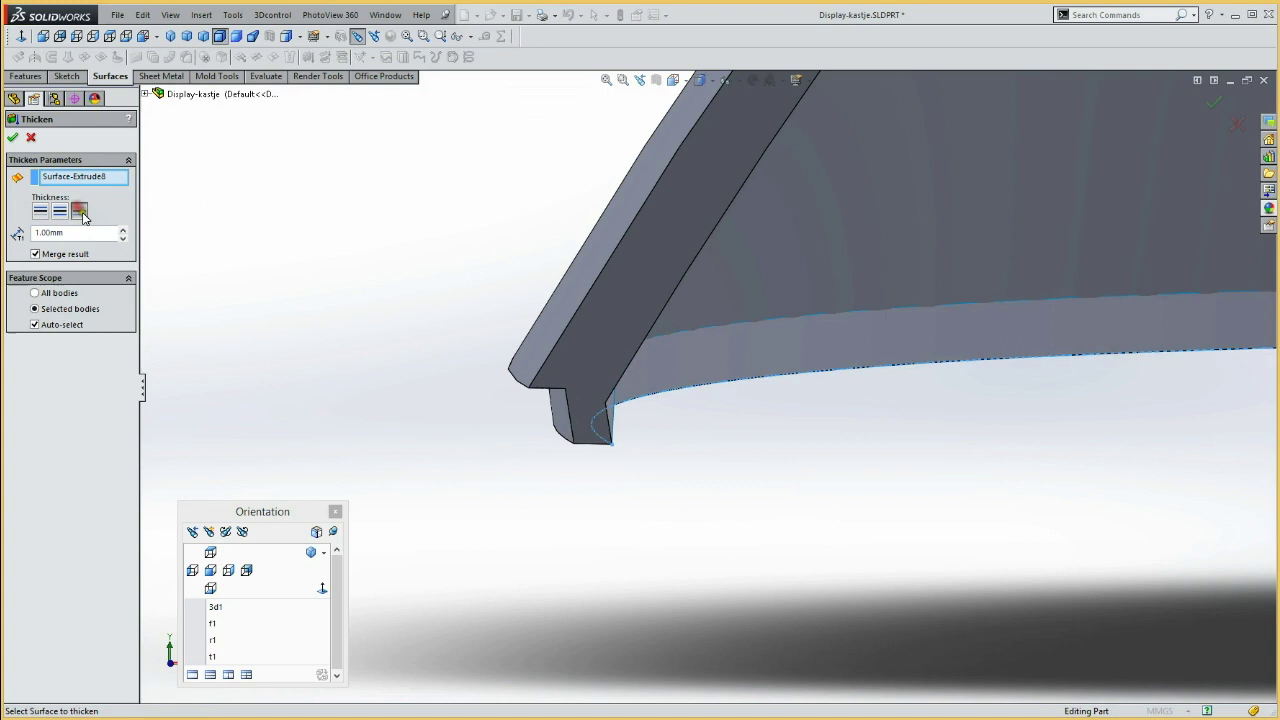
left_click(12, 137)
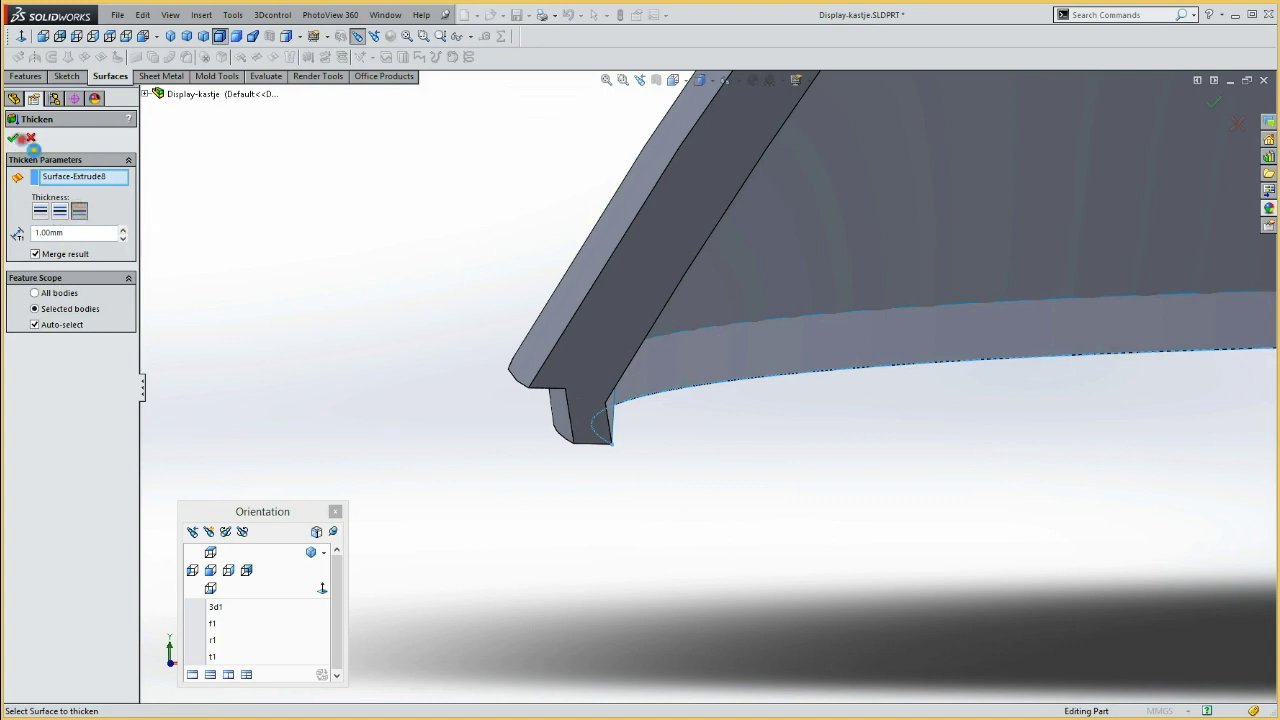
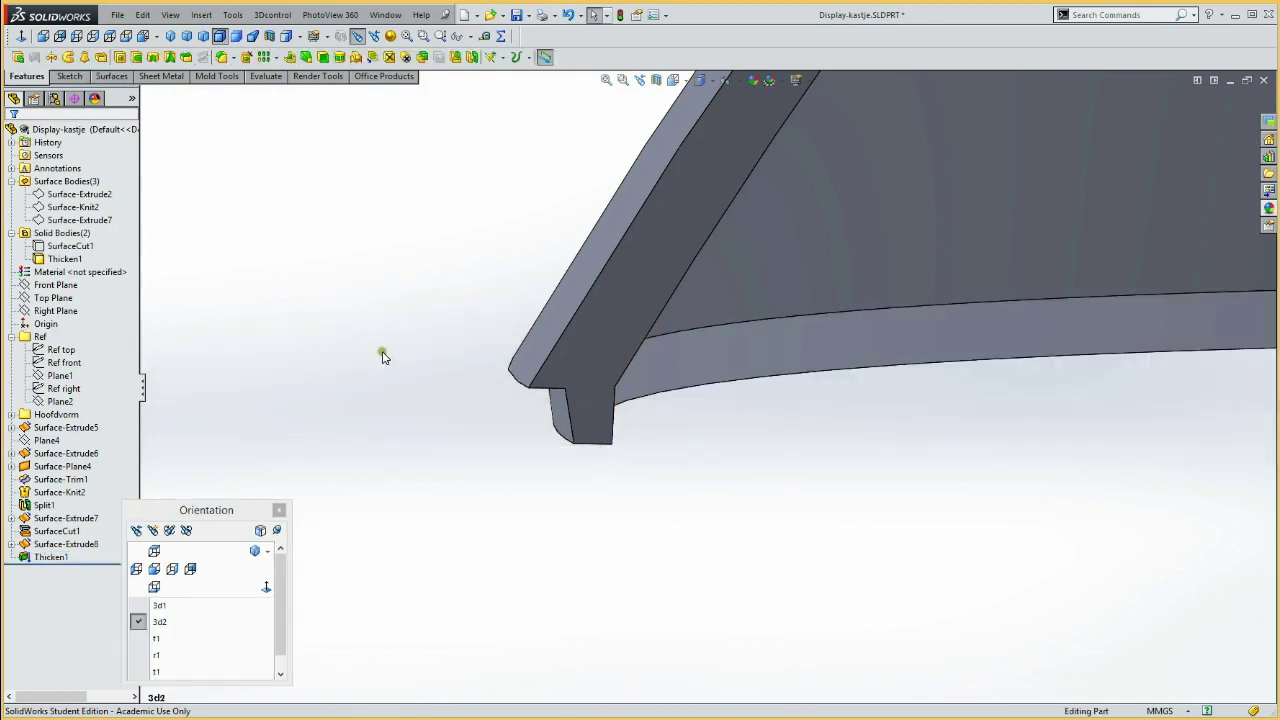
Show the SurfaceCut1 body, orbit to an oblique view, and select SurfaceCut1 and Thicken1
left_click(72, 247)
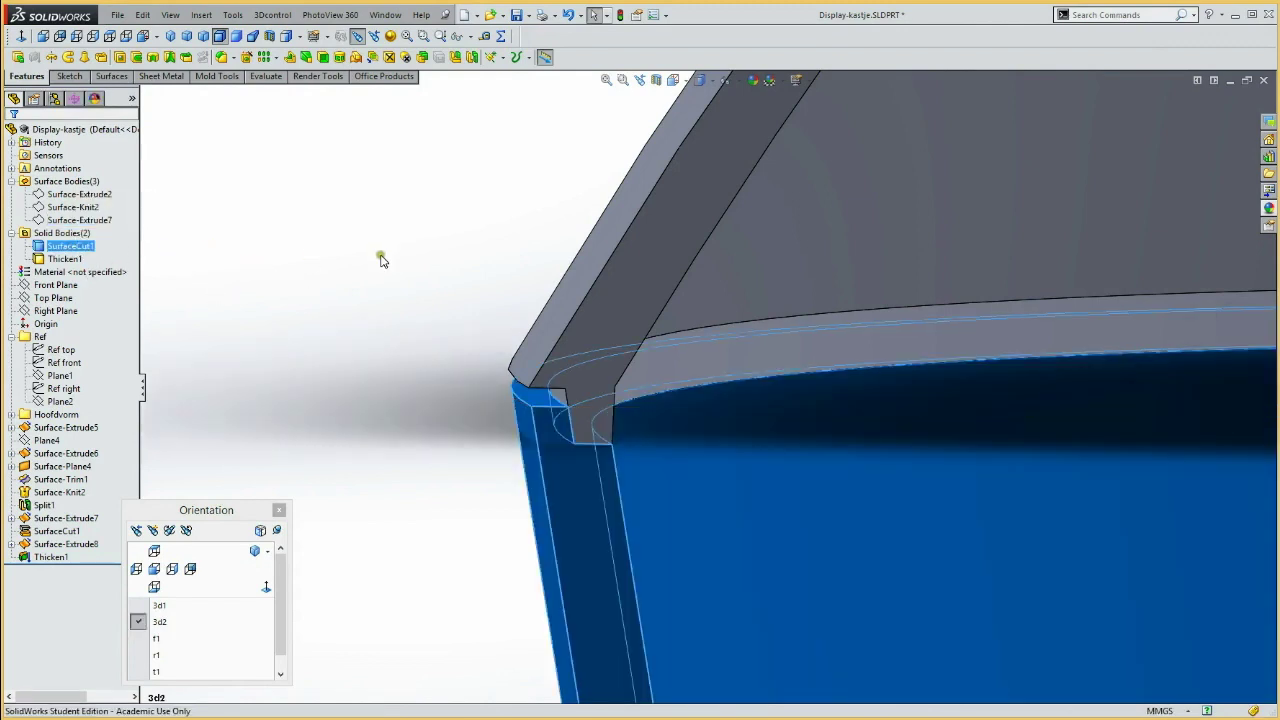
left_click(382, 258)
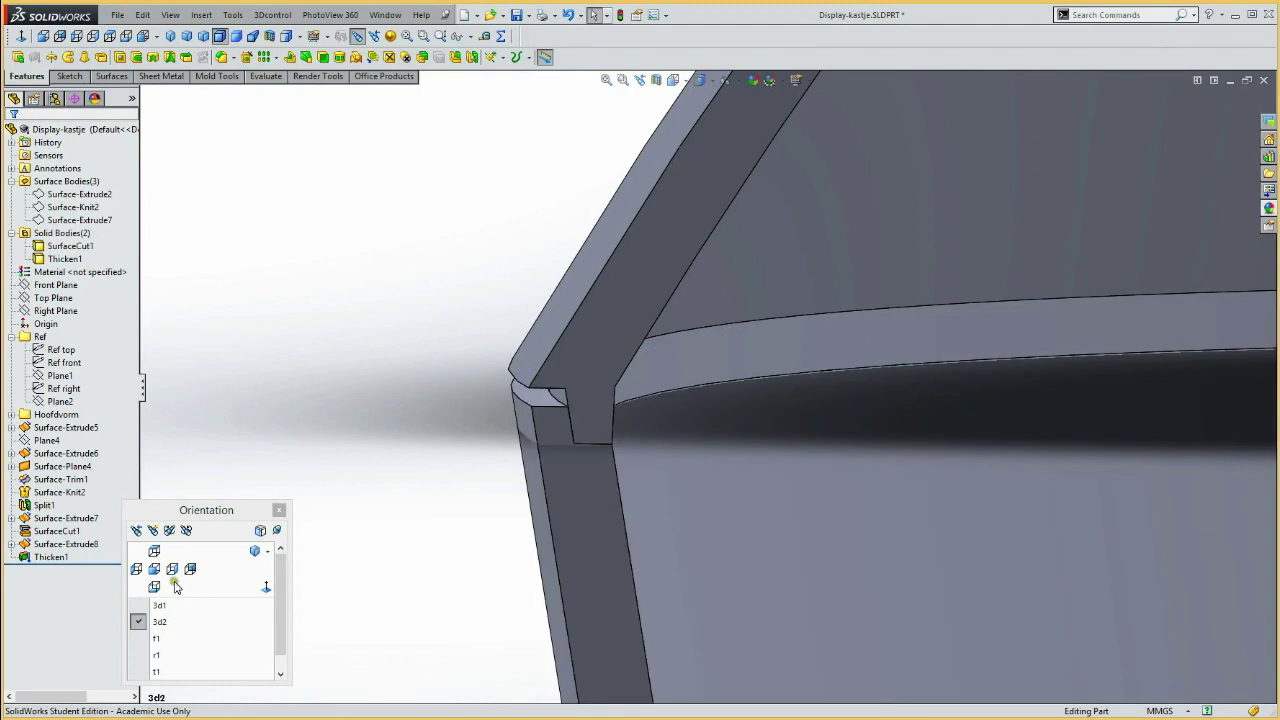
left_click(175, 587)
middle_click_drag(419, 262, 362, 316)
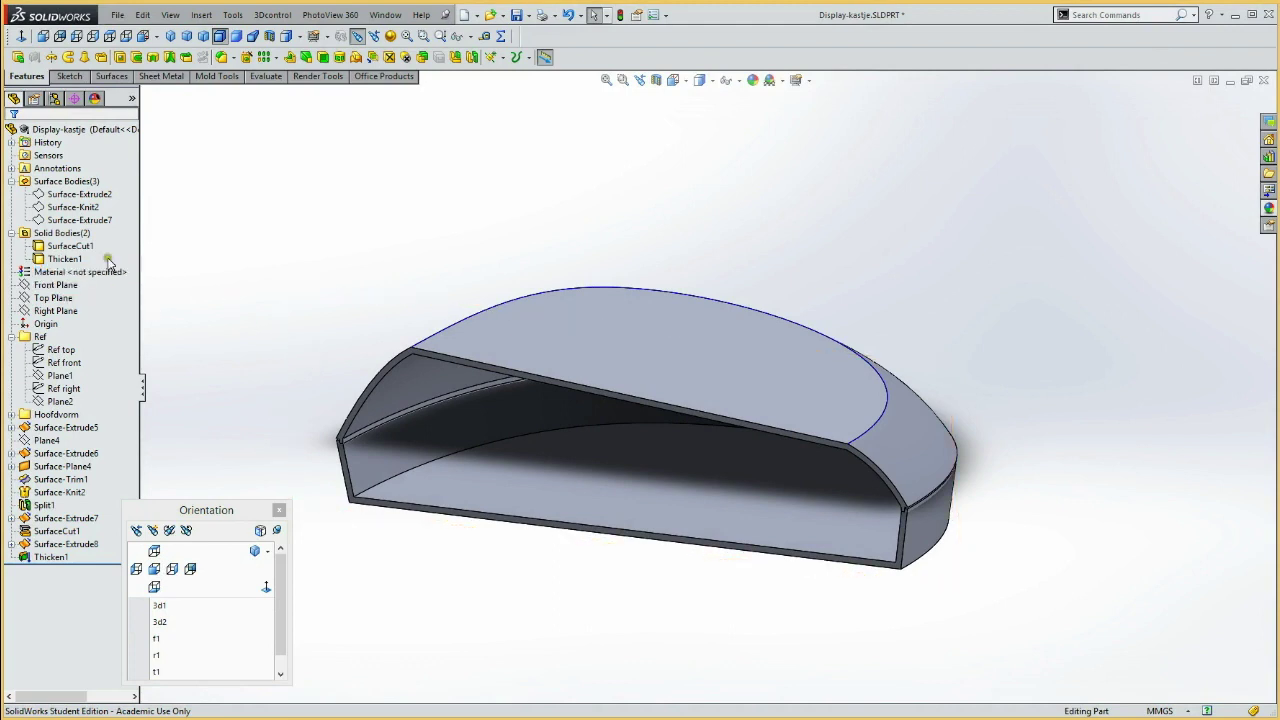
left_click(70, 246)
left_click(70, 259, "ctrl")
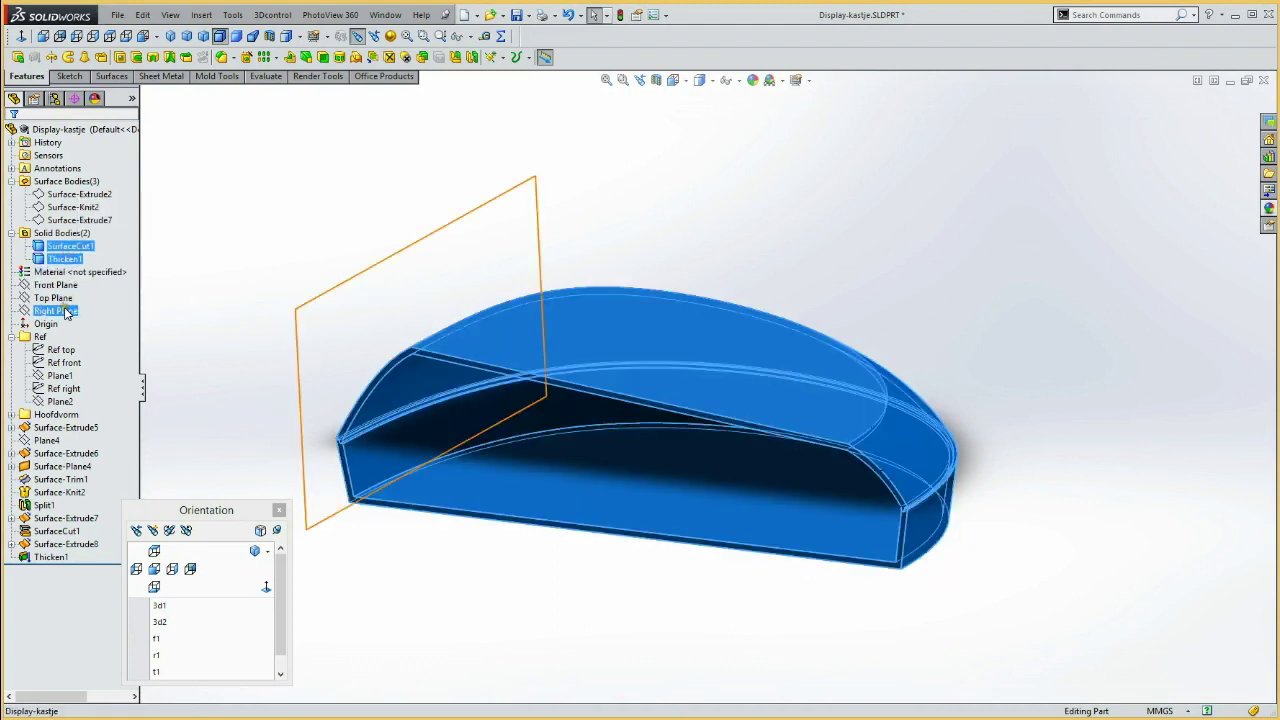
Mirror SurfaceCut1 and Thicken1 about the Front Plane, creating the Mirror1 feature
left_click(55, 286, "ctrl")
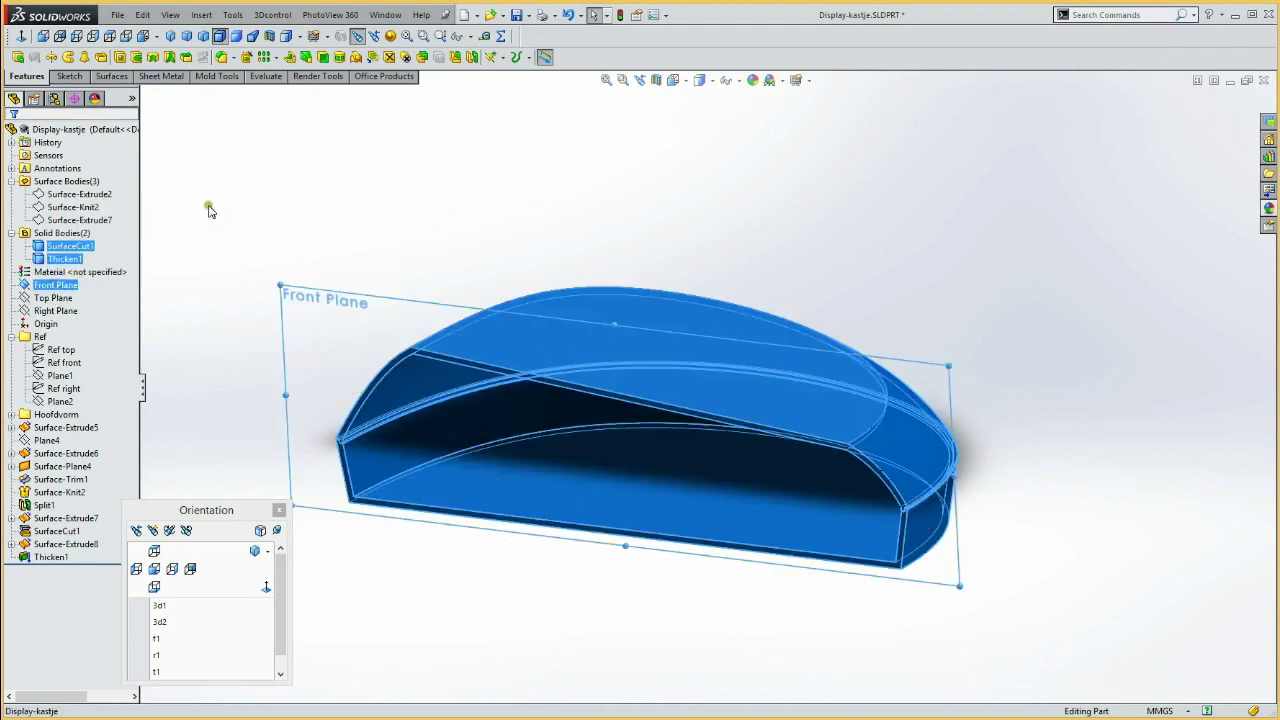
left_click(457, 57)
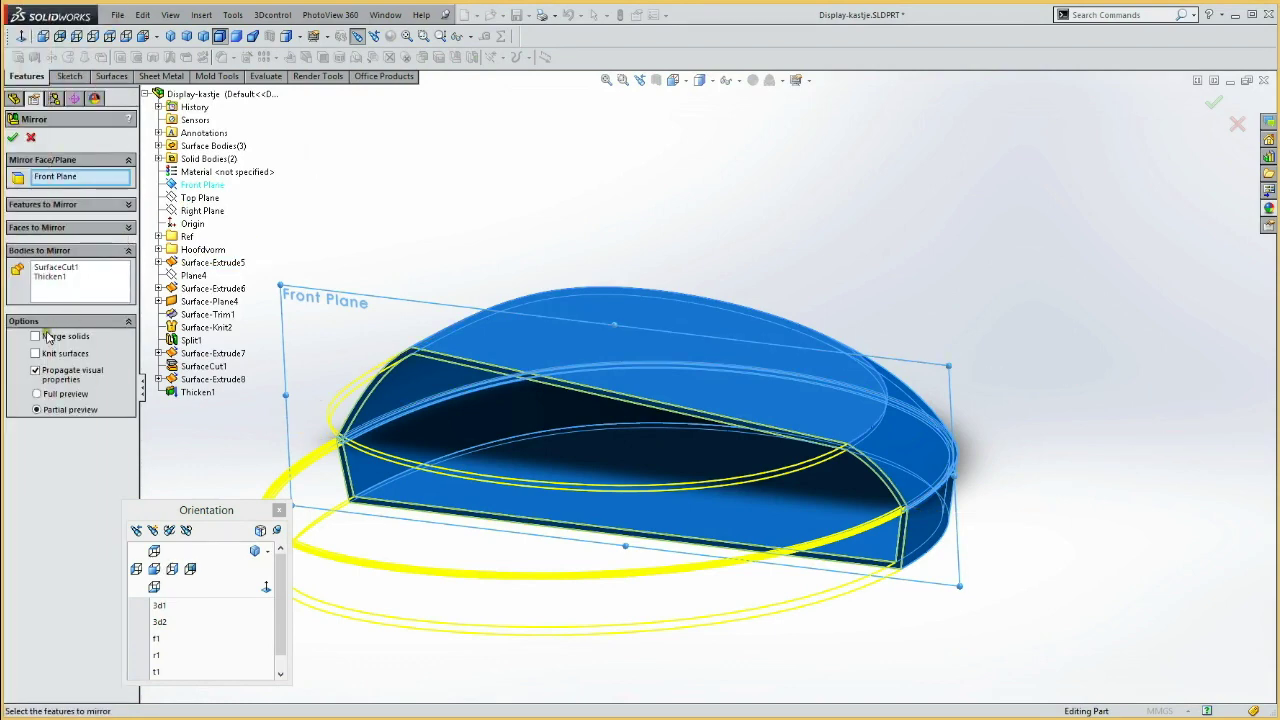
left_click(15, 141)
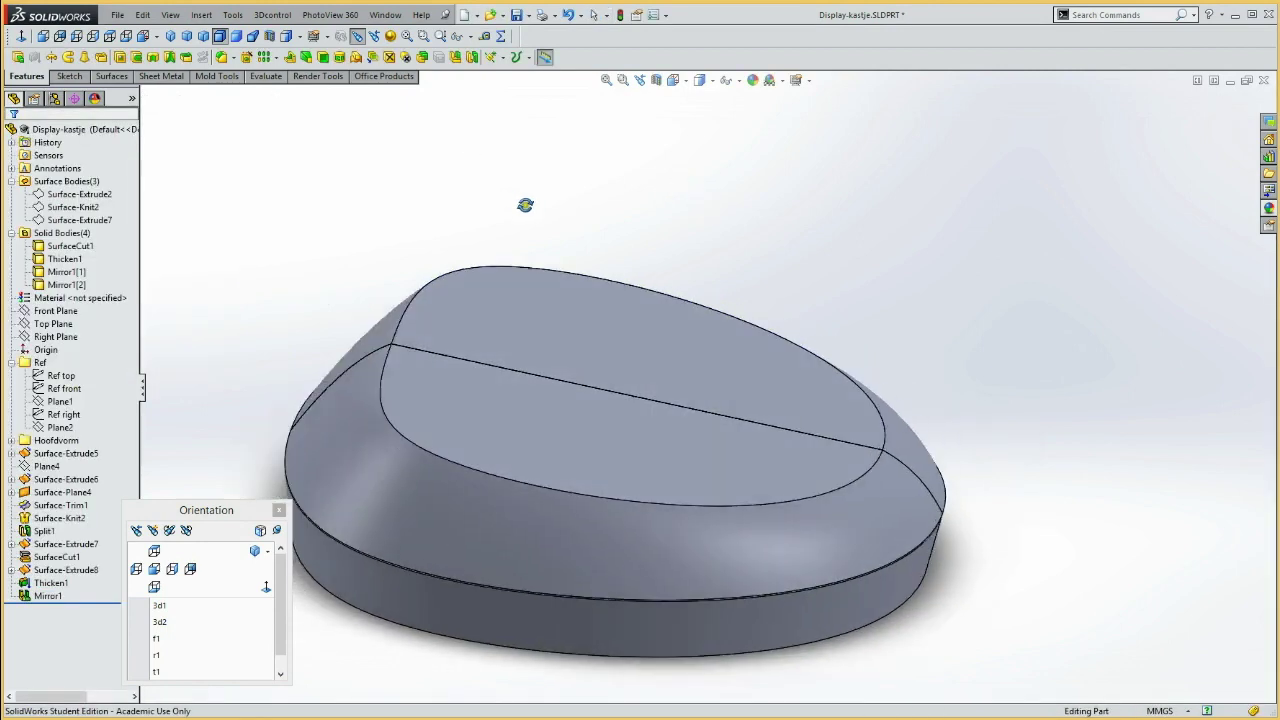
View the mirrored part from Top and open the Ref top sketch showing its 200 and 220 sizes
middle_click_drag(487, 196, 520, 334)
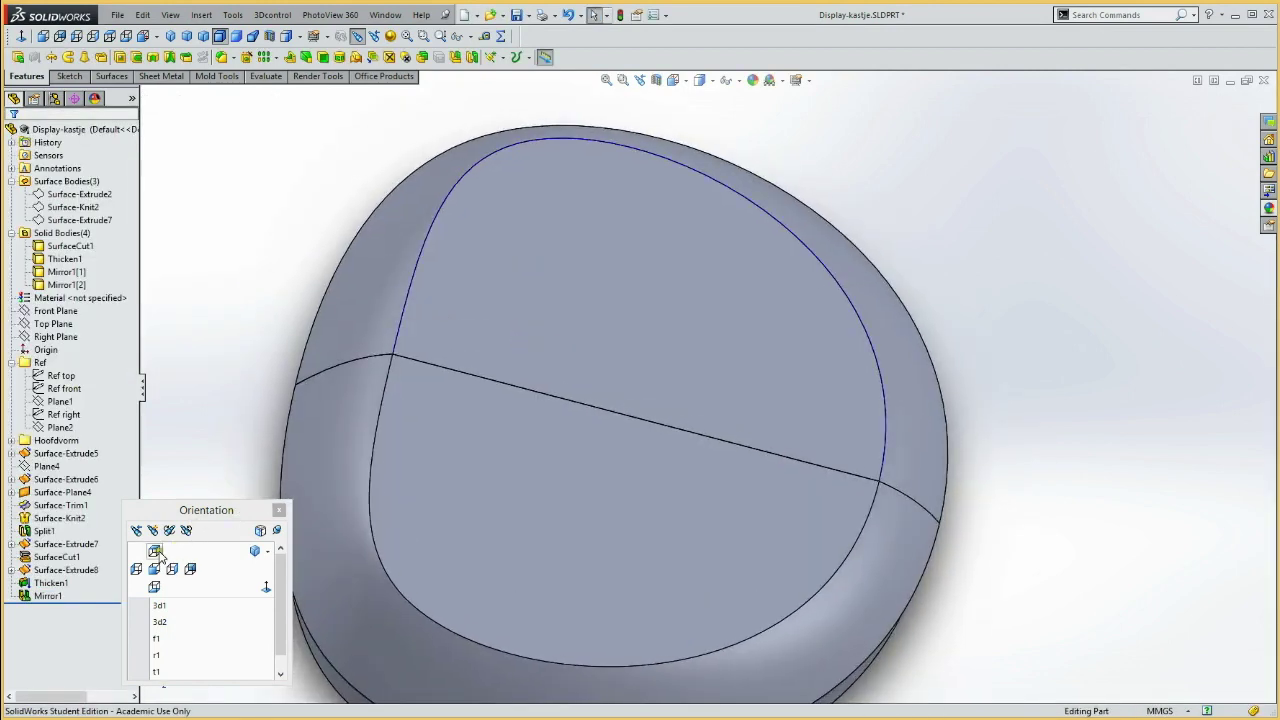
left_click(155, 551)
mouse_move(293, 356)
middle_mouse_down()
mouse_move(278, 181)
mouse_move(306, 274)
middle_mouse_up()
left_click(155, 551)
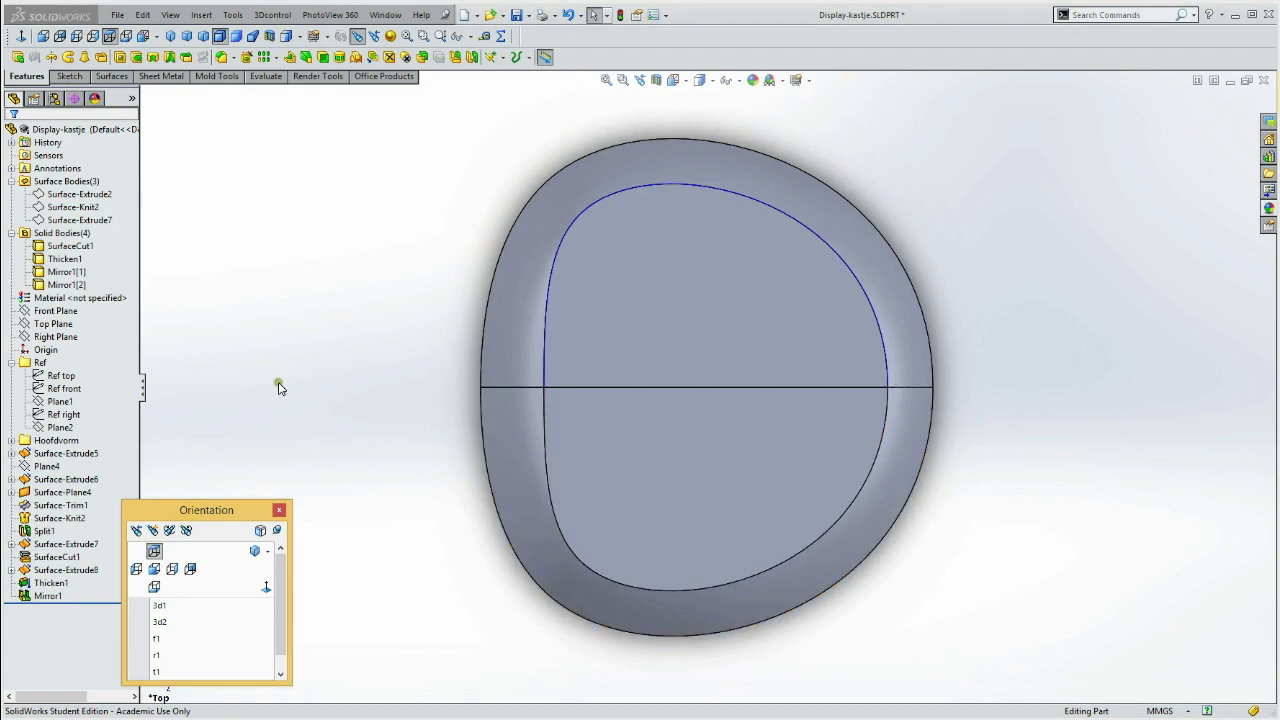
left_click(223, 394)
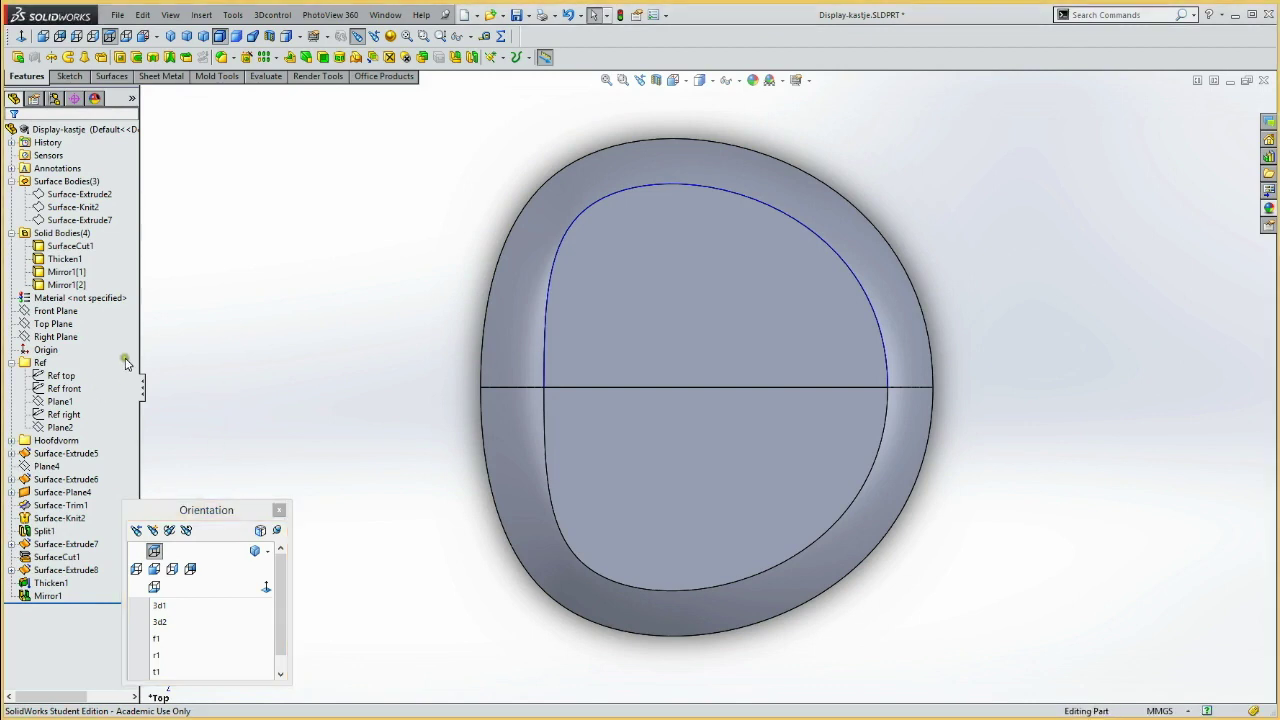
left_click(55, 377)
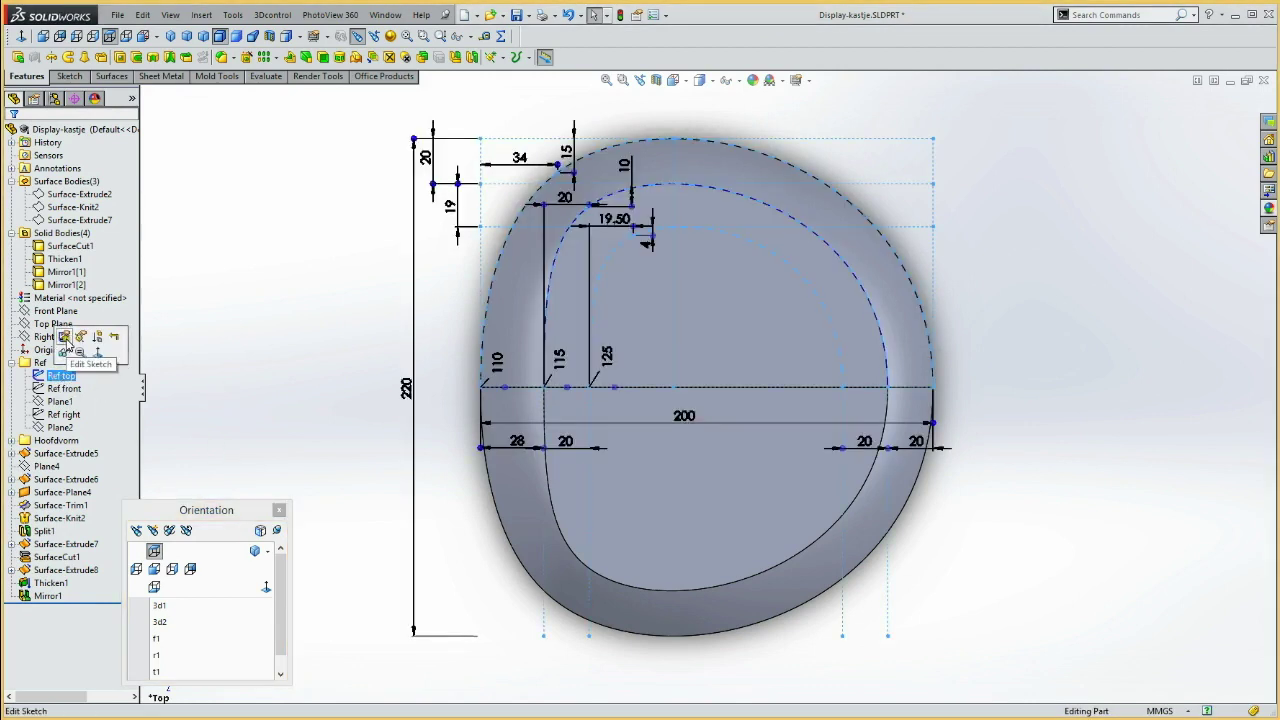
left_click(63, 338)
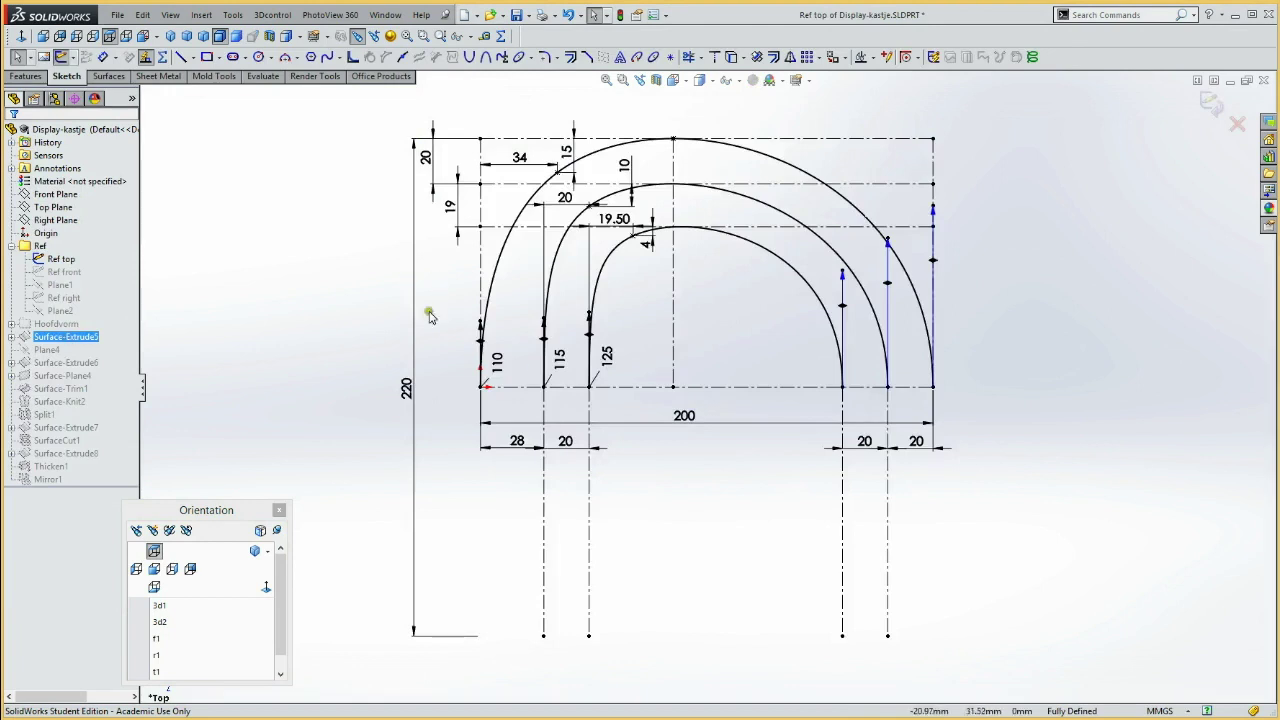
Change the Ref top dimensions 28 and 20 both to 24
double_click(518, 443)
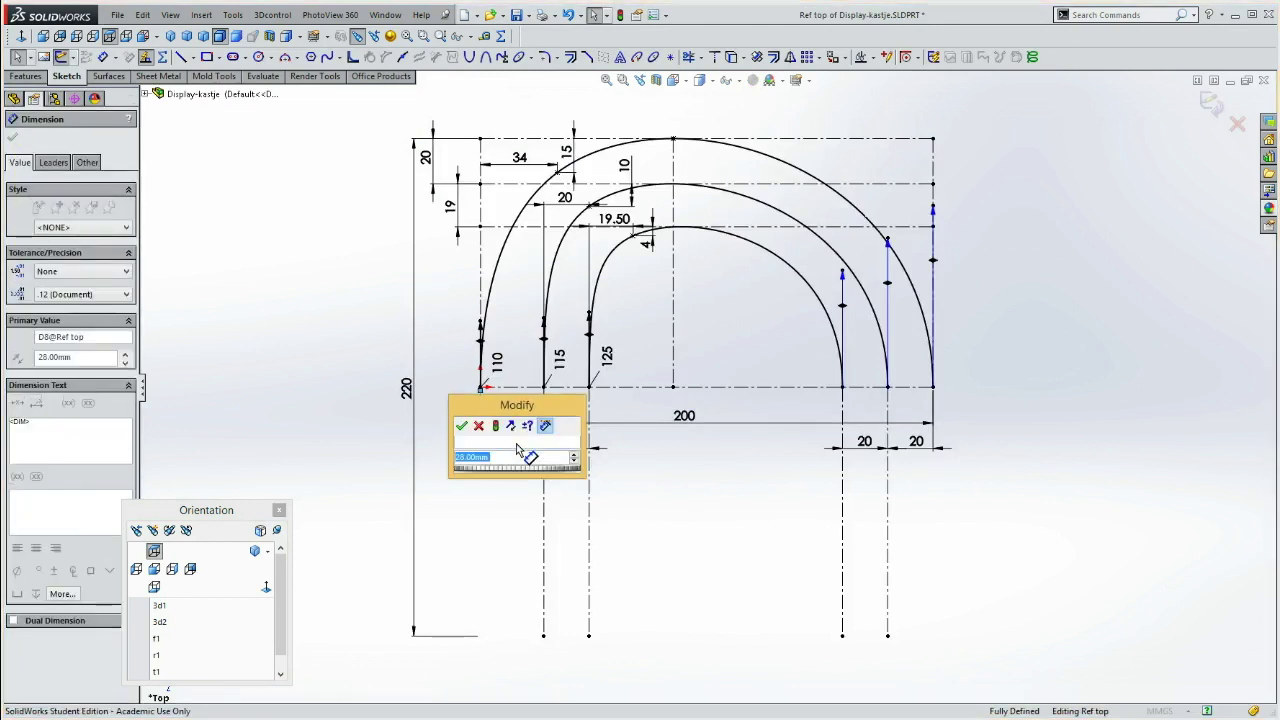
type("24")
key("Return")
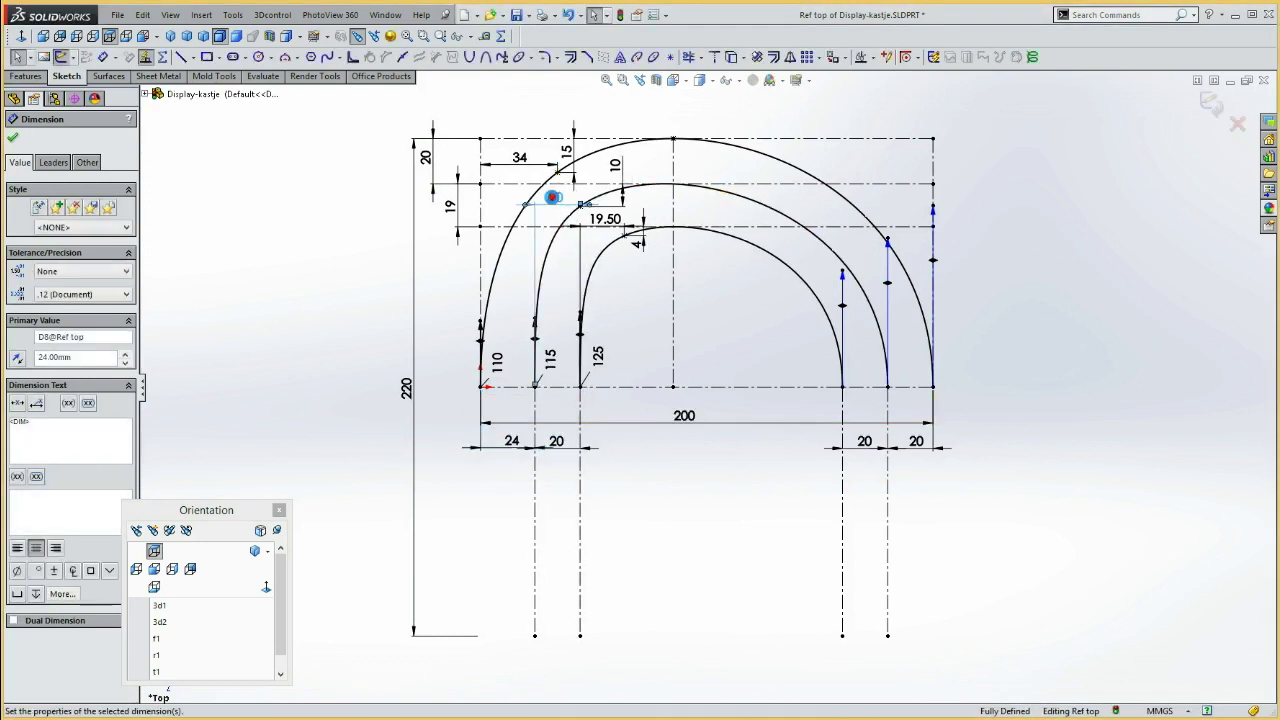
double_click(553, 198)
type("24")
key("Return")
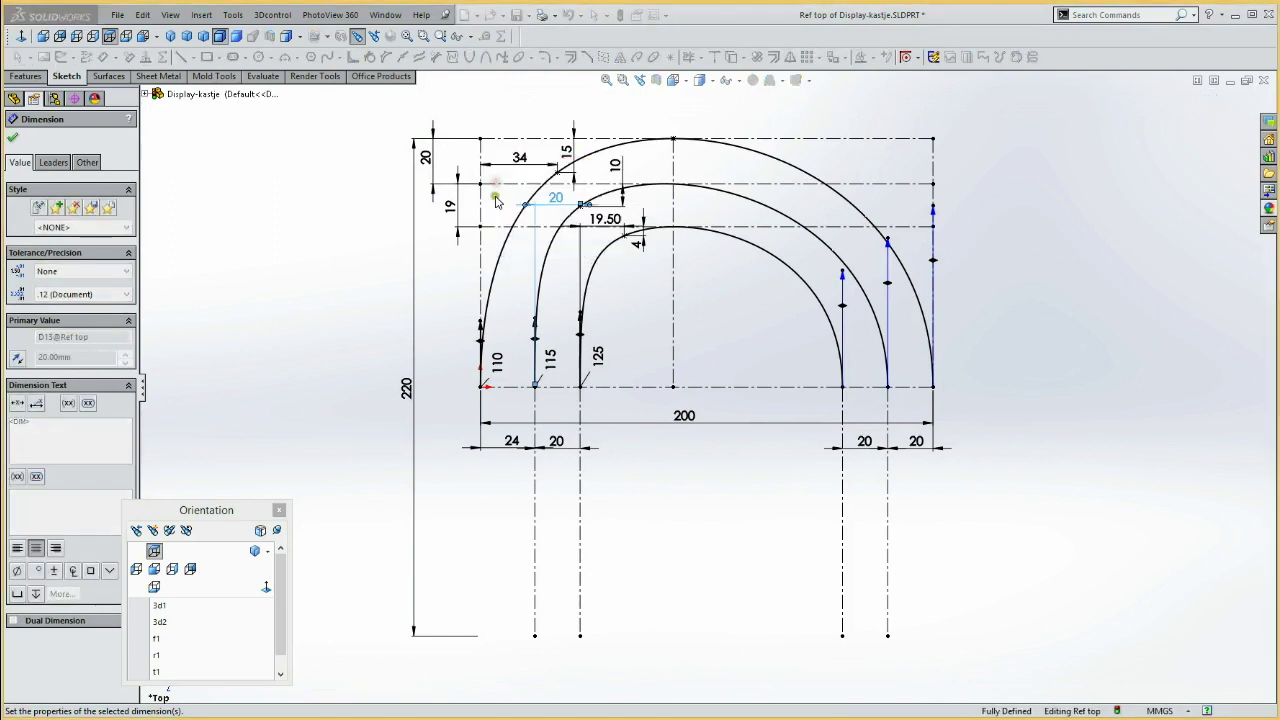
Change the 115 dimension to 100 and exit the sketch to rebuild the part
double_click(551, 365)
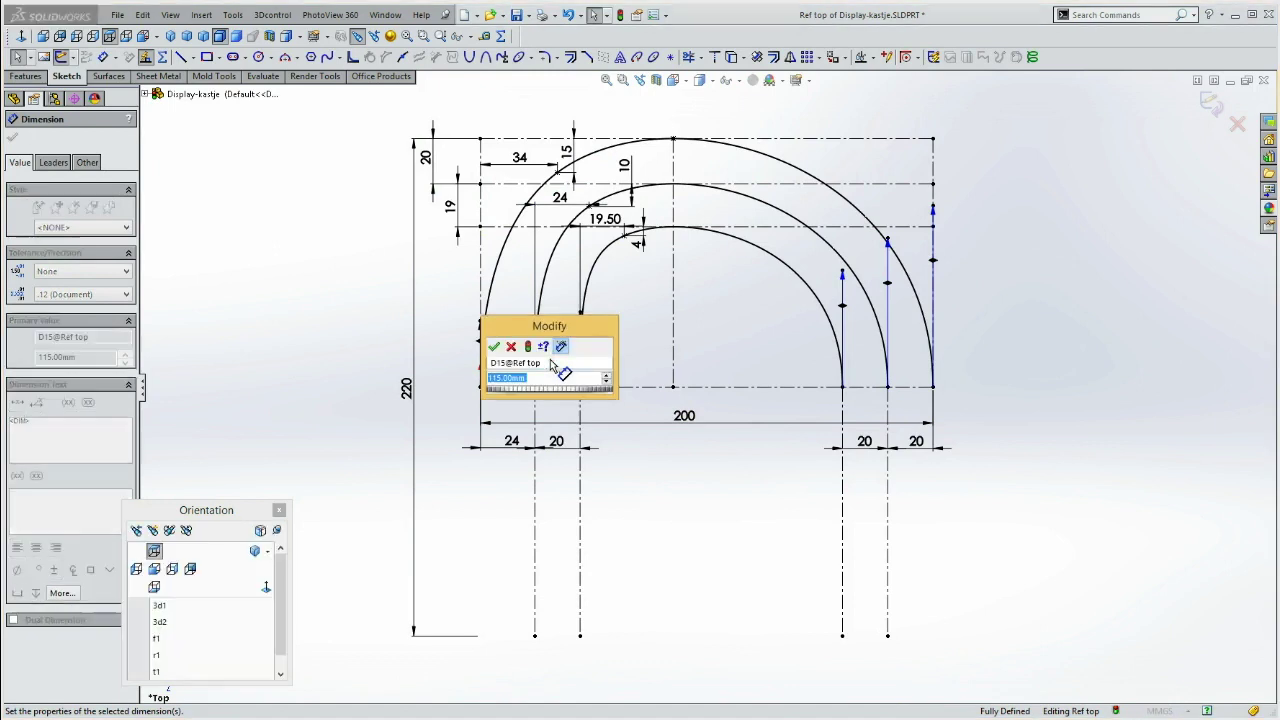
type("100")
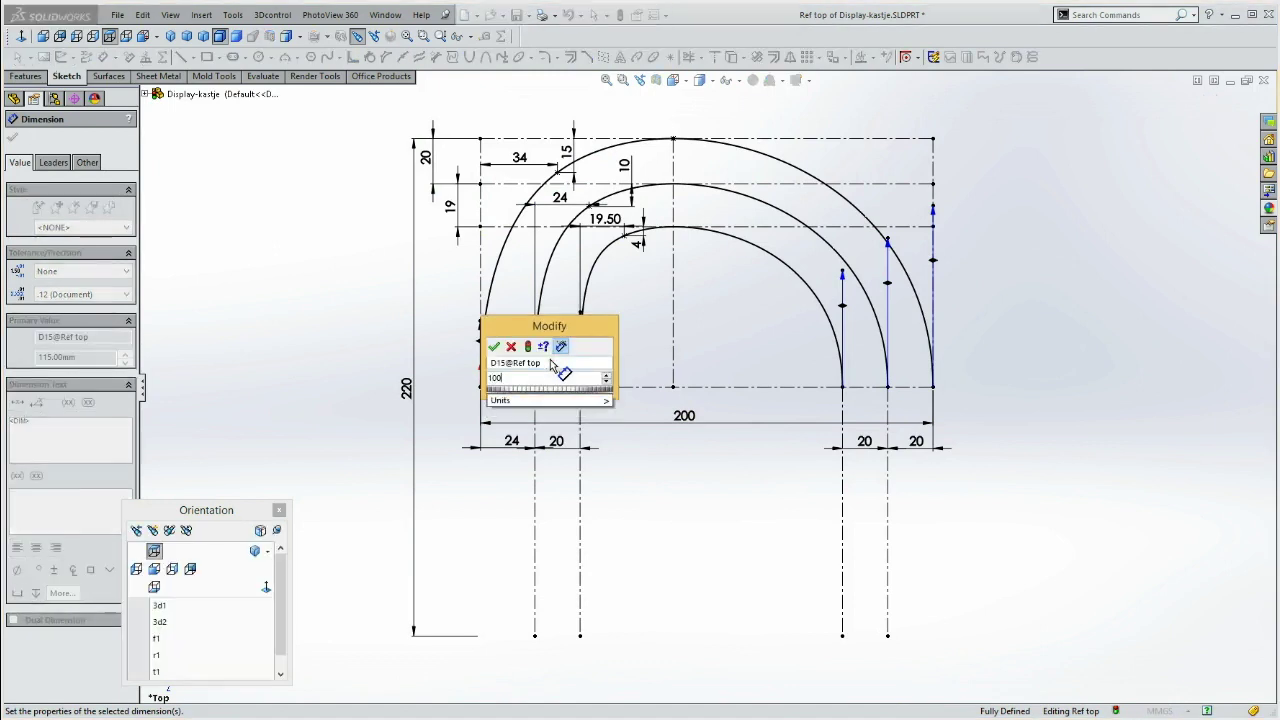
left_click(494, 346)
left_click(318, 312)
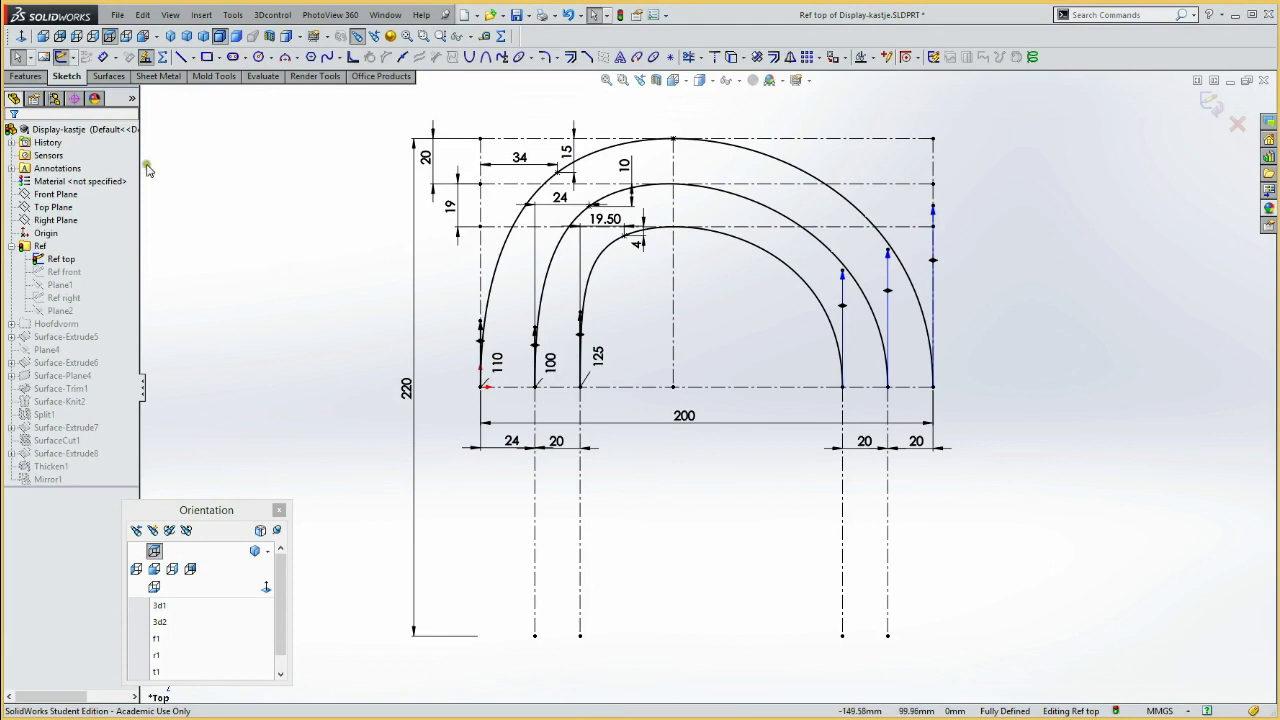
left_click(63, 58)
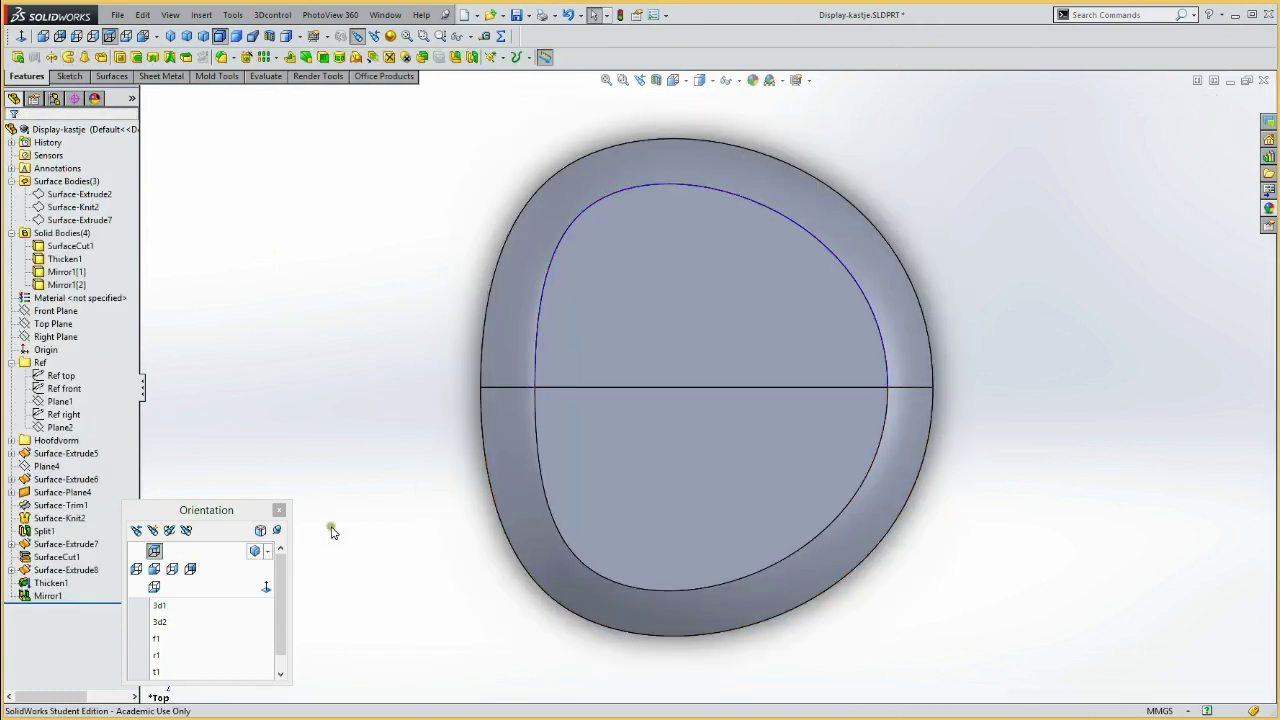
Orbit the rebuilt part into 3D, then select and delete the Mirror1 feature
mouse_move(399, 556)
middle_mouse_down()
mouse_move(379, 303)
mouse_move(429, 367)
mouse_move(348, 354)
middle_mouse_up()
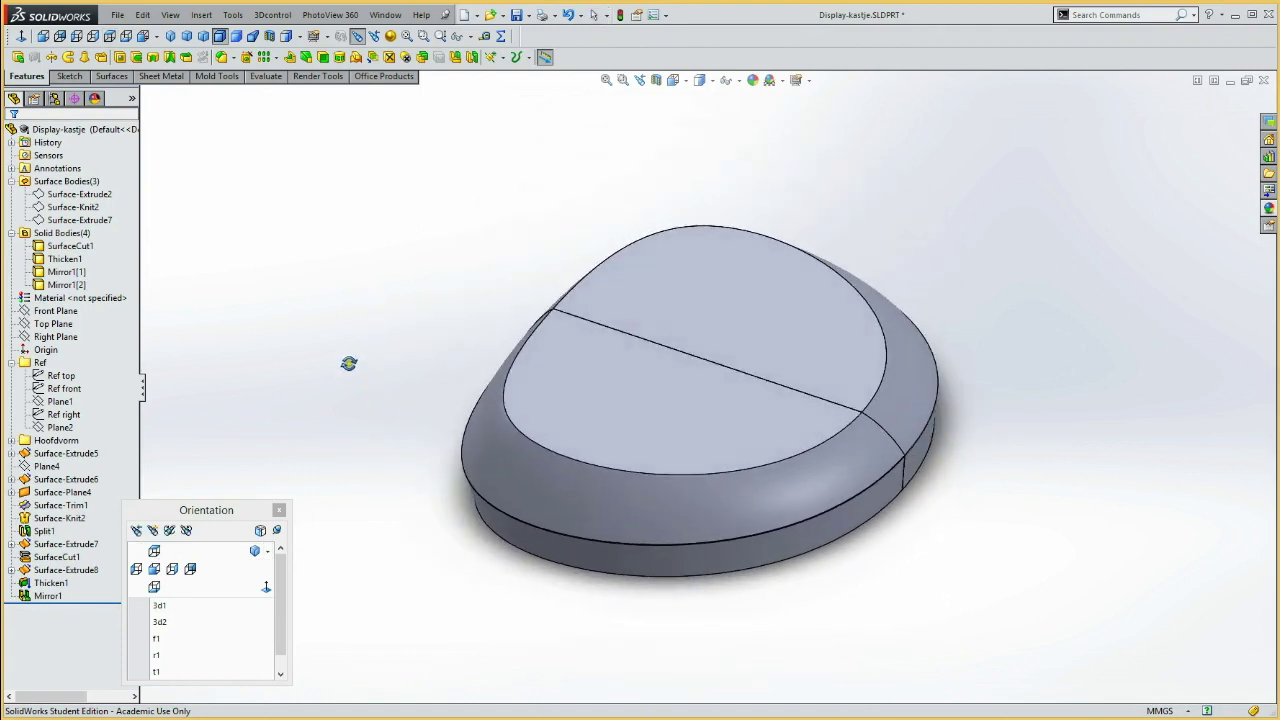
left_click(48, 595)
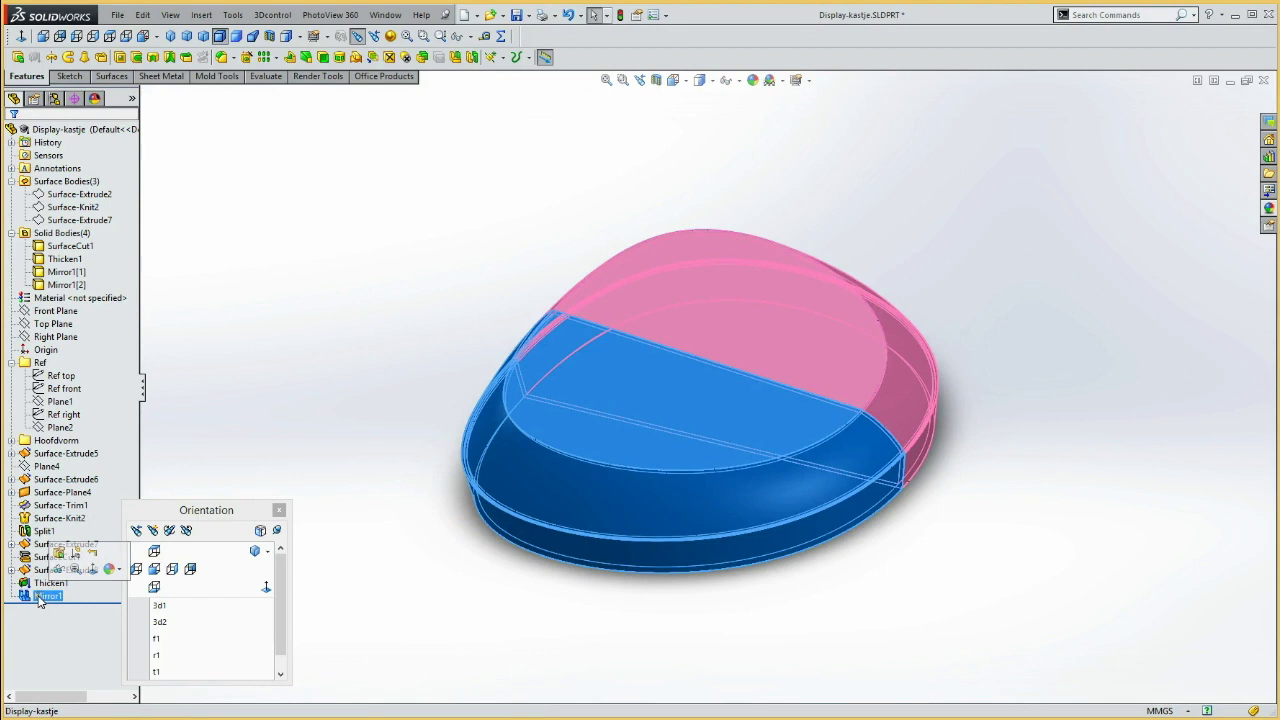
key("ctrl+b")
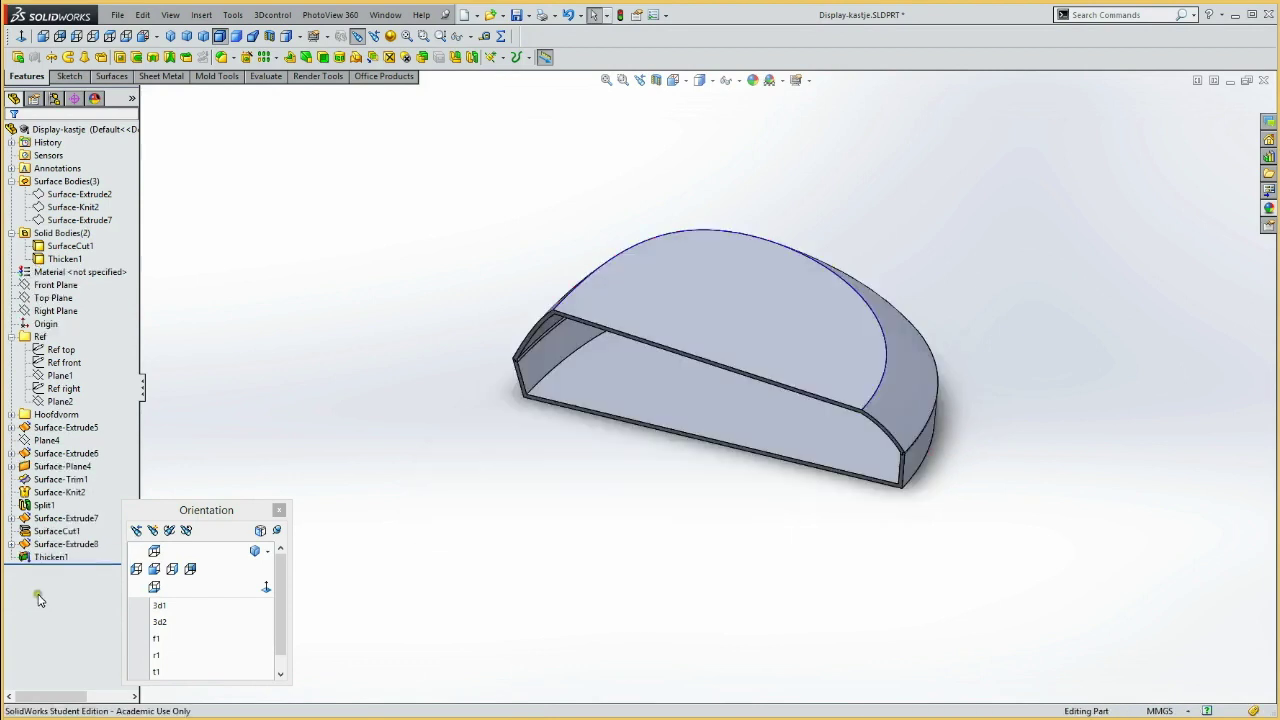
Inspect the half shell's open cut side via saved views 3d2 and 3d1 and orbiting
mouse_move(412, 508)
middle_mouse_down()
mouse_move(430, 406)
mouse_move(436, 465)
mouse_move(455, 406)
mouse_move(403, 438)
middle_mouse_up()
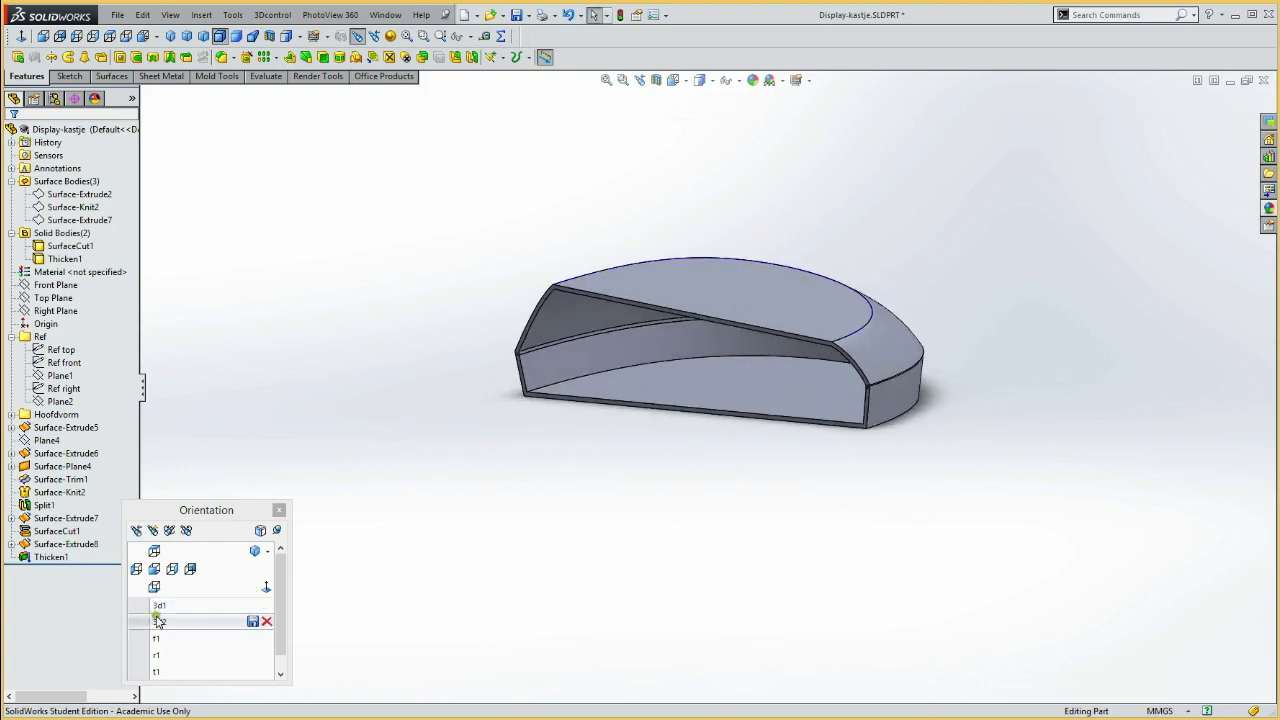
left_click(158, 620)
left_click(159, 605)
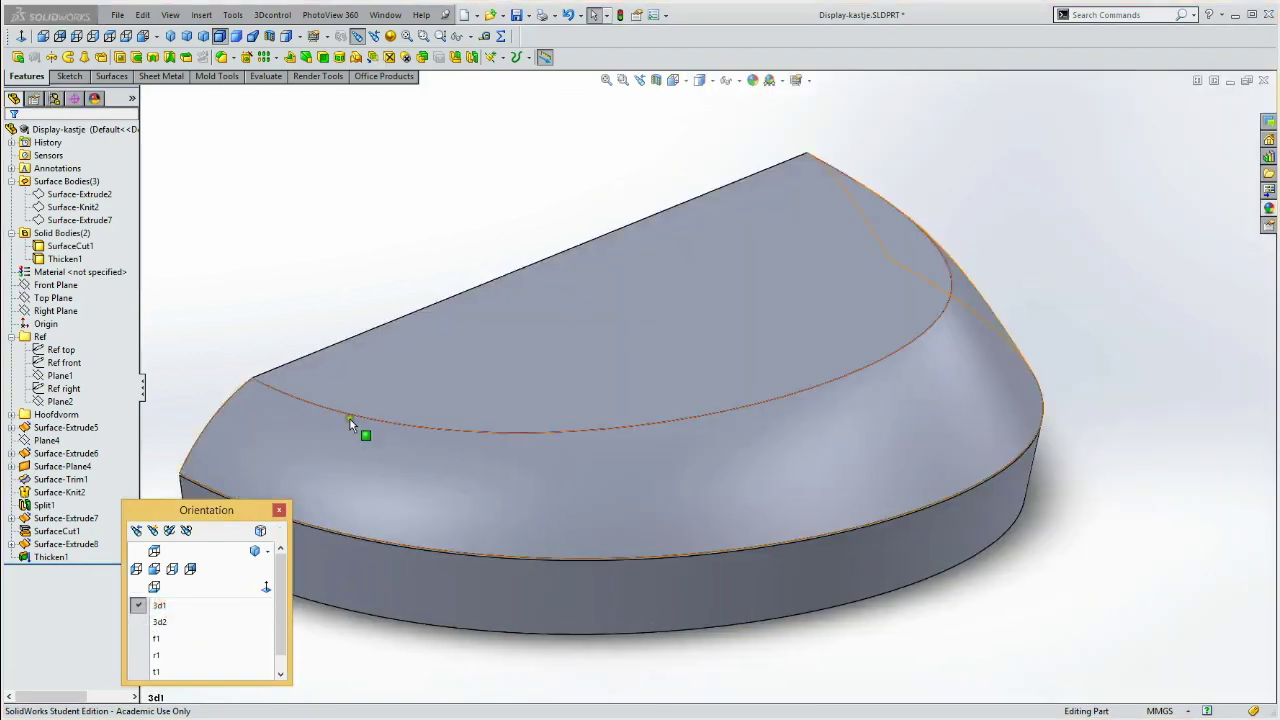
left_click(350, 421)
middle_click_drag(311, 286, 472, 301)
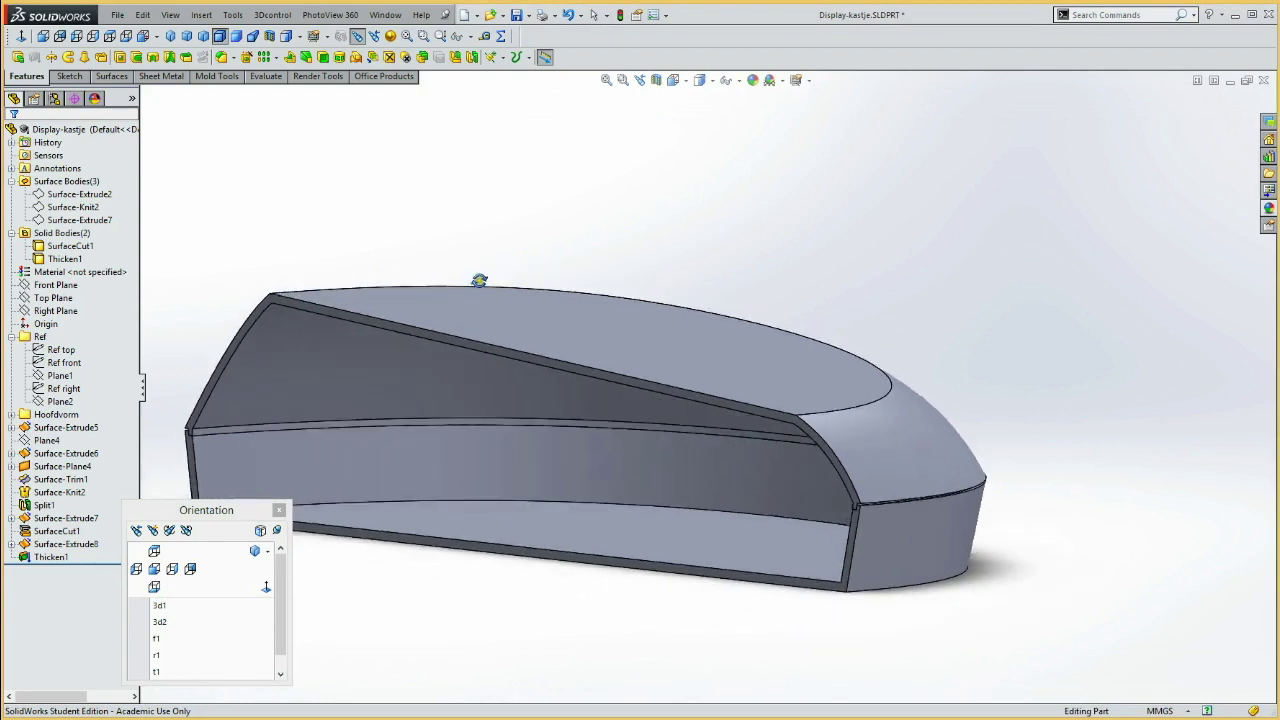
middle_click_drag(472, 301, 360, 242)
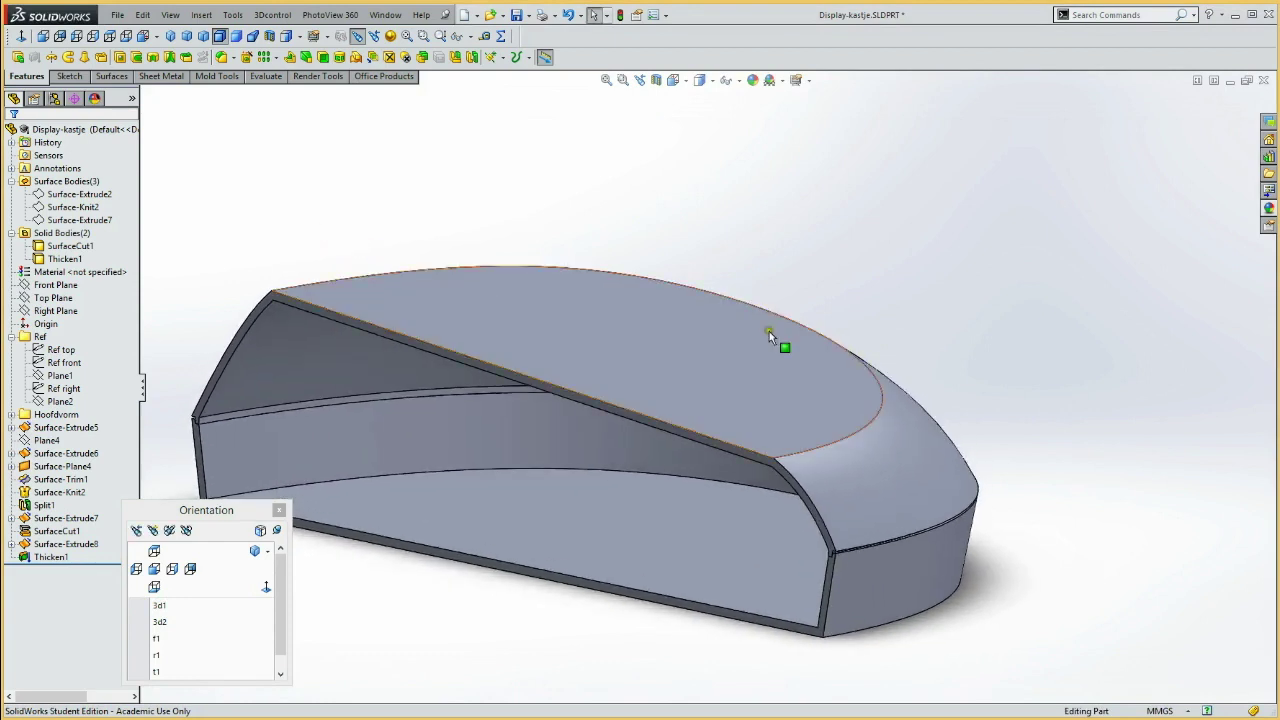